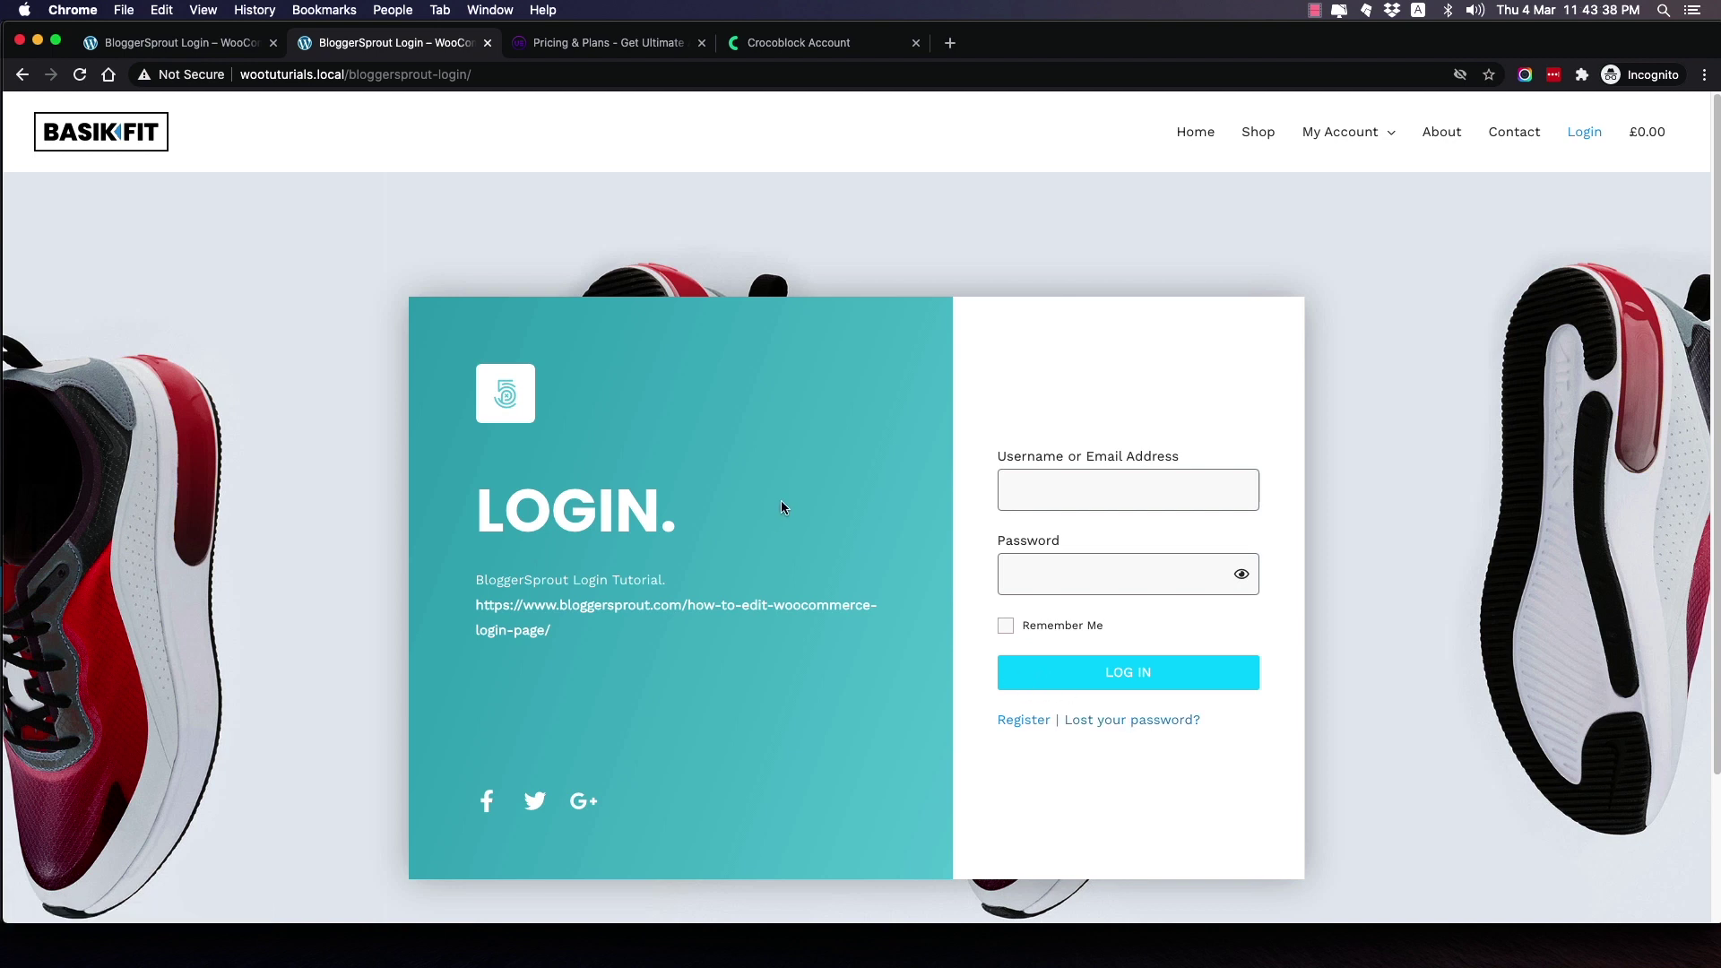
# Reload the BloggerSprout Login page and log in with the username Developer and the account password.
pyautogui.scroll(-4, 887, 166)
pyautogui.scroll(4, 618, 278)
pyautogui.click(80, 75)
pyautogui.click(1070, 488)
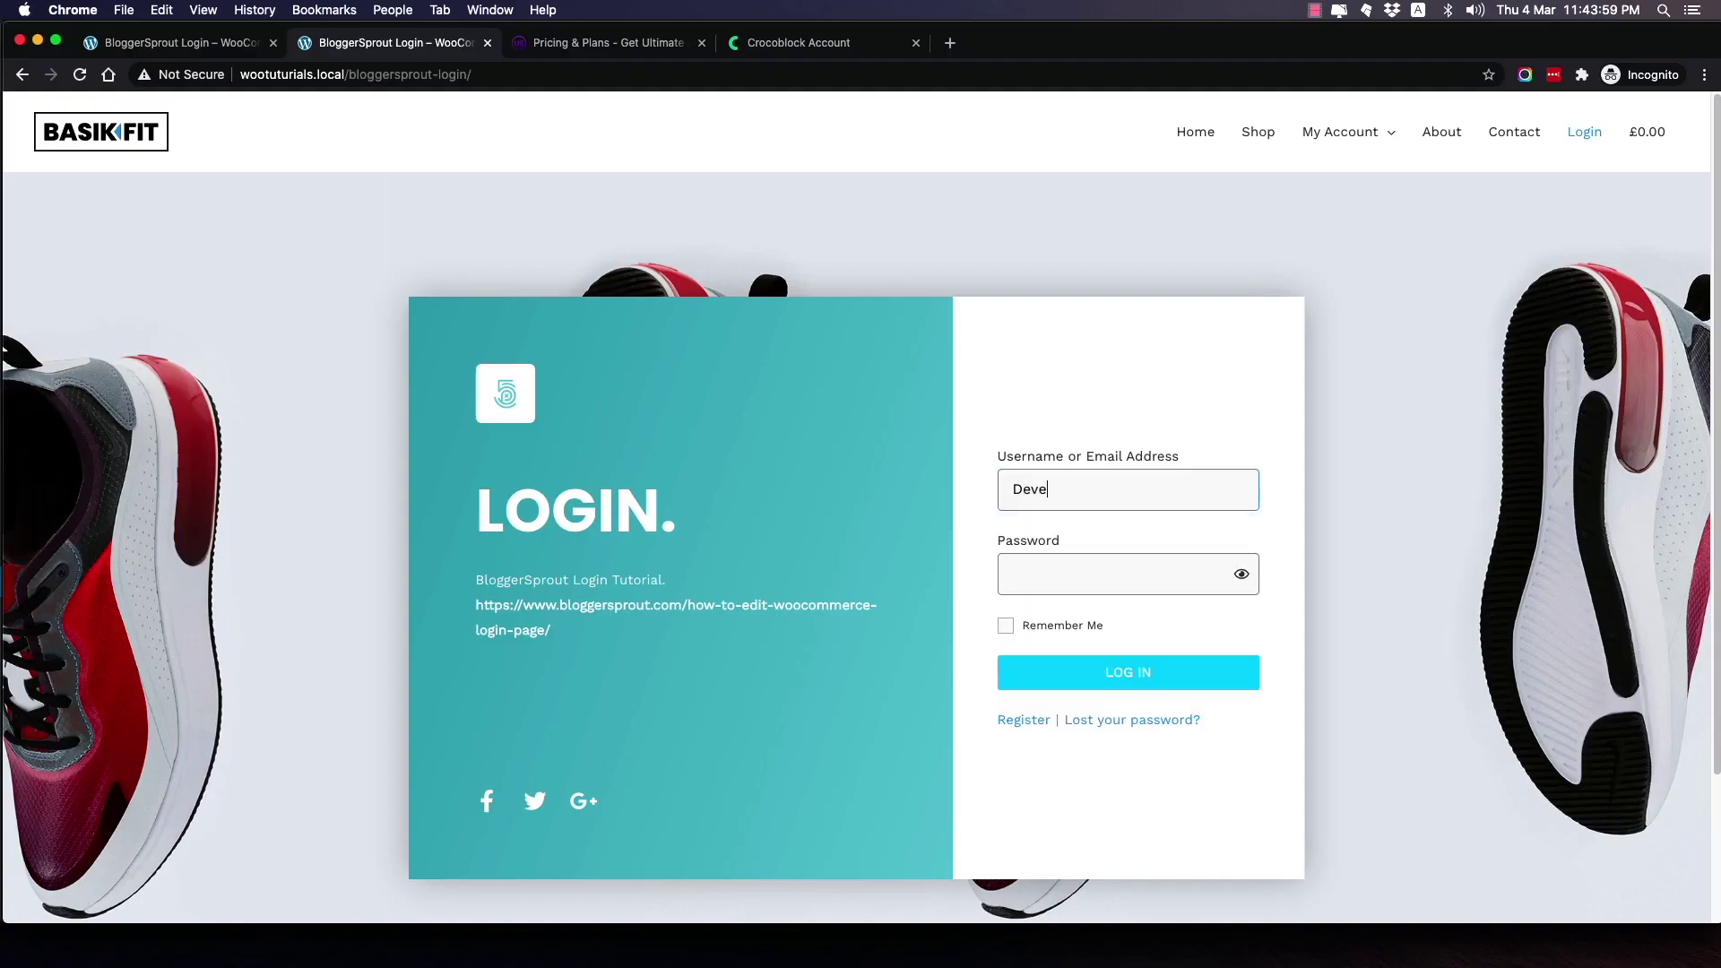
pyautogui.write('loper')
pyautogui.press('super+a')
pyautogui.click(1068, 571)
pyautogui.press('super+v')
pyautogui.click(1144, 679)
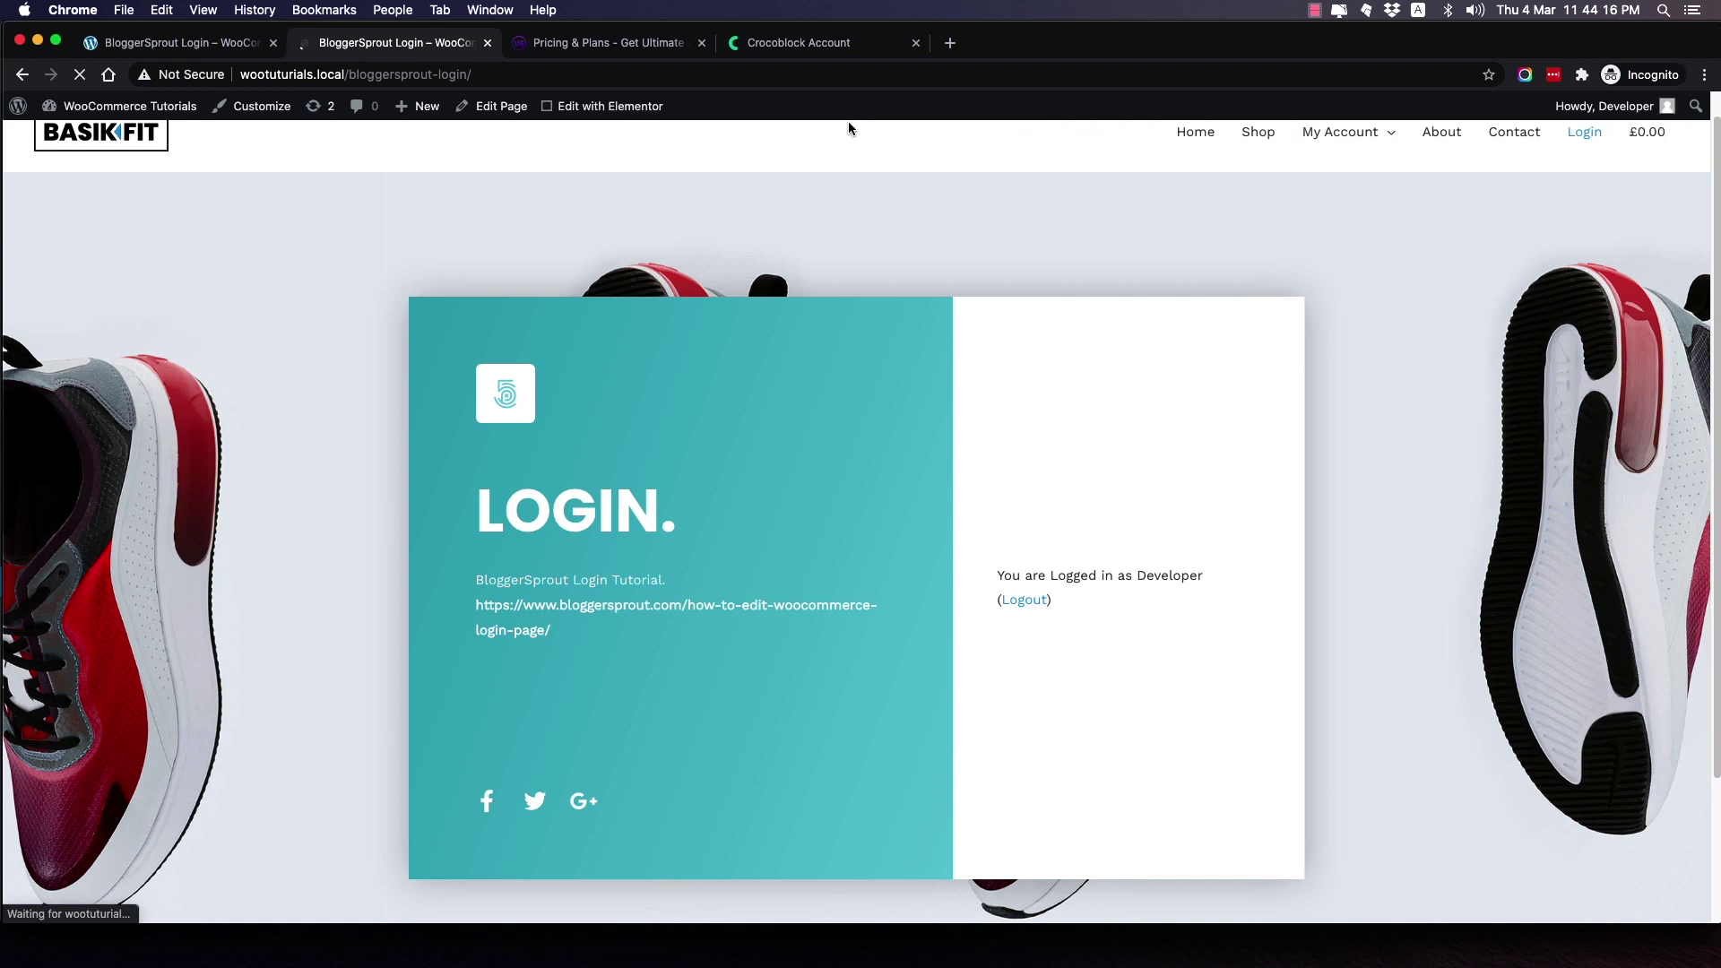
# Log out of the site through the account options in the admin bar.
pyautogui.moveTo(1604, 105)
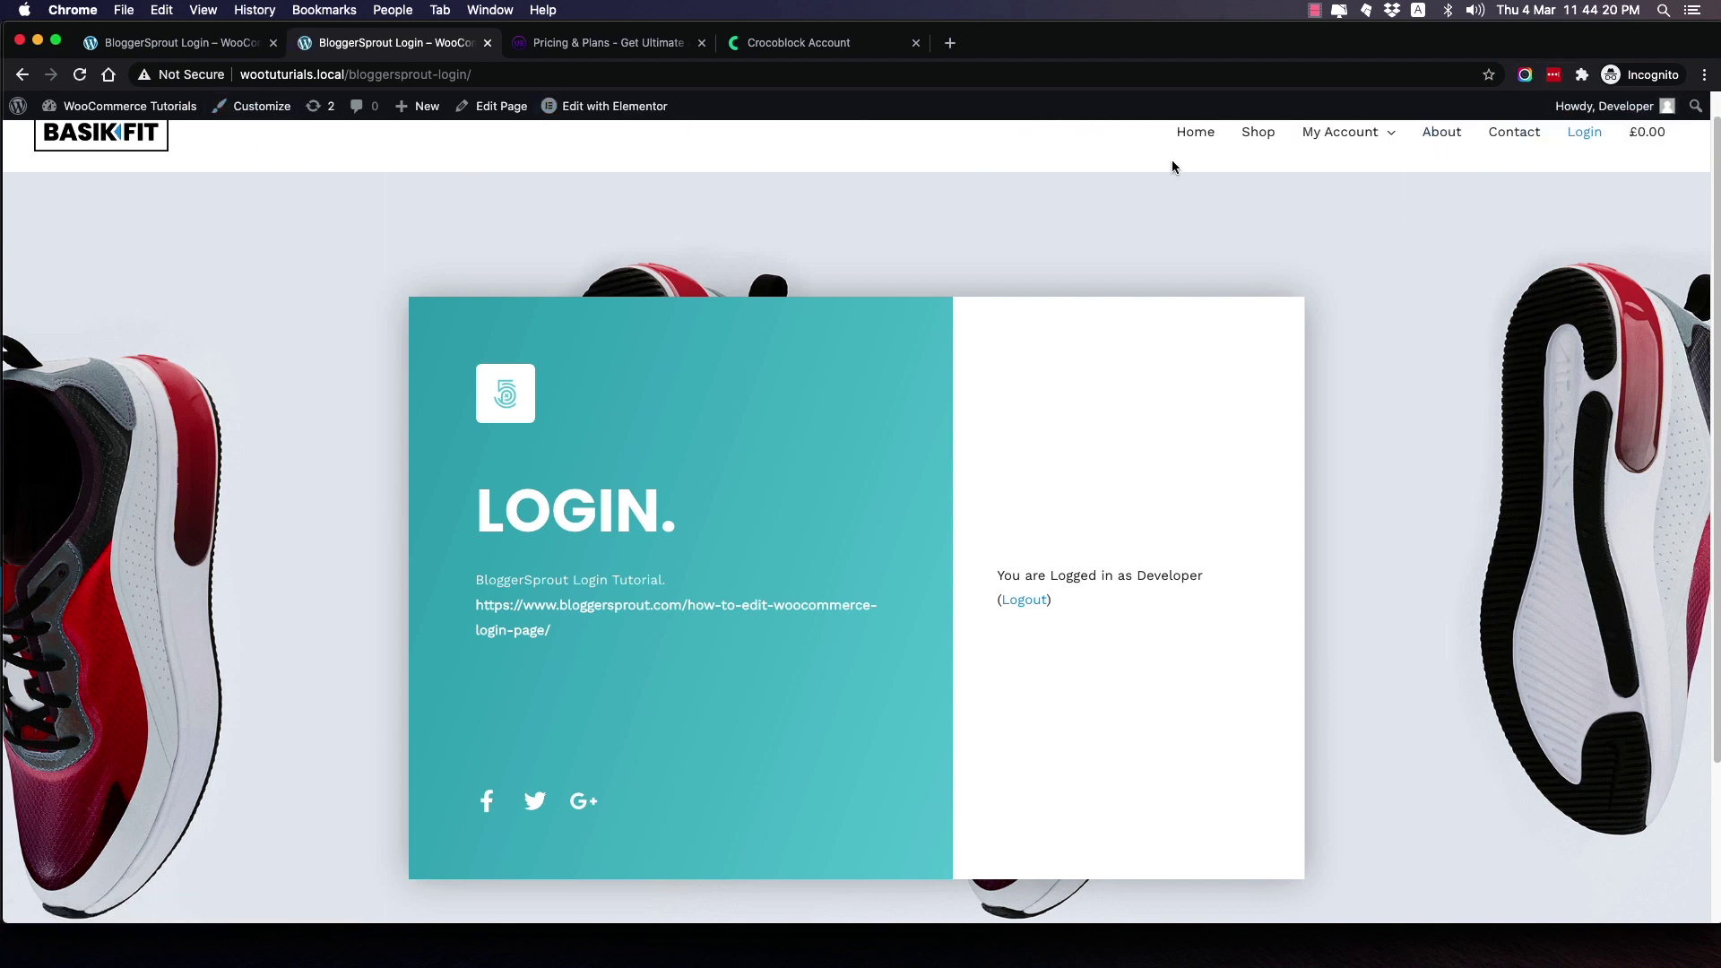
pyautogui.click(1555, 231)
pyautogui.moveTo(1603, 114)
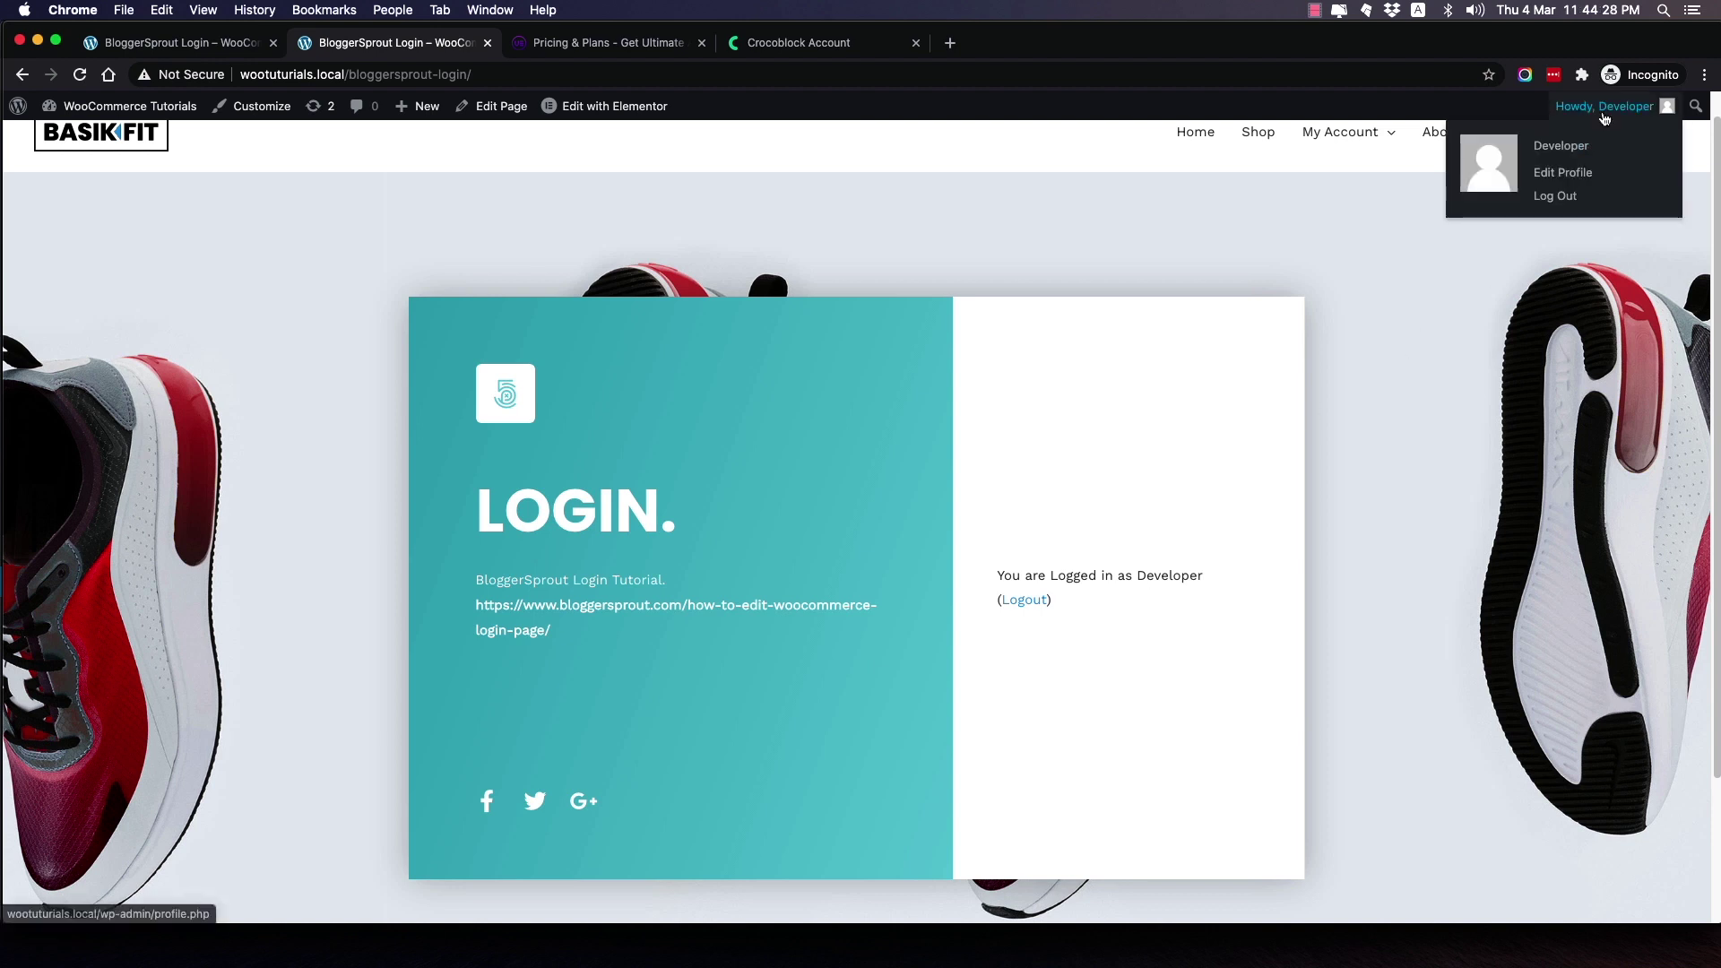
pyautogui.click(1566, 206)
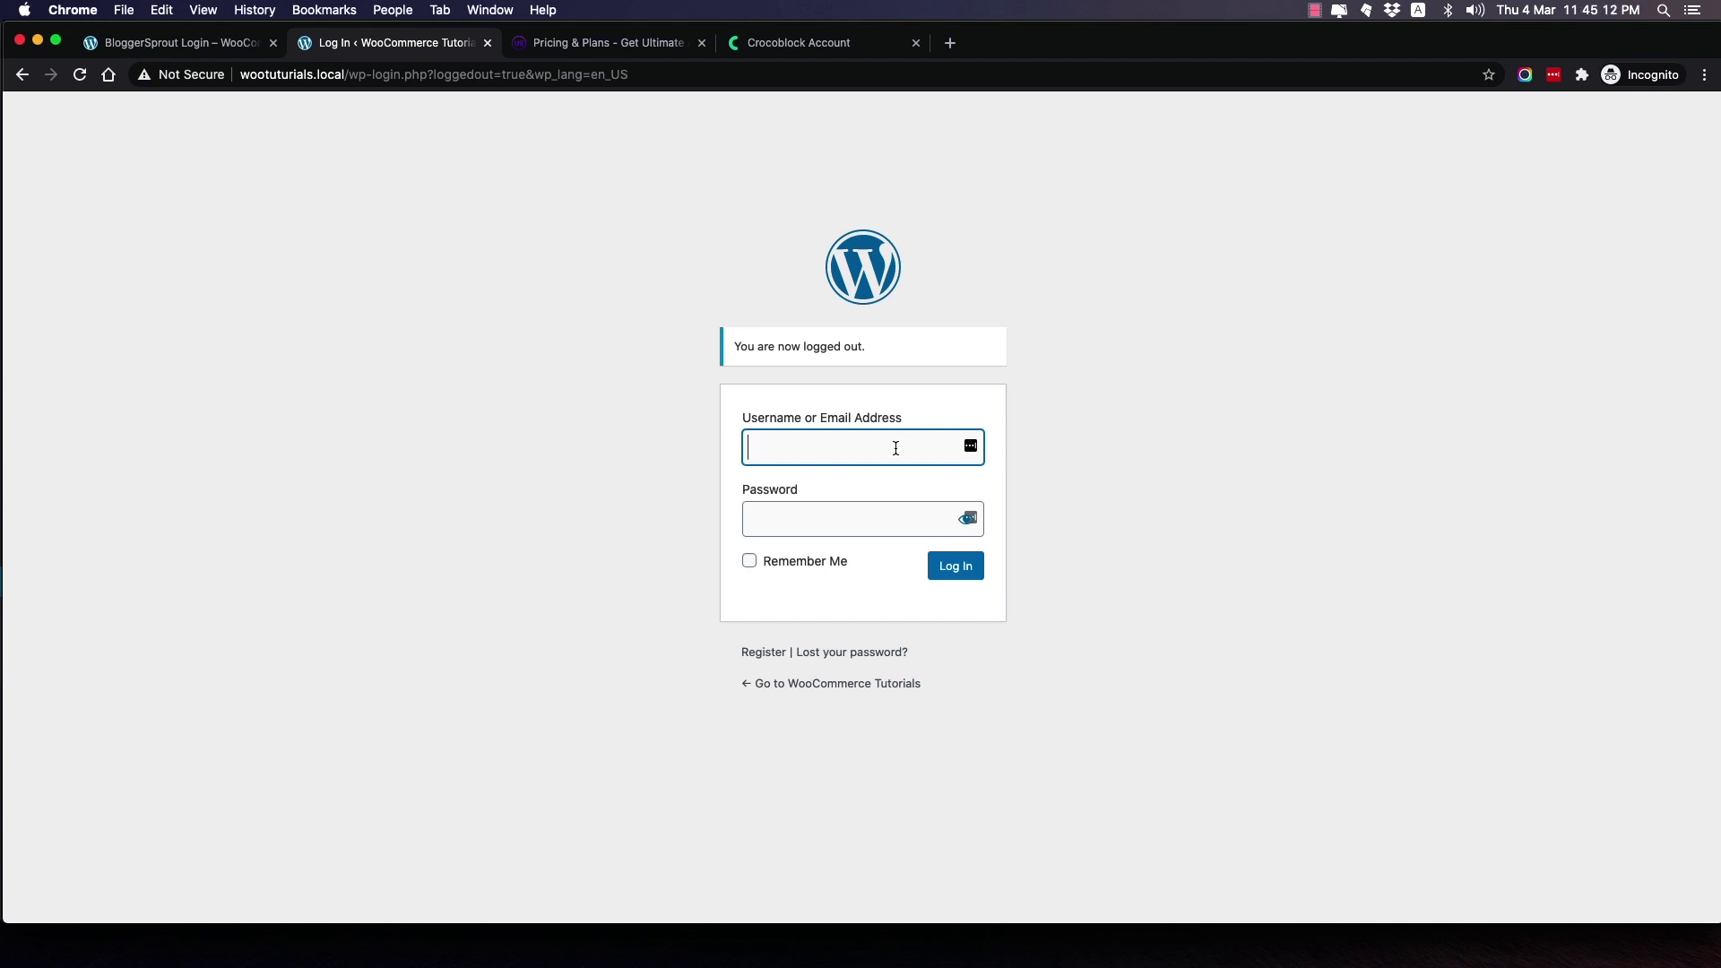
# Return to the earliest BloggerSprout Login page in the browsing history.
pyautogui.click(363, 132)
pyautogui.rightClick(22, 74)
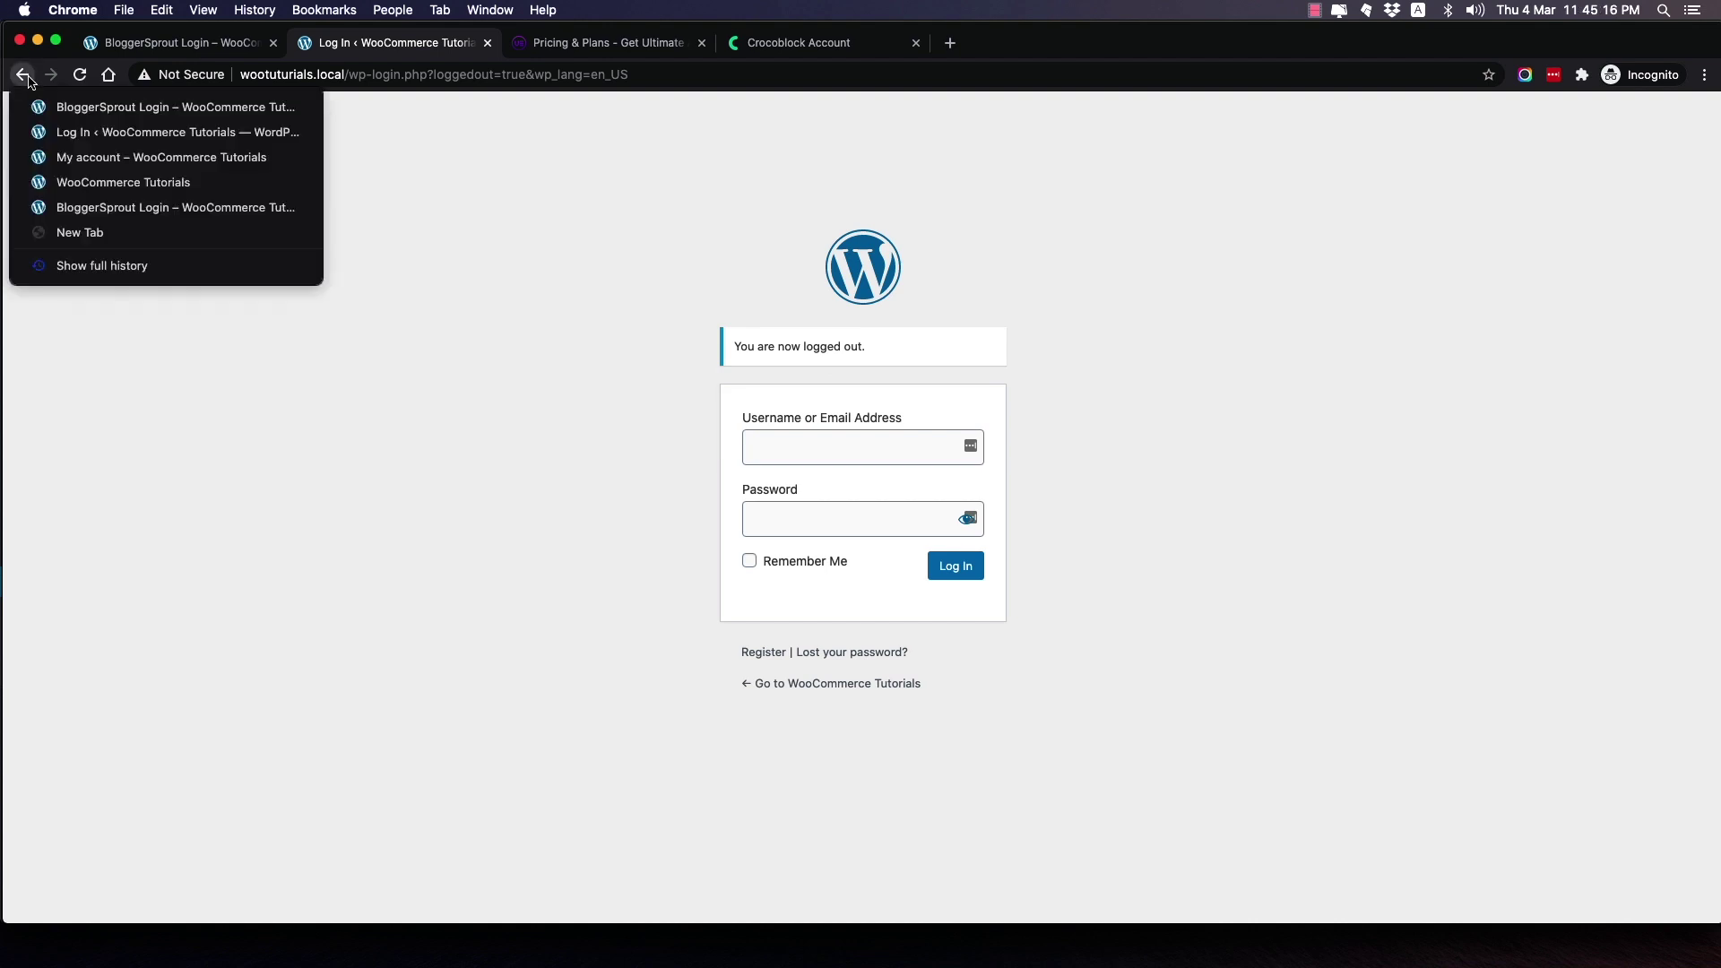
pyautogui.click(208, 209)
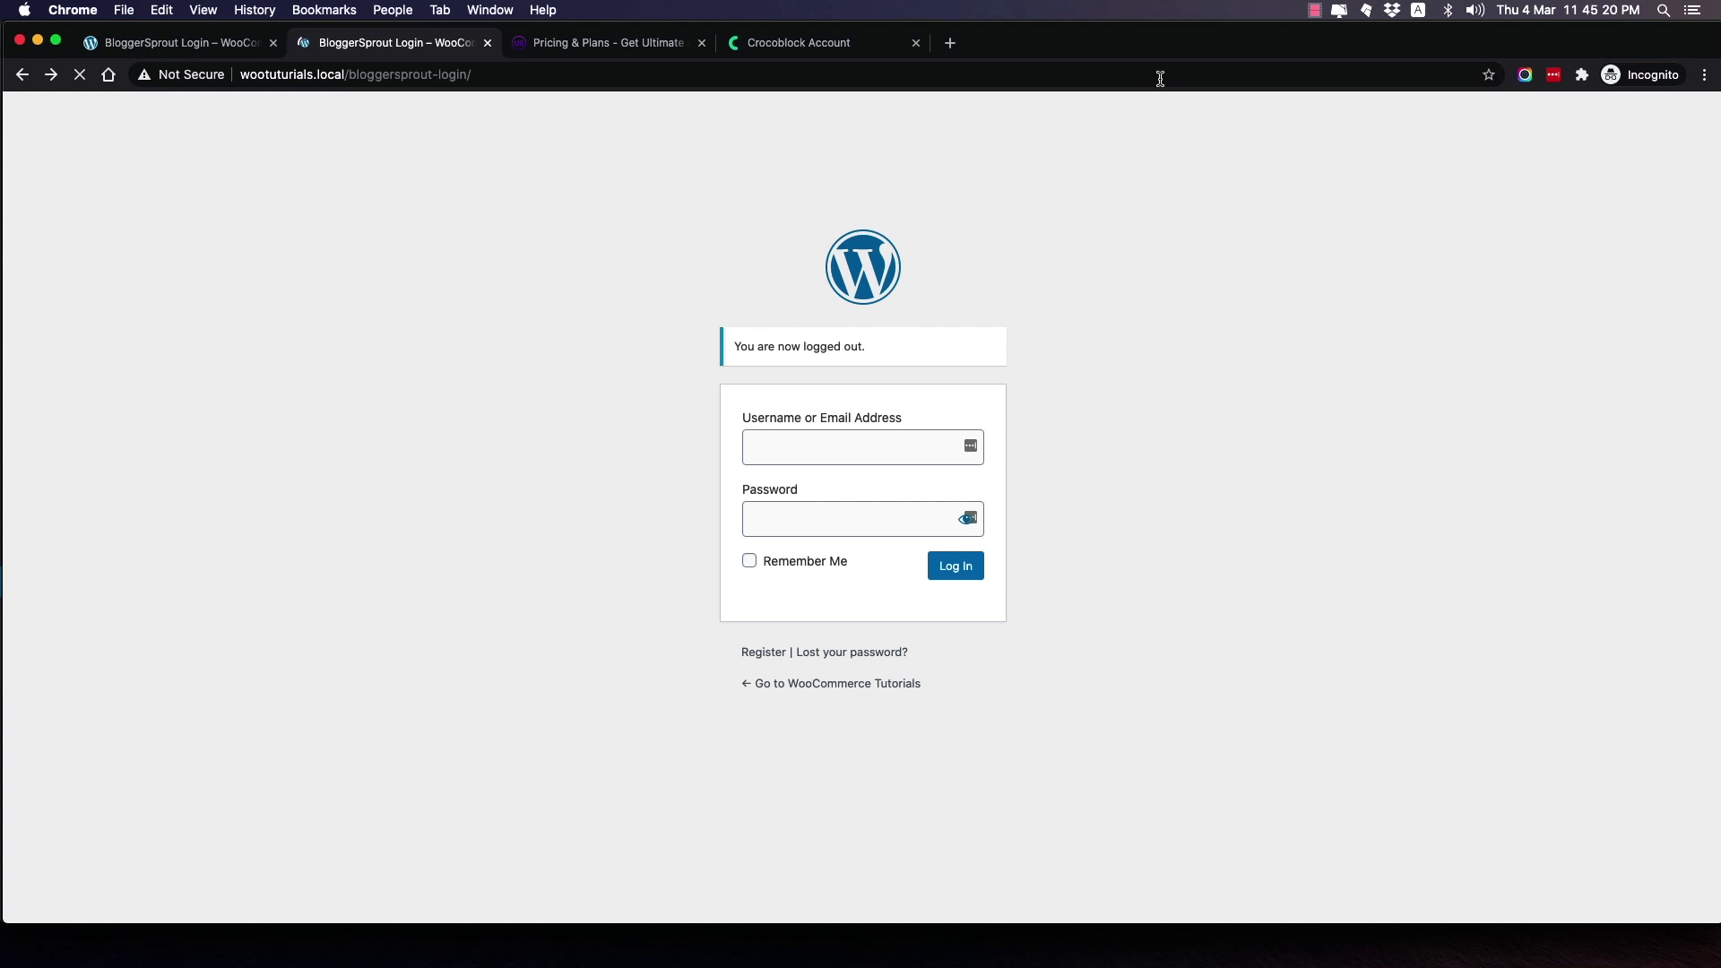
# Review the required plugins in the article "How To Edit WooCommerce Login Page Without Coding" and follow its Elementor link.
pyautogui.hotkey('ctrl', 'Right')
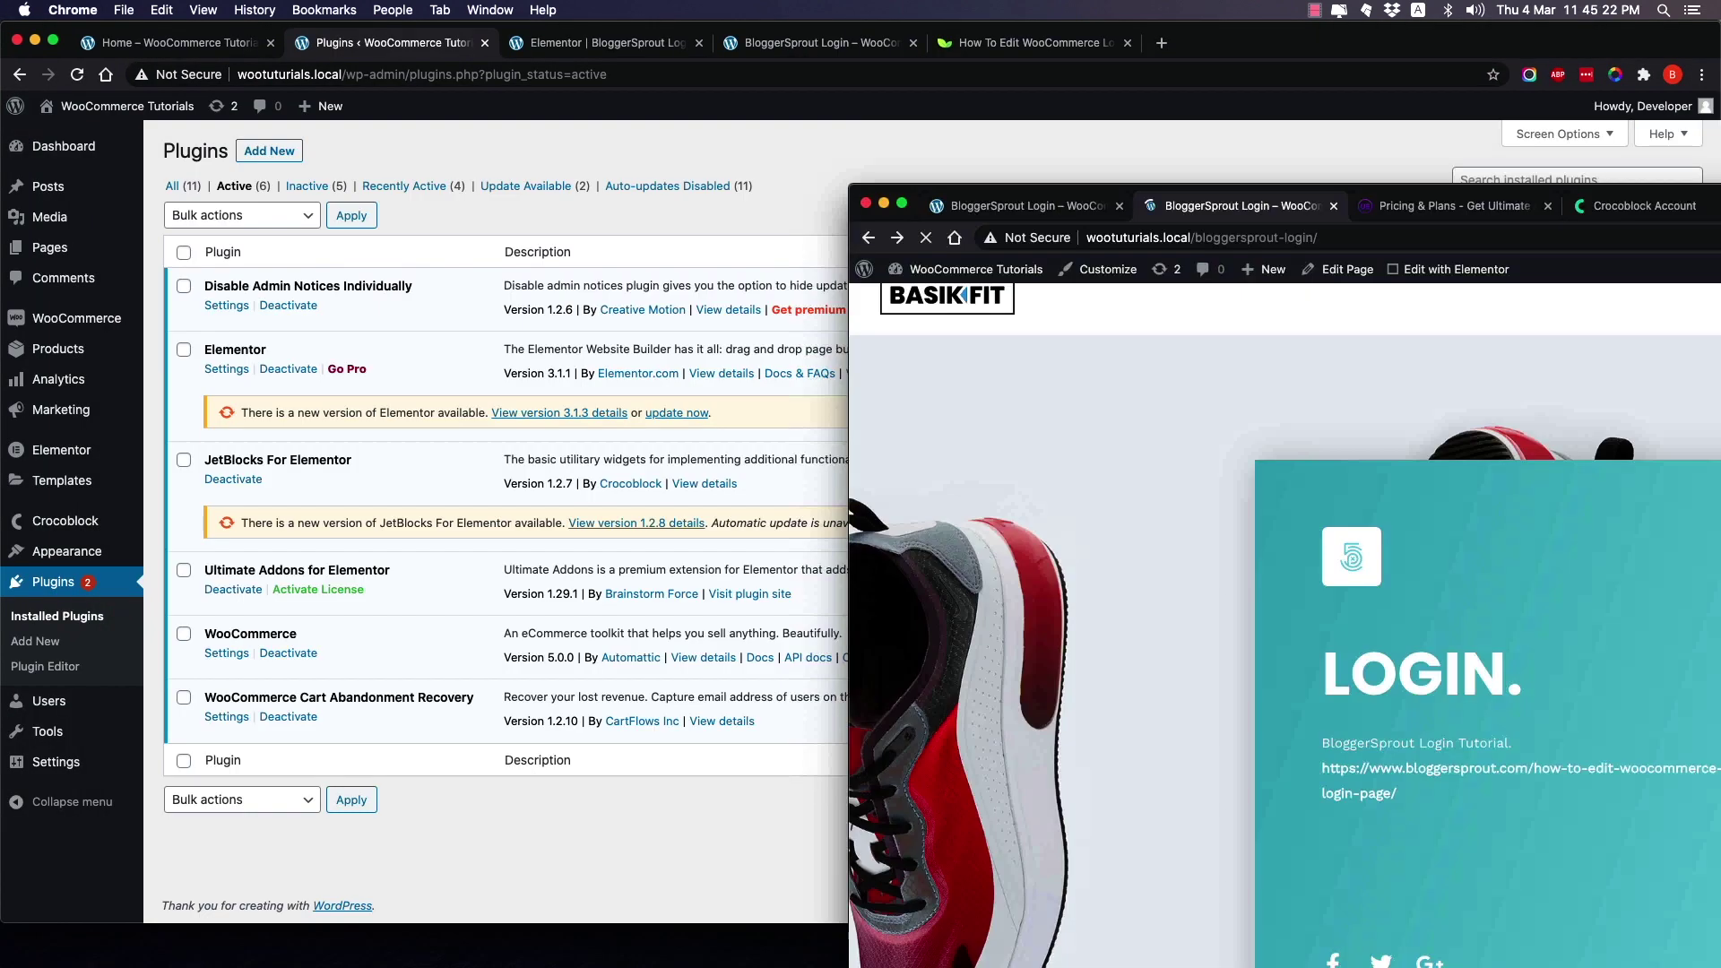
pyautogui.click(1007, 50)
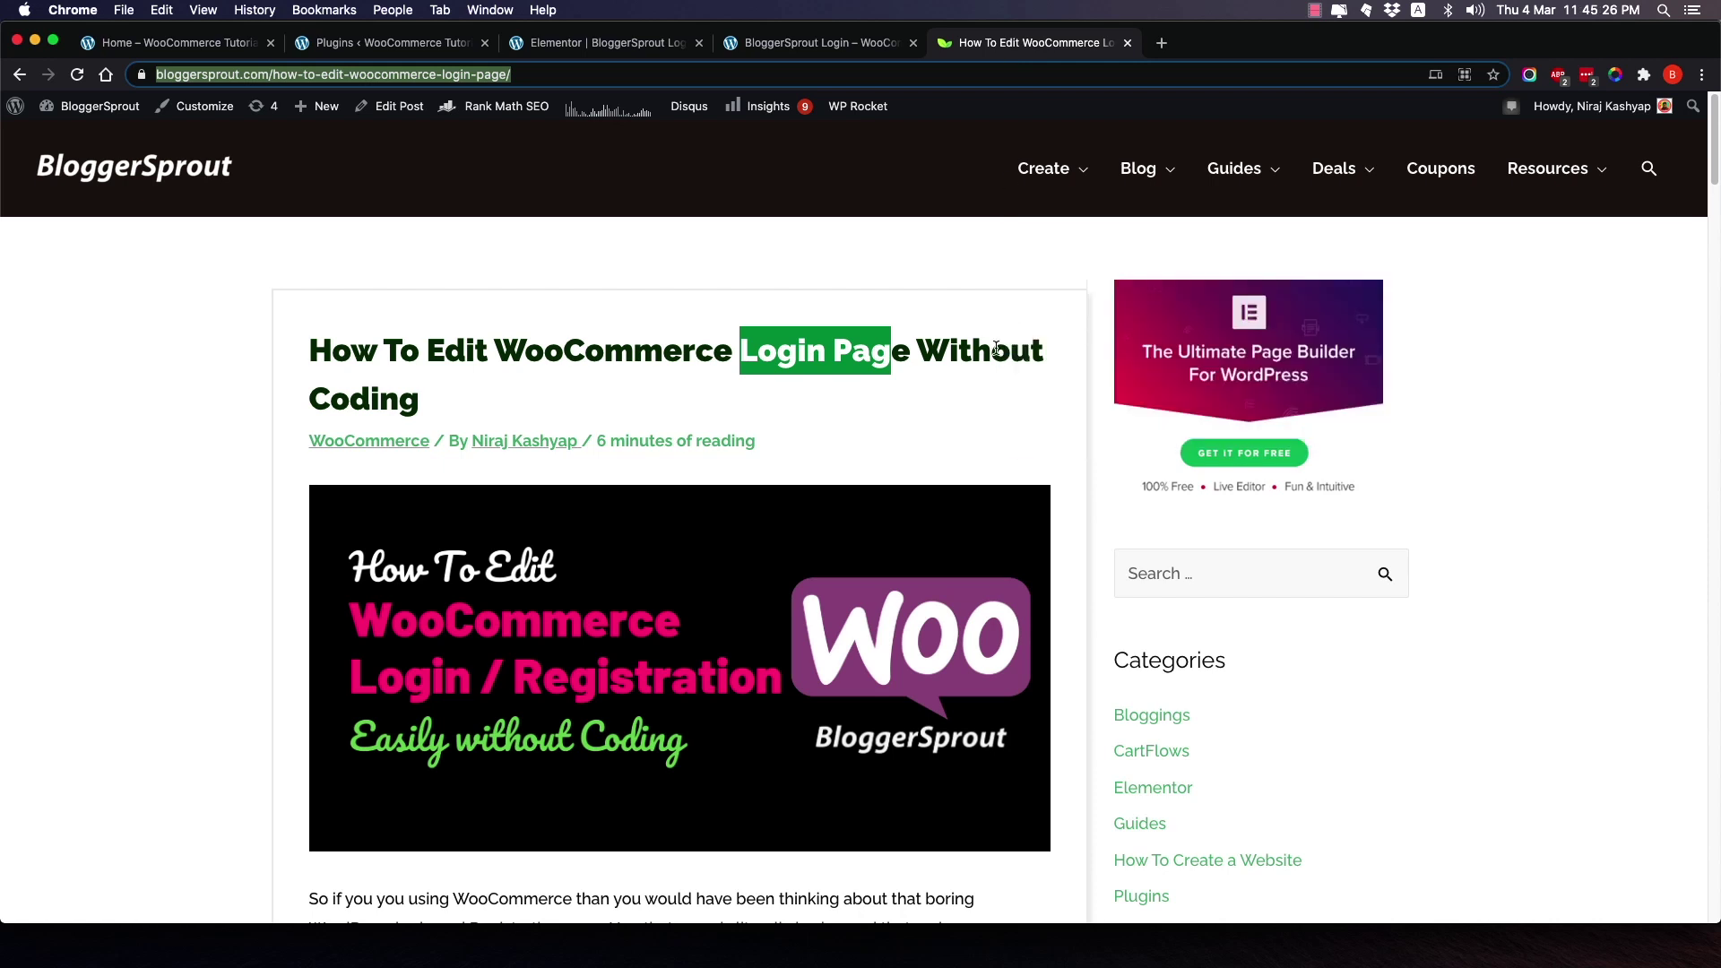
pyautogui.click(997, 349)
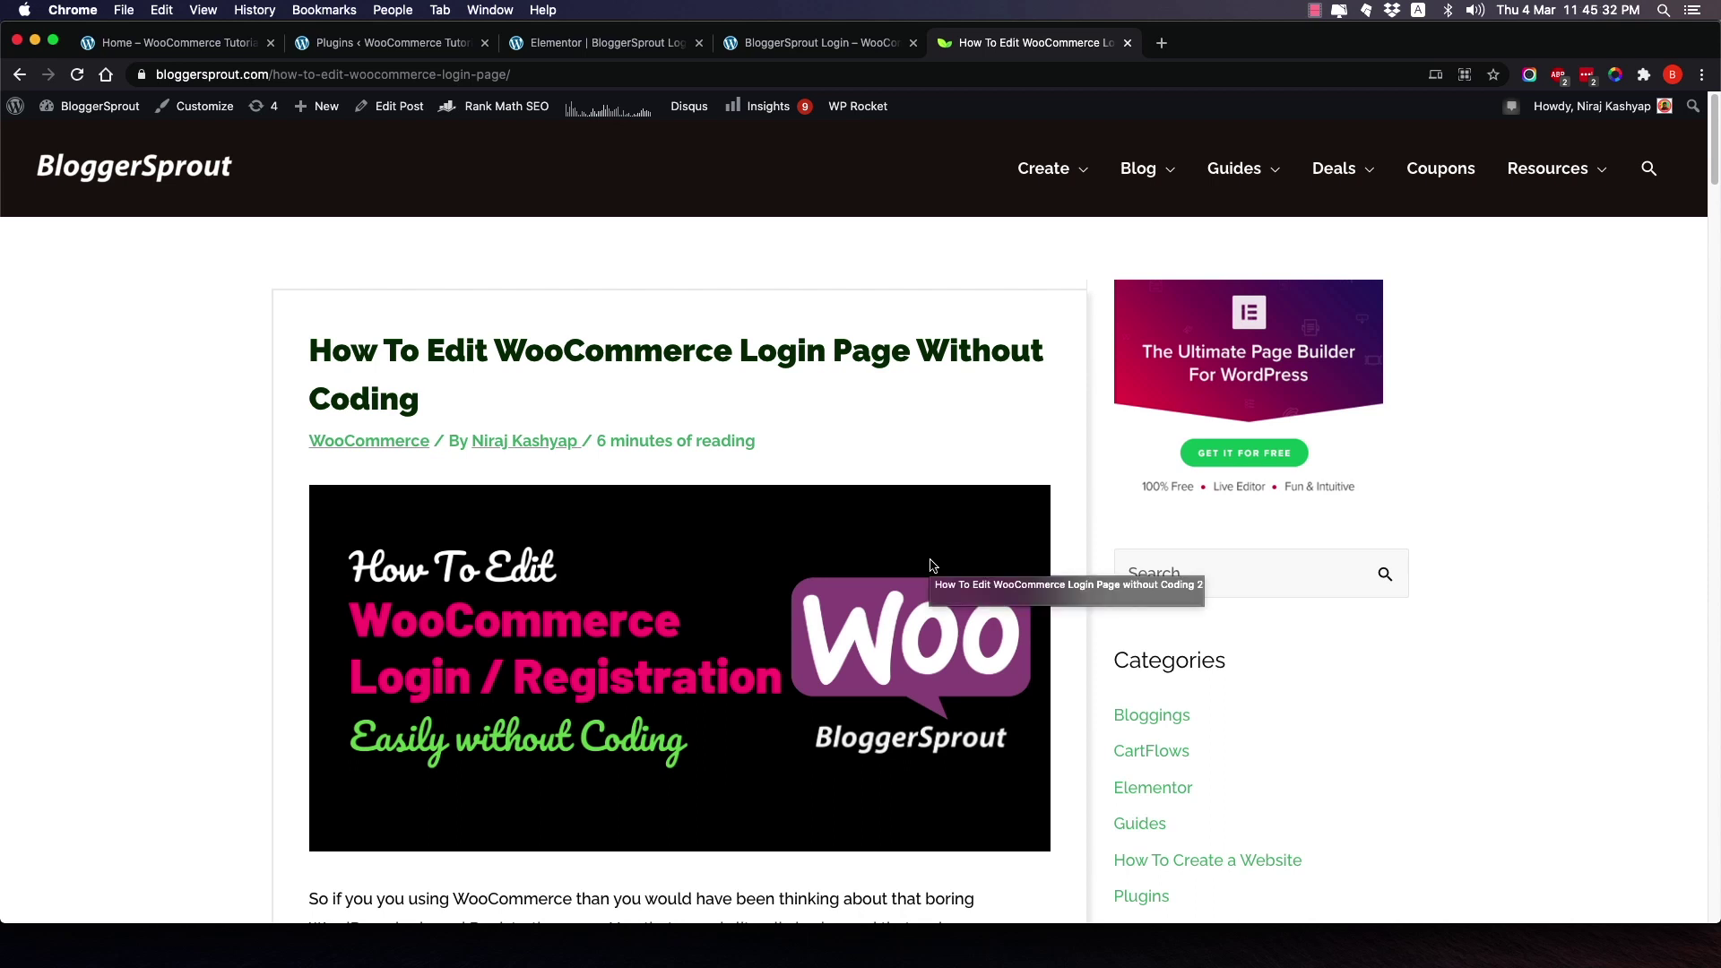
pyautogui.scroll(-10, 926, 575)
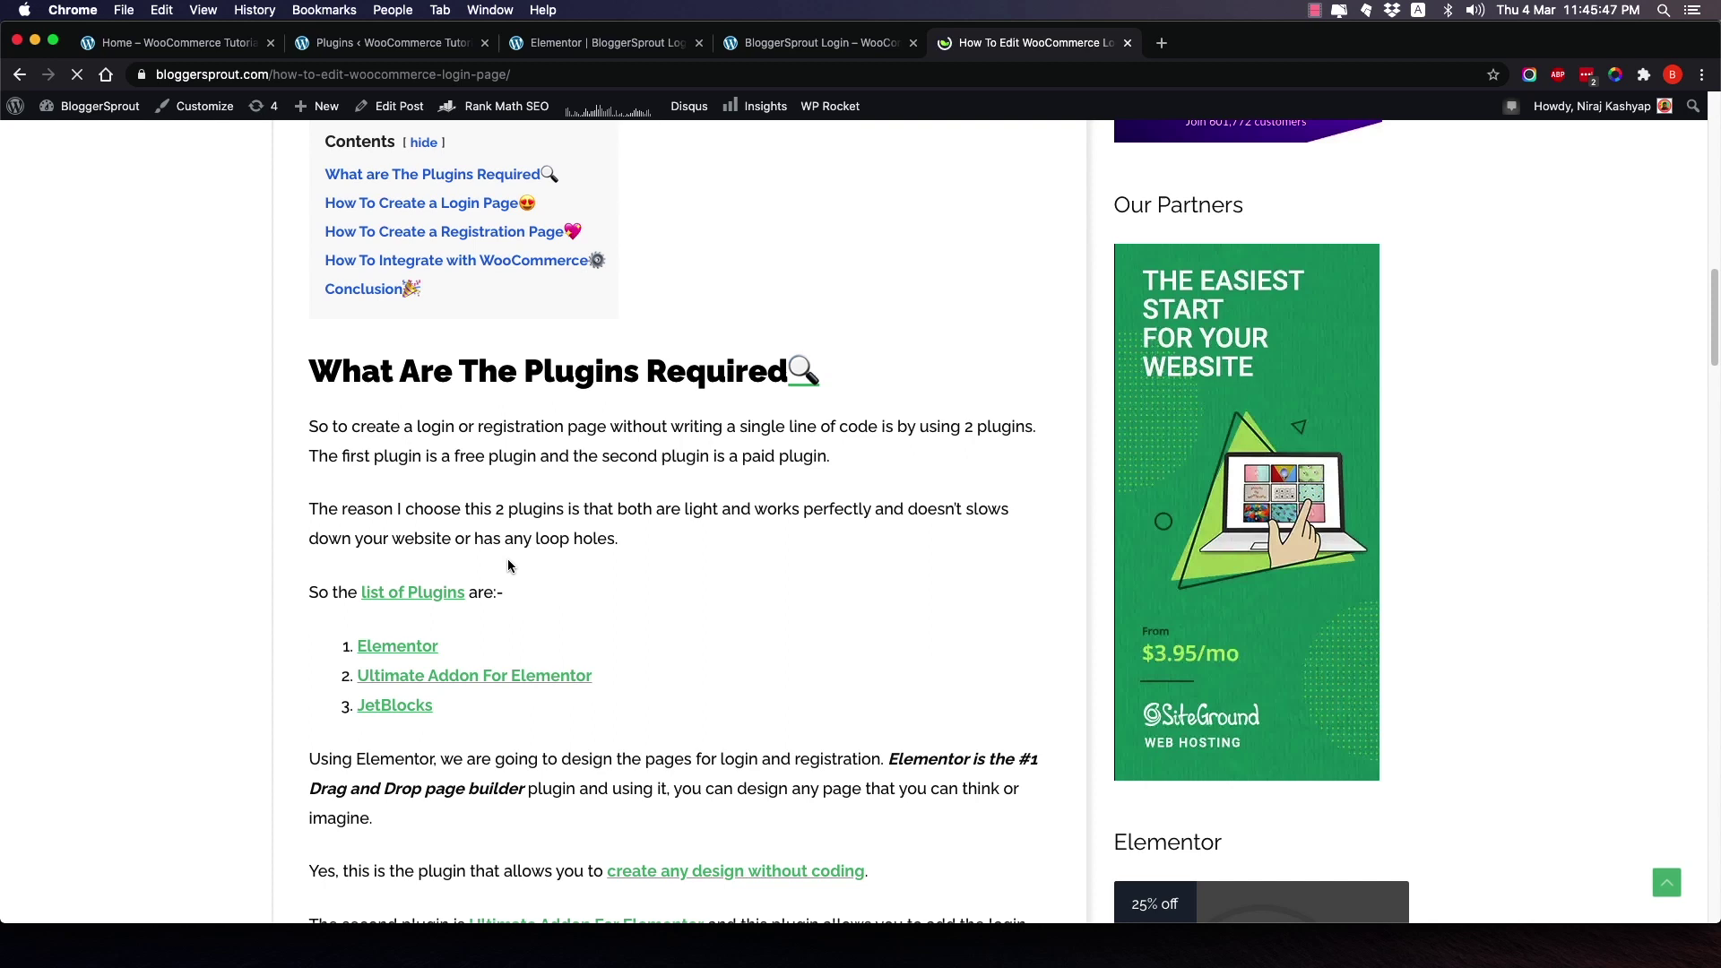
pyautogui.click(404, 647)
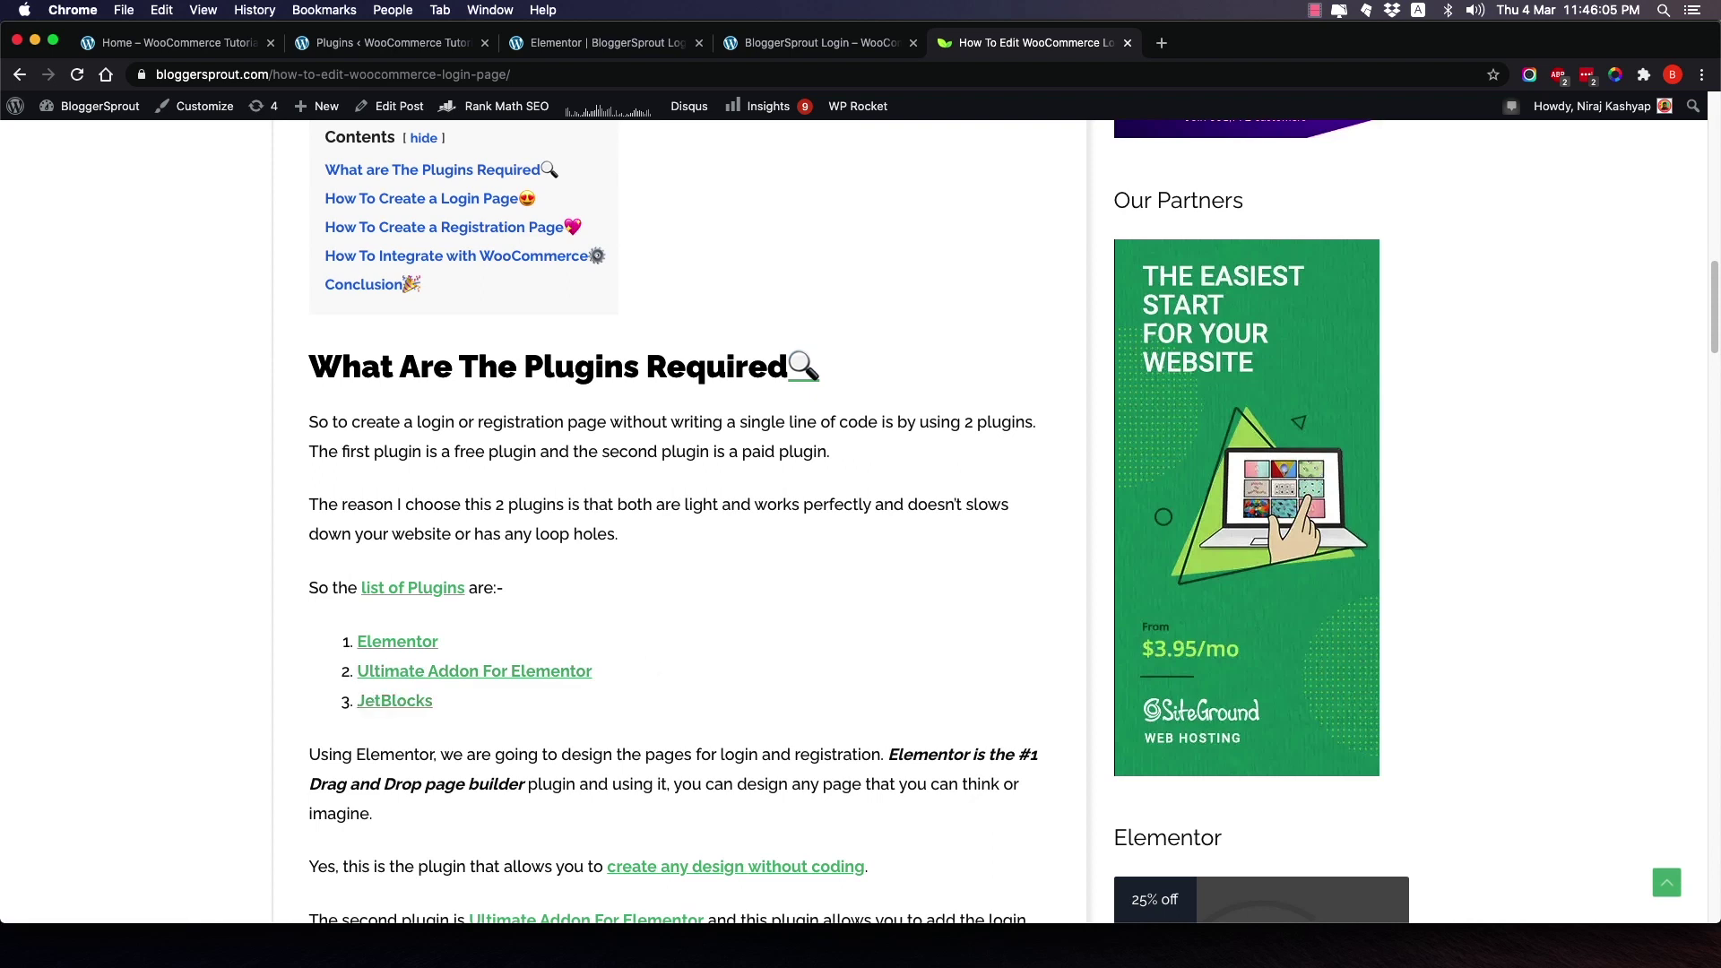
# Examine the Ultimate Addons for Elementor plan on its pricing page, including the discounted price and the top features list.
pyautogui.press('super+grave')
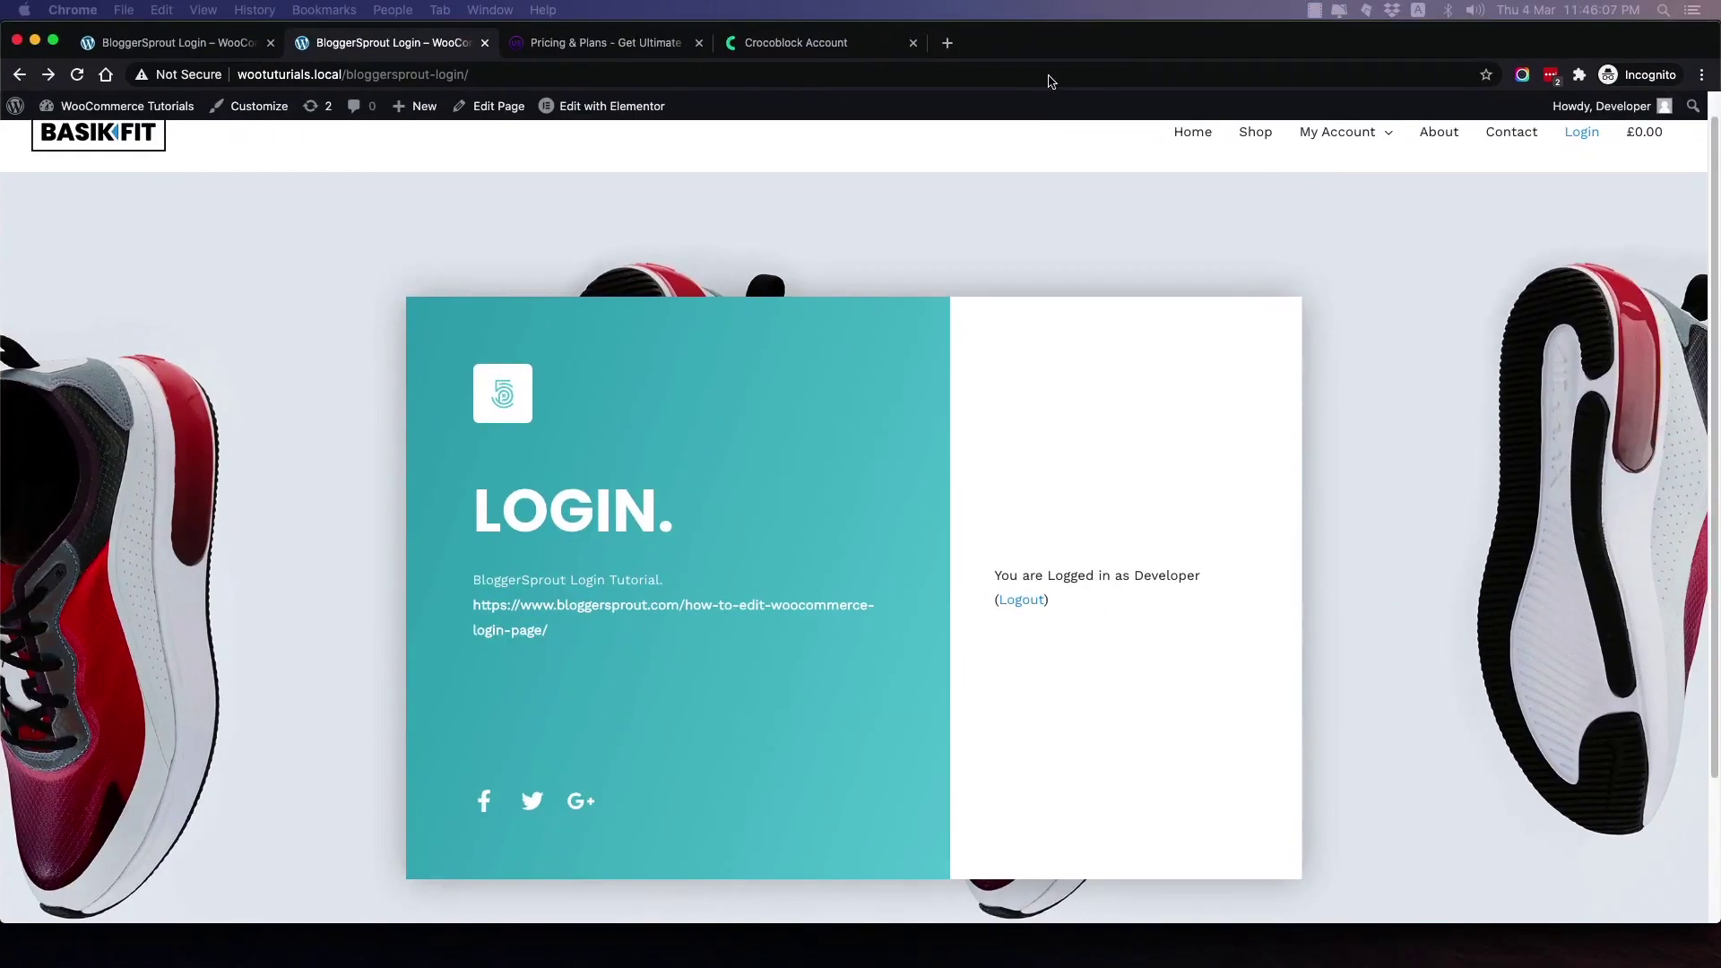
pyautogui.click(577, 49)
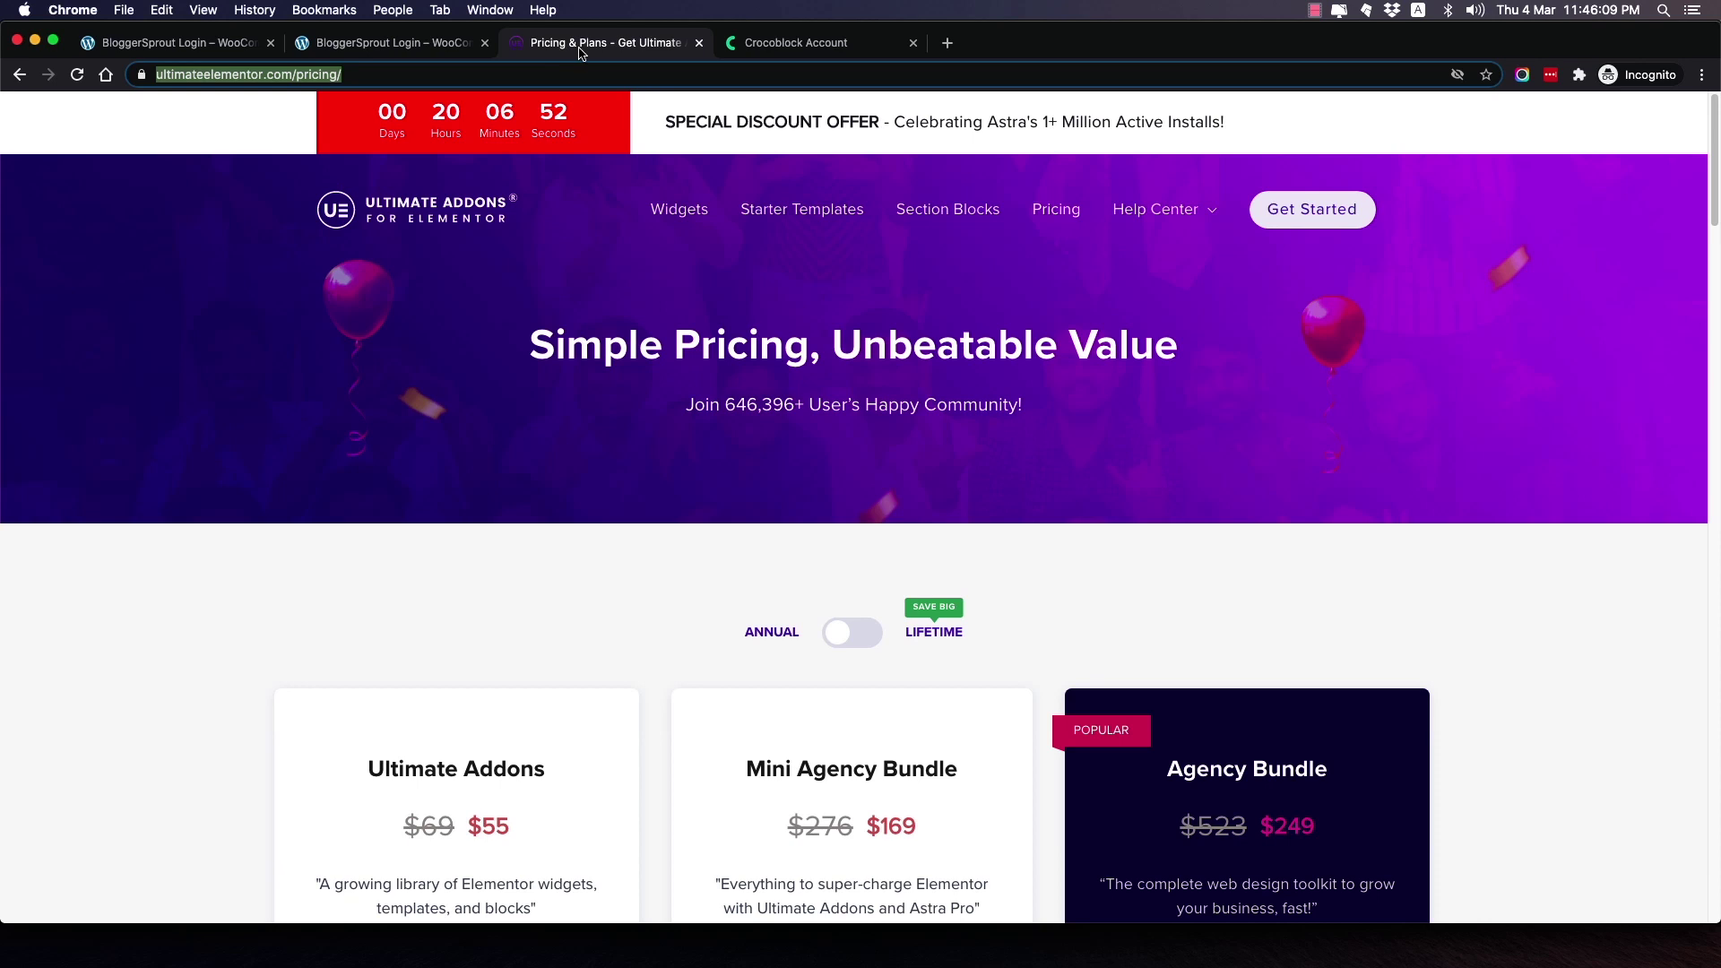
pyautogui.scroll(-3, 486, 357)
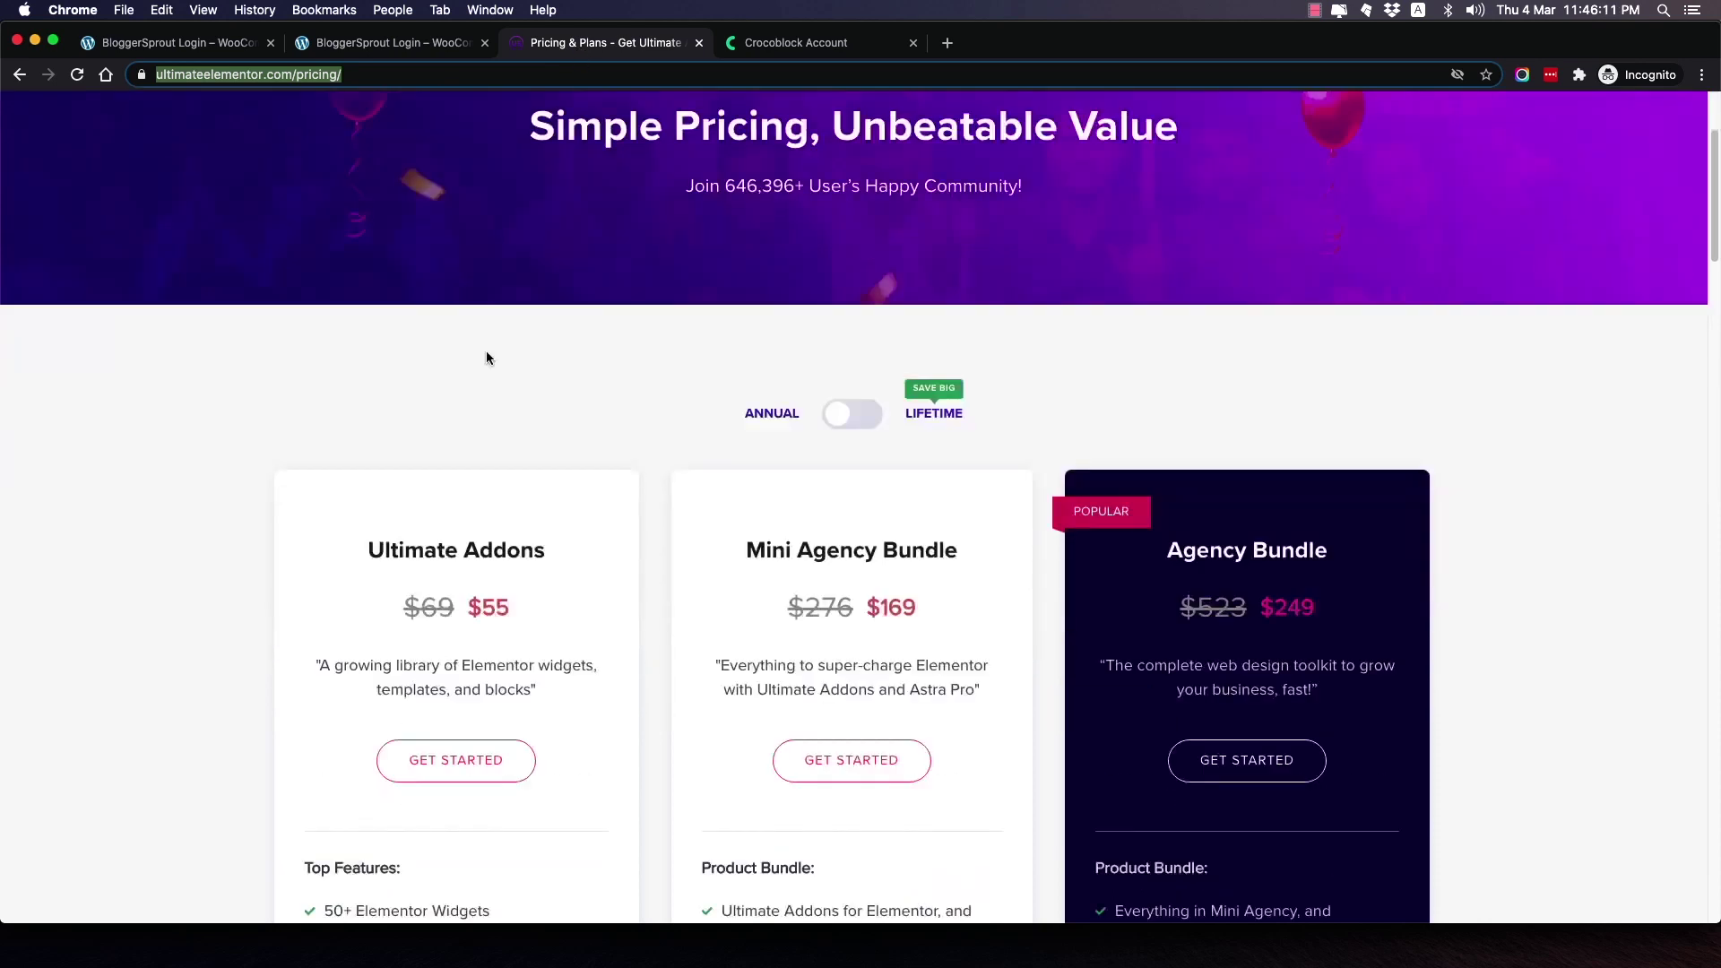
pyautogui.scroll(-2, 485, 357)
pyautogui.doubleClick(488, 490)
pyautogui.scroll(-3, 525, 497)
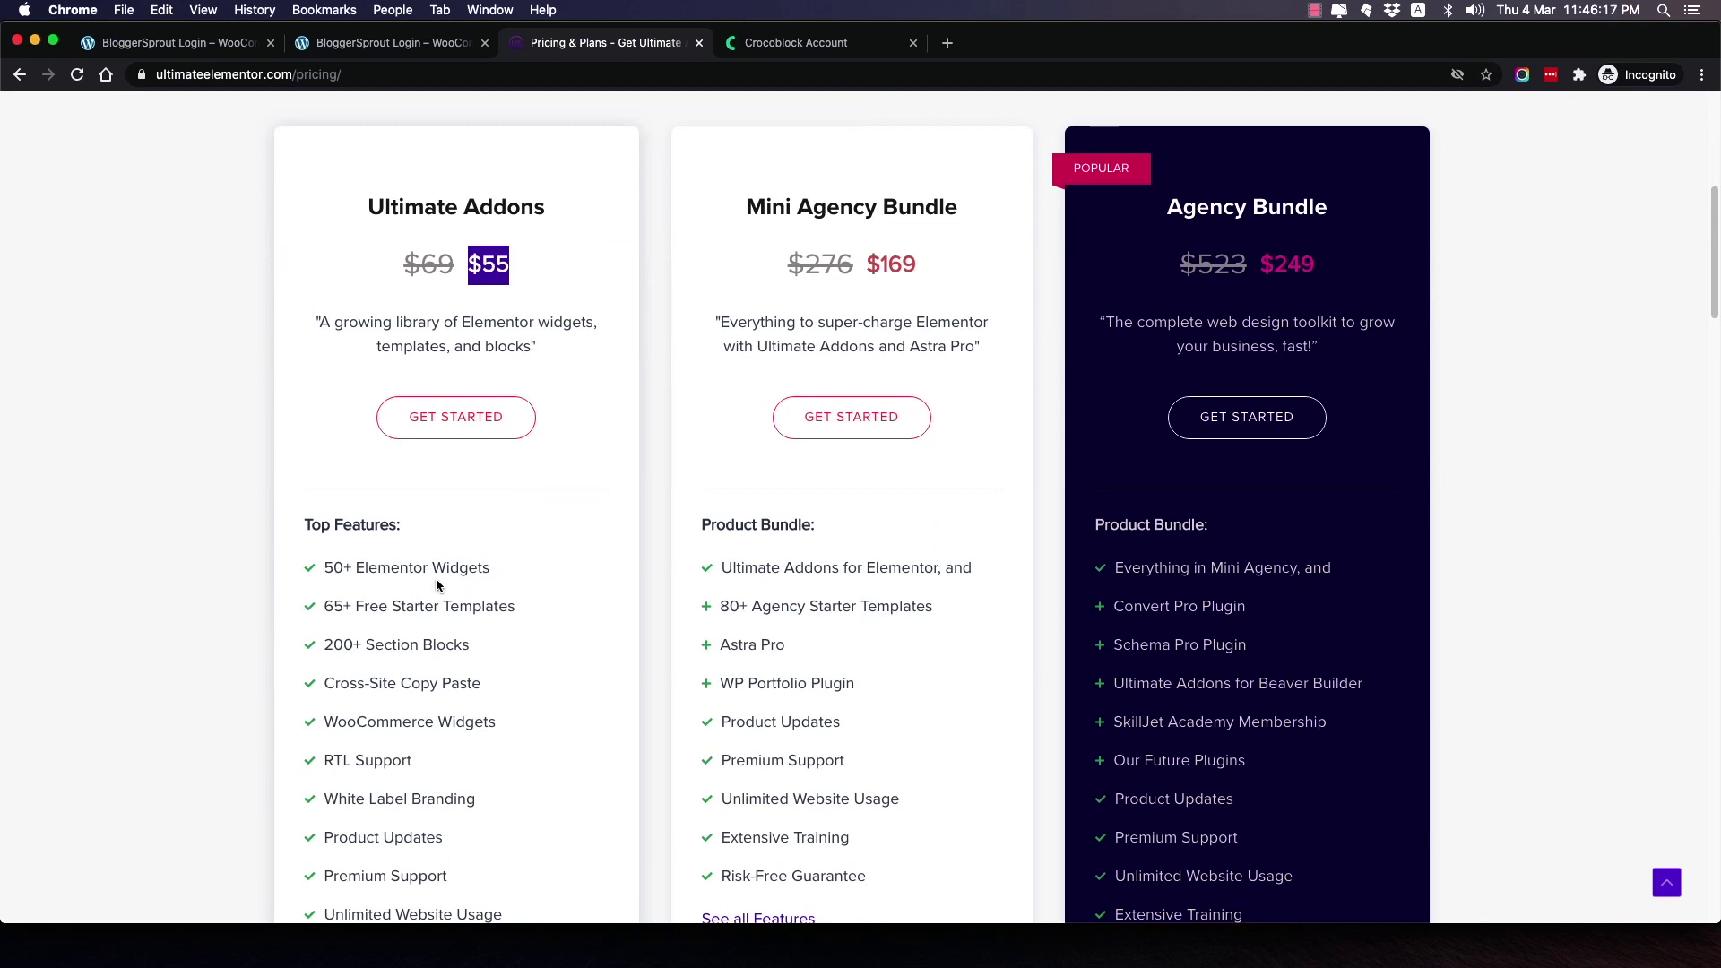
pyautogui.moveTo(398, 612)
pyautogui.scroll(-1, 530, 668)
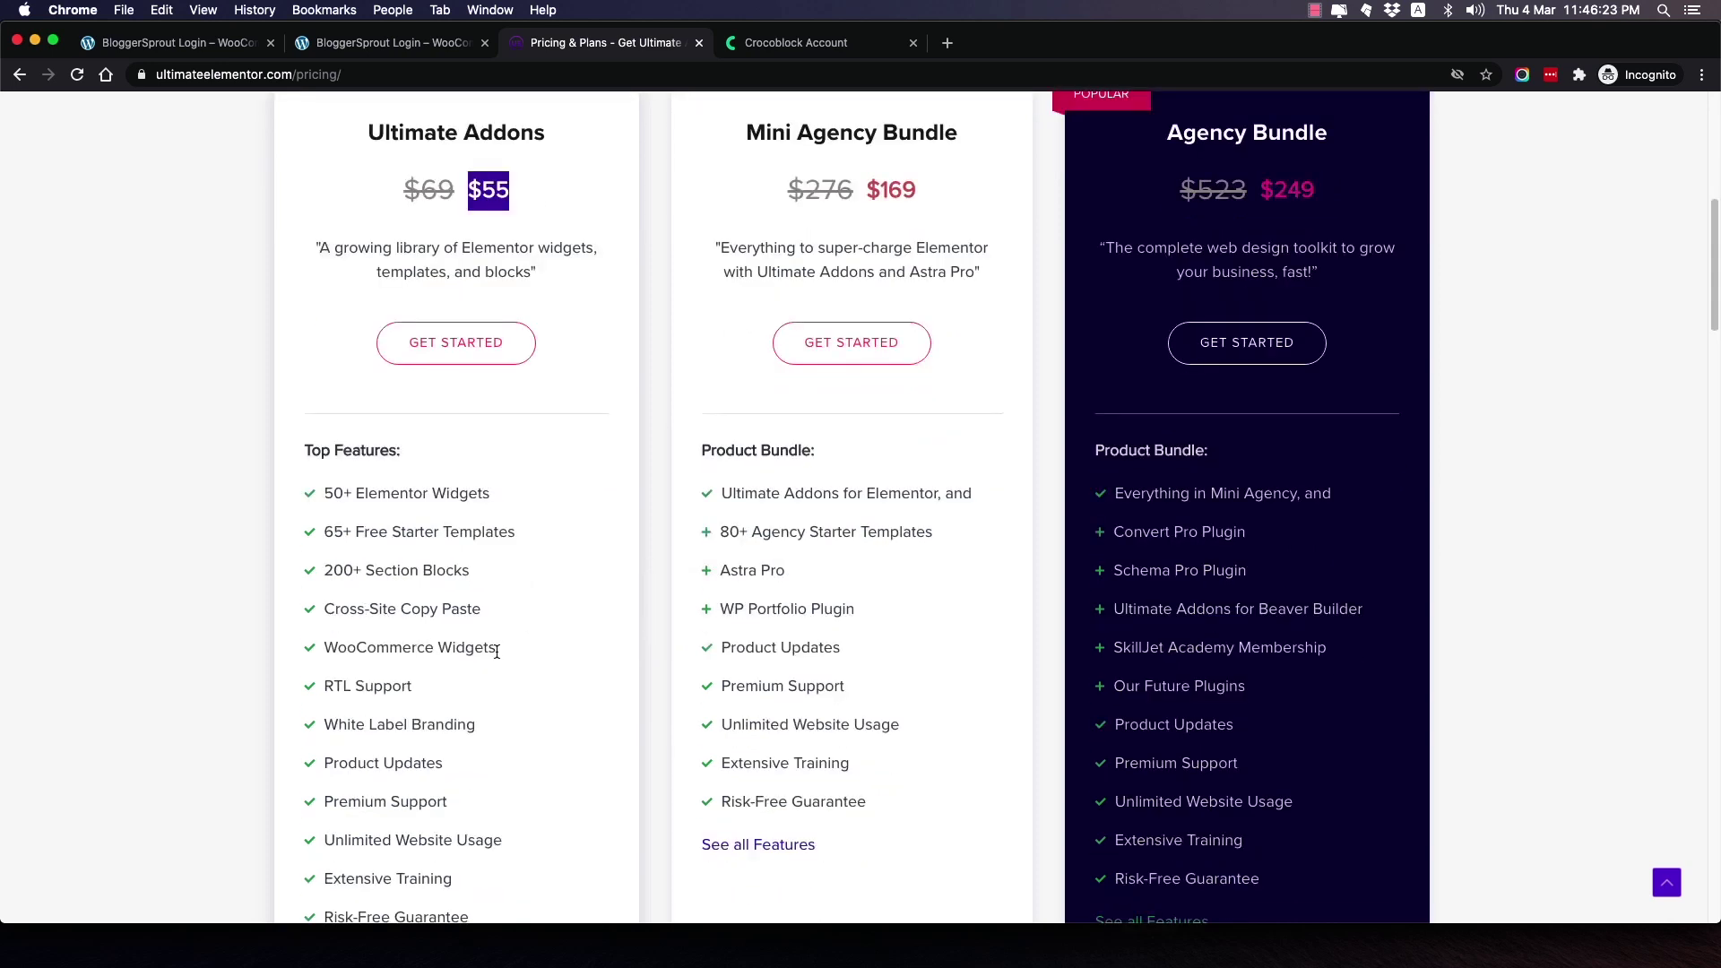
pyautogui.scroll(-1, 495, 652)
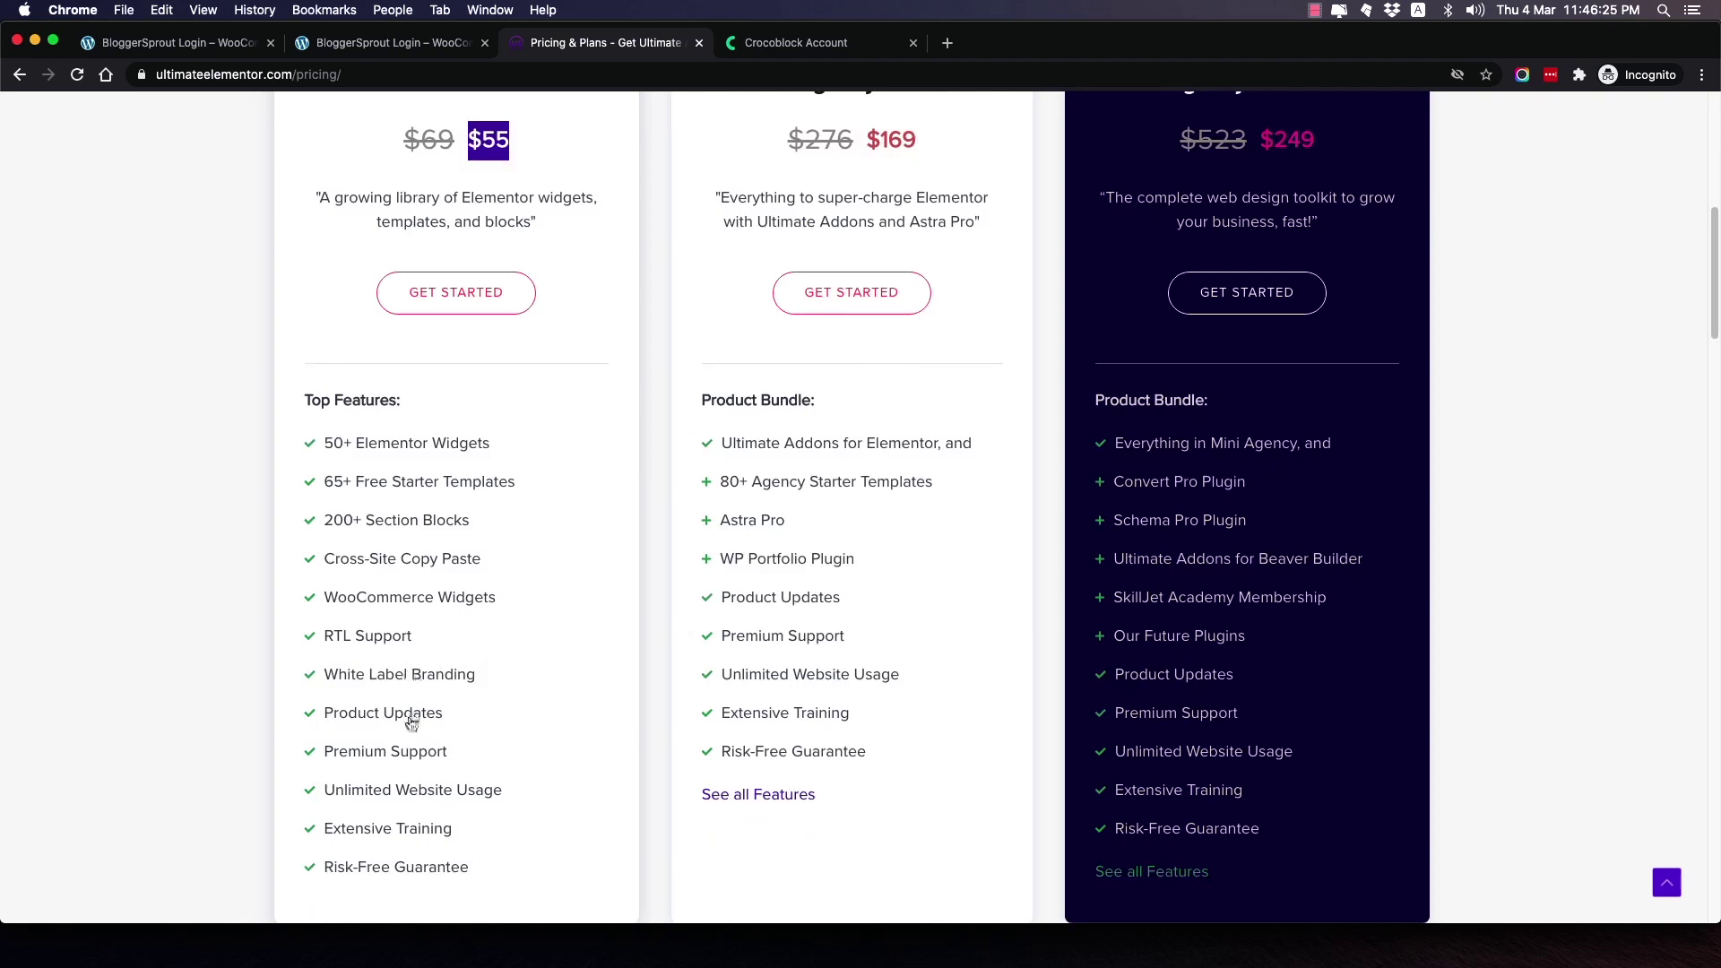
pyautogui.scroll(1, 455, 740)
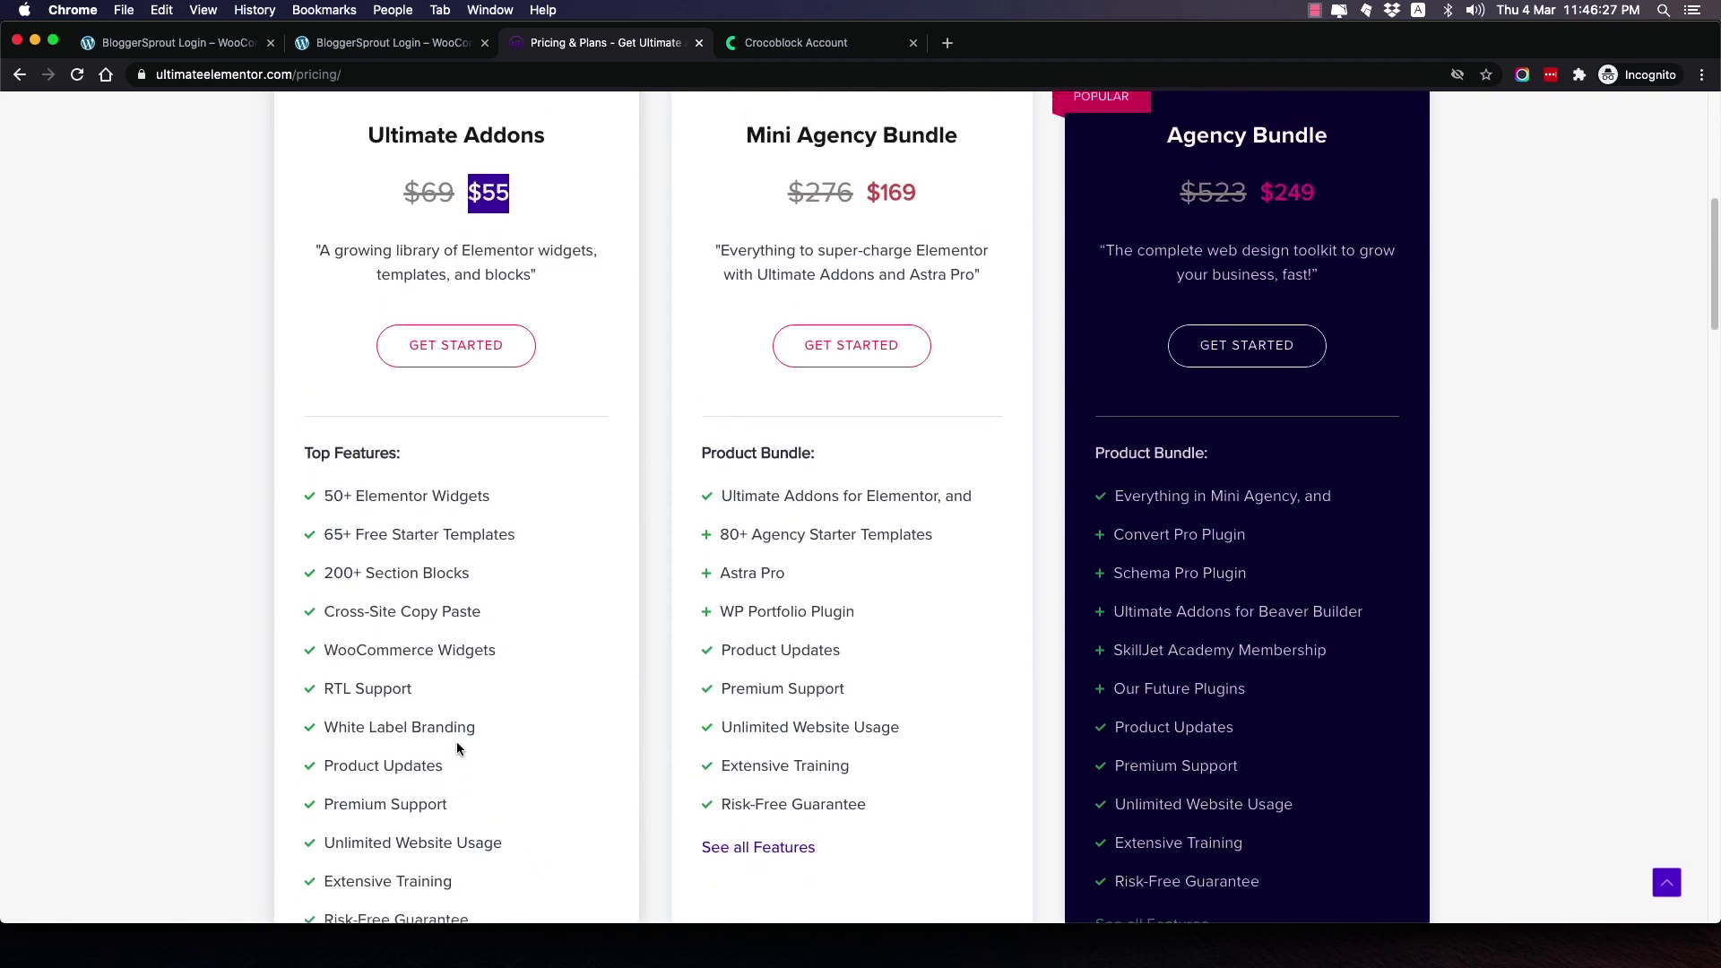
pyautogui.scroll(2, 457, 742)
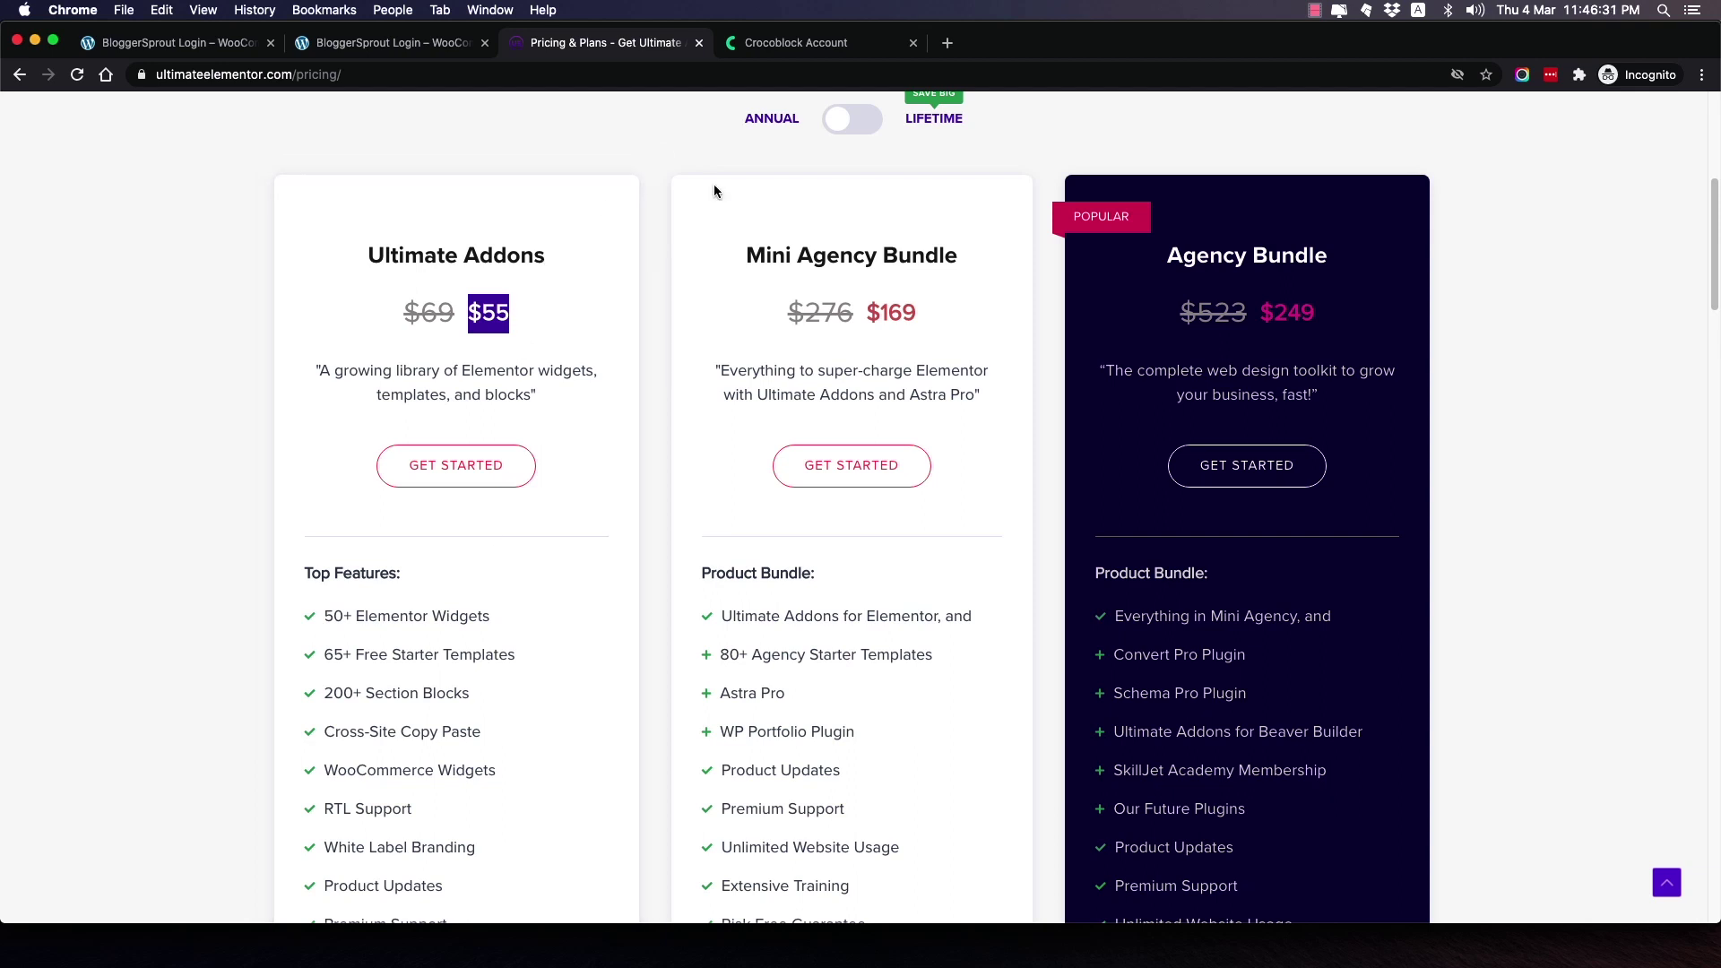
# Go back from the Crocoblock account login to the JetBlocks plugin page.
pyautogui.click(779, 45)
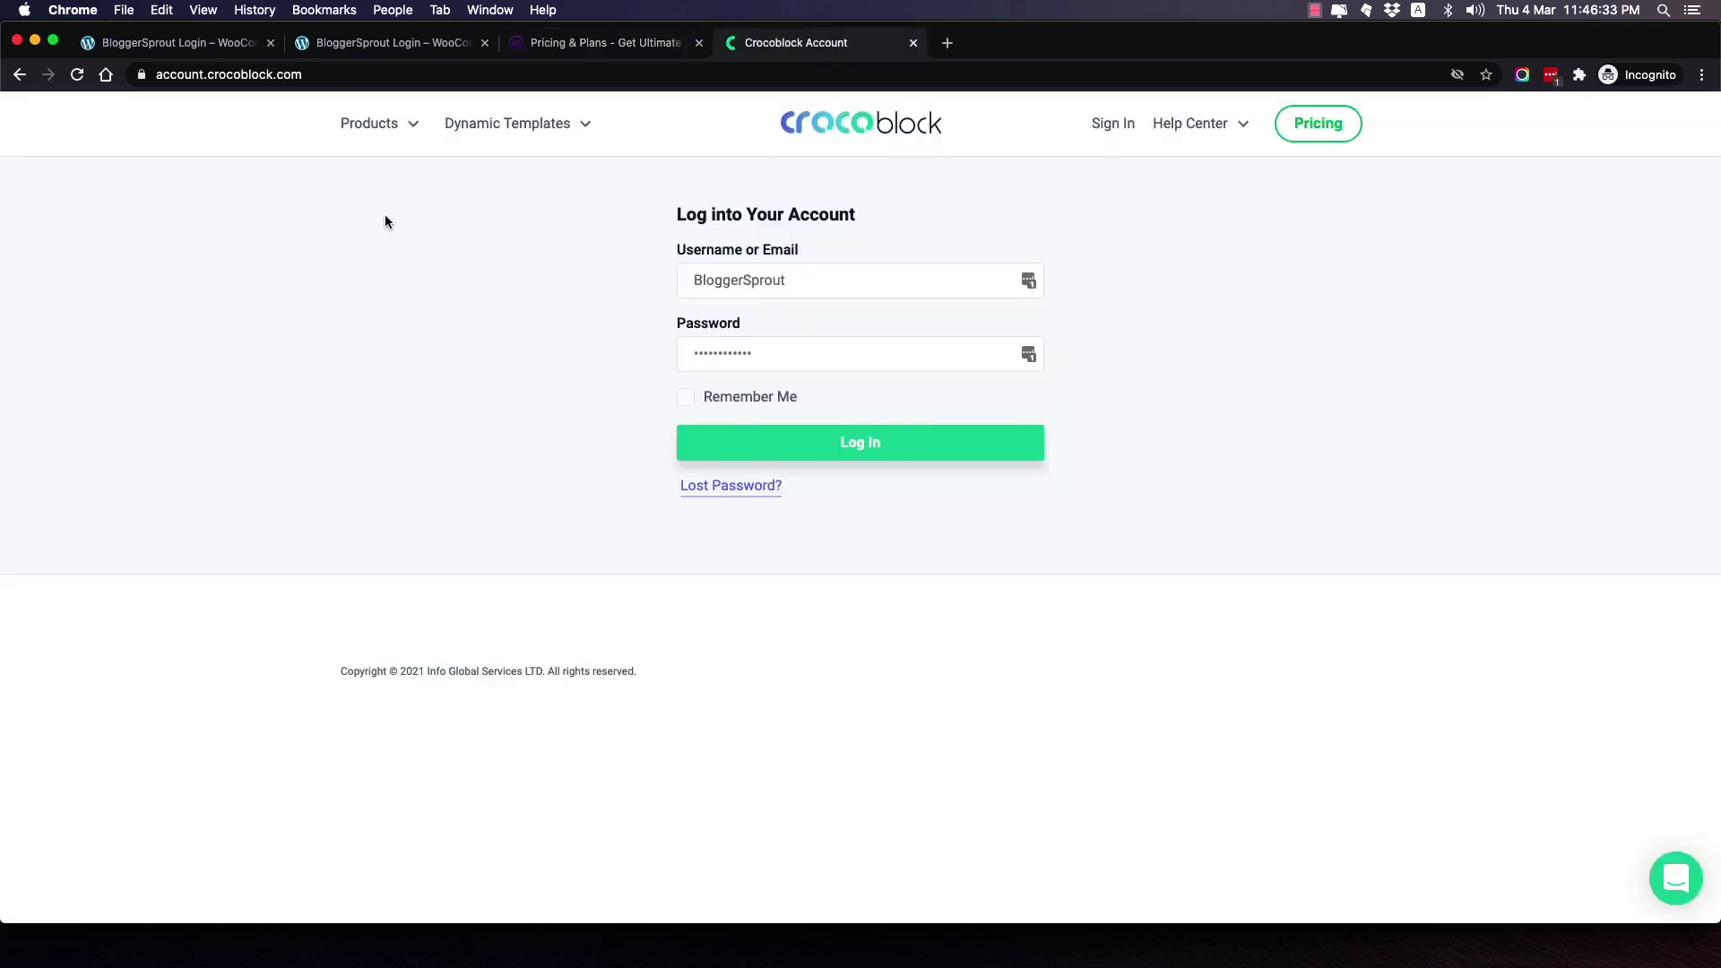
pyautogui.click(20, 75)
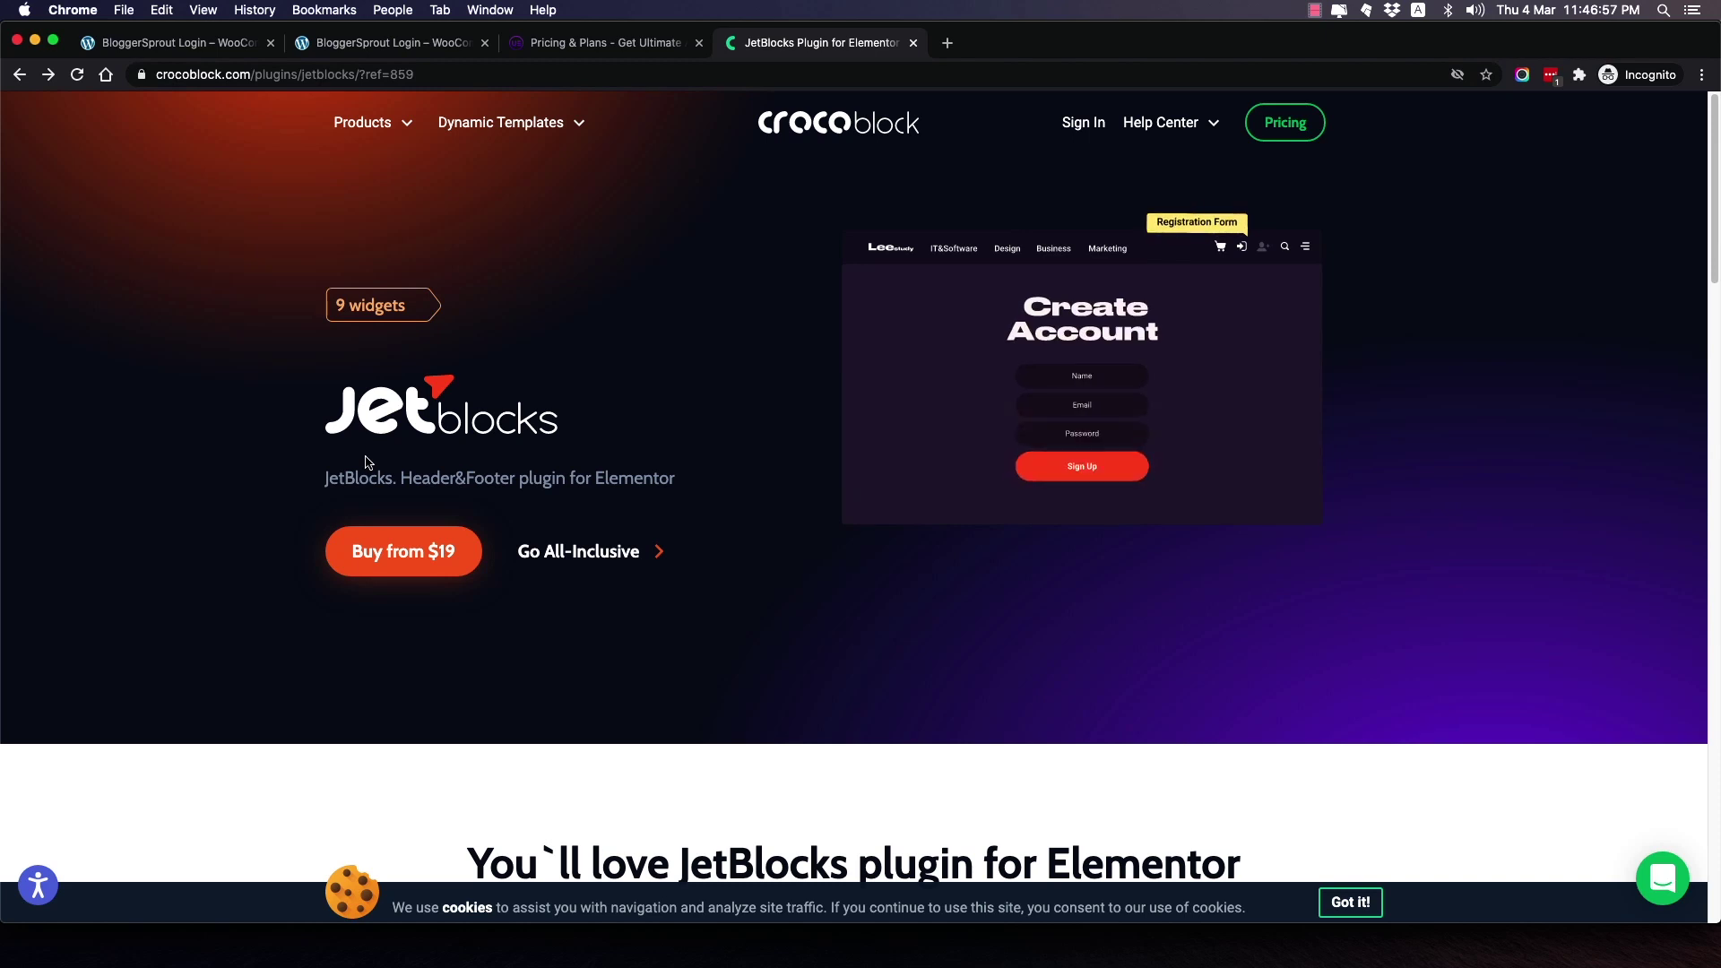
# Open the login page with both forms and point out the Login - UAE and Login - JetBlocks headings.
pyautogui.click(216, 51)
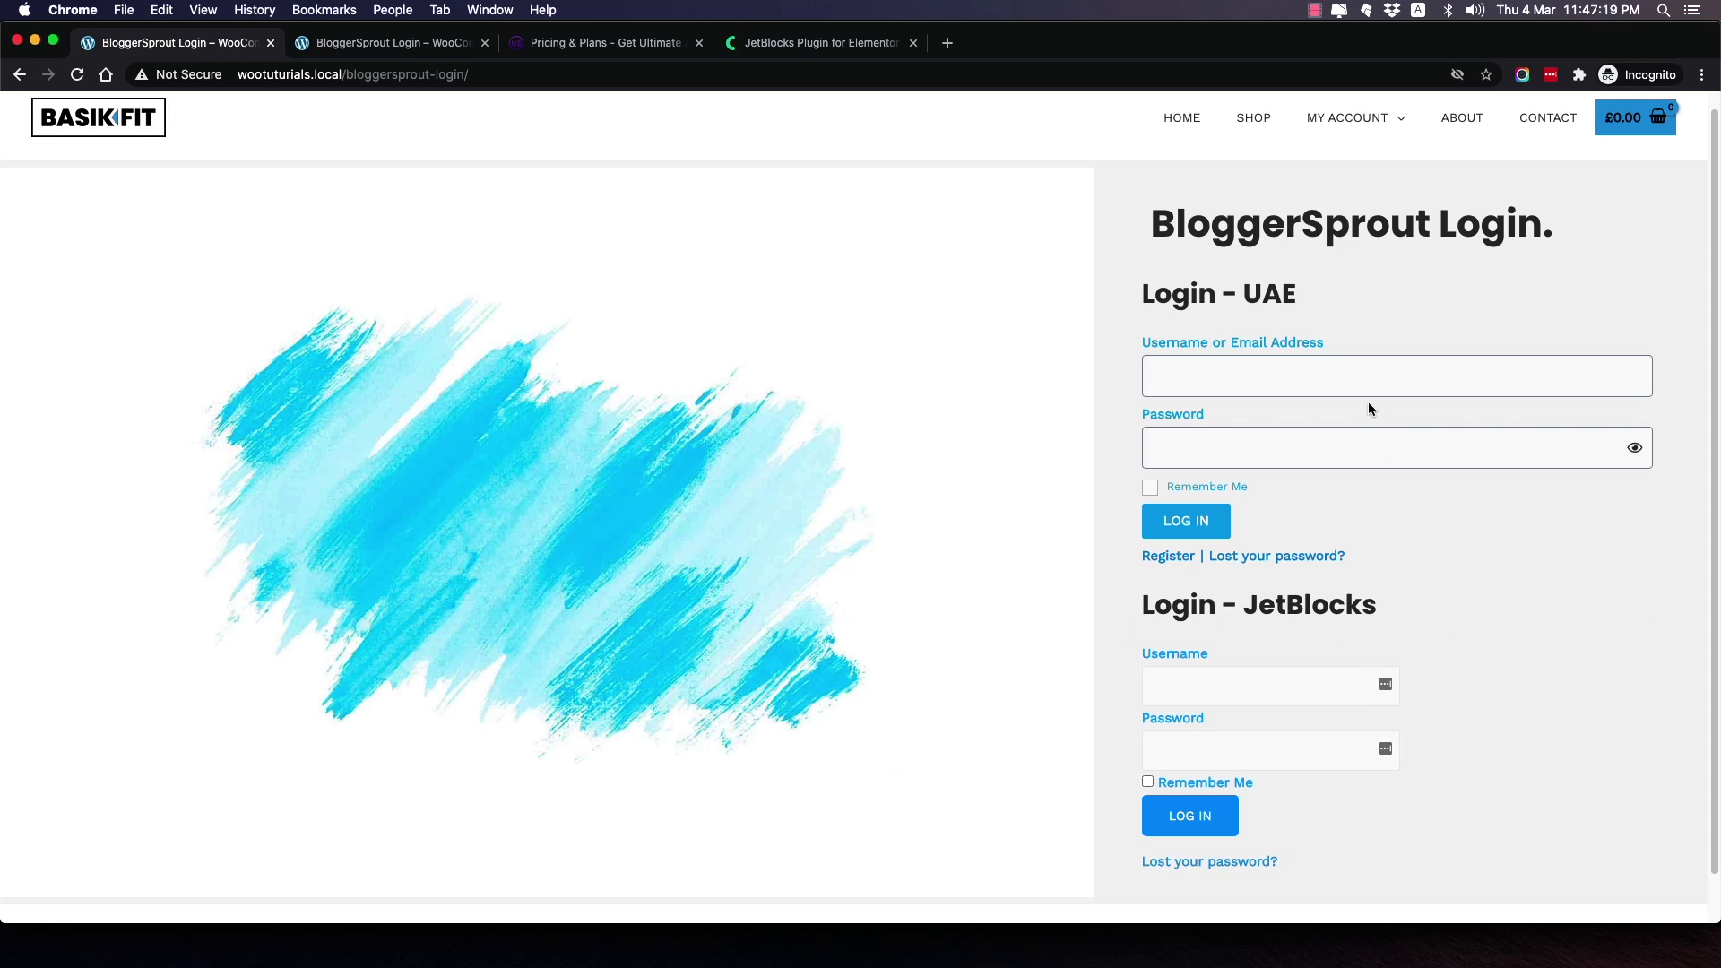
pyautogui.moveTo(1244, 298); pyautogui.dragTo(1299, 310)
pyautogui.click(1243, 310)
pyautogui.doubleClick(1305, 610)
pyautogui.click(1429, 608)
# Enter test text "ghfg" in the JetBlocks form's username and "sdgdrg" in the UAE form's username or email address.
pyautogui.click(1246, 697)
pyautogui.click(1243, 742)
pyautogui.click(1263, 683)
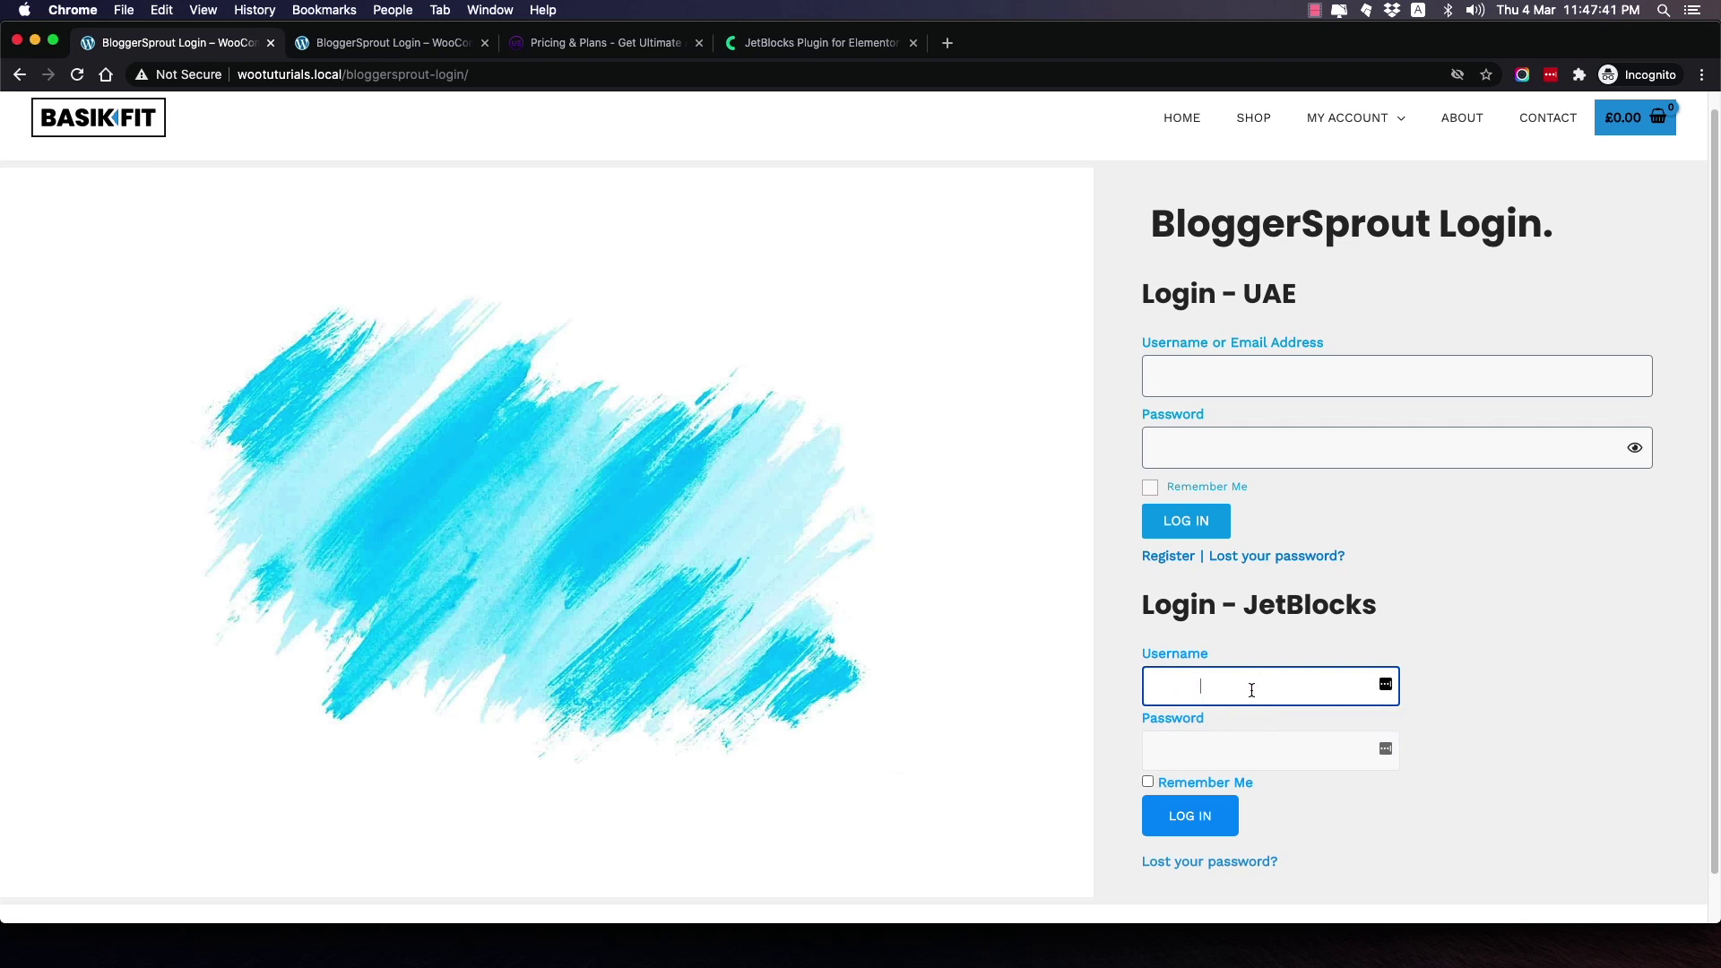
pyautogui.write('ghfg')
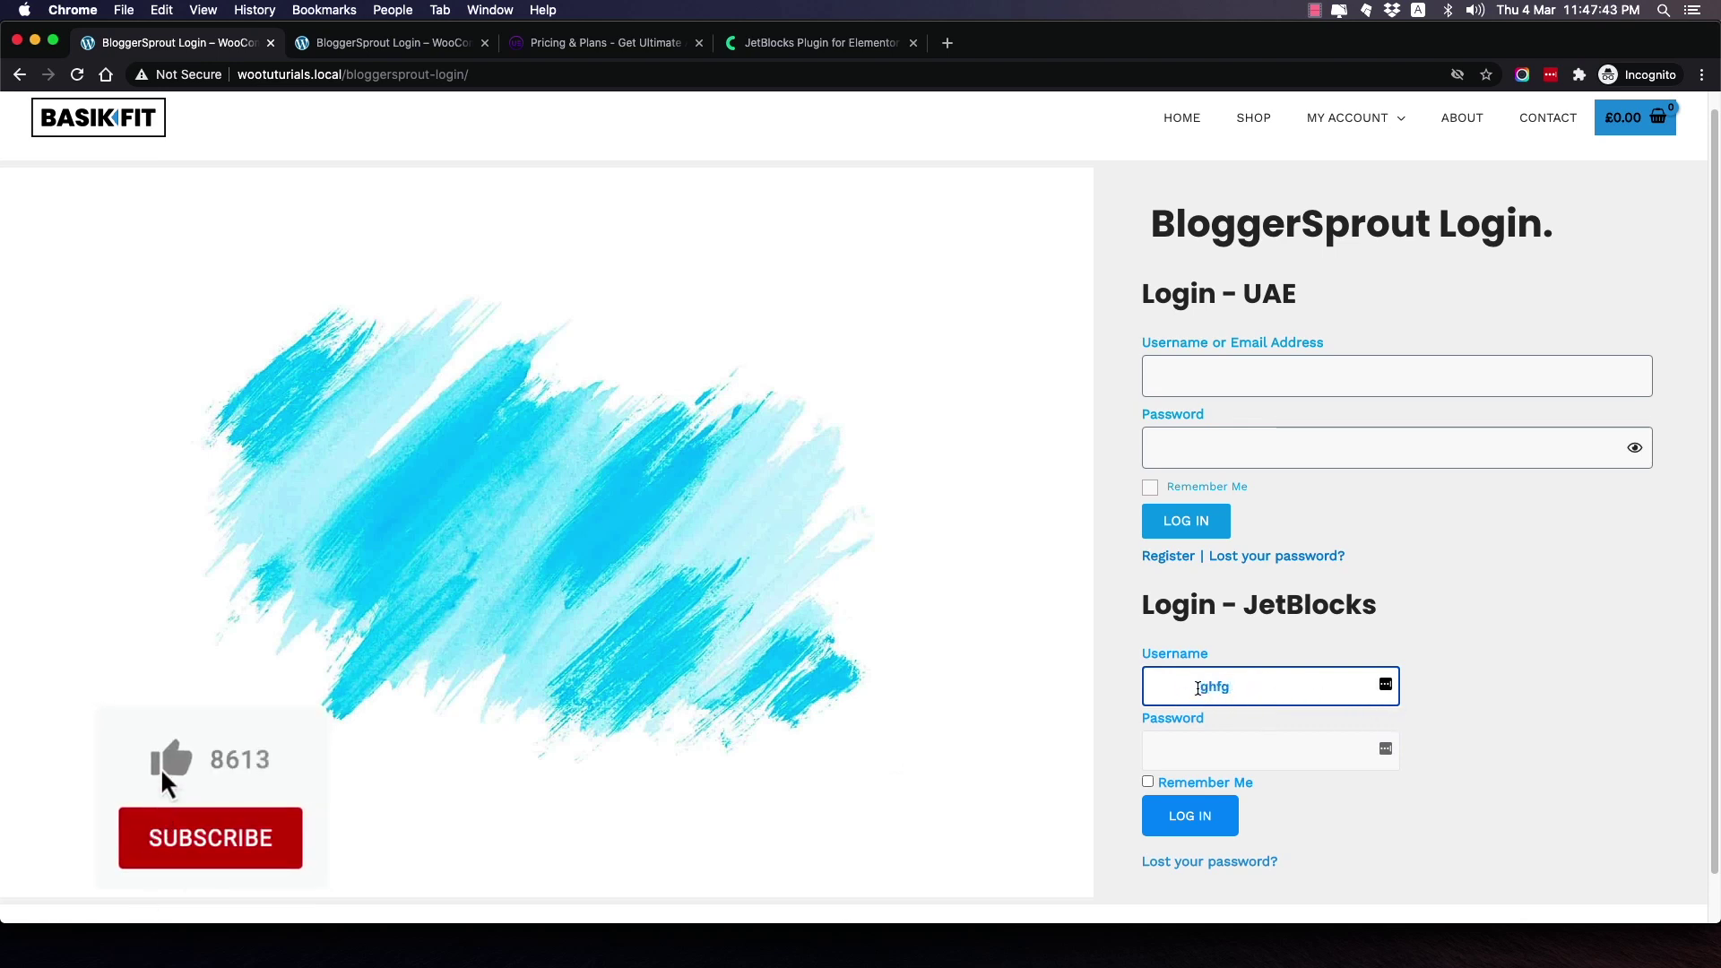
pyautogui.doubleClick(1211, 686)
pyautogui.click(1273, 690)
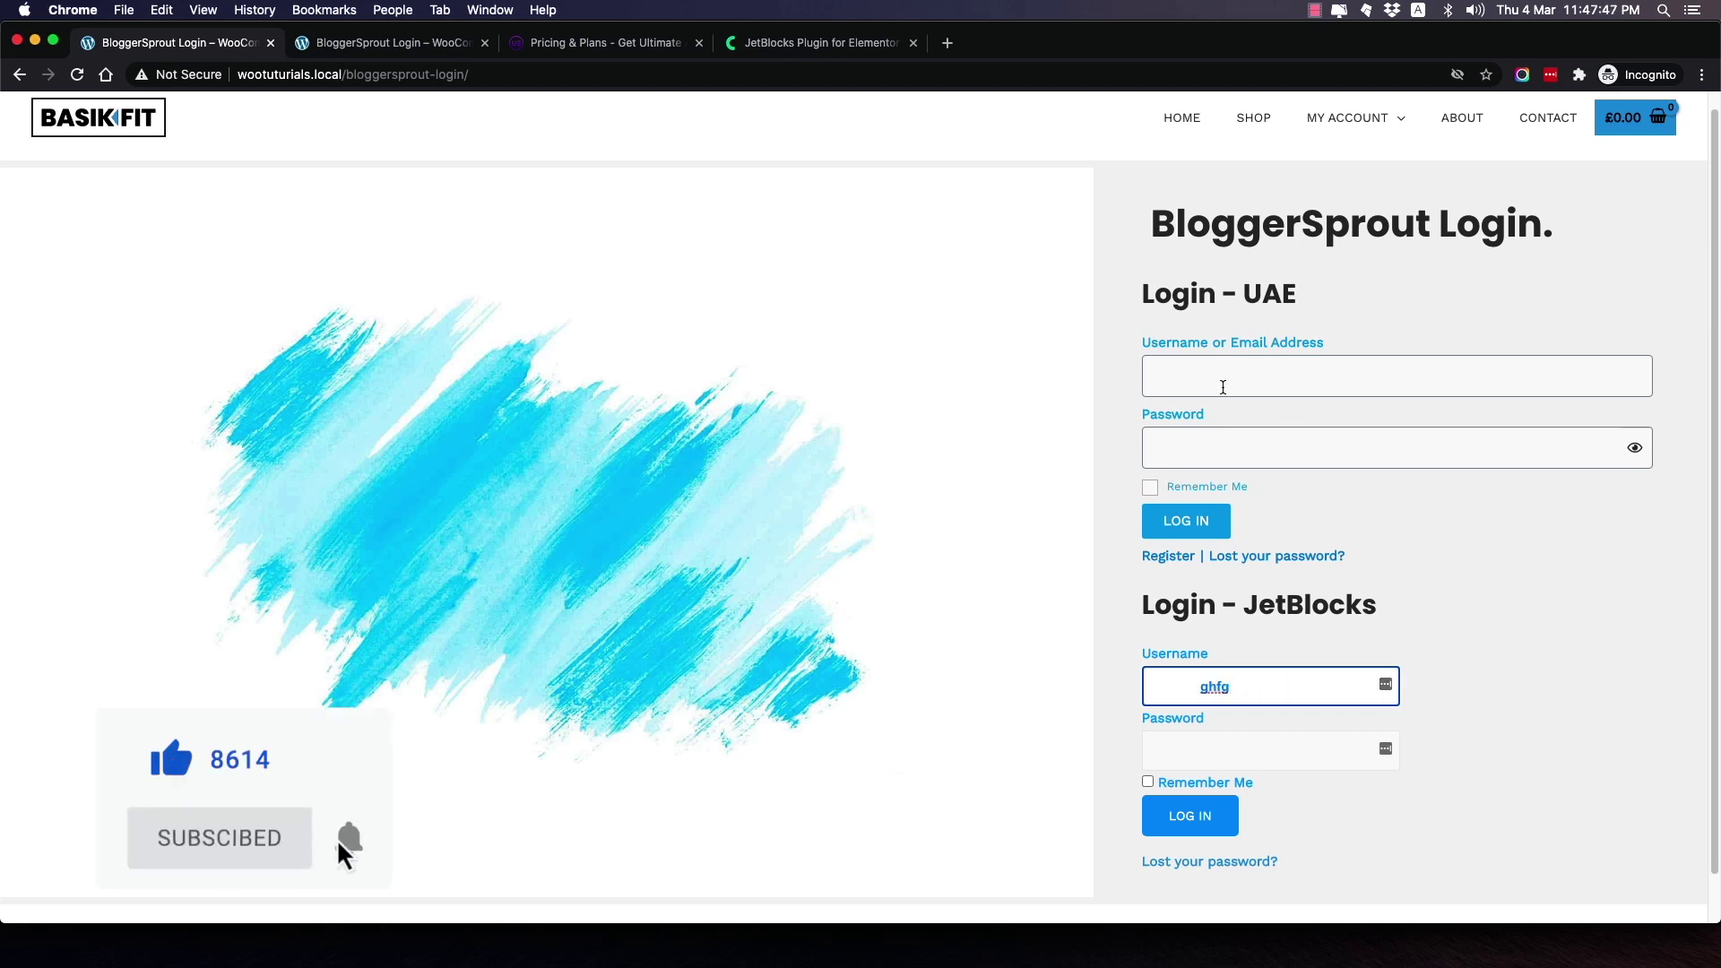
pyautogui.click(1205, 377)
pyautogui.write('sdgdrg')
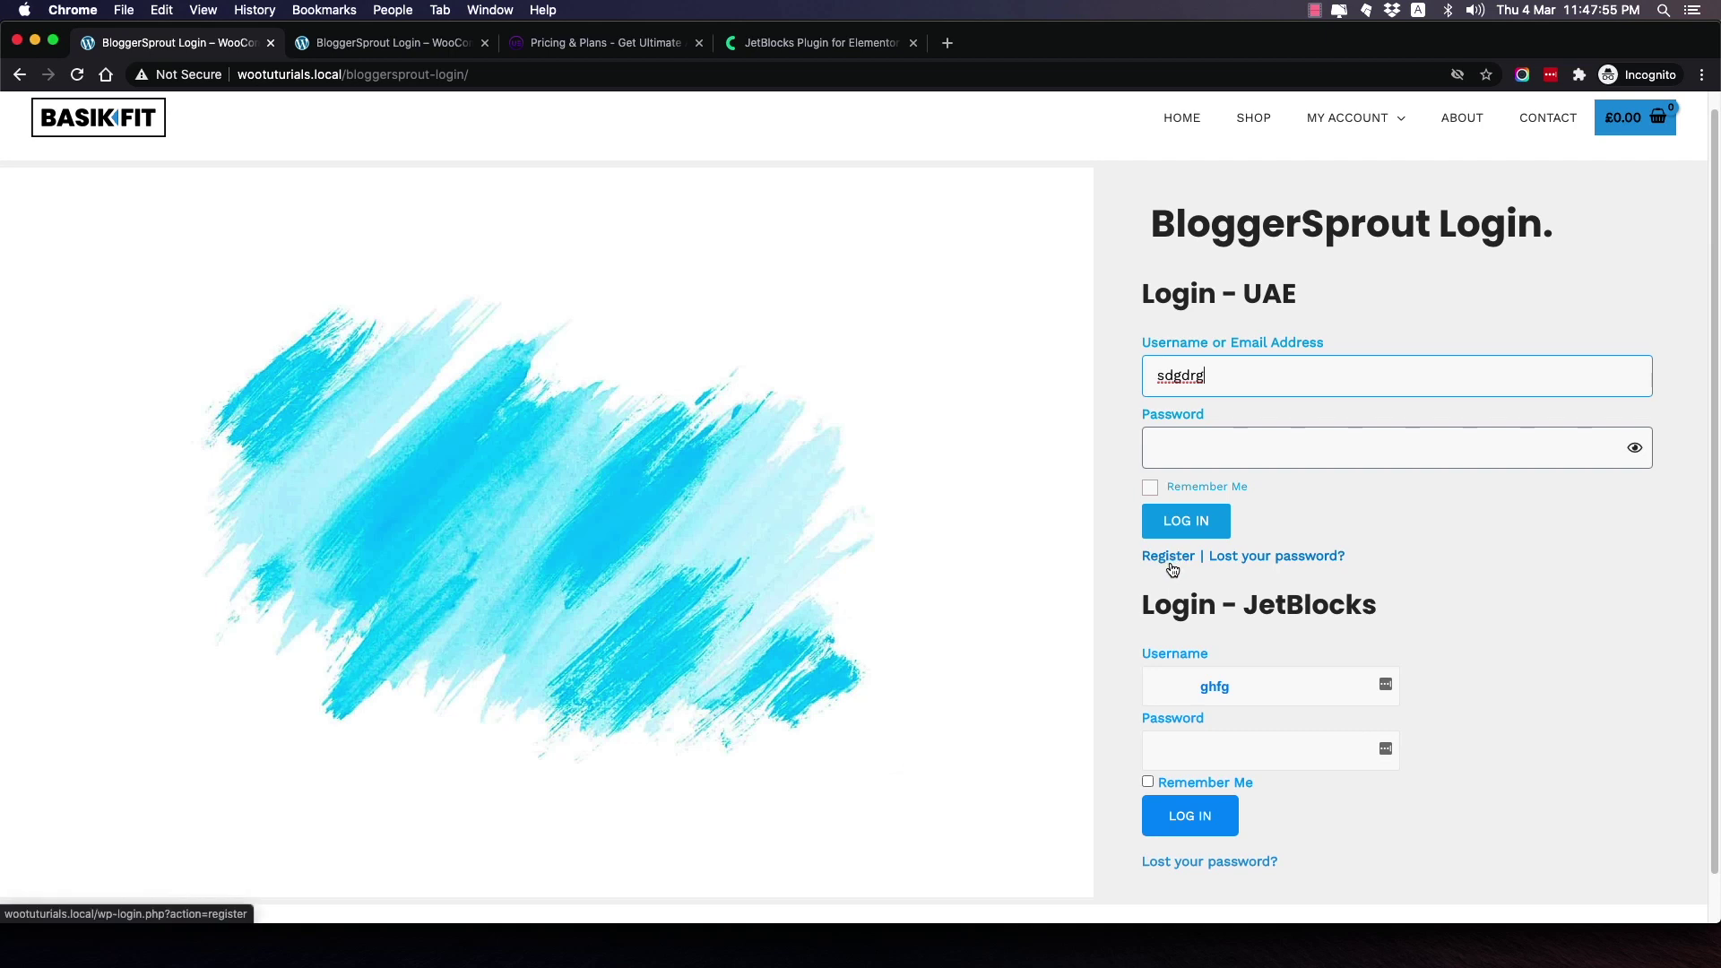
# Highlight UAE in the form heading, switch to the shoe-themed login page and reload it to check its login form.
pyautogui.doubleClick(1259, 296)
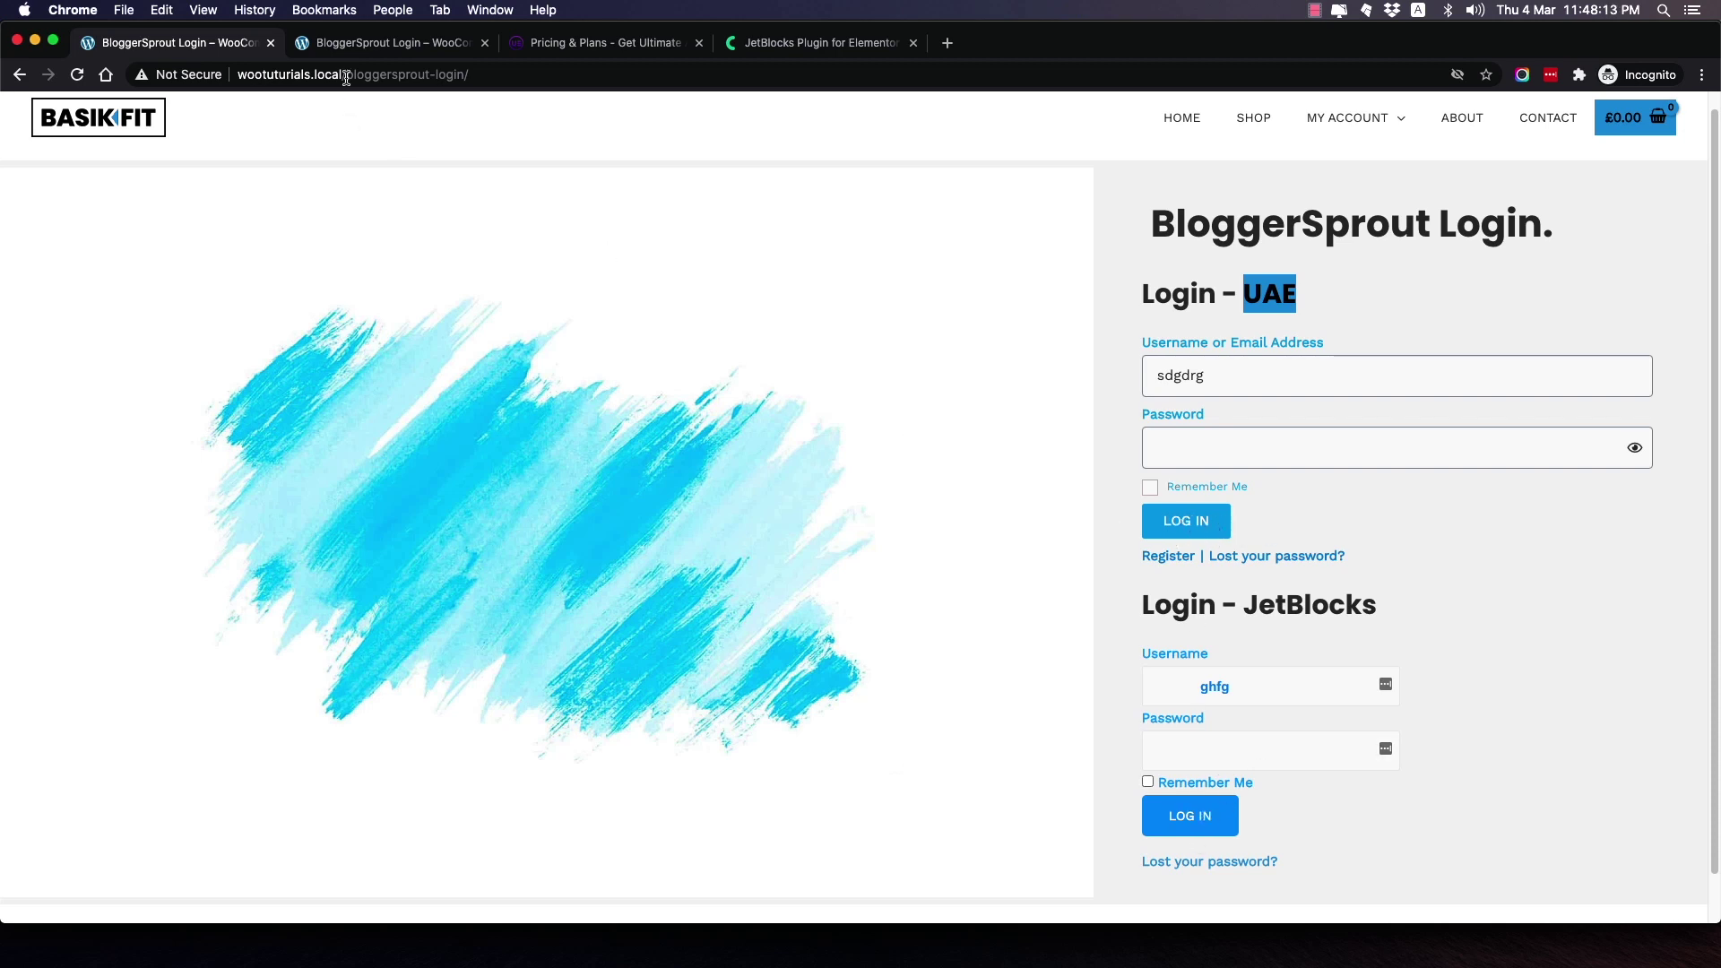
pyautogui.click(359, 51)
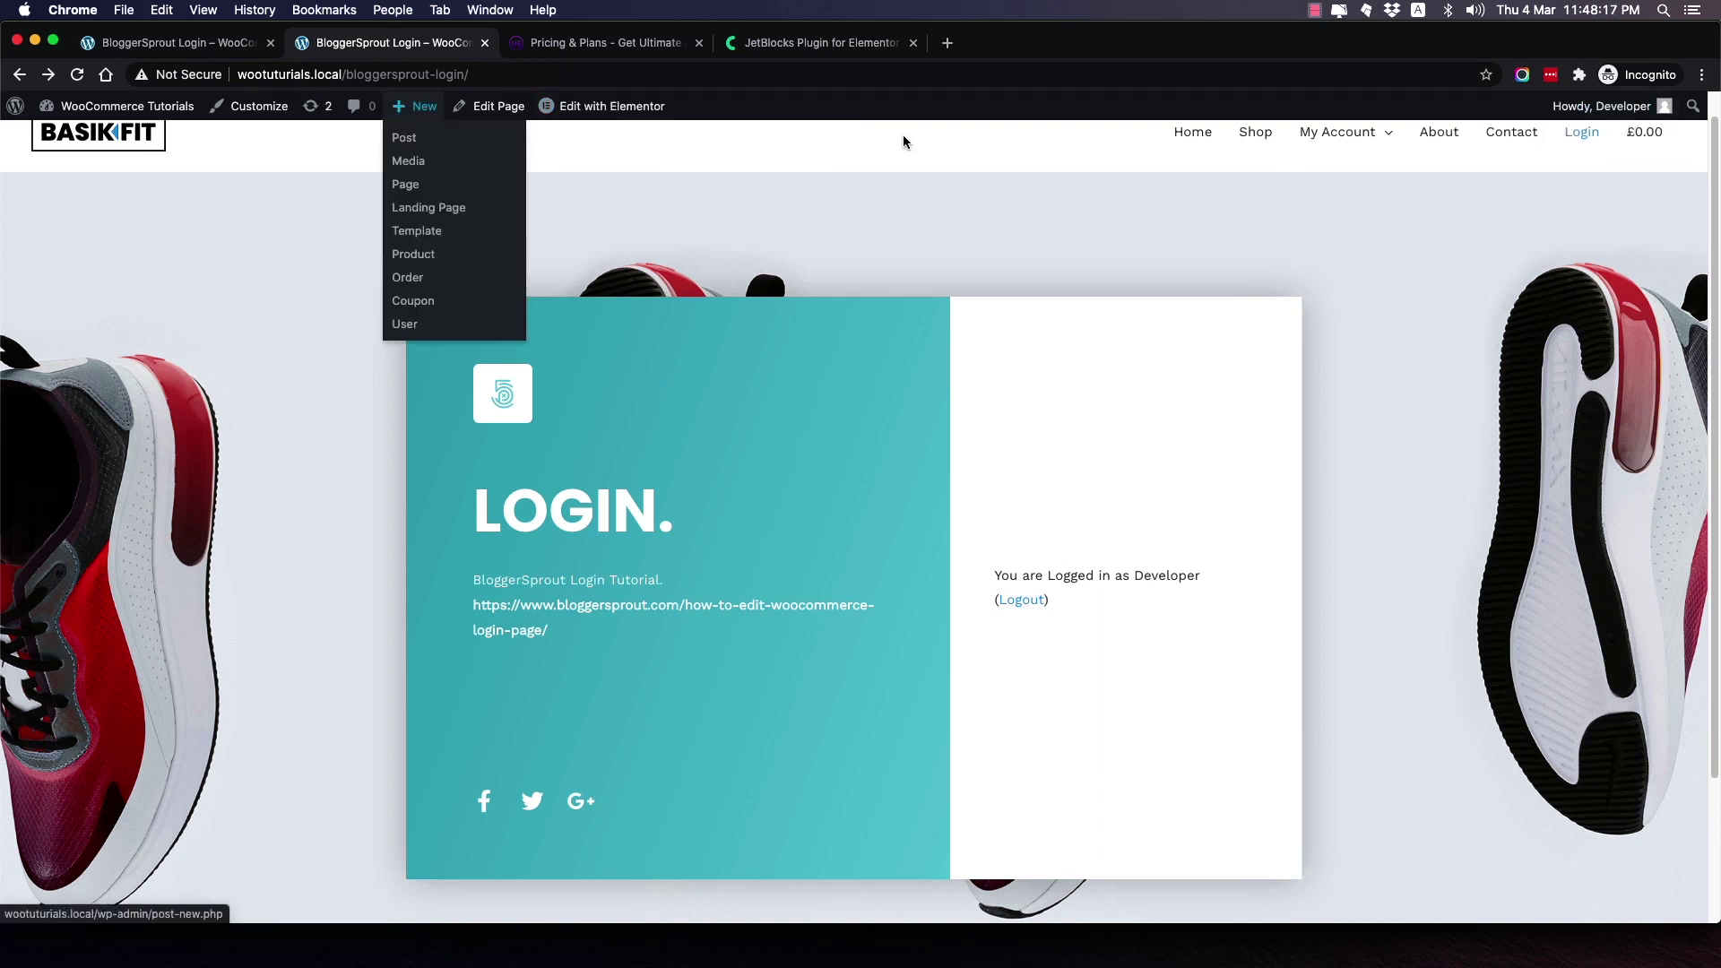
pyautogui.click(77, 77)
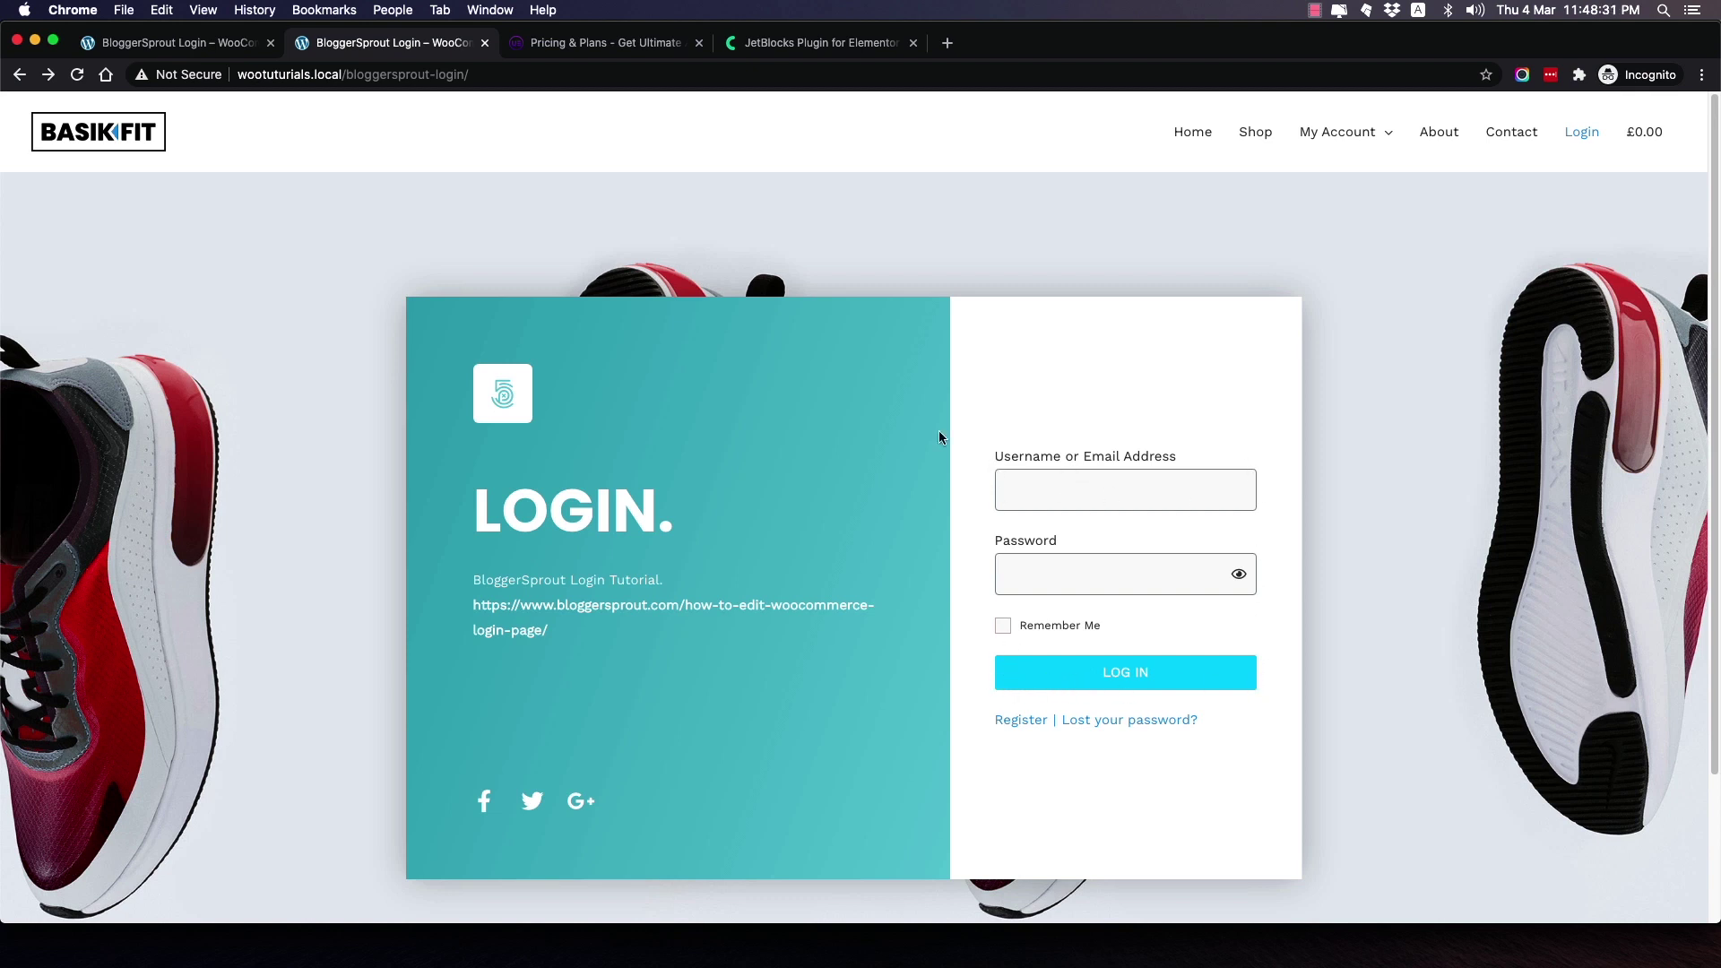
# Return to the page with both login forms and highlight UAE in the first form's heading again.
pyautogui.click(190, 43)
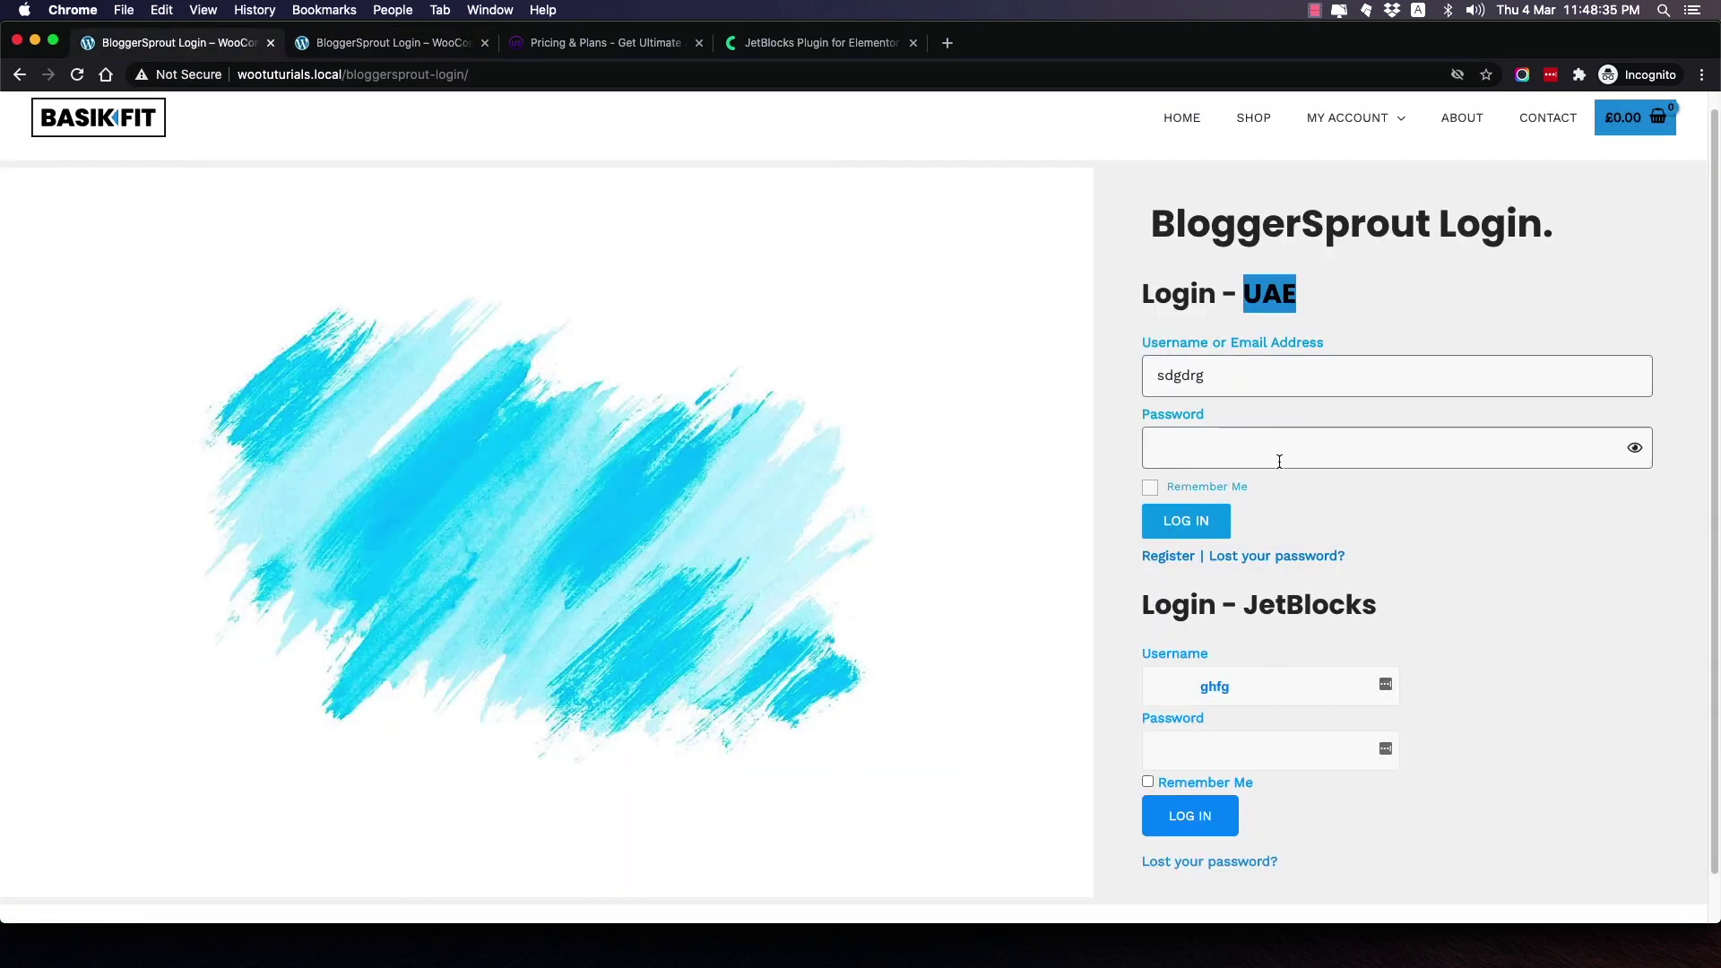
pyautogui.click(1281, 298)
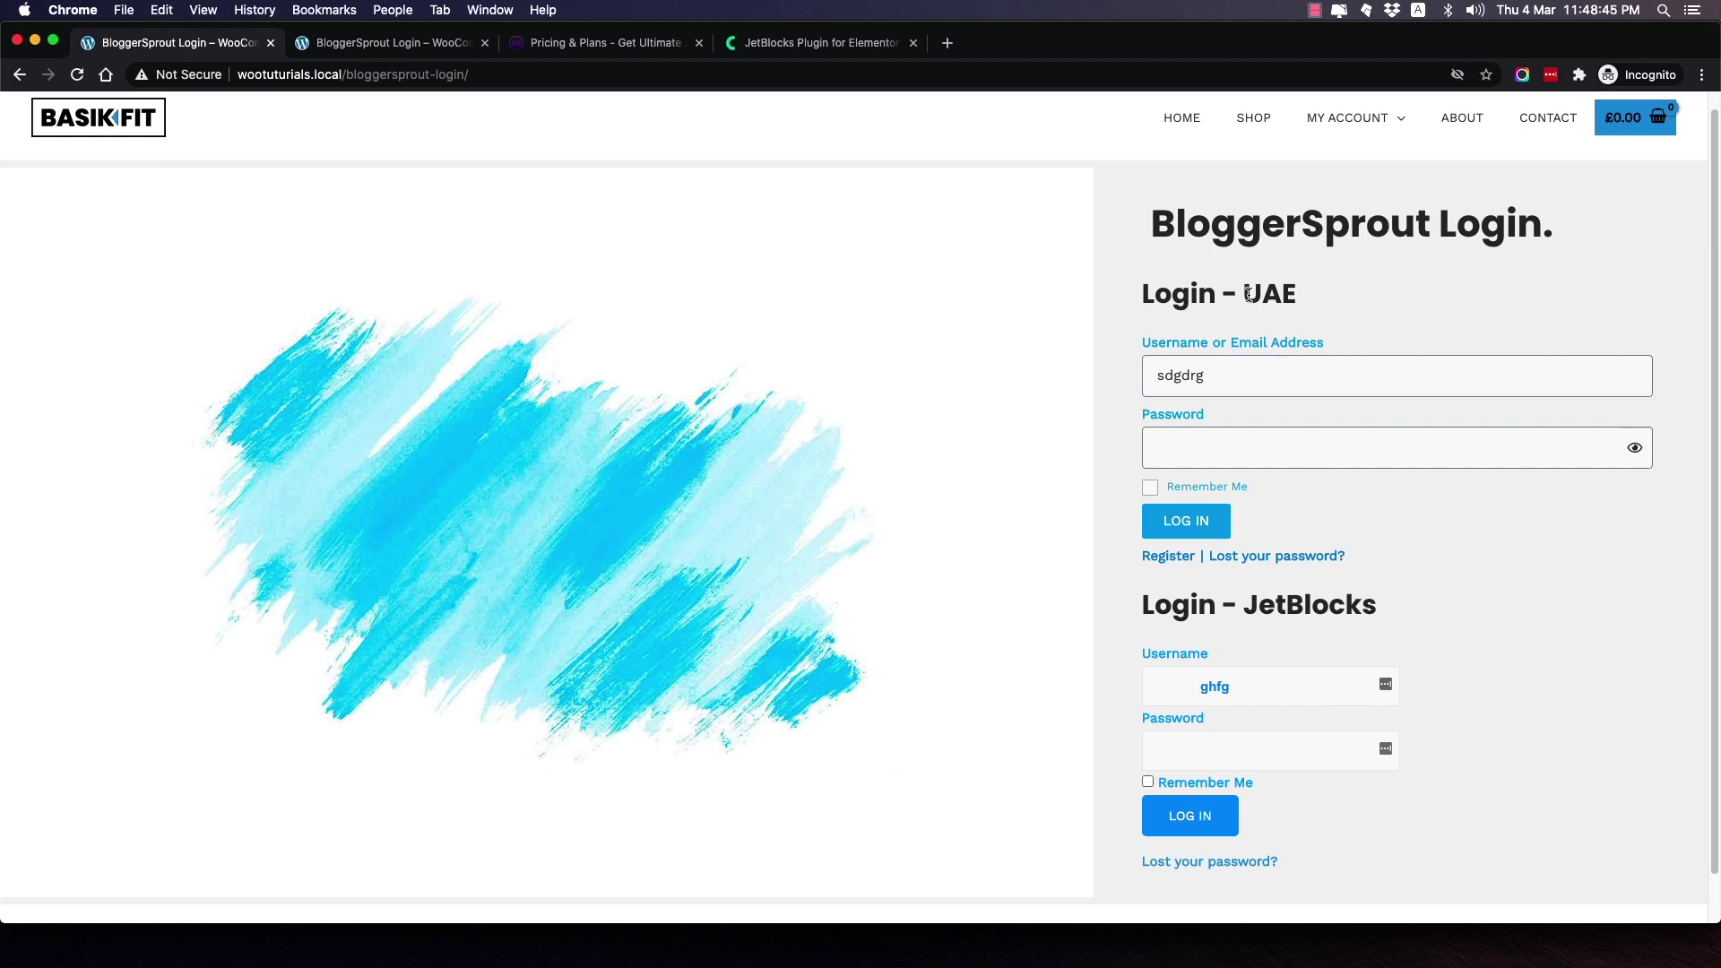
pyautogui.moveTo(1244, 294); pyautogui.dragTo(1294, 295)
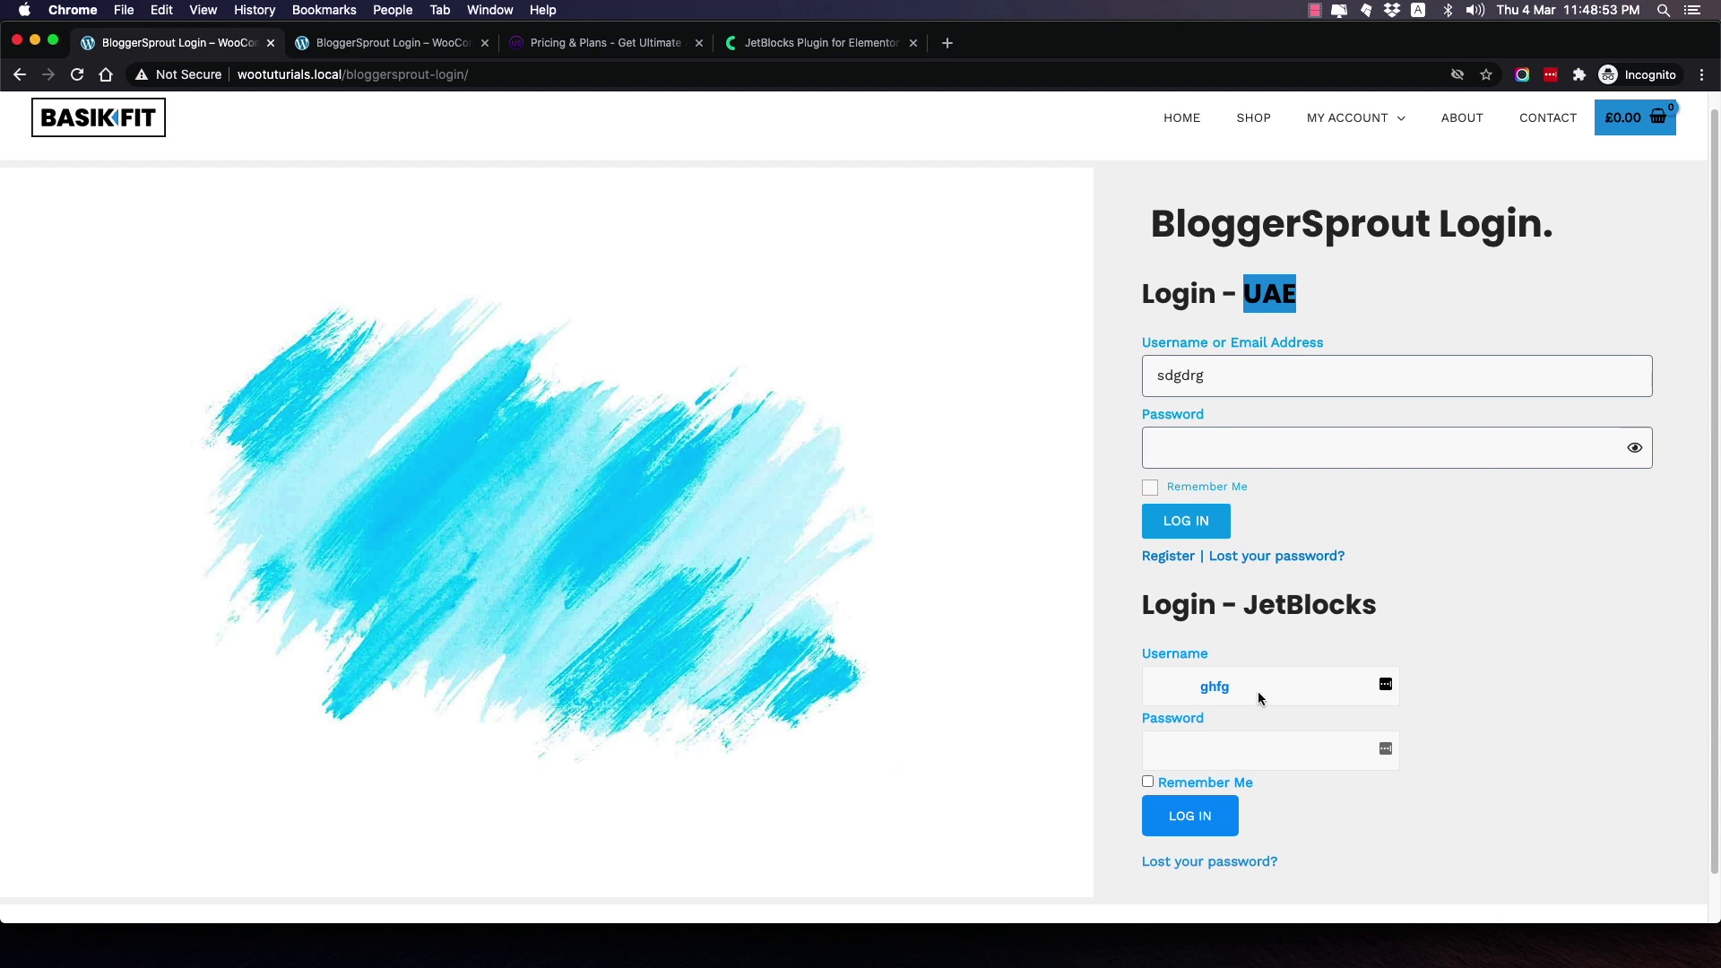
# Revisit the JetBlocks plugin page and the Ultimate Addons pricing page.
pyautogui.click(757, 45)
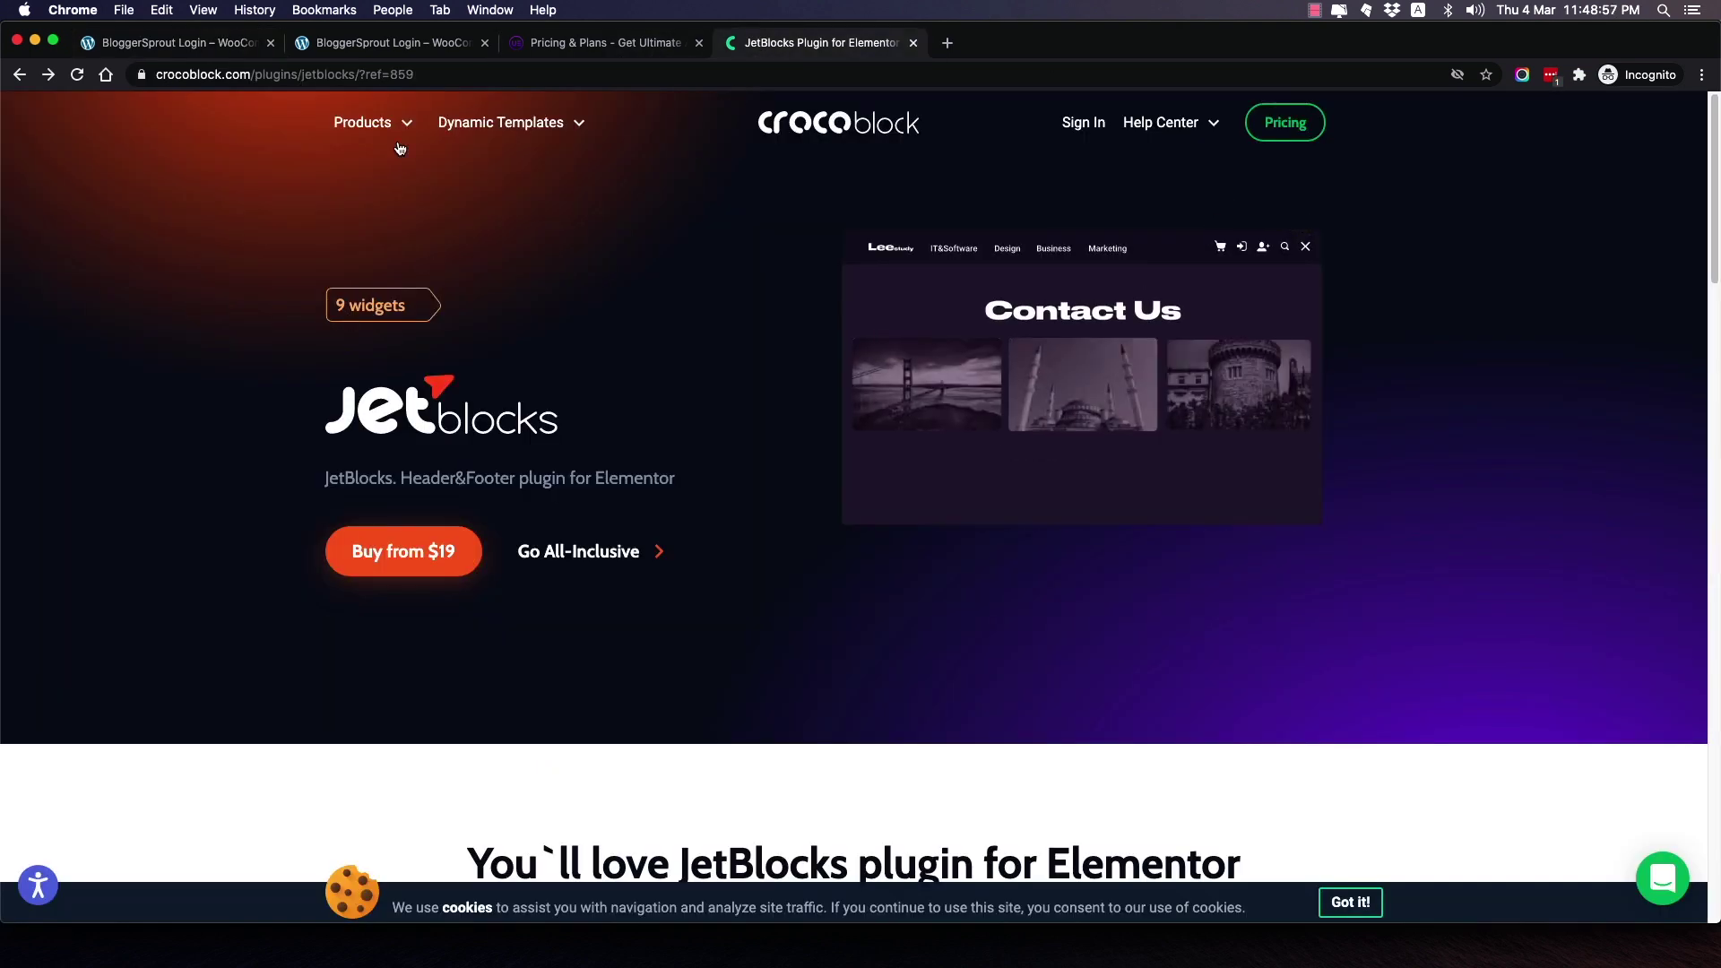
pyautogui.click(609, 54)
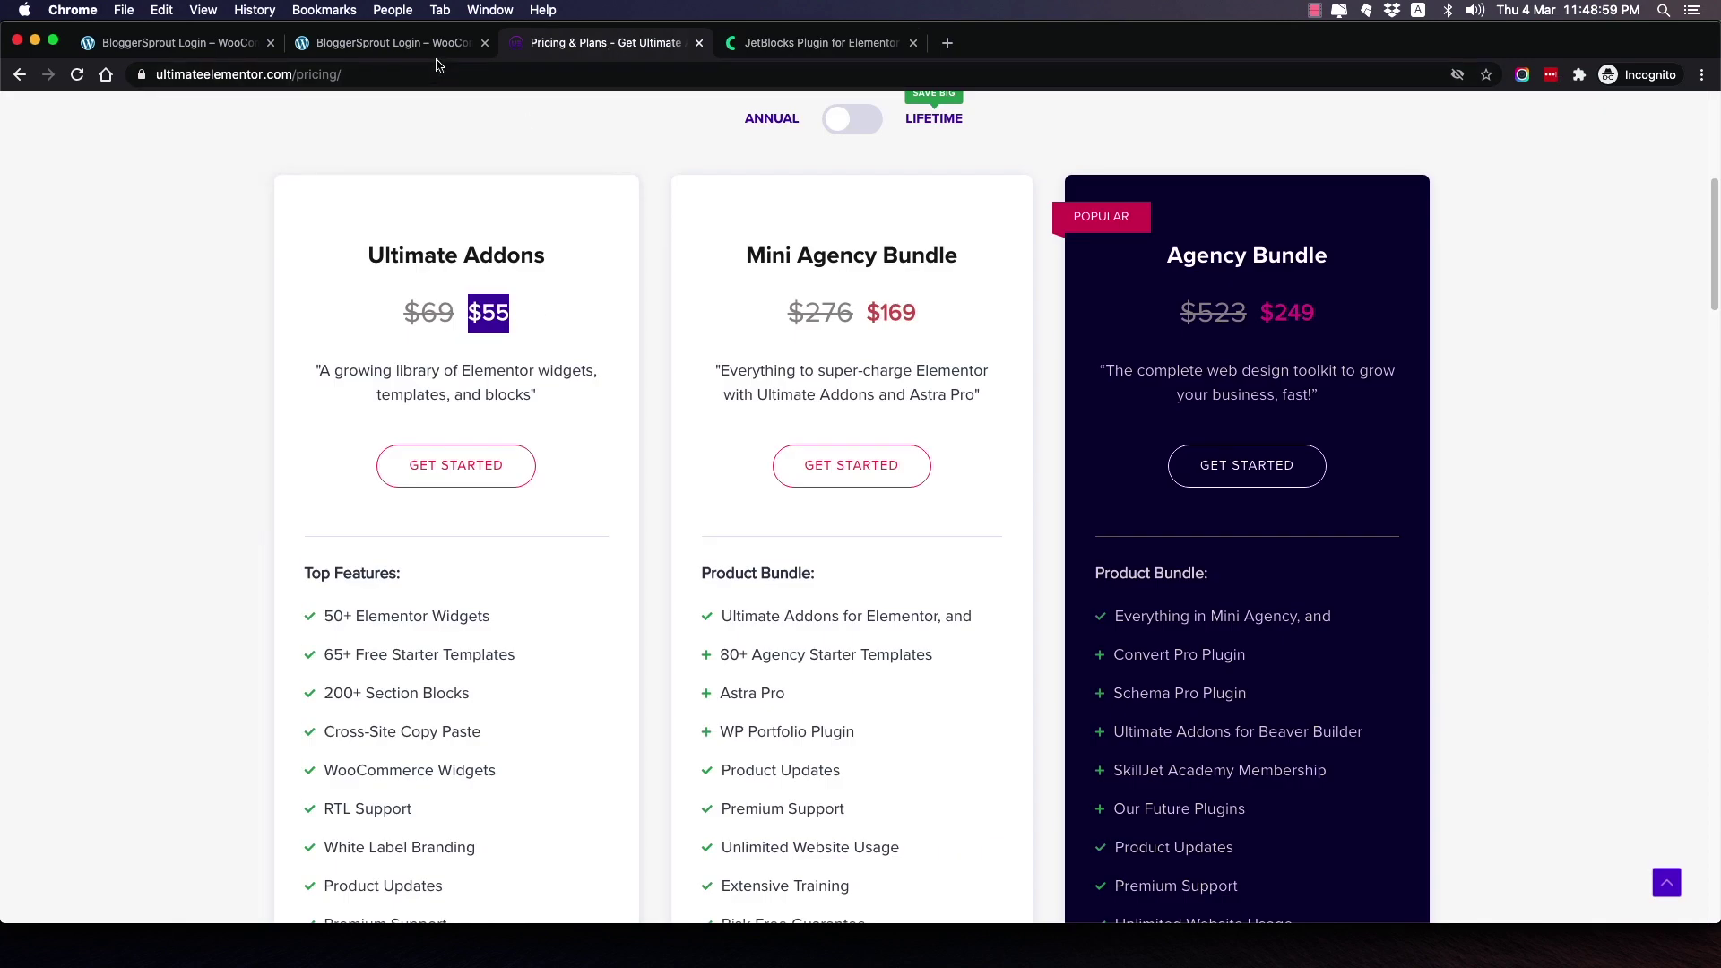
# Highlight the Elementor widgets and section blocks entries in the Ultimate Addons features and review the pricing plans.
pyautogui.moveTo(326, 618); pyautogui.dragTo(377, 618)
pyautogui.moveTo(333, 696)
pyautogui.mouseDown()
pyautogui.moveTo(379, 696)
pyautogui.moveTo(355, 700)
pyautogui.mouseUp()
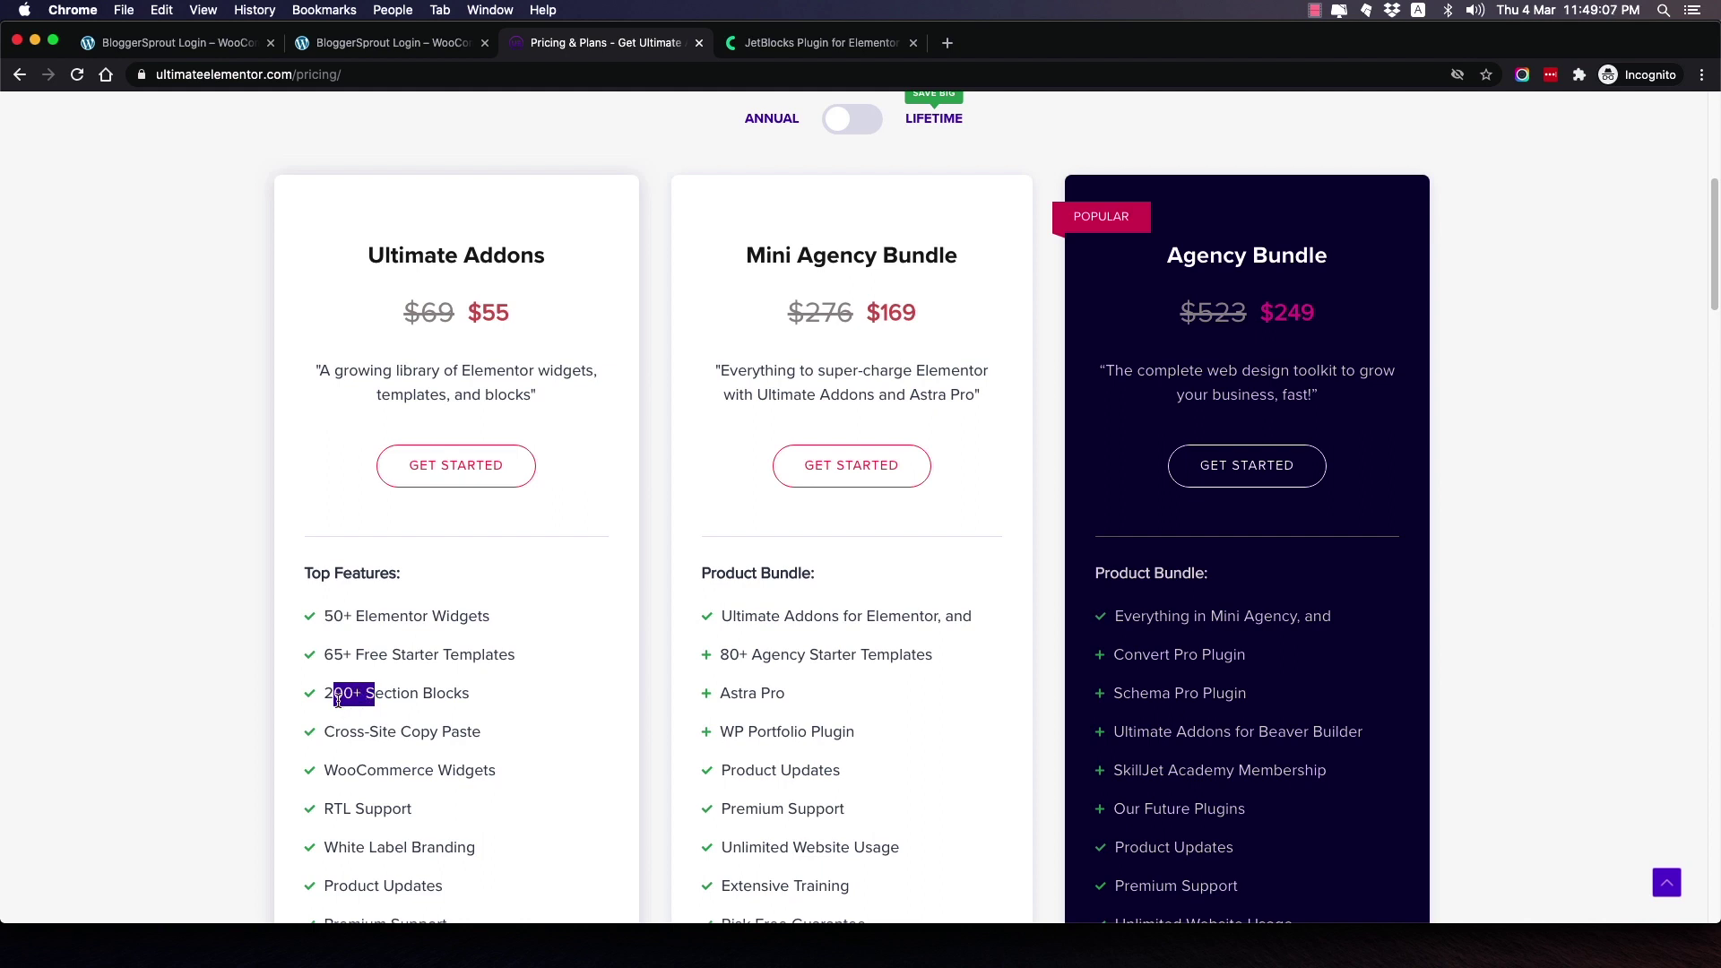
pyautogui.click(285, 692)
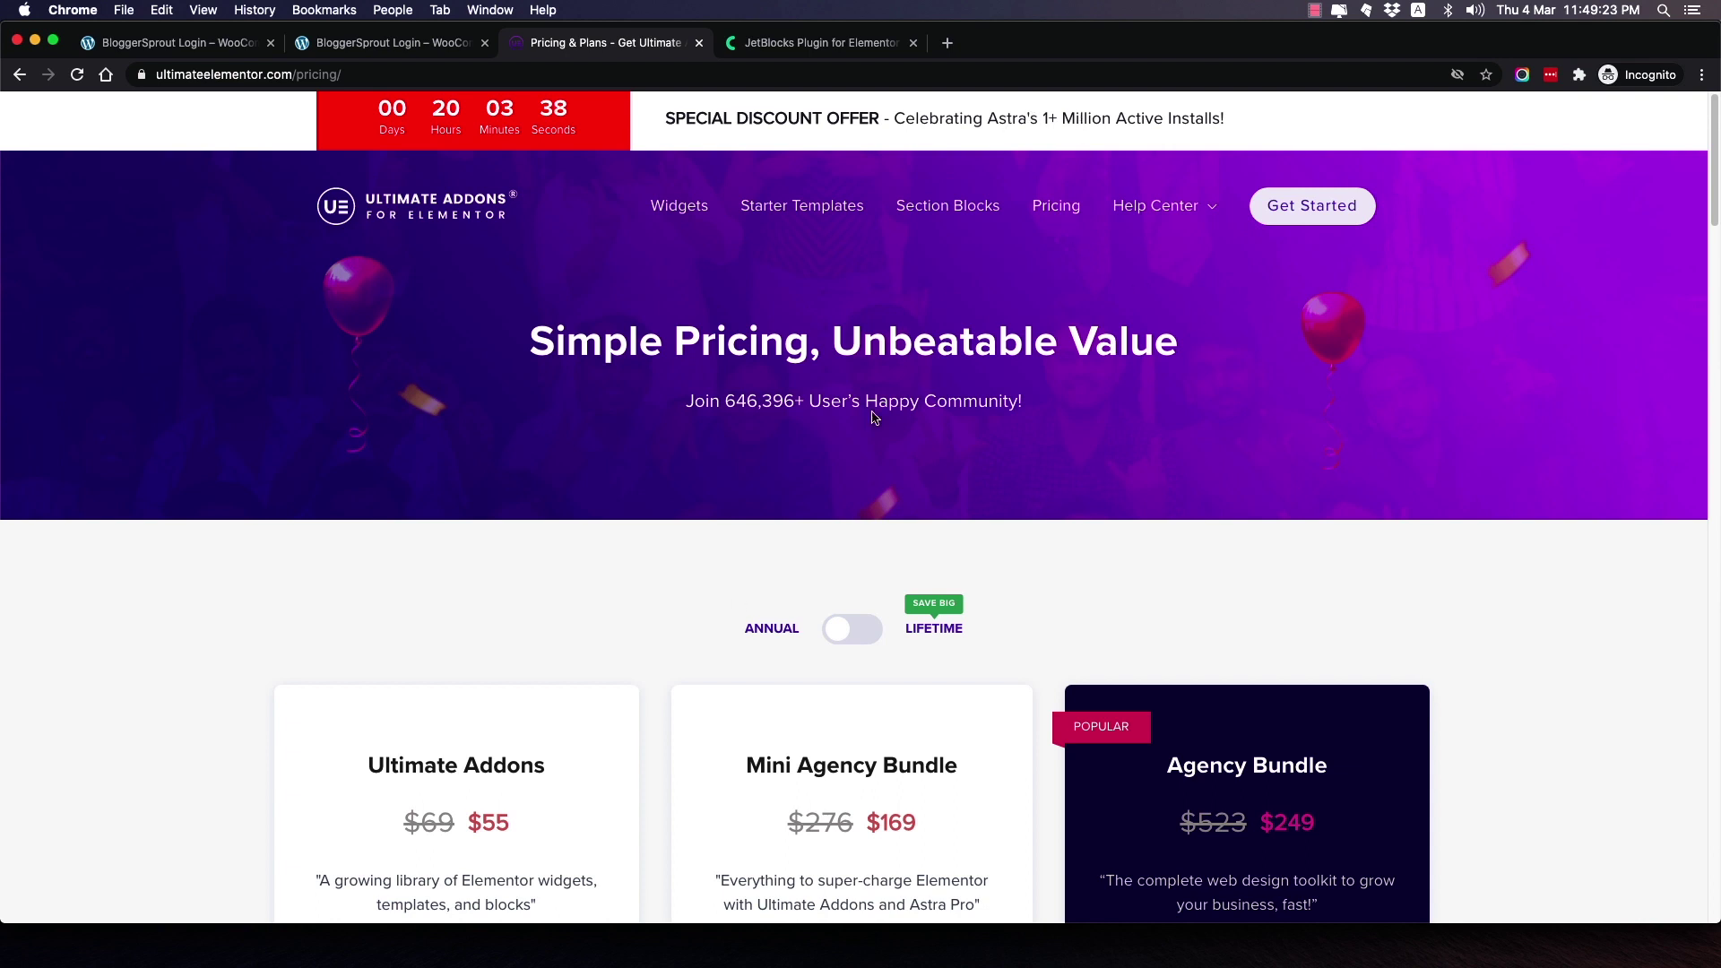
pyautogui.scroll(-5, 664, 767)
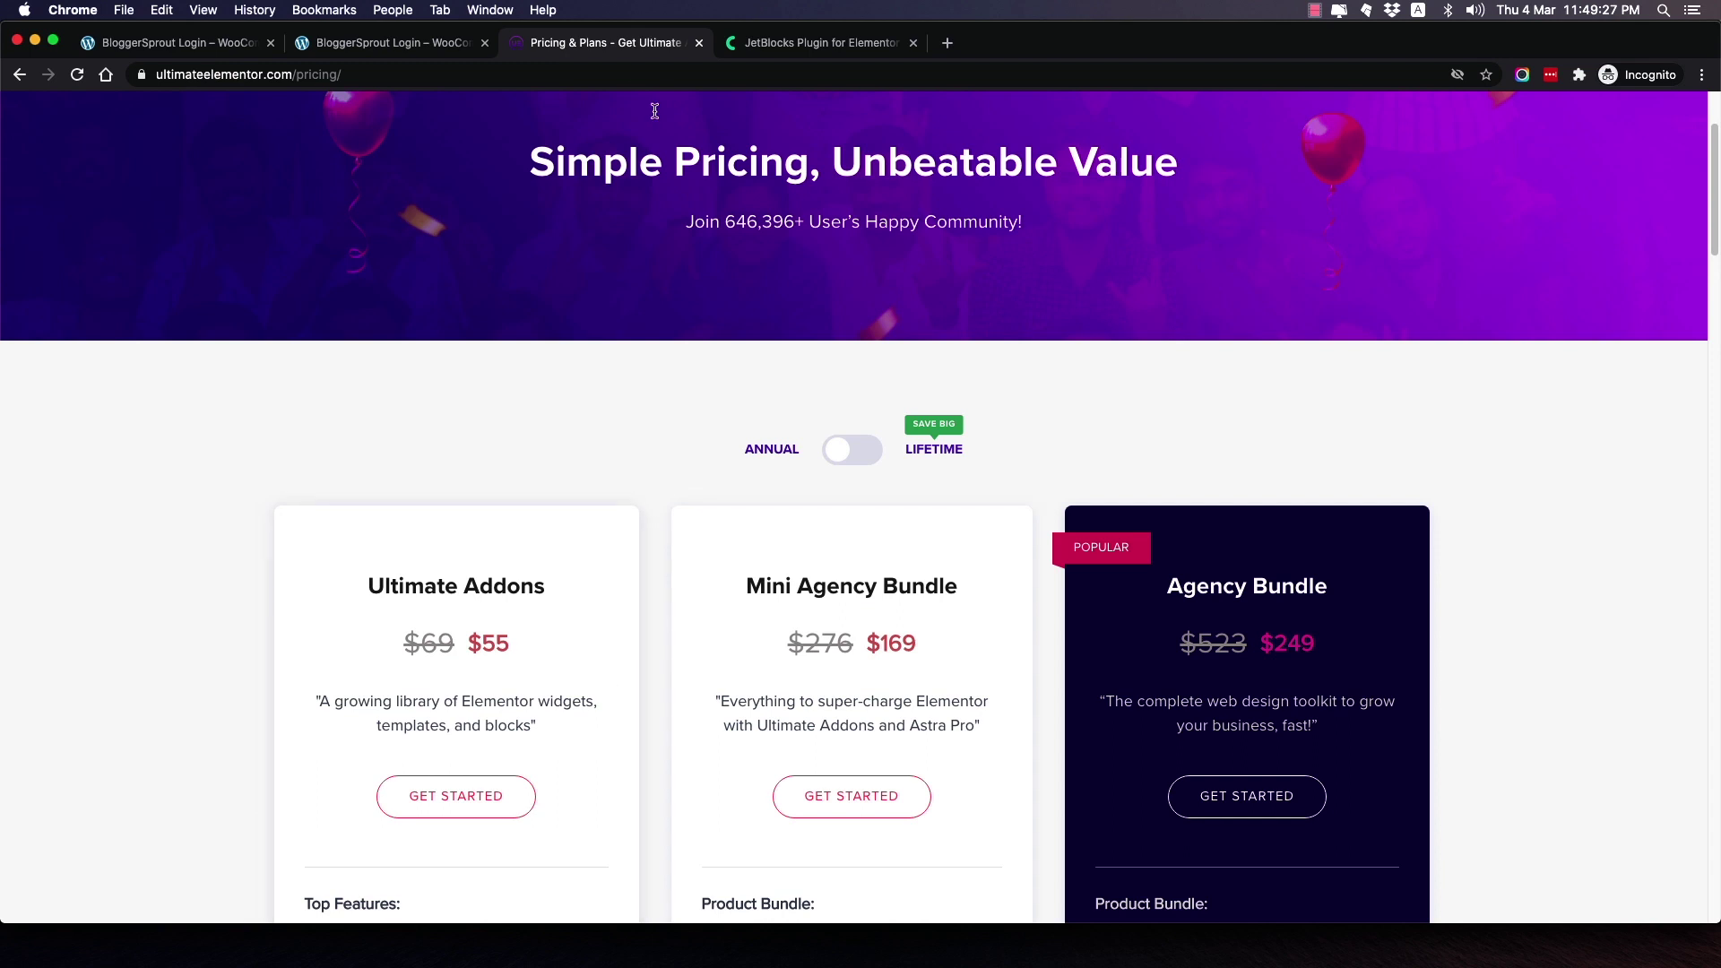
# Compare the shoe-themed login page with the two-form login page, and check the tutorial article's section on required plugins.
pyautogui.click(406, 53)
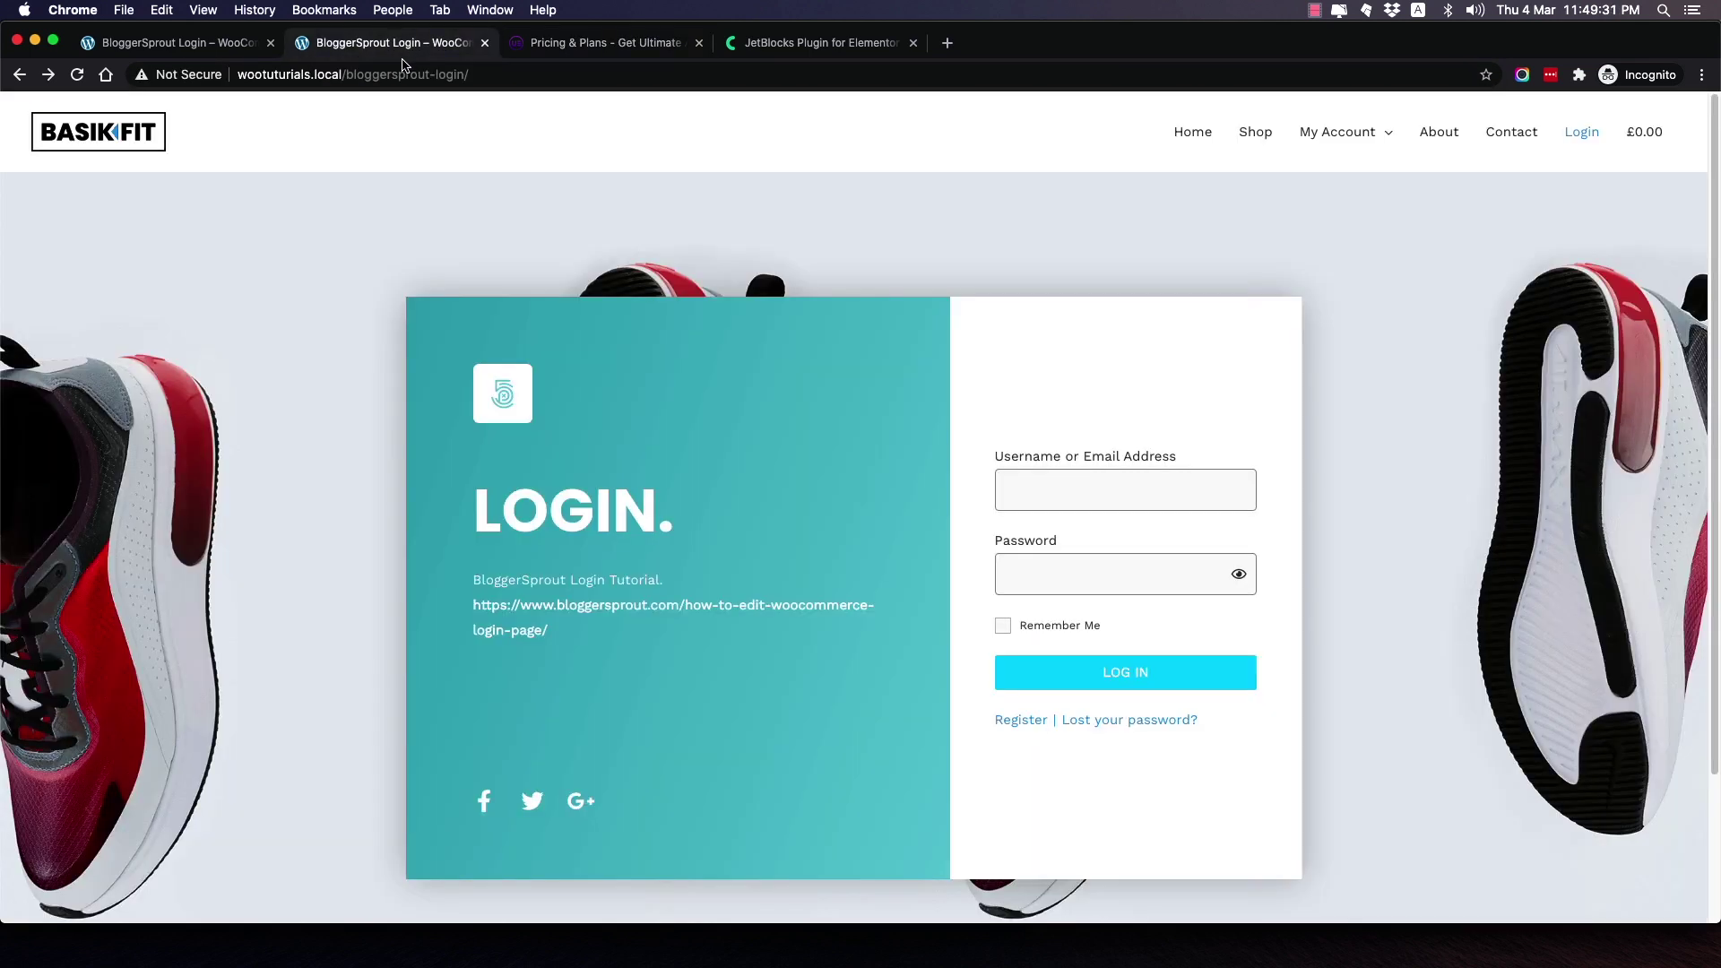
pyautogui.click(176, 54)
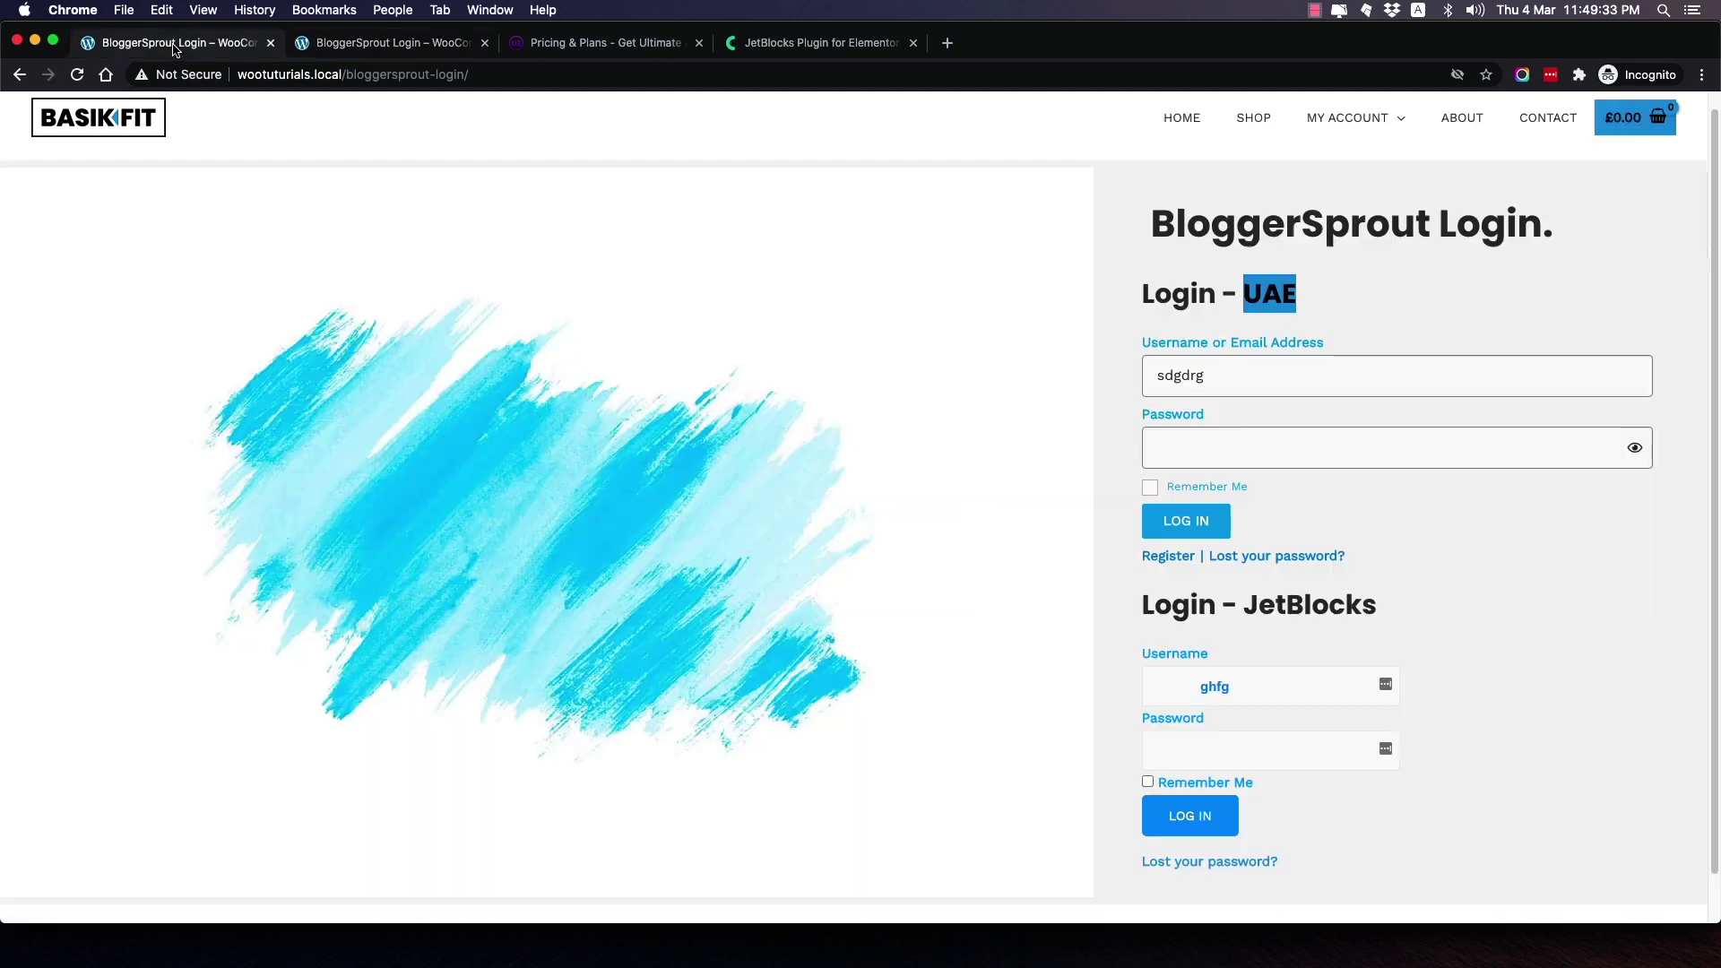
pyautogui.click(311, 56)
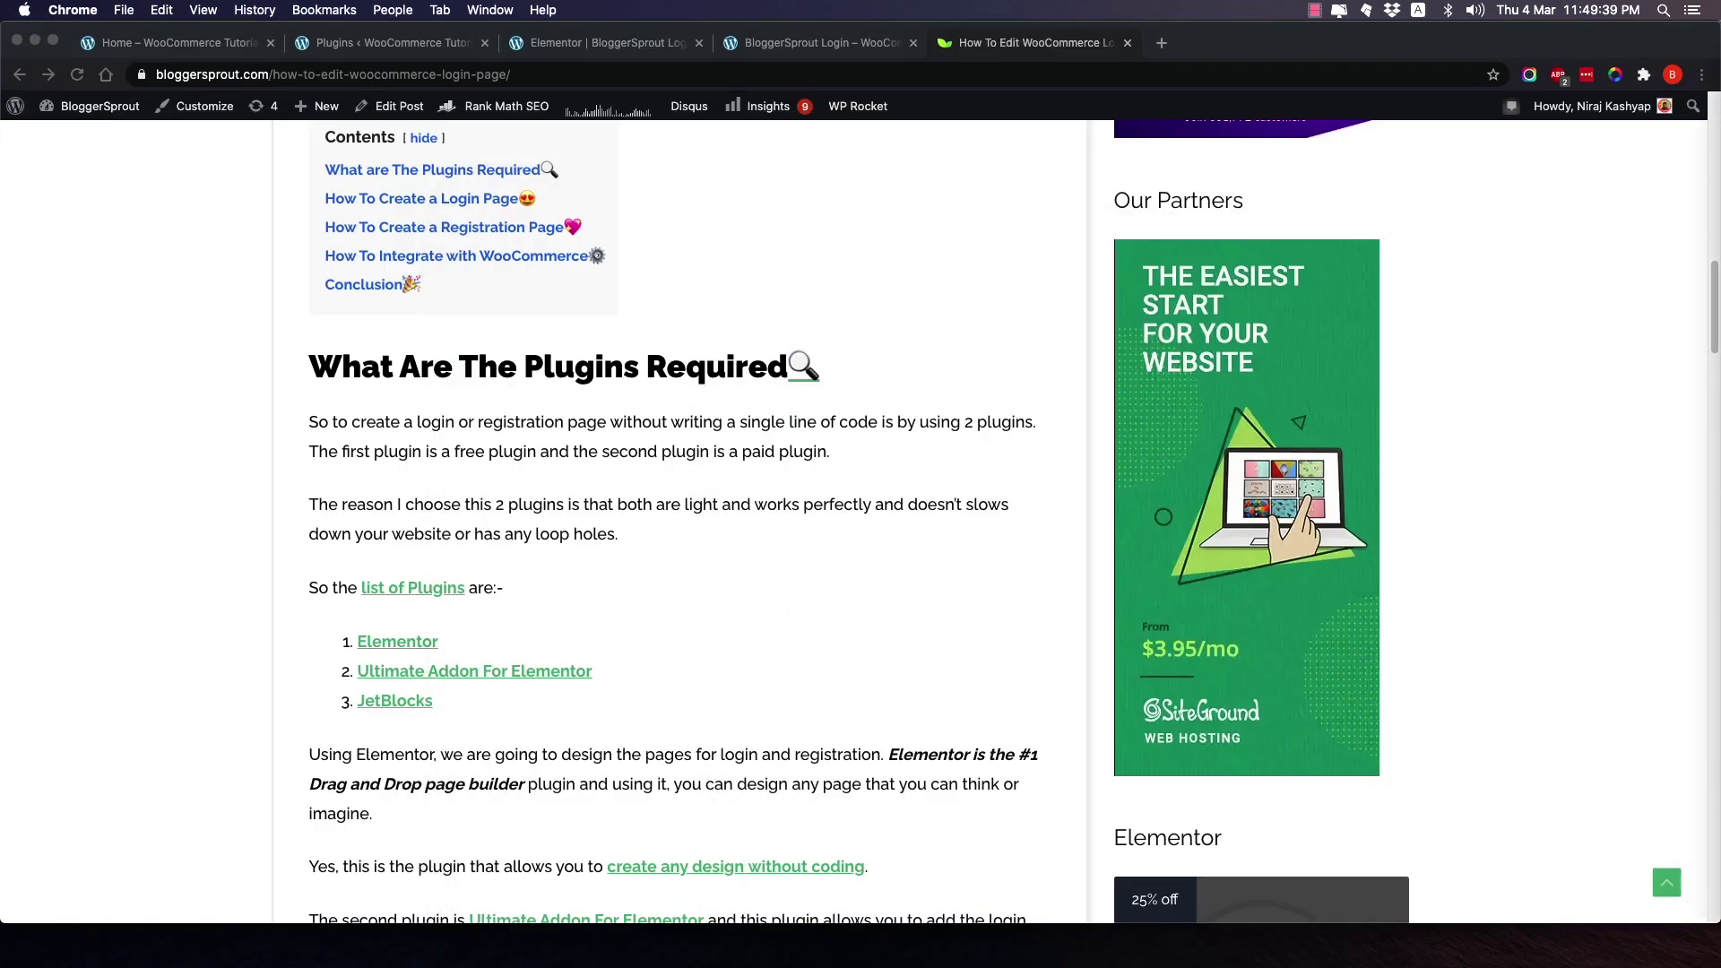
pyautogui.scroll(10, 688, 416)
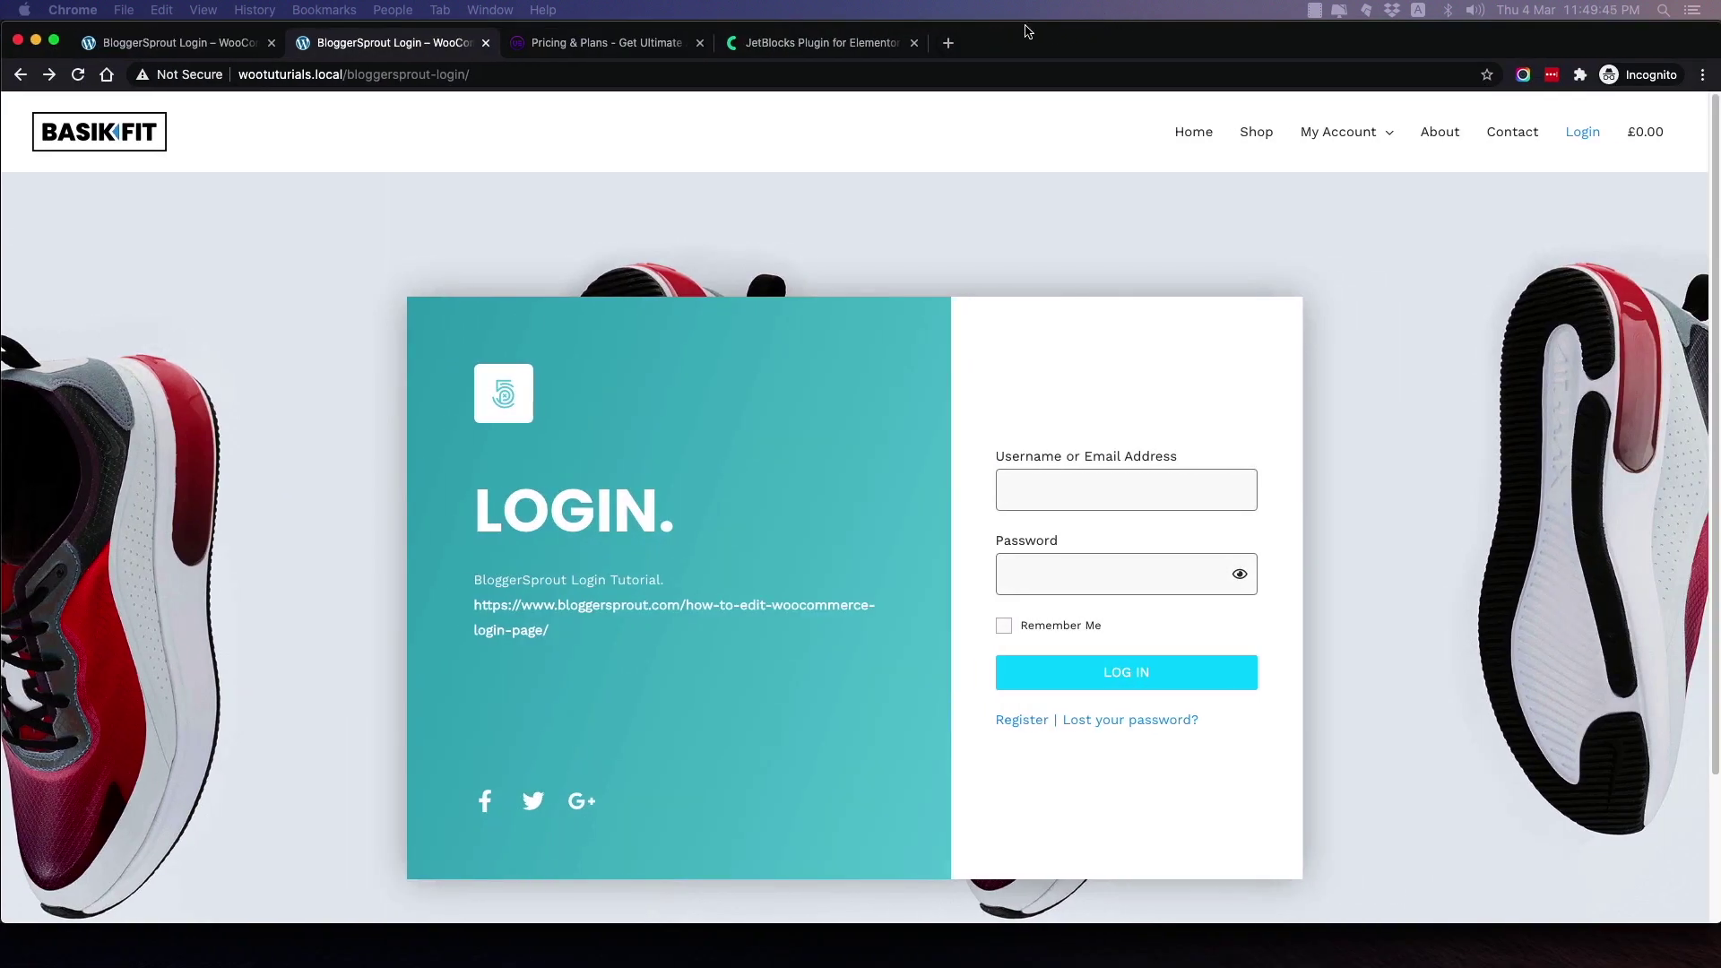
# Check the username field on the shoe-themed login page and return to the title of the WooCommerce login tutorial article.
pyautogui.click(1108, 494)
pyautogui.click(1018, 415)
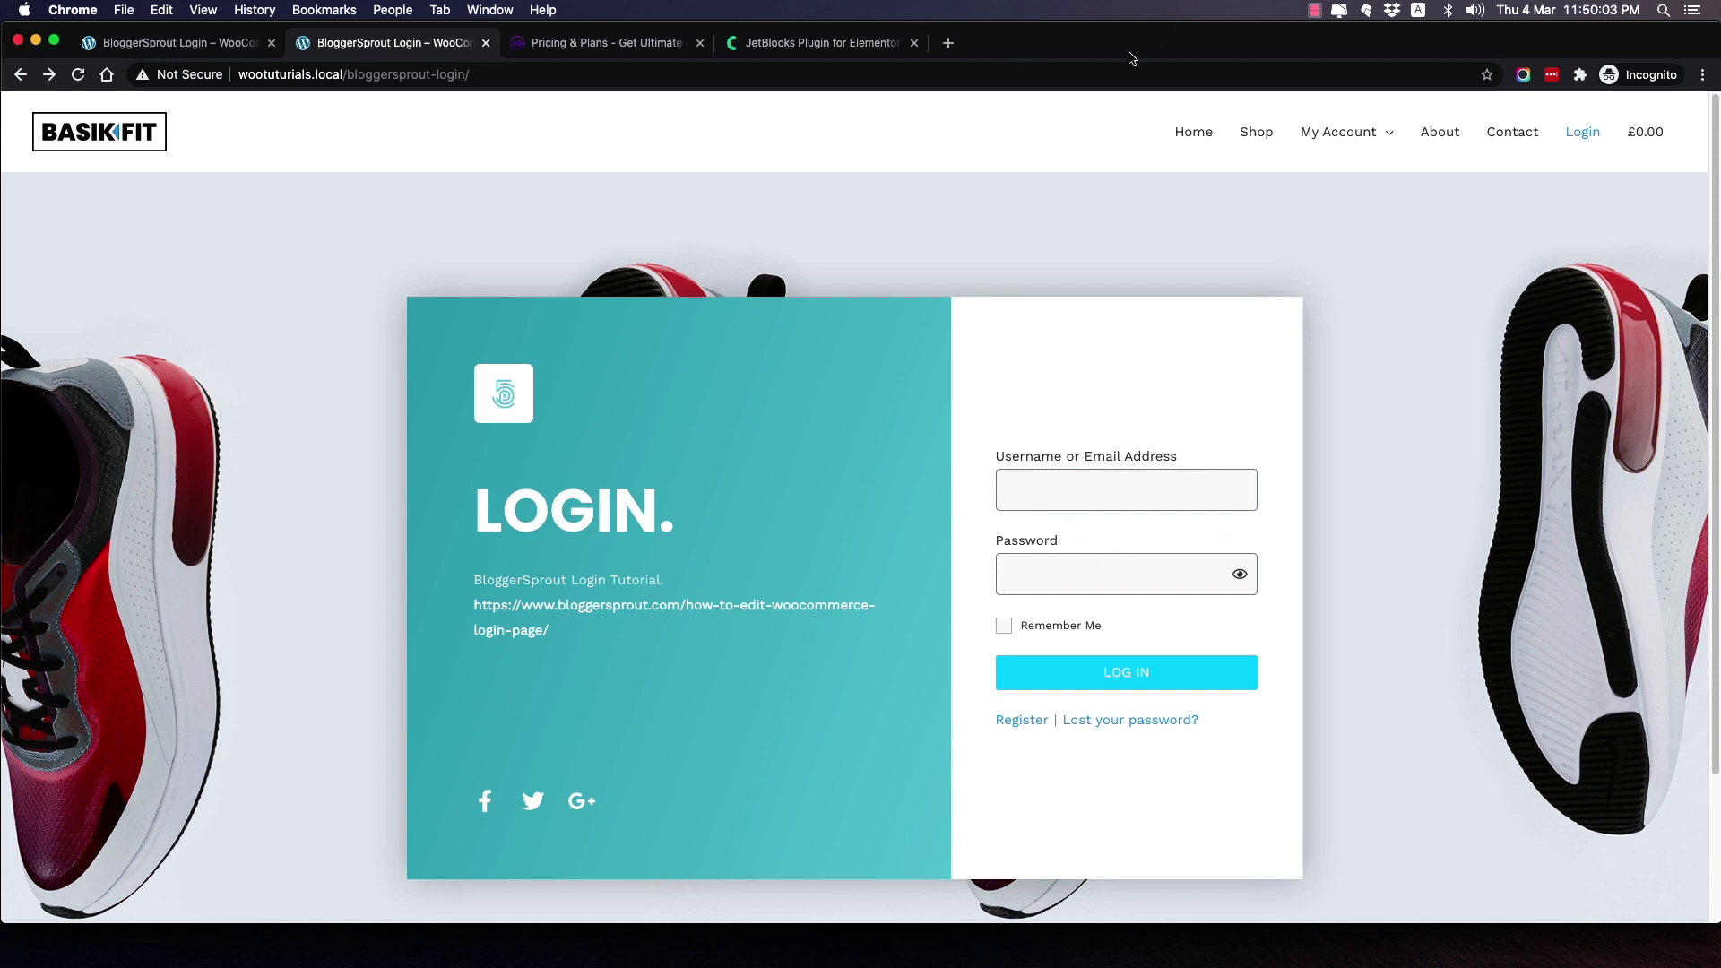
pyautogui.press('super+grave')
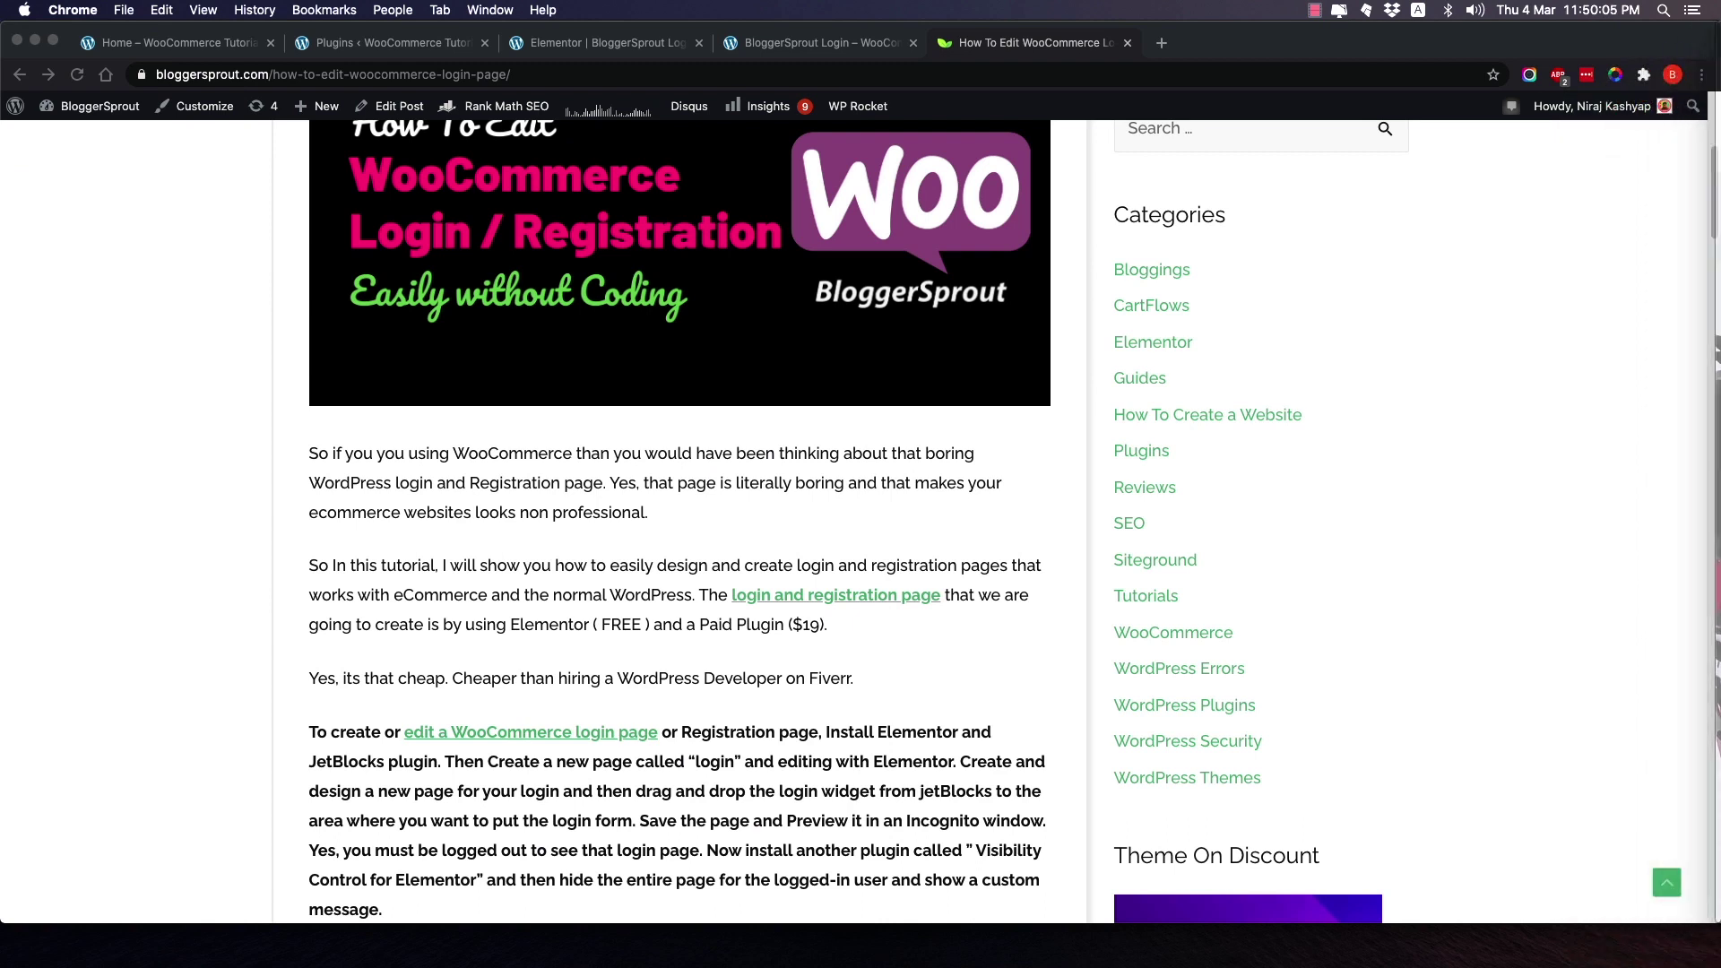
pyautogui.scroll(5, 640, 466)
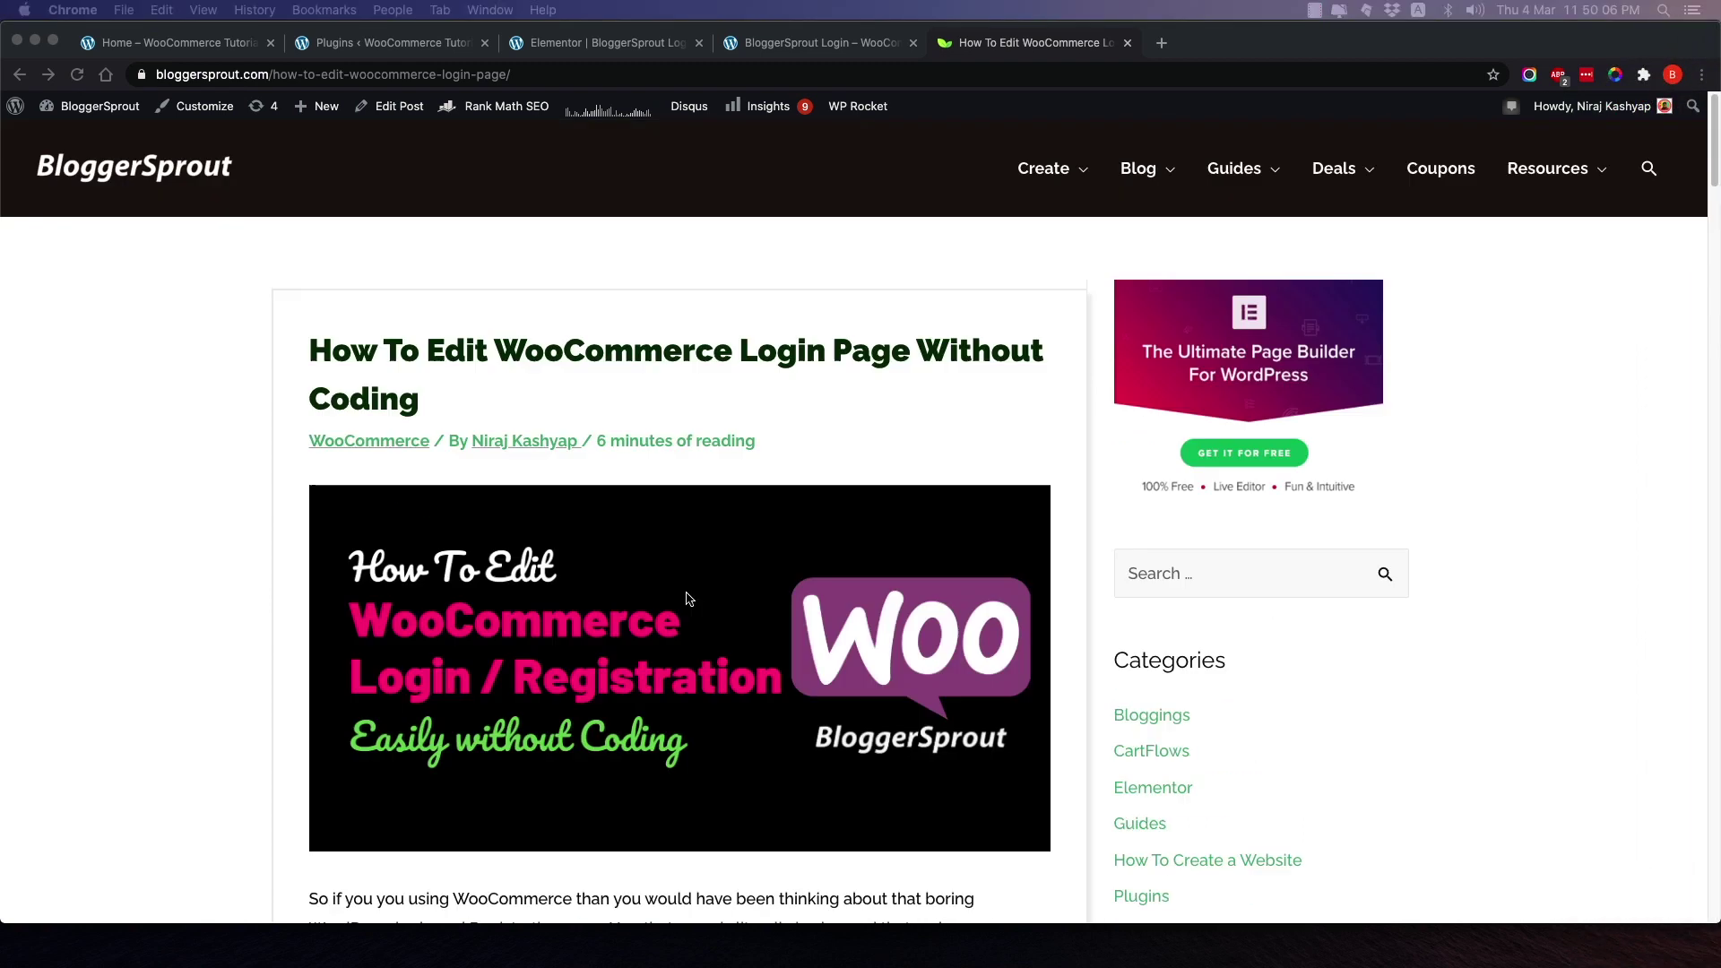
pyautogui.click(320, 348)
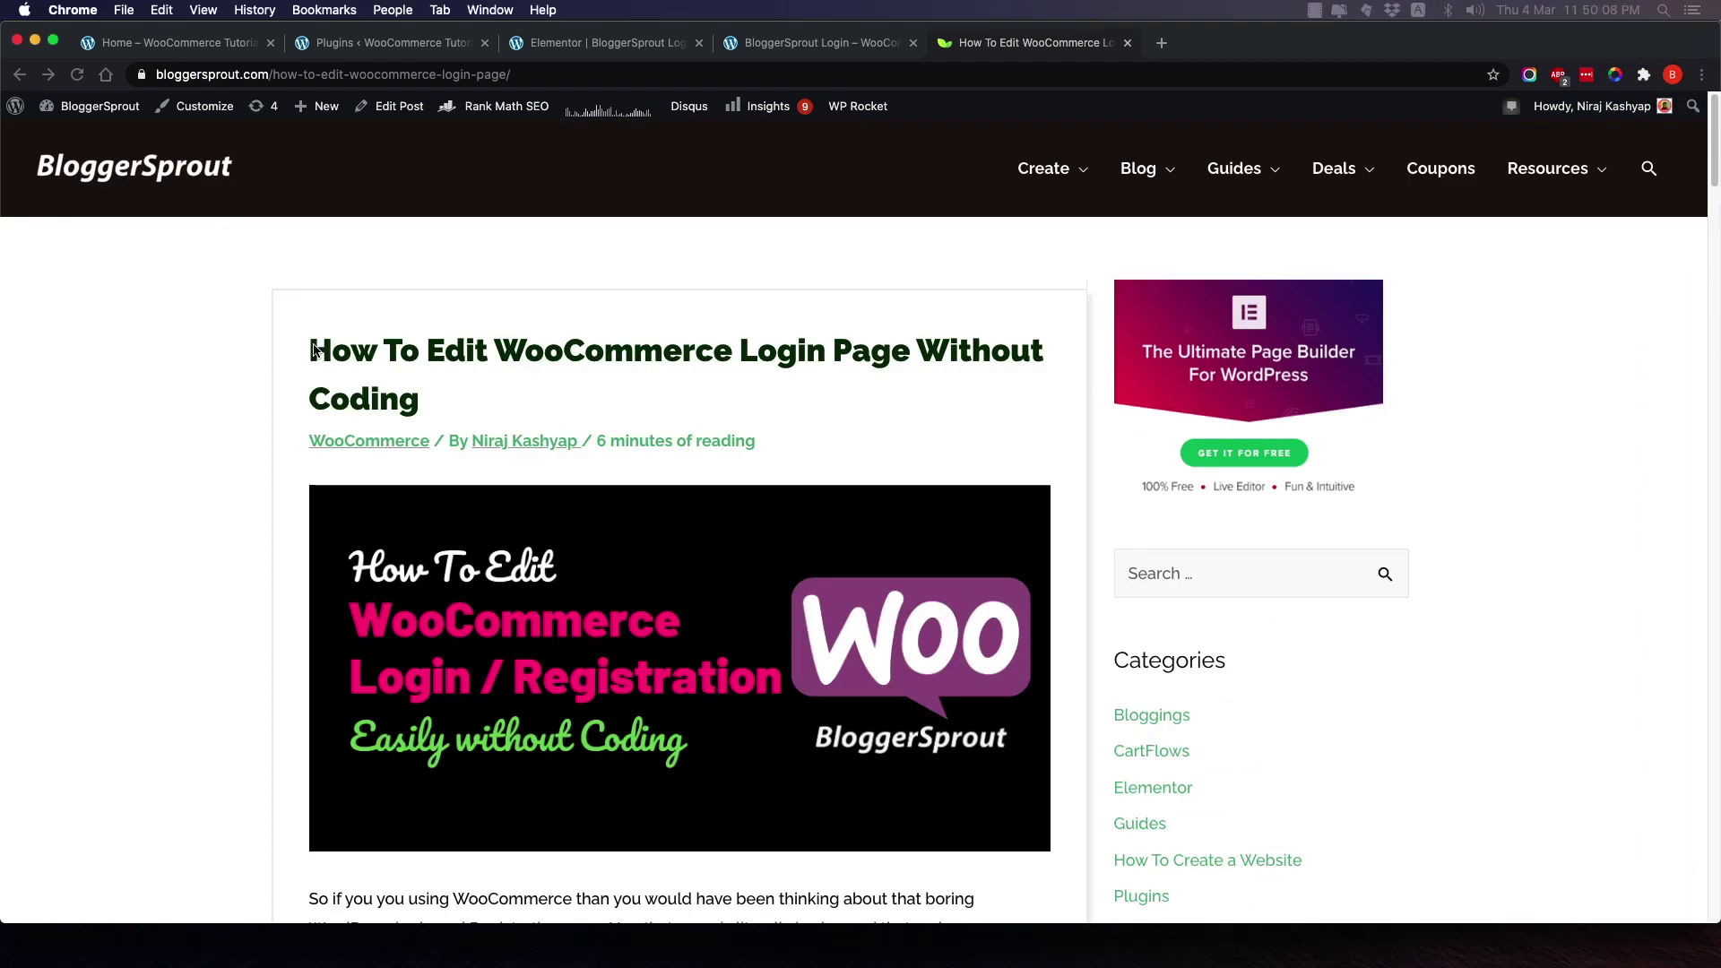
# View the login page in its Elementor editor, then highlight and tick Elementor and Ultimate Addons for Elementor among the active plugins.
pyautogui.click(588, 45)
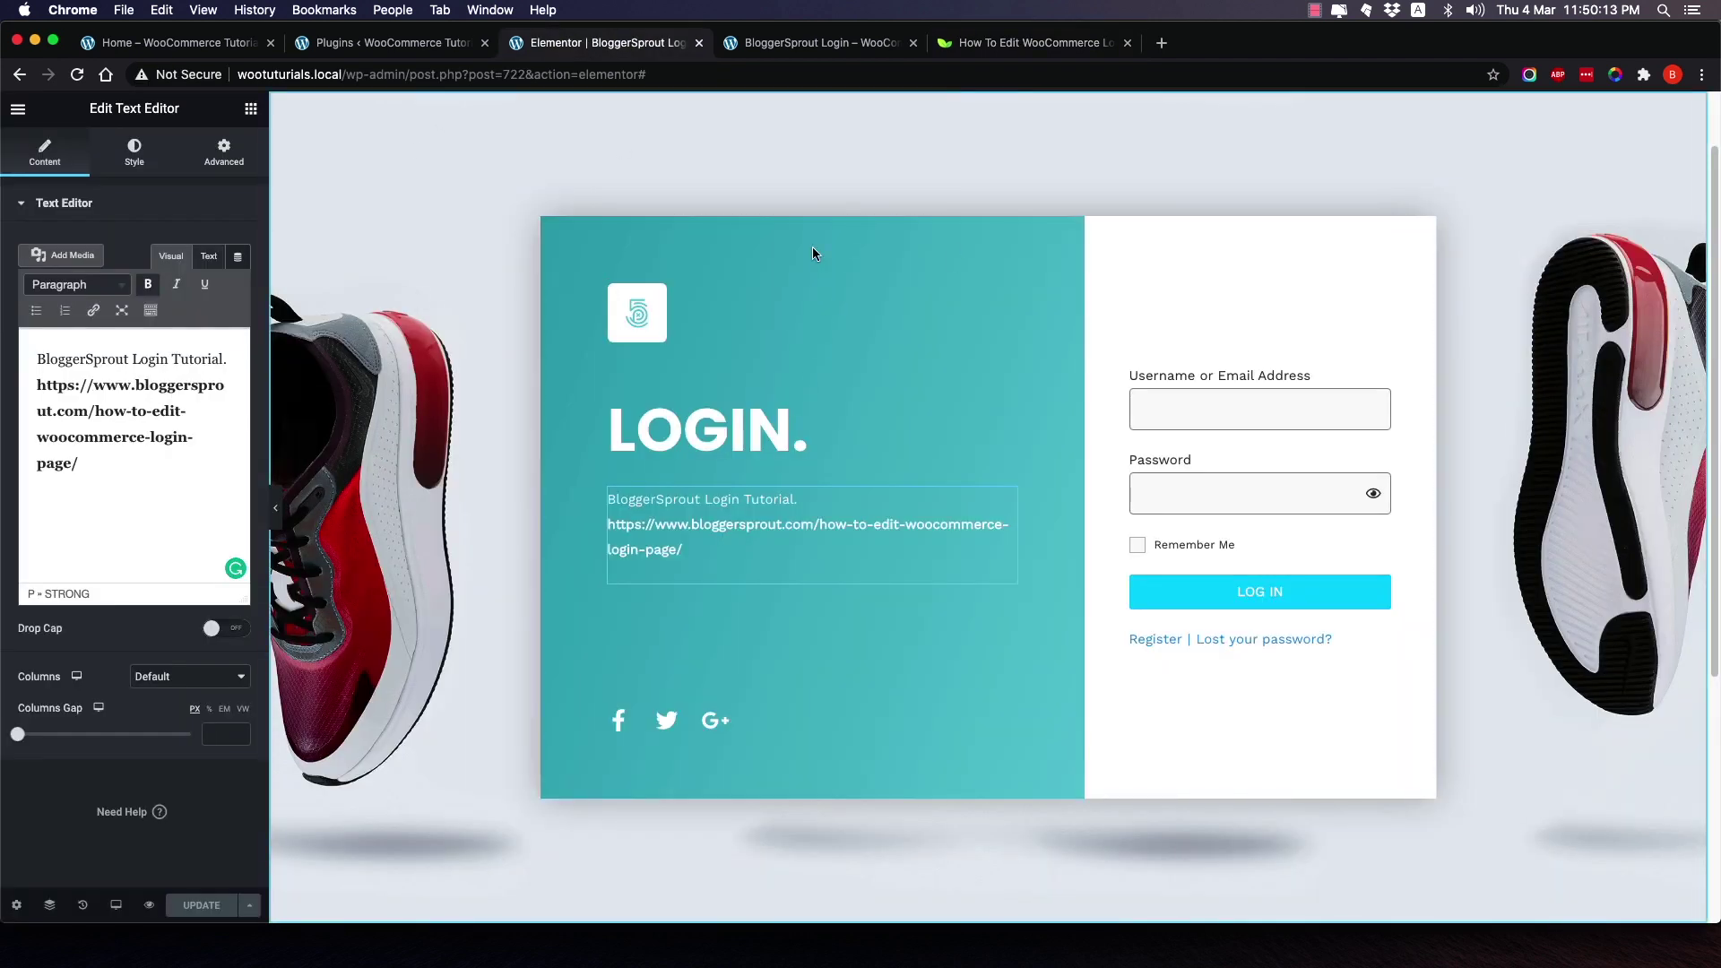
pyautogui.click(345, 43)
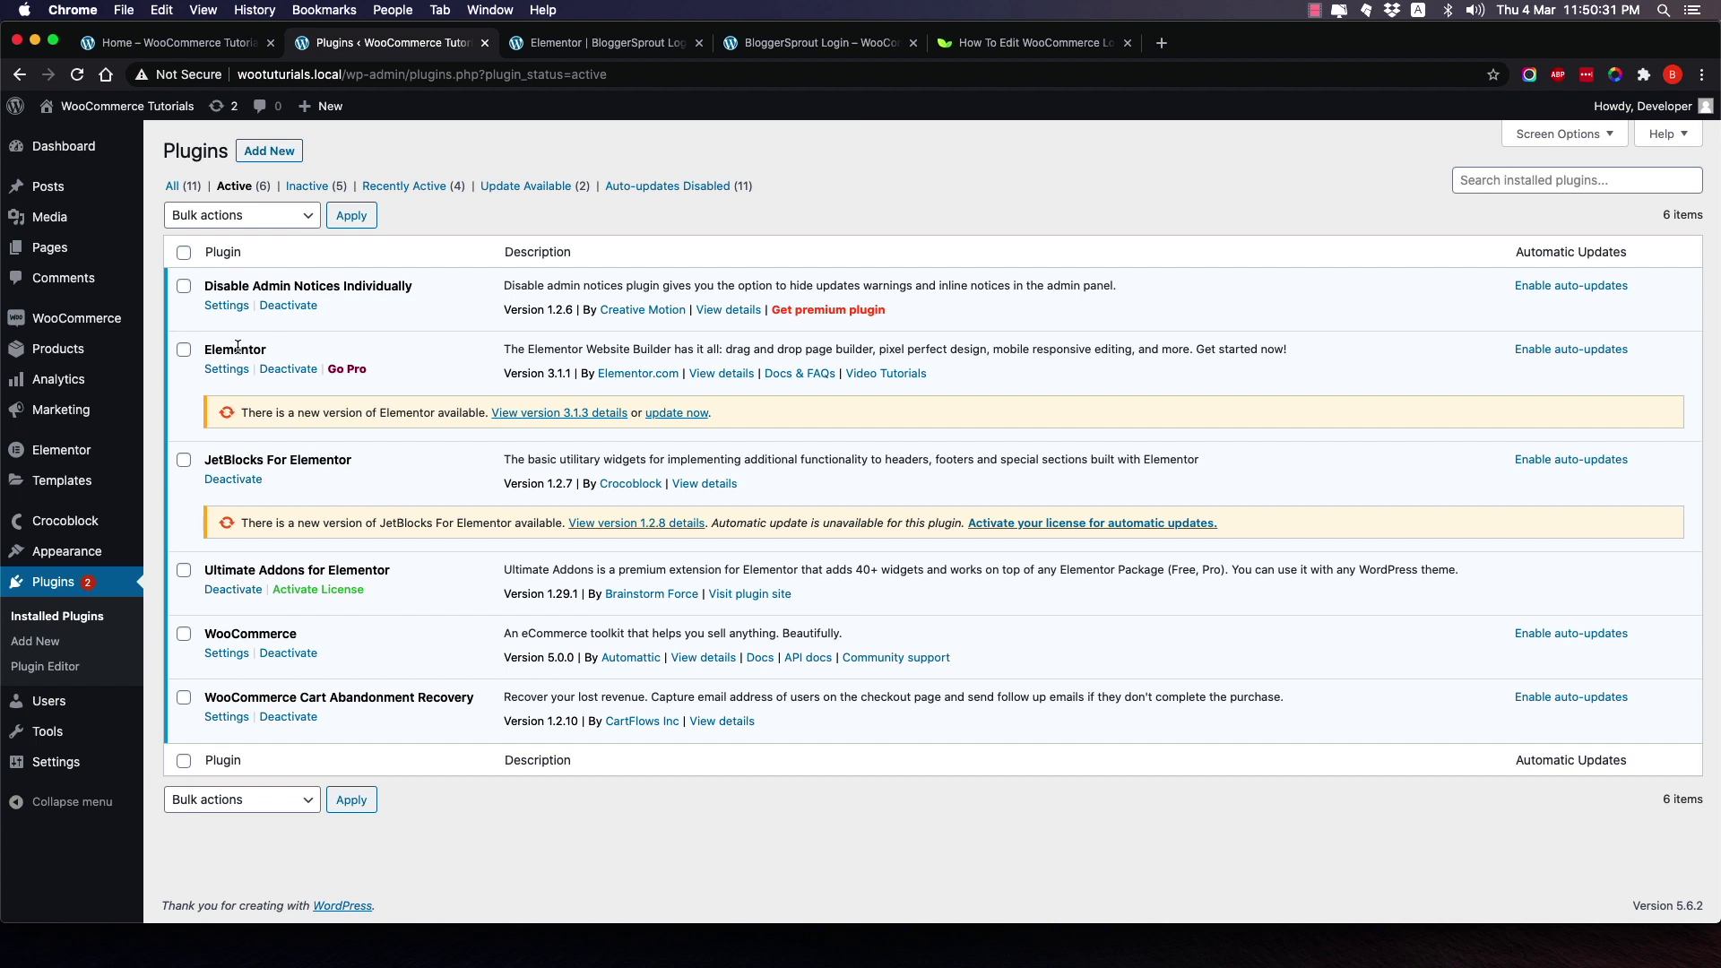
pyautogui.moveTo(219, 350); pyautogui.dragTo(269, 352)
pyautogui.moveTo(205, 570); pyautogui.dragTo(390, 569)
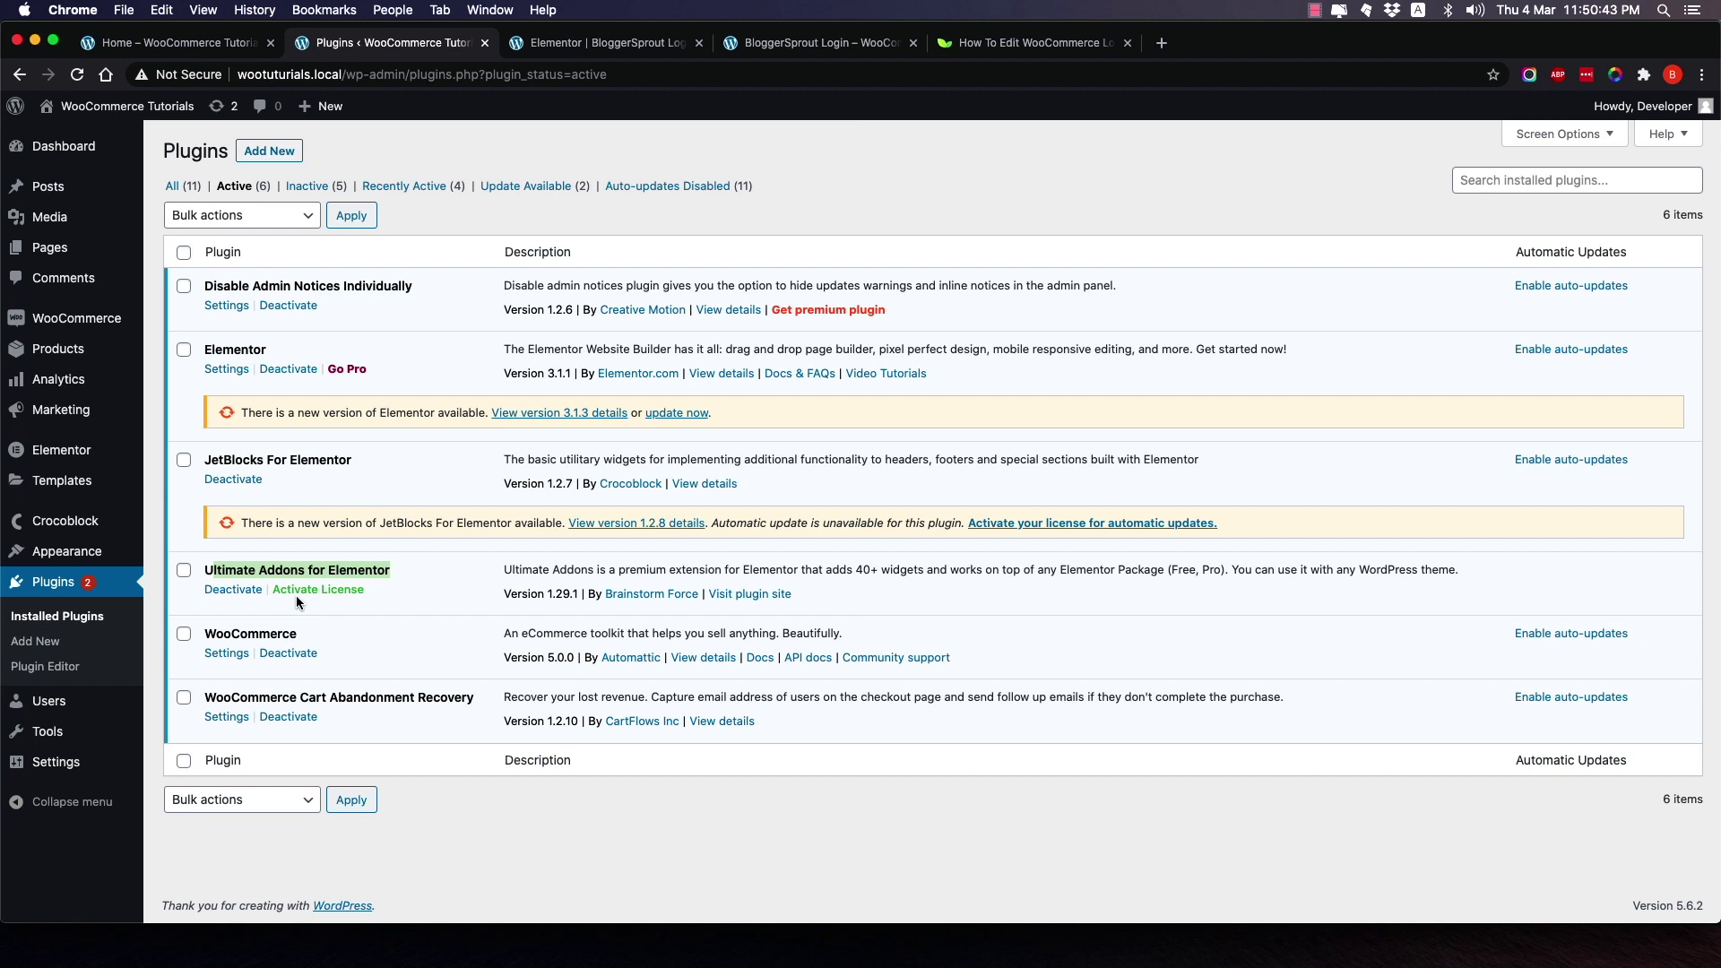
pyautogui.click(184, 571)
pyautogui.click(190, 350)
pyautogui.click(663, 903)
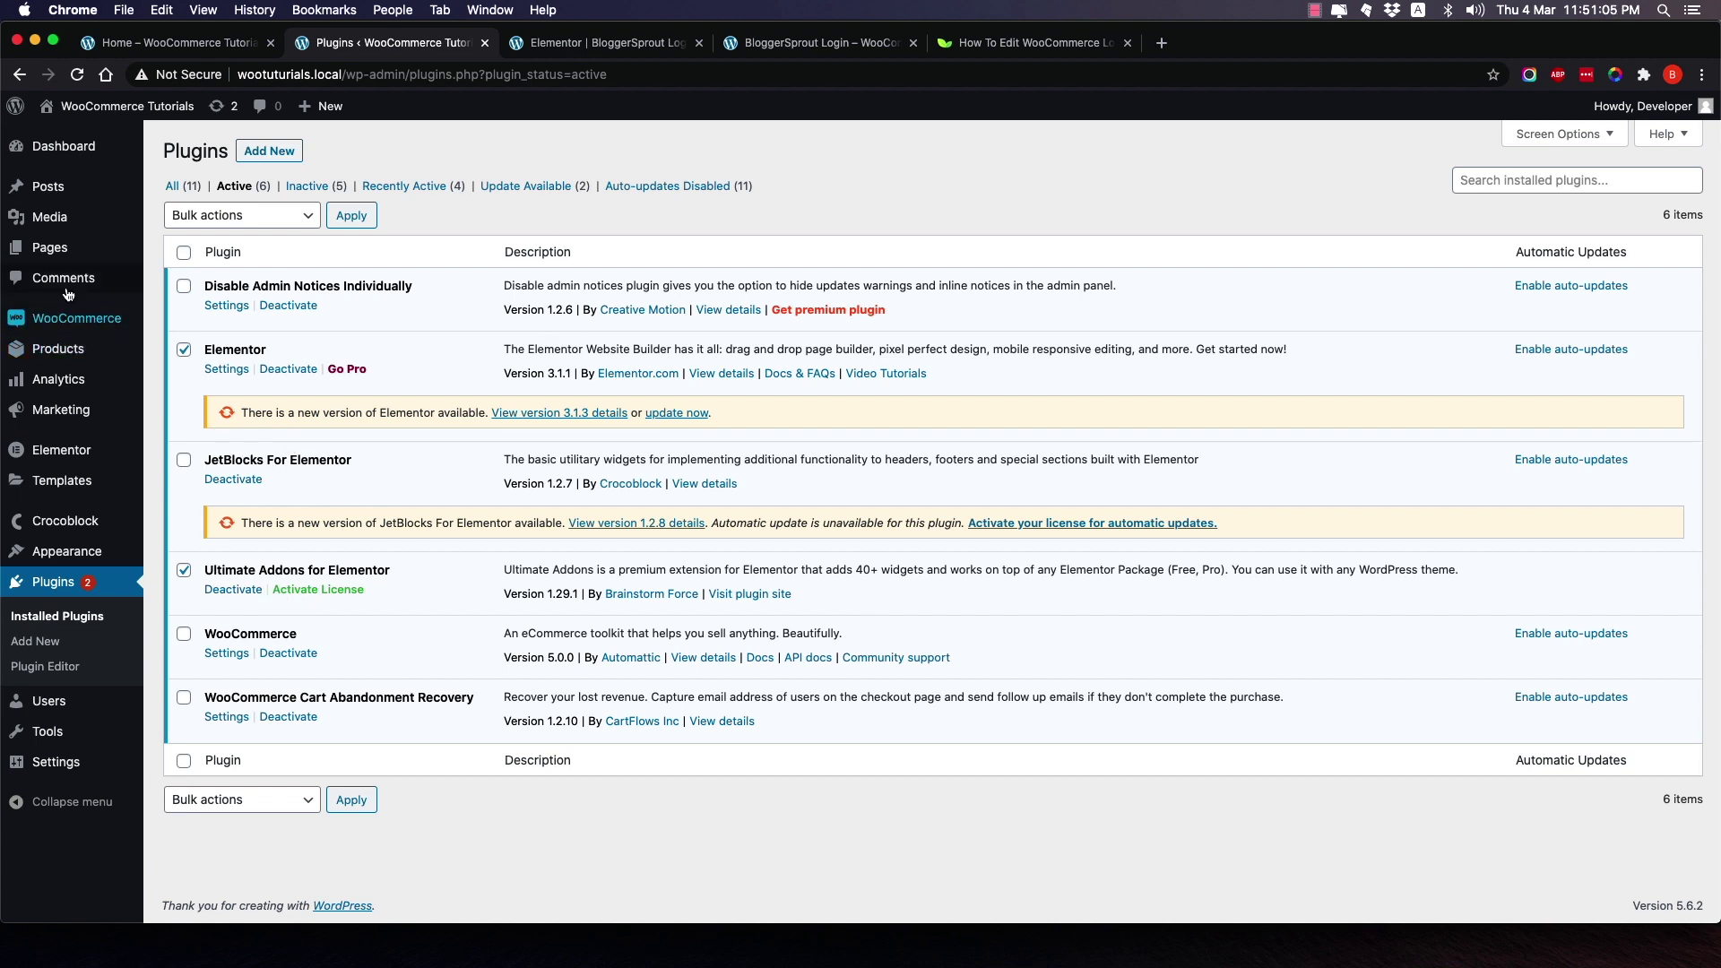
# Go to the site's pages and open the BloggerSprout Registration page for editing.
pyautogui.moveTo(117, 251)
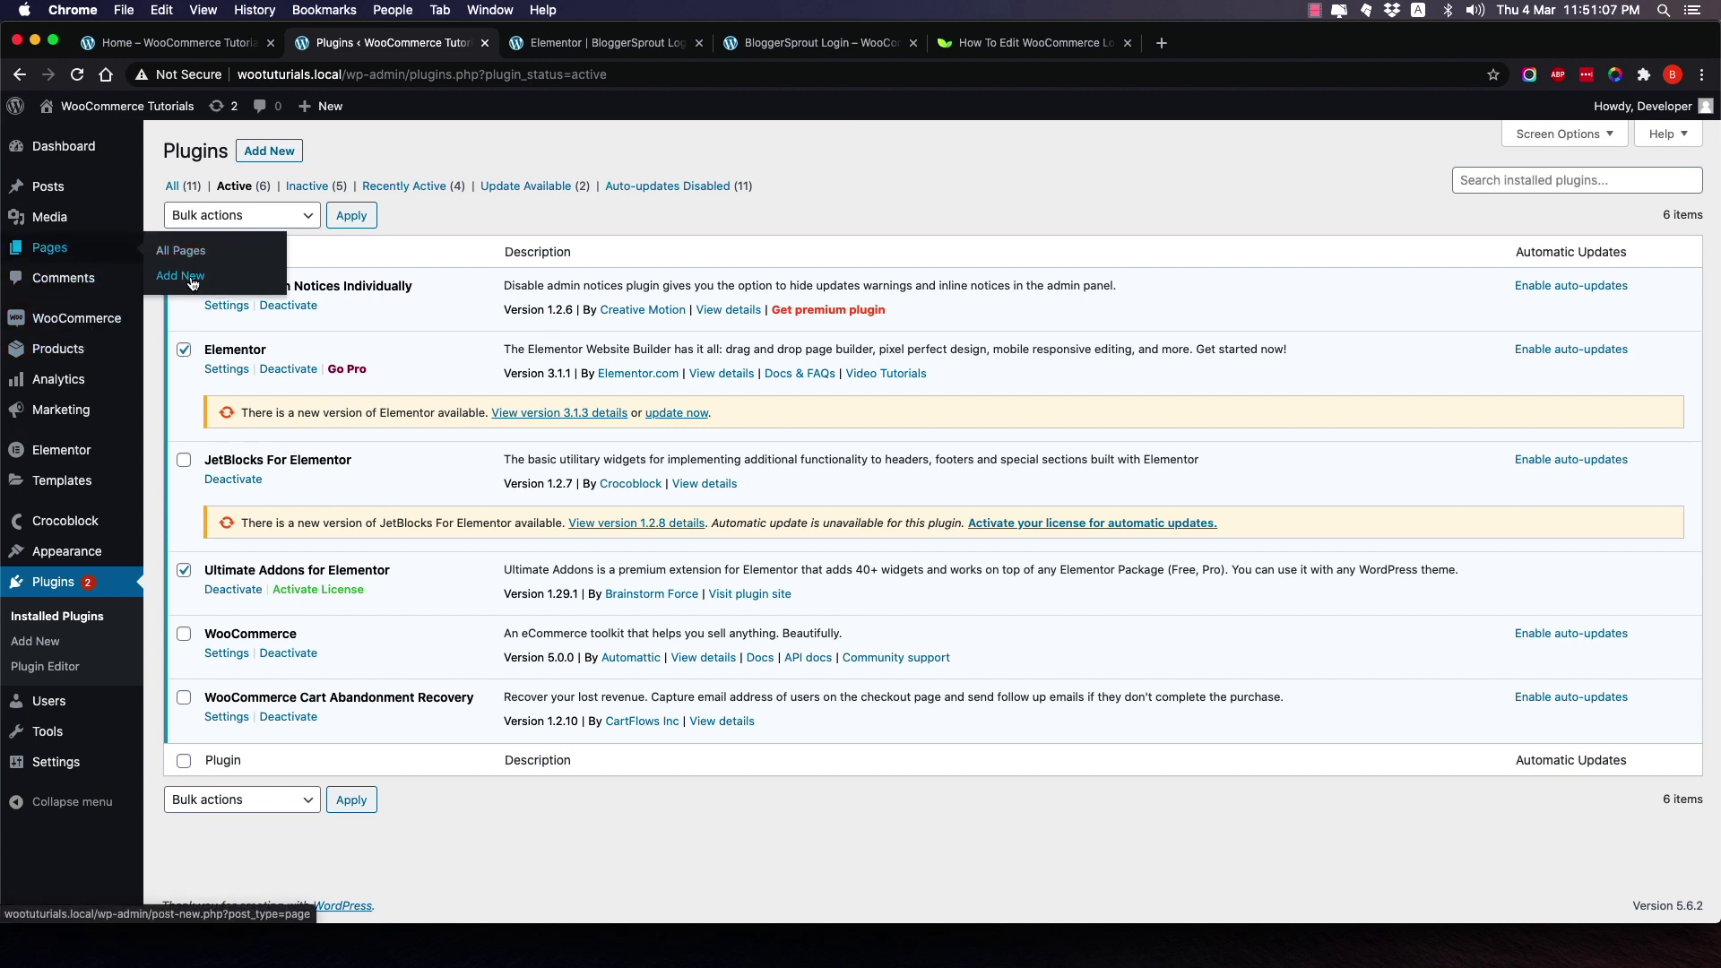
pyautogui.click(165, 255)
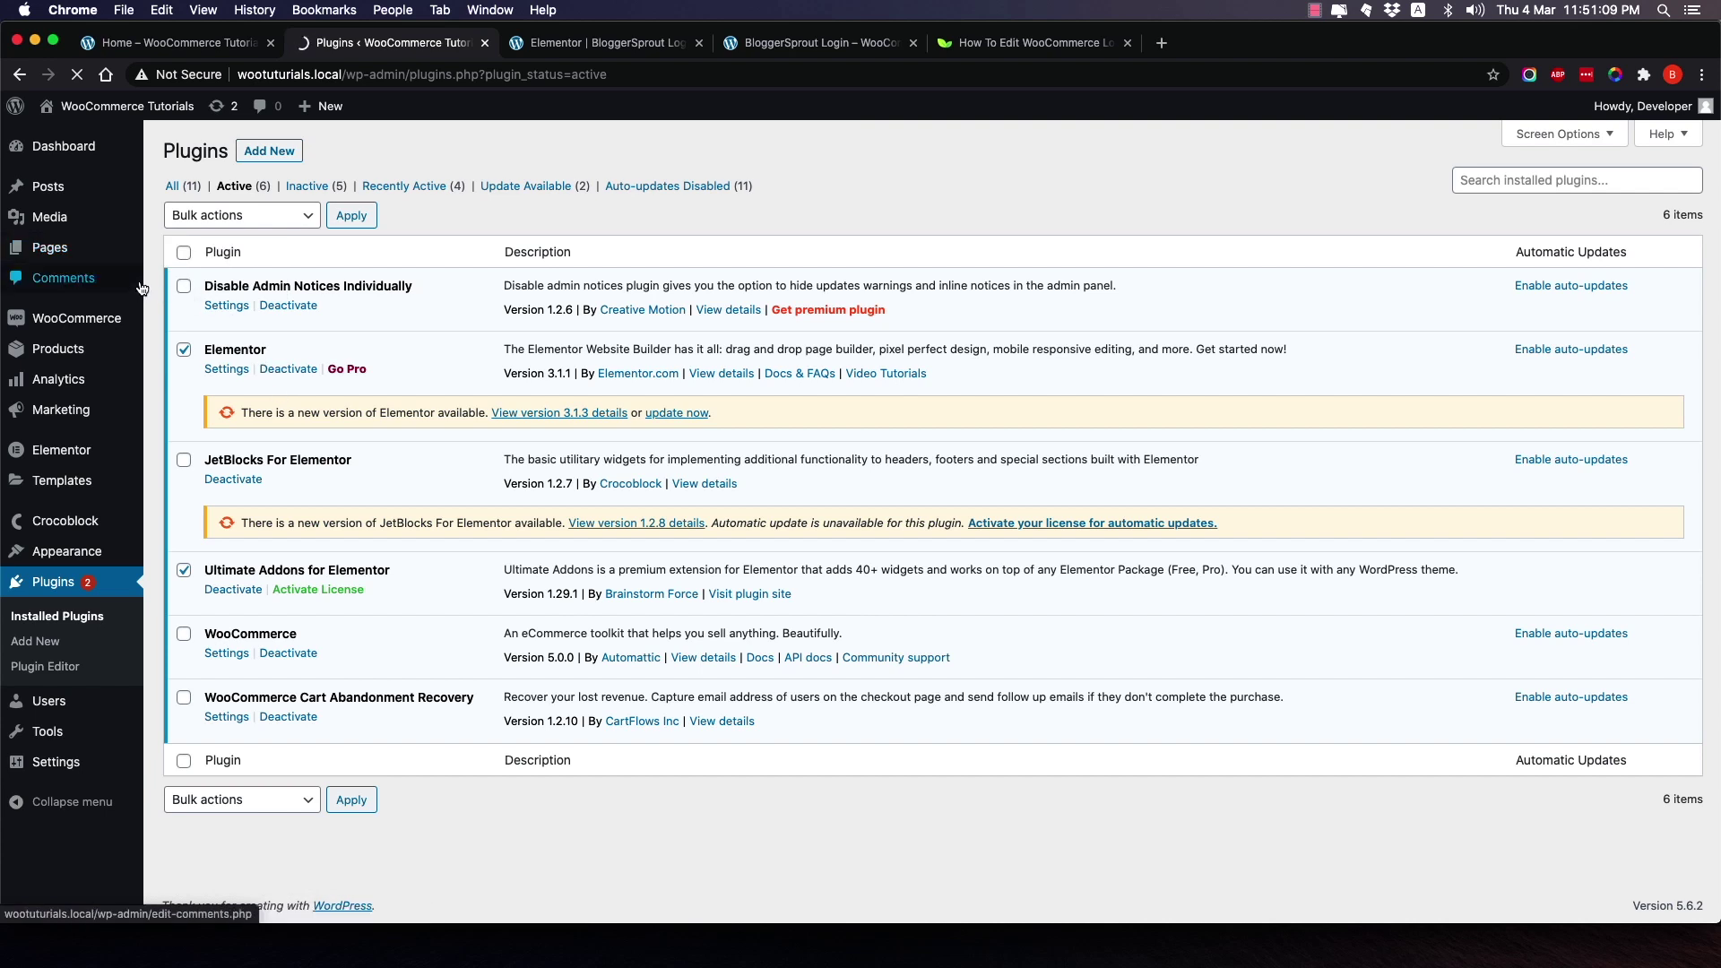
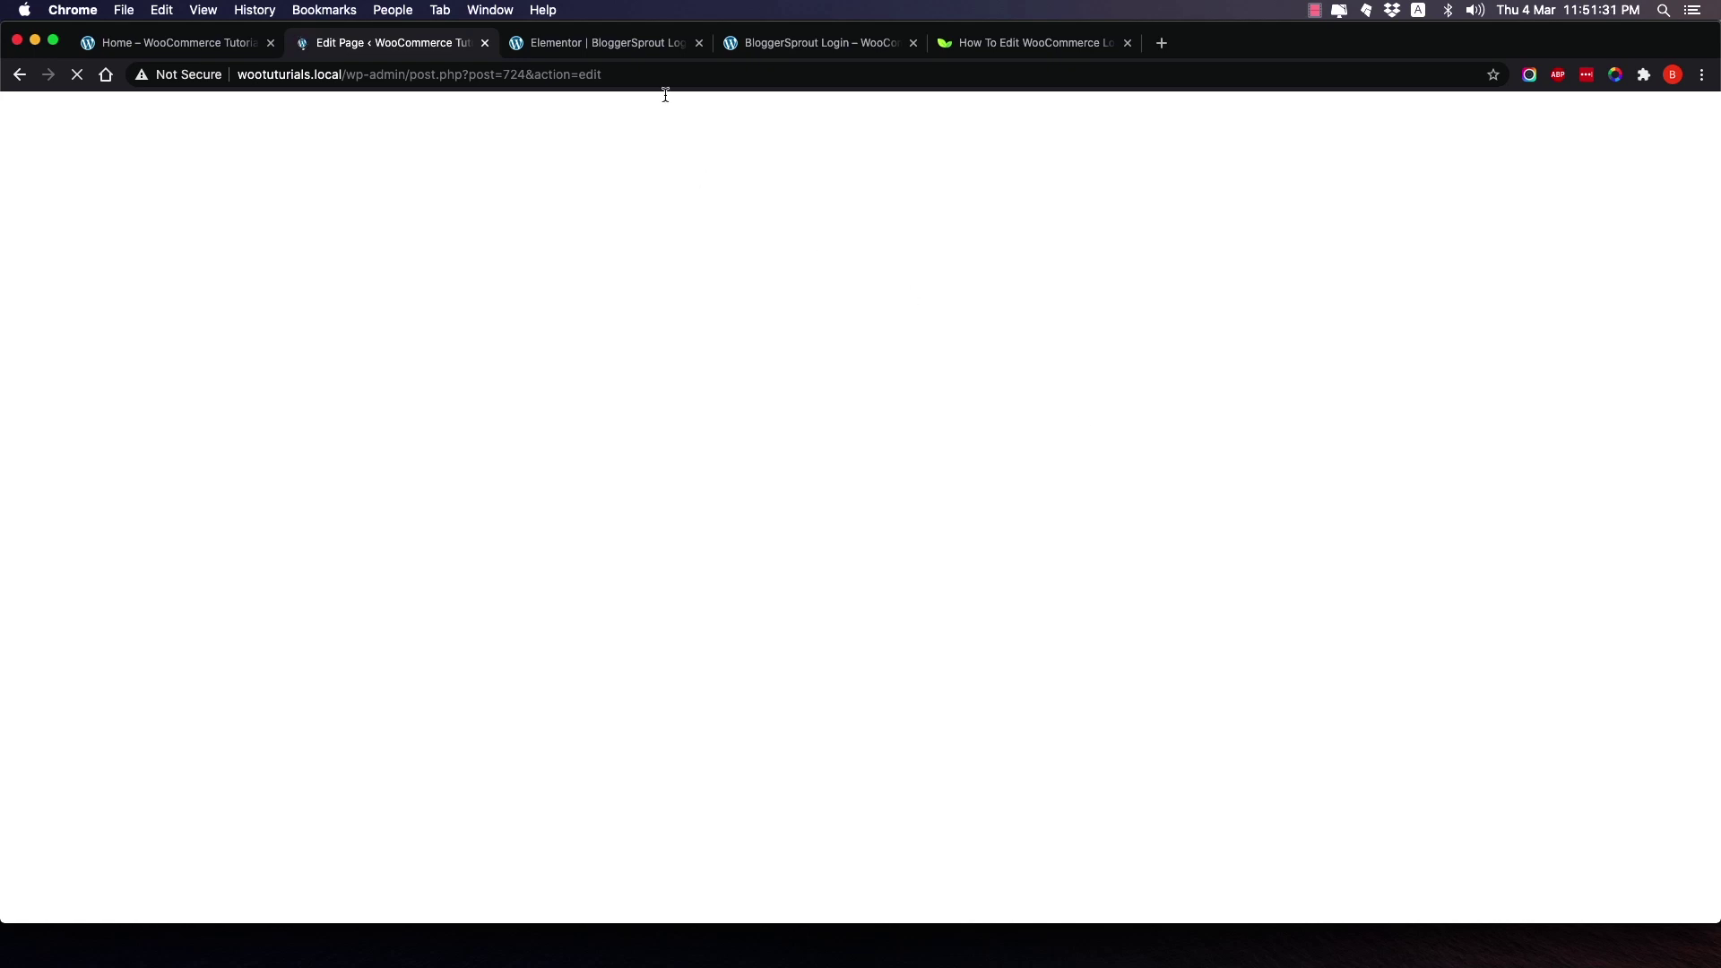
# Copy the whole shoe-themed section from the BloggerSprout Login page in its Elementor editor.
pyautogui.click(611, 54)
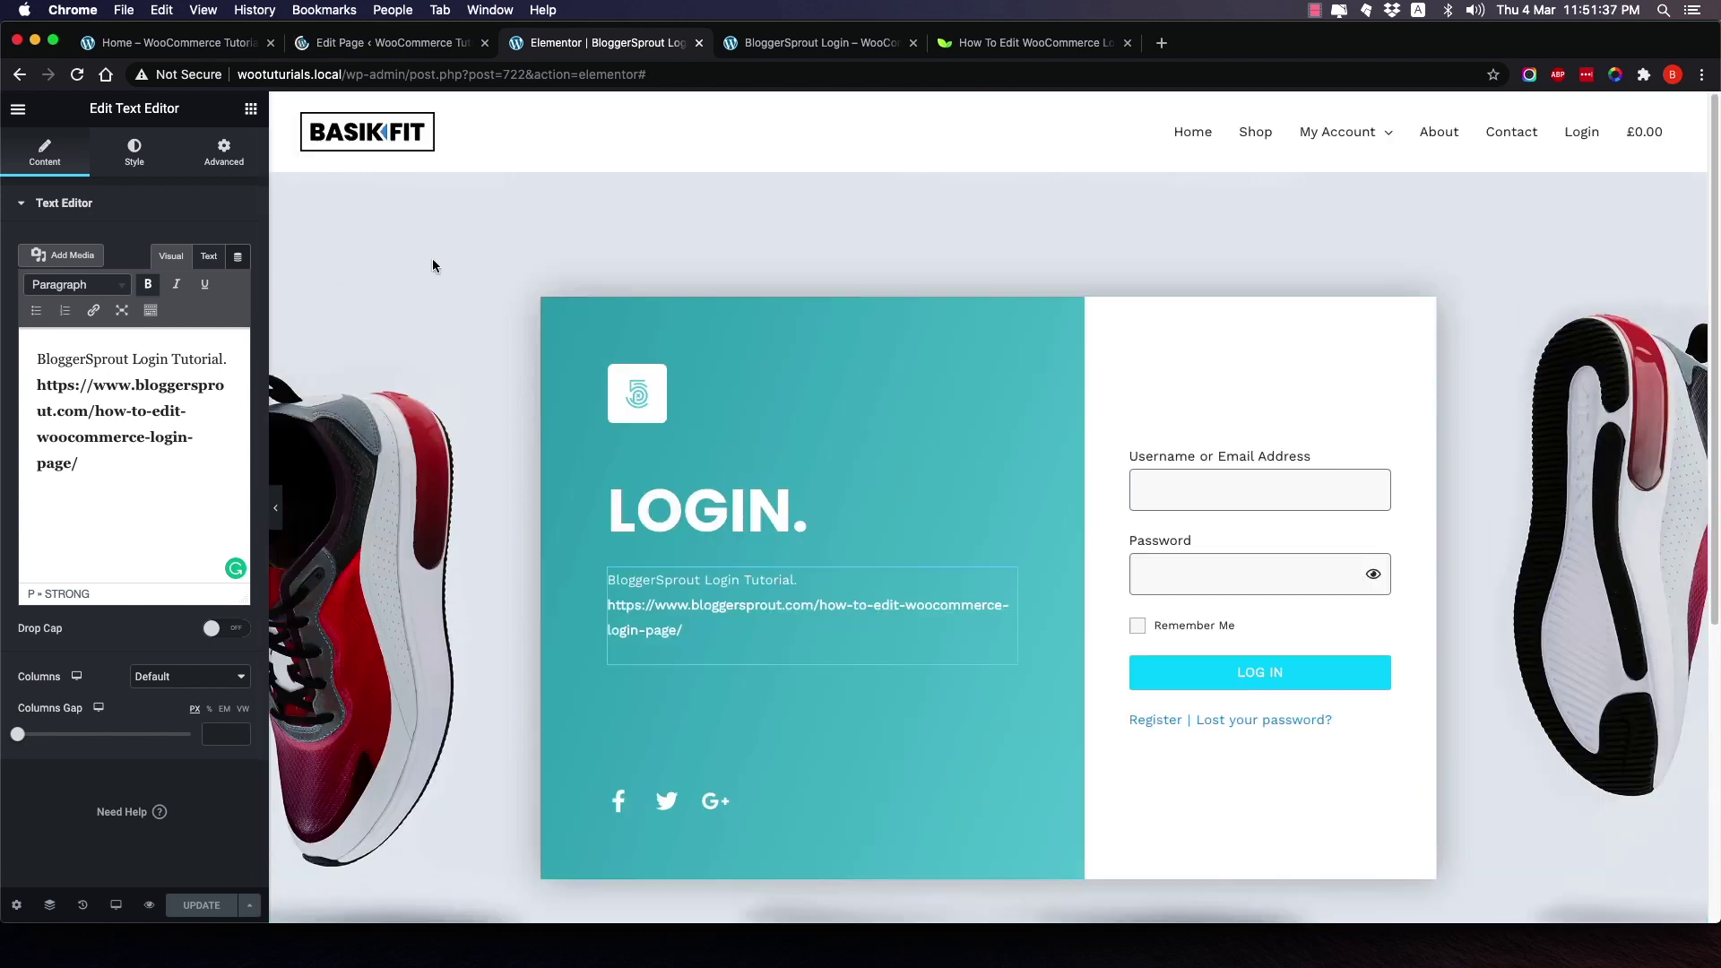
pyautogui.rightClick(989, 172)
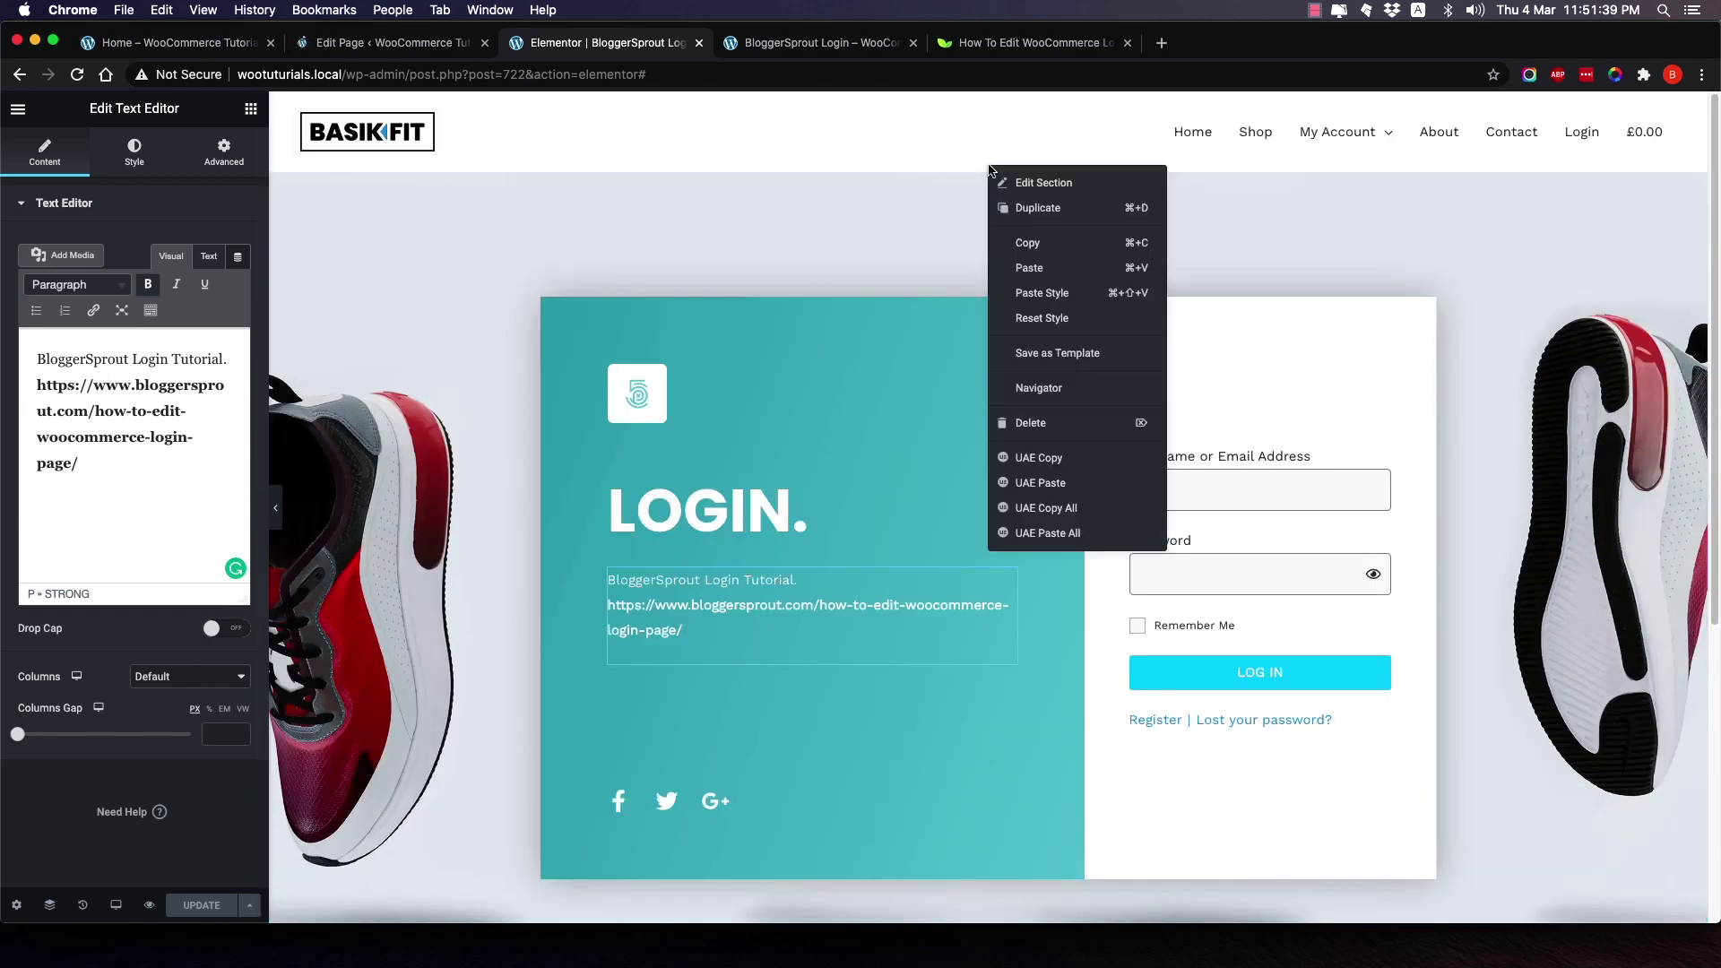
pyautogui.click(1058, 467)
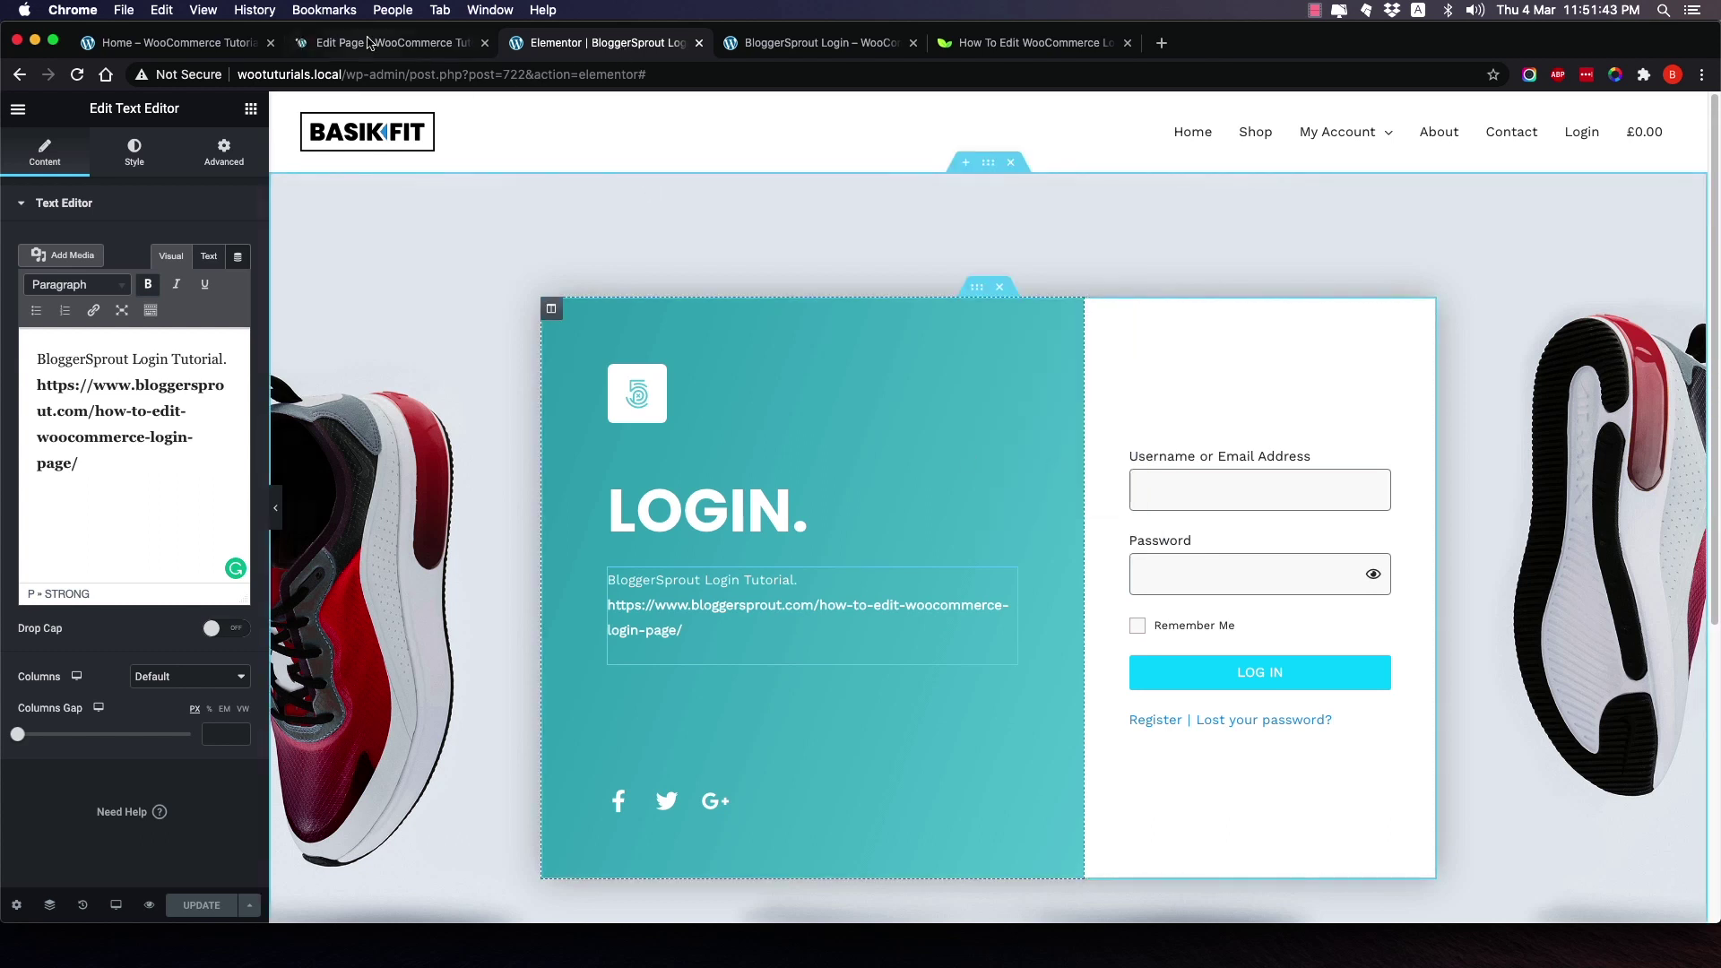
# Open the BloggerSprout Registration page in the Elementor editor and reorder the browser tabs so the login page editor is last.
pyautogui.click(405, 46)
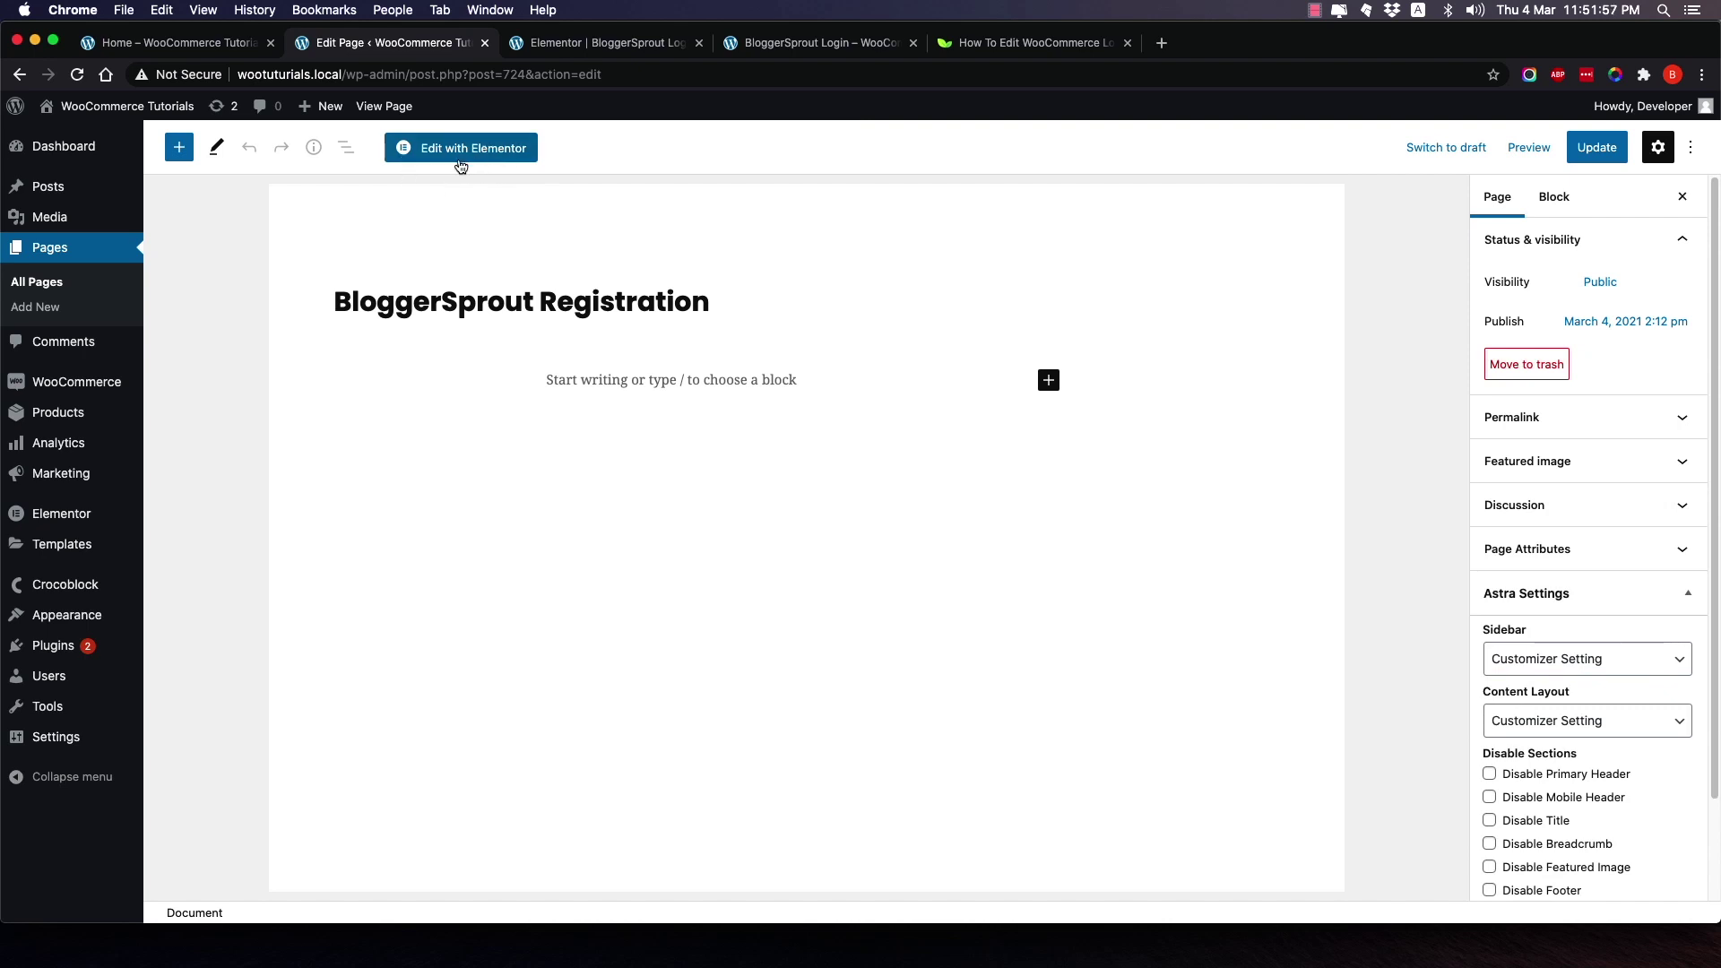
pyautogui.click(491, 152)
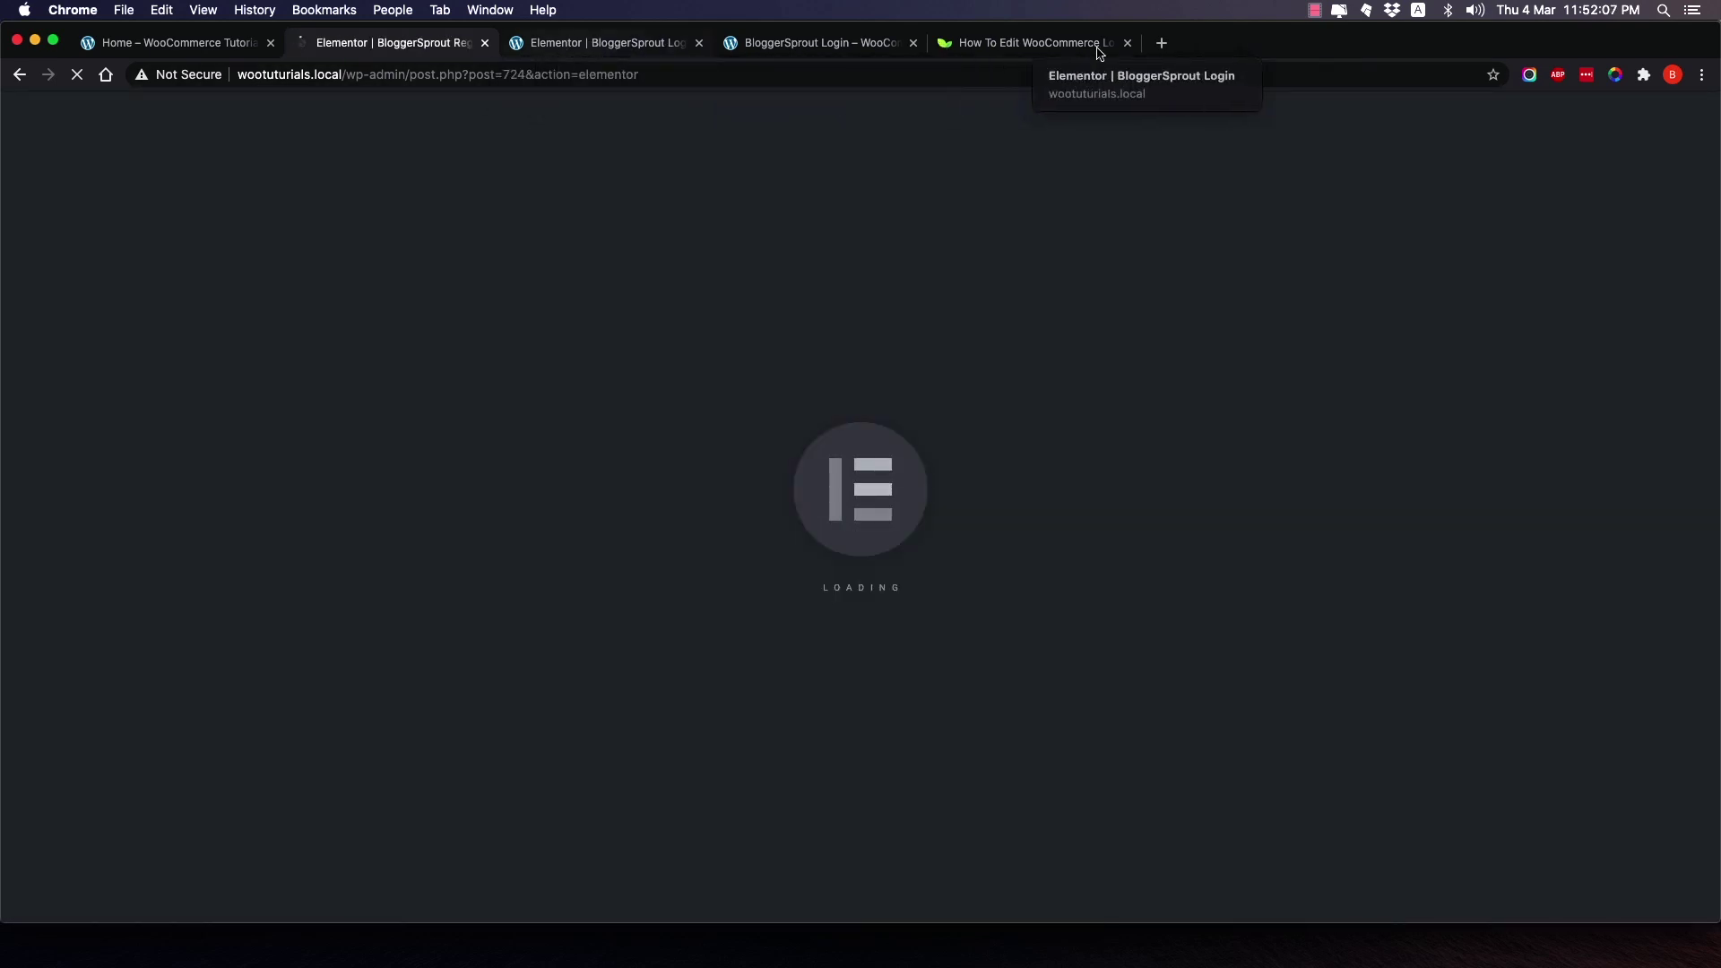
pyautogui.moveTo(1140, 52); pyautogui.dragTo(1030, 44)
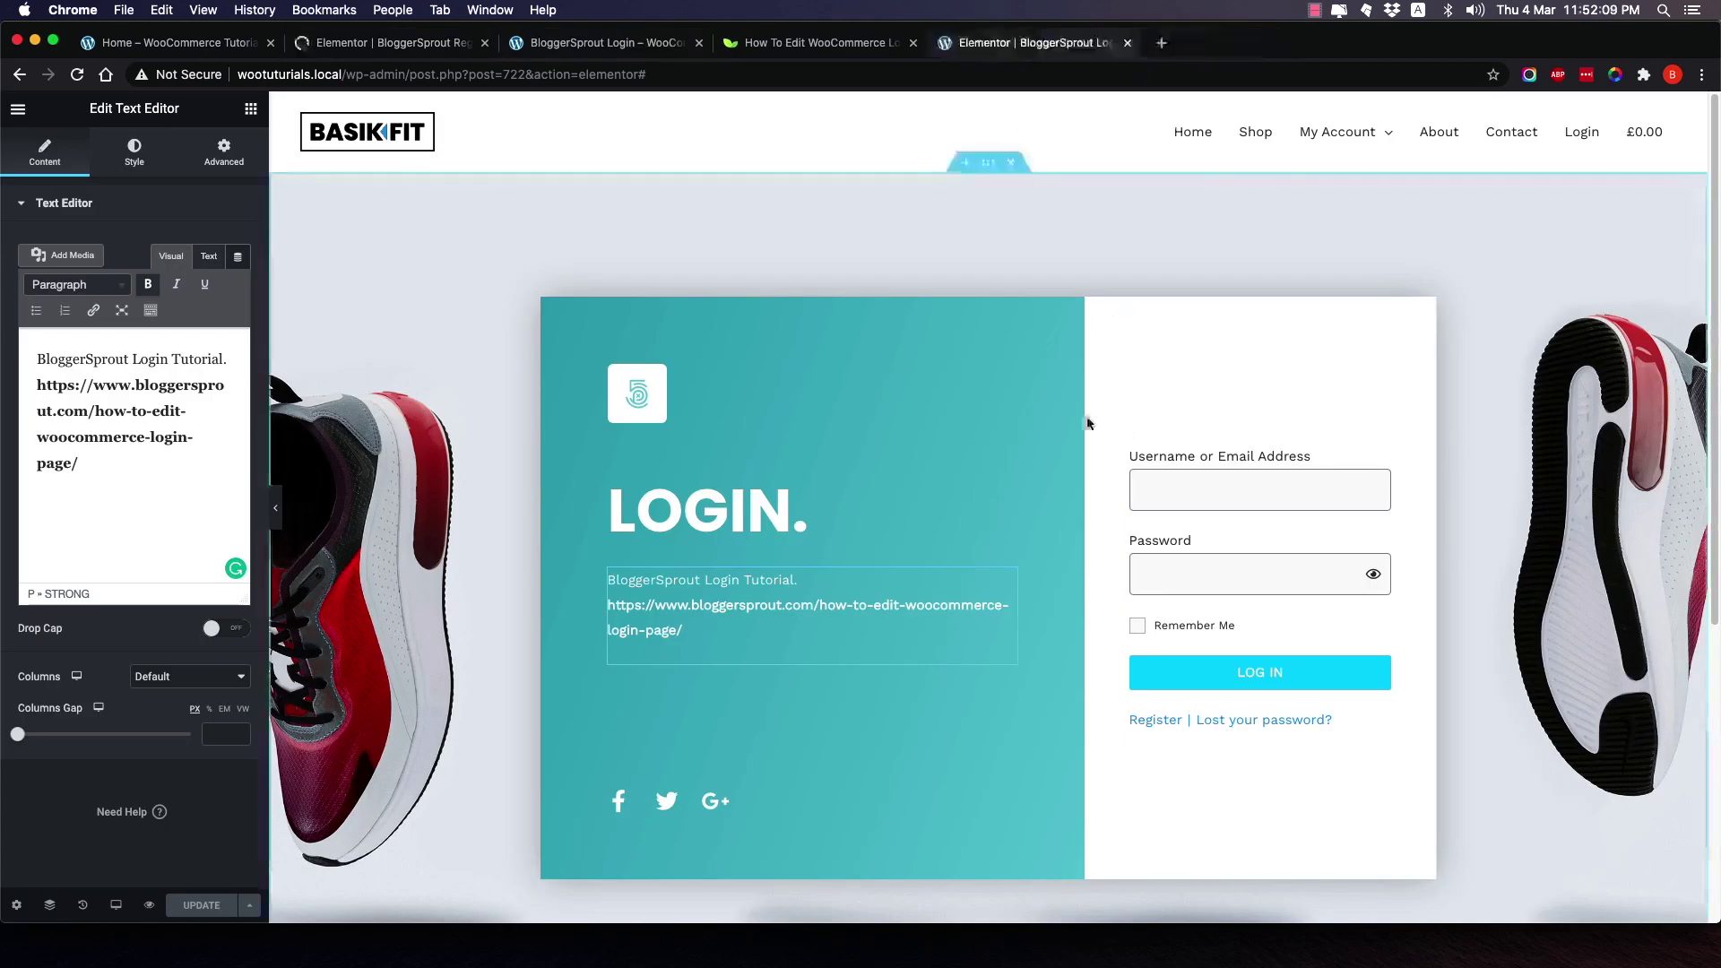
pyautogui.click(400, 53)
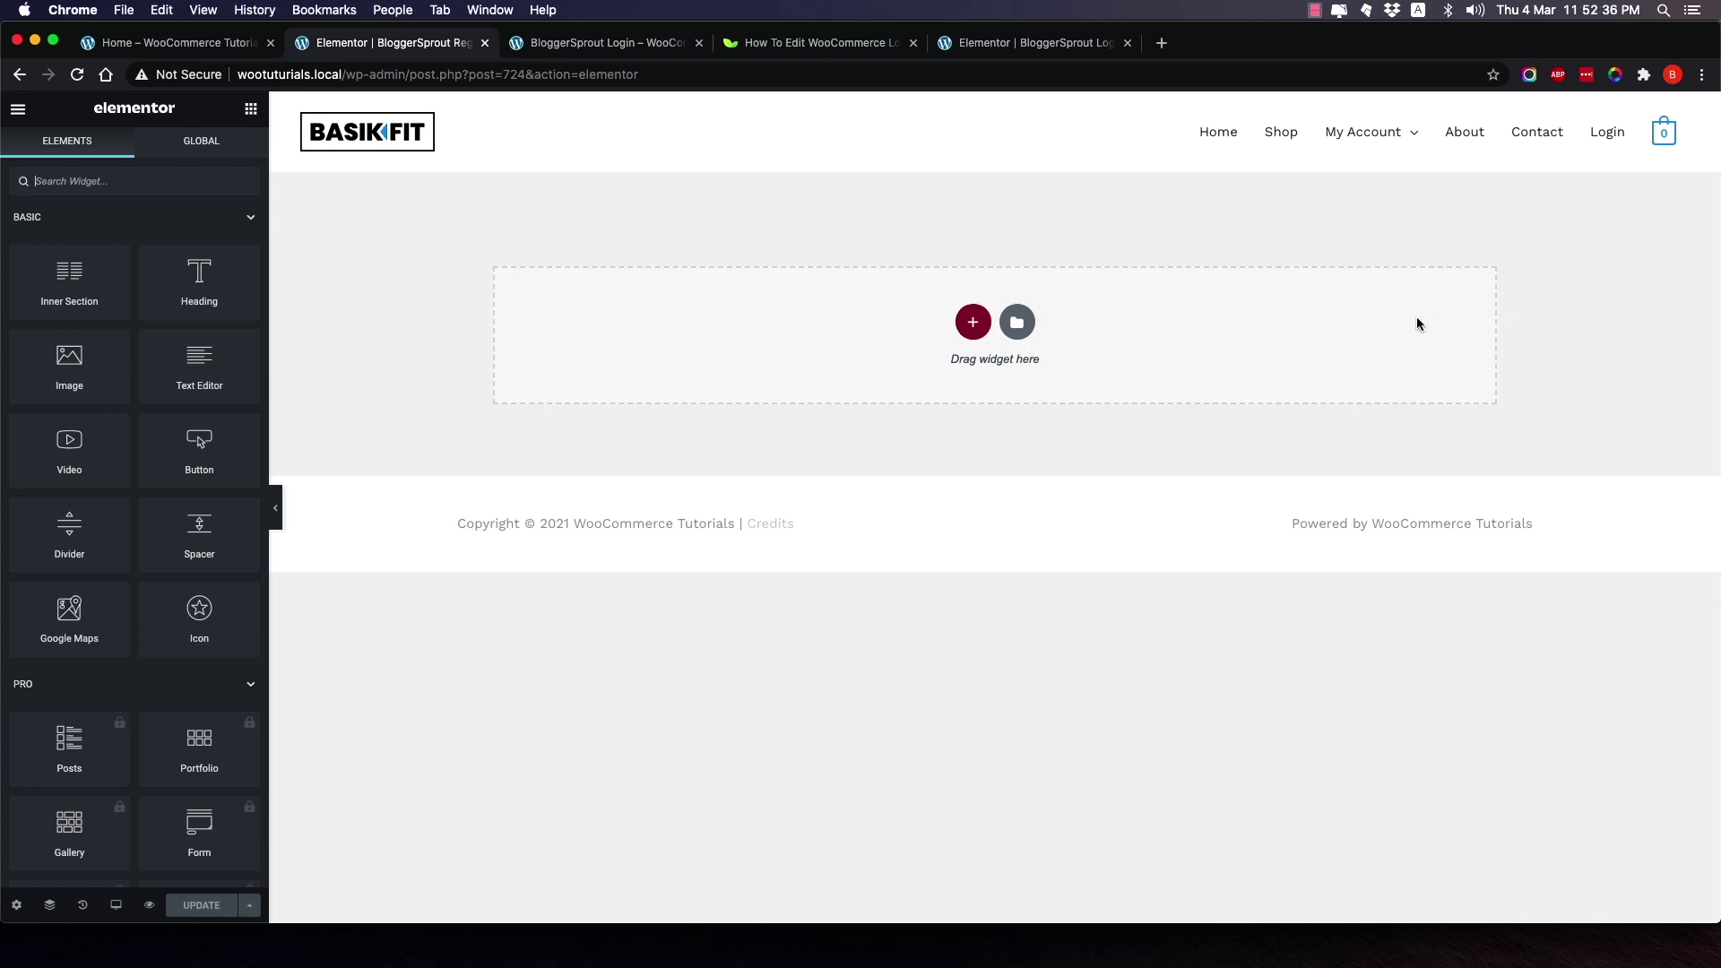
# Add a section with a single-column structure to the registration page and insert a second column in it.
pyautogui.click(972, 322)
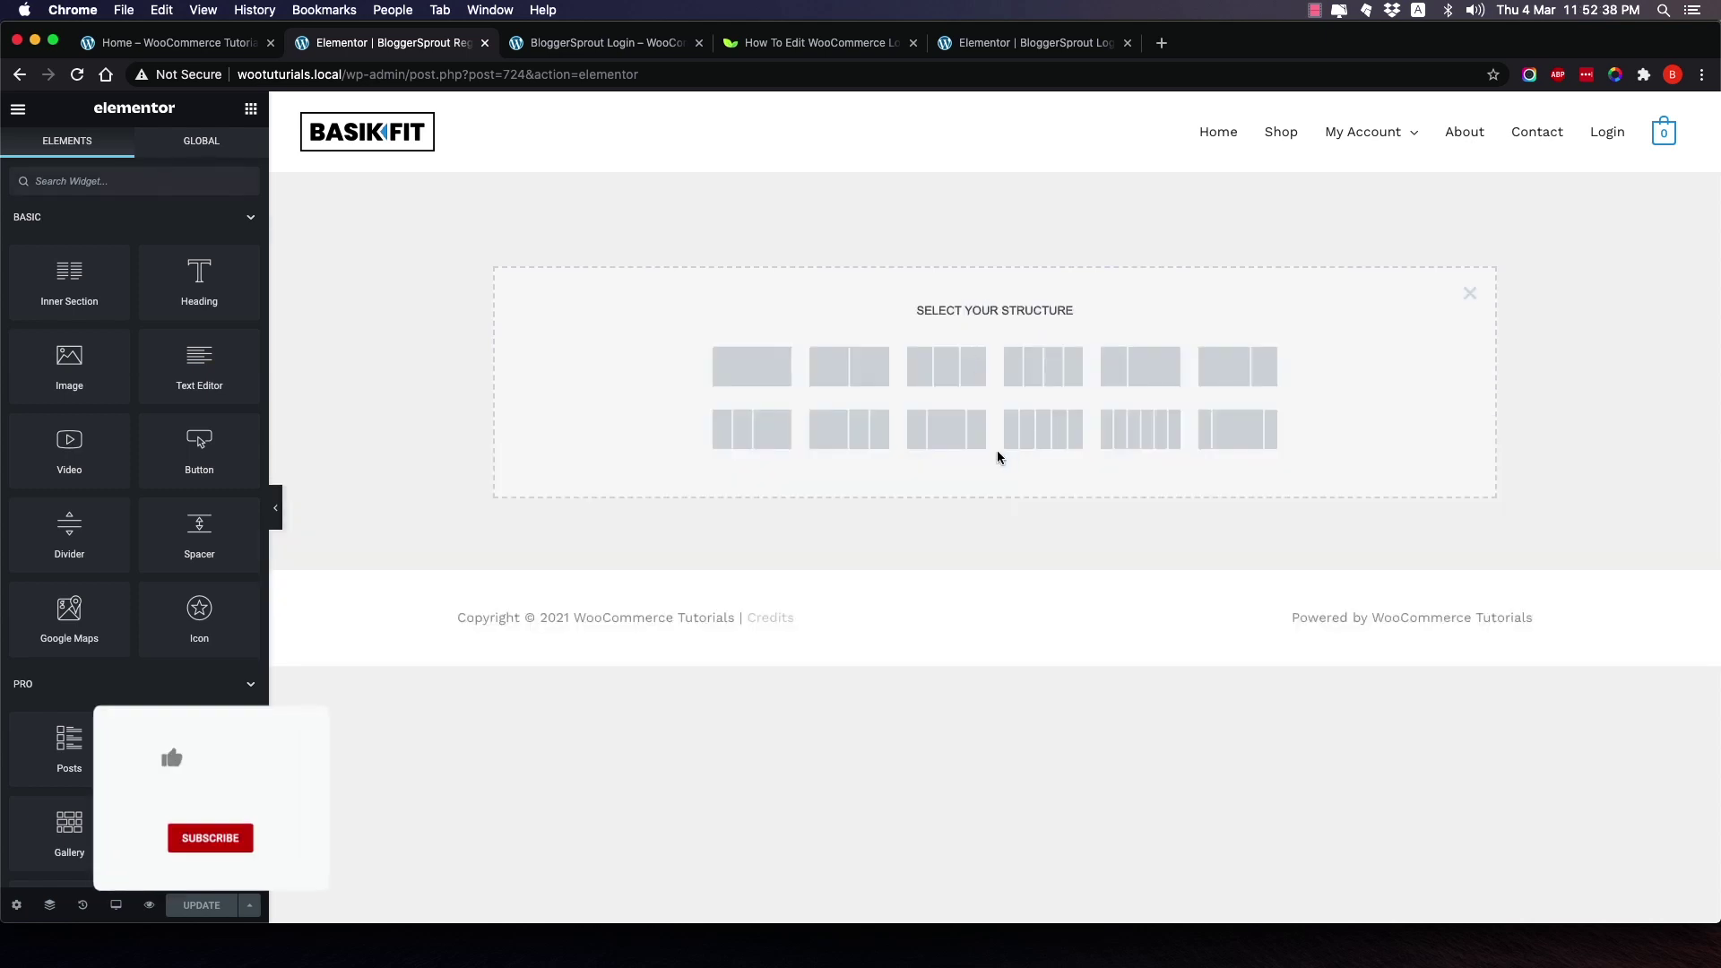
pyautogui.click(768, 377)
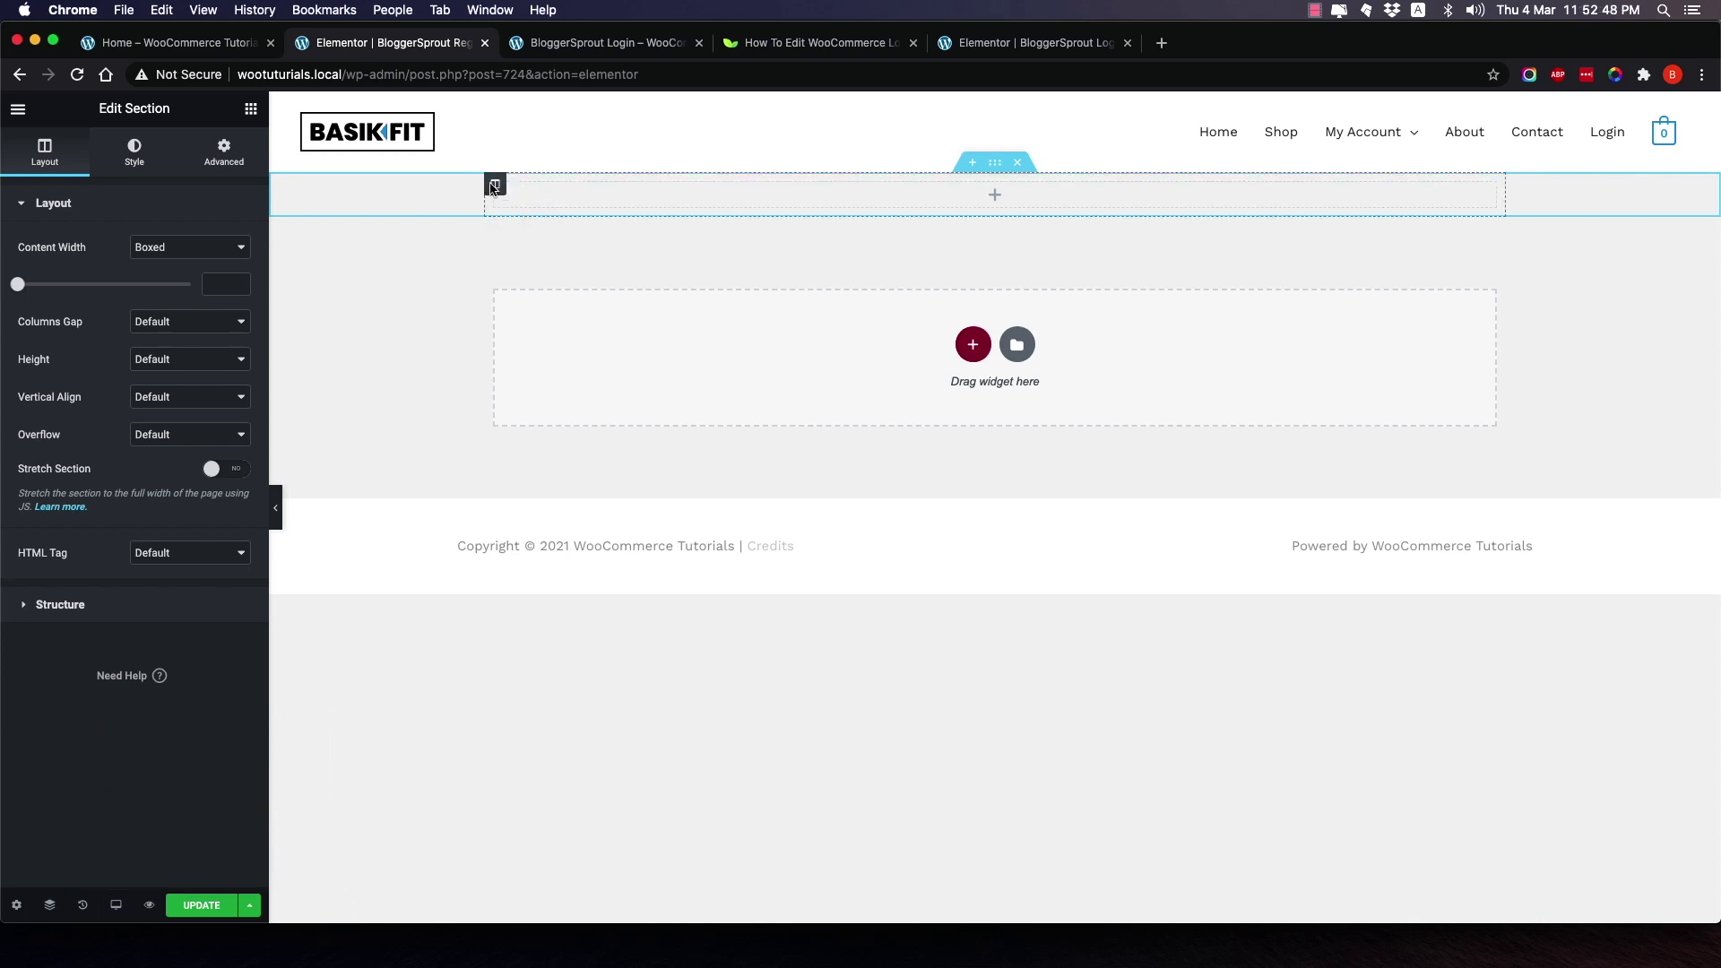
pyautogui.rightClick(495, 185)
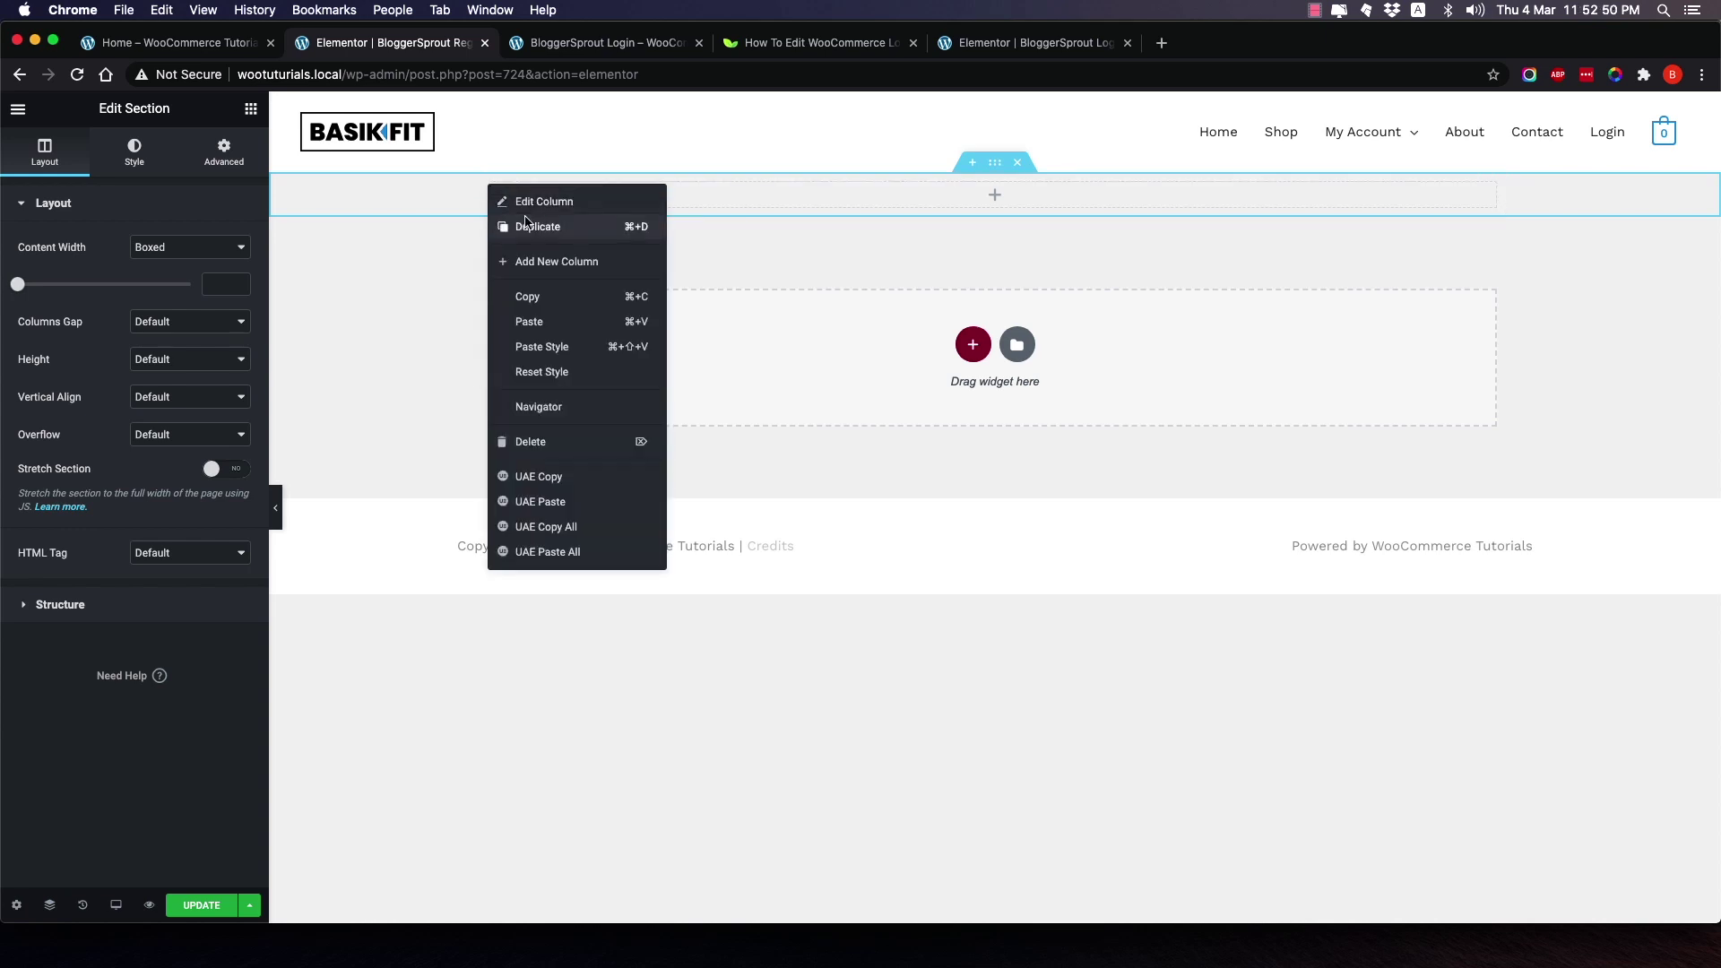
pyautogui.click(554, 260)
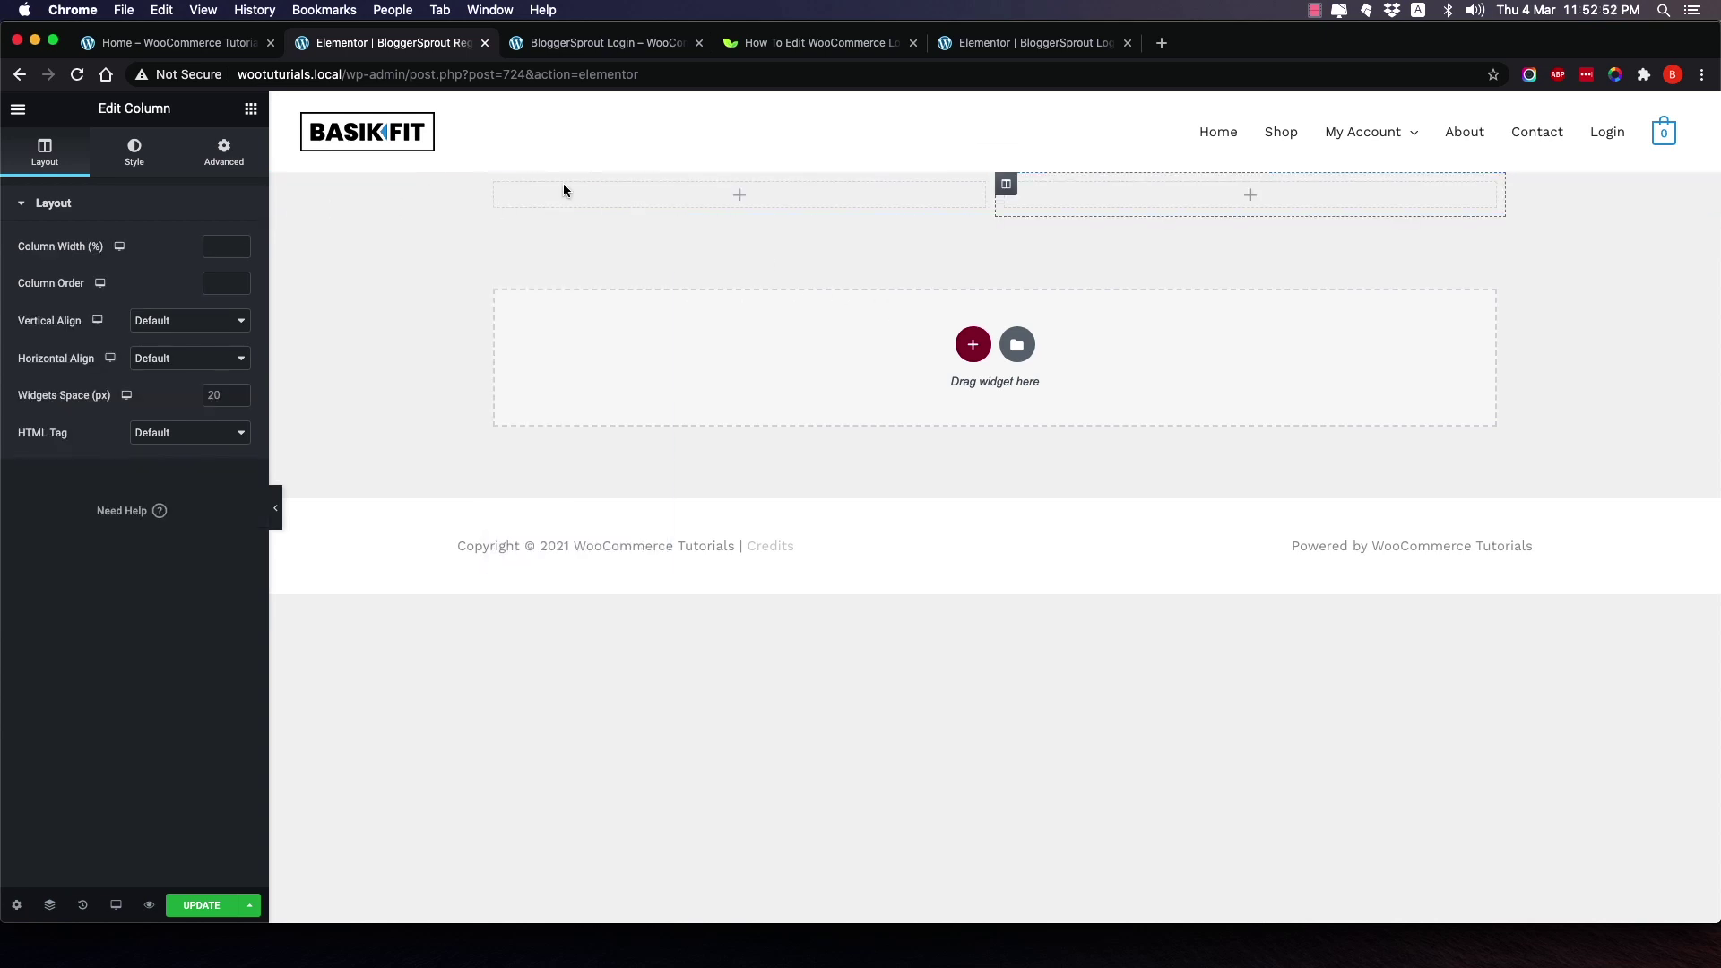
# Place an Image widget in the section's first column and delete the whole section.
pyautogui.click(251, 108)
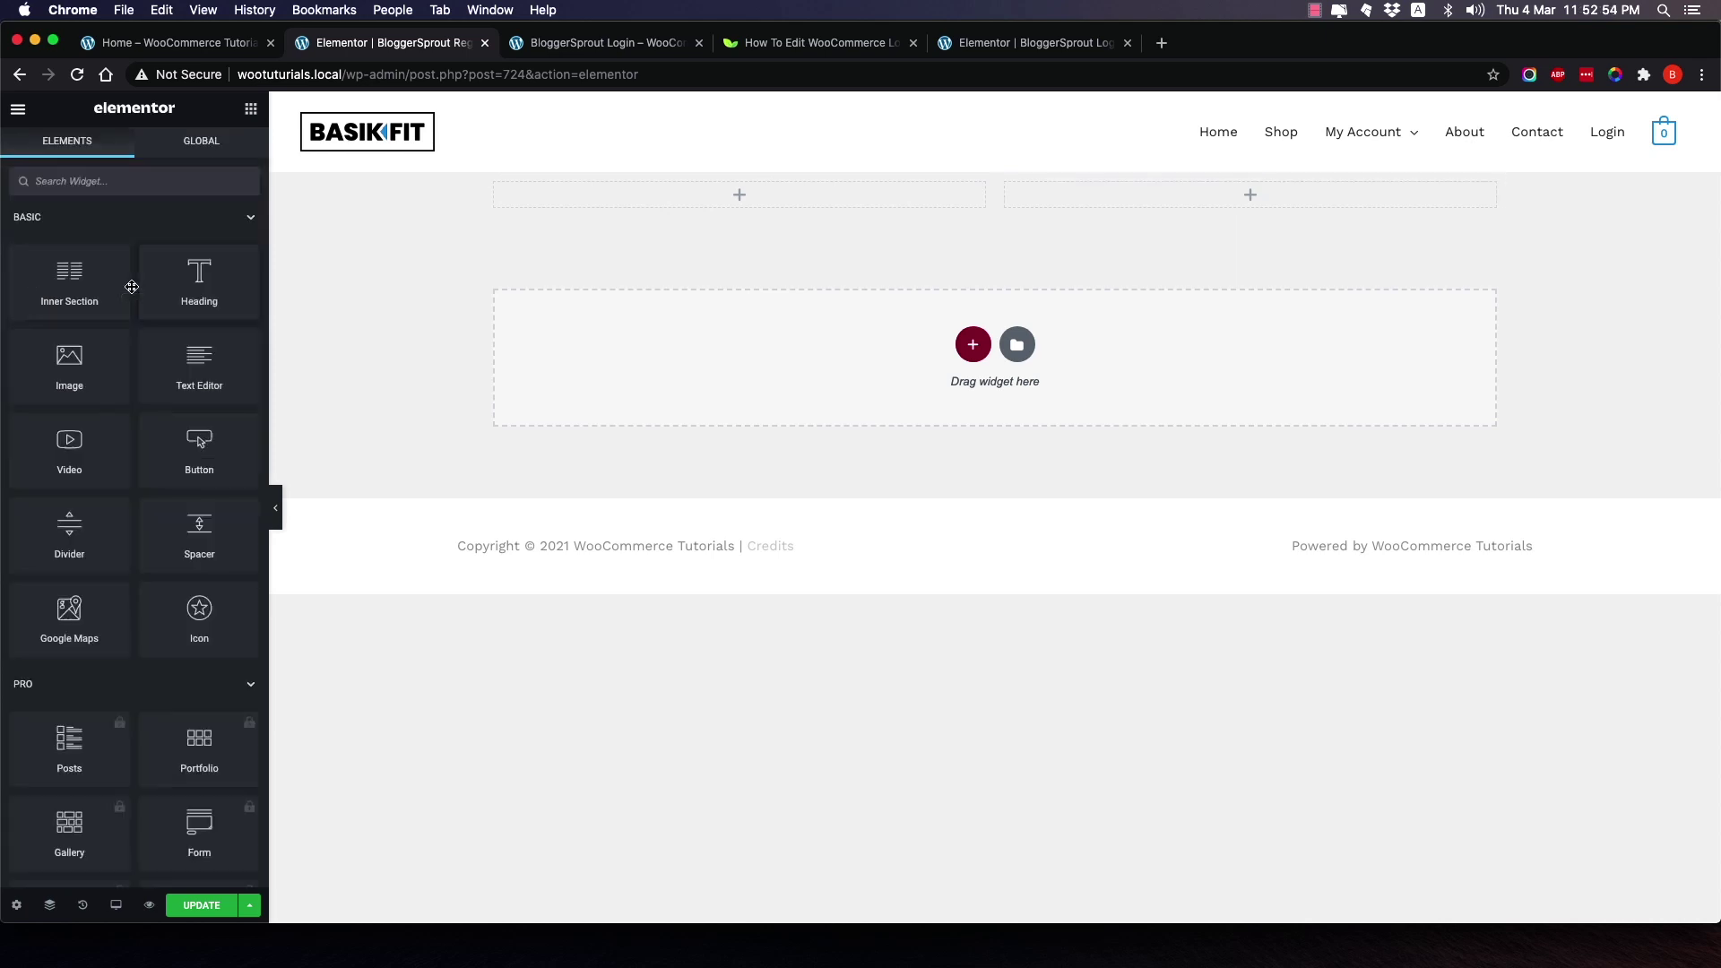
pyautogui.moveTo(65, 380); pyautogui.dragTo(626, 338)
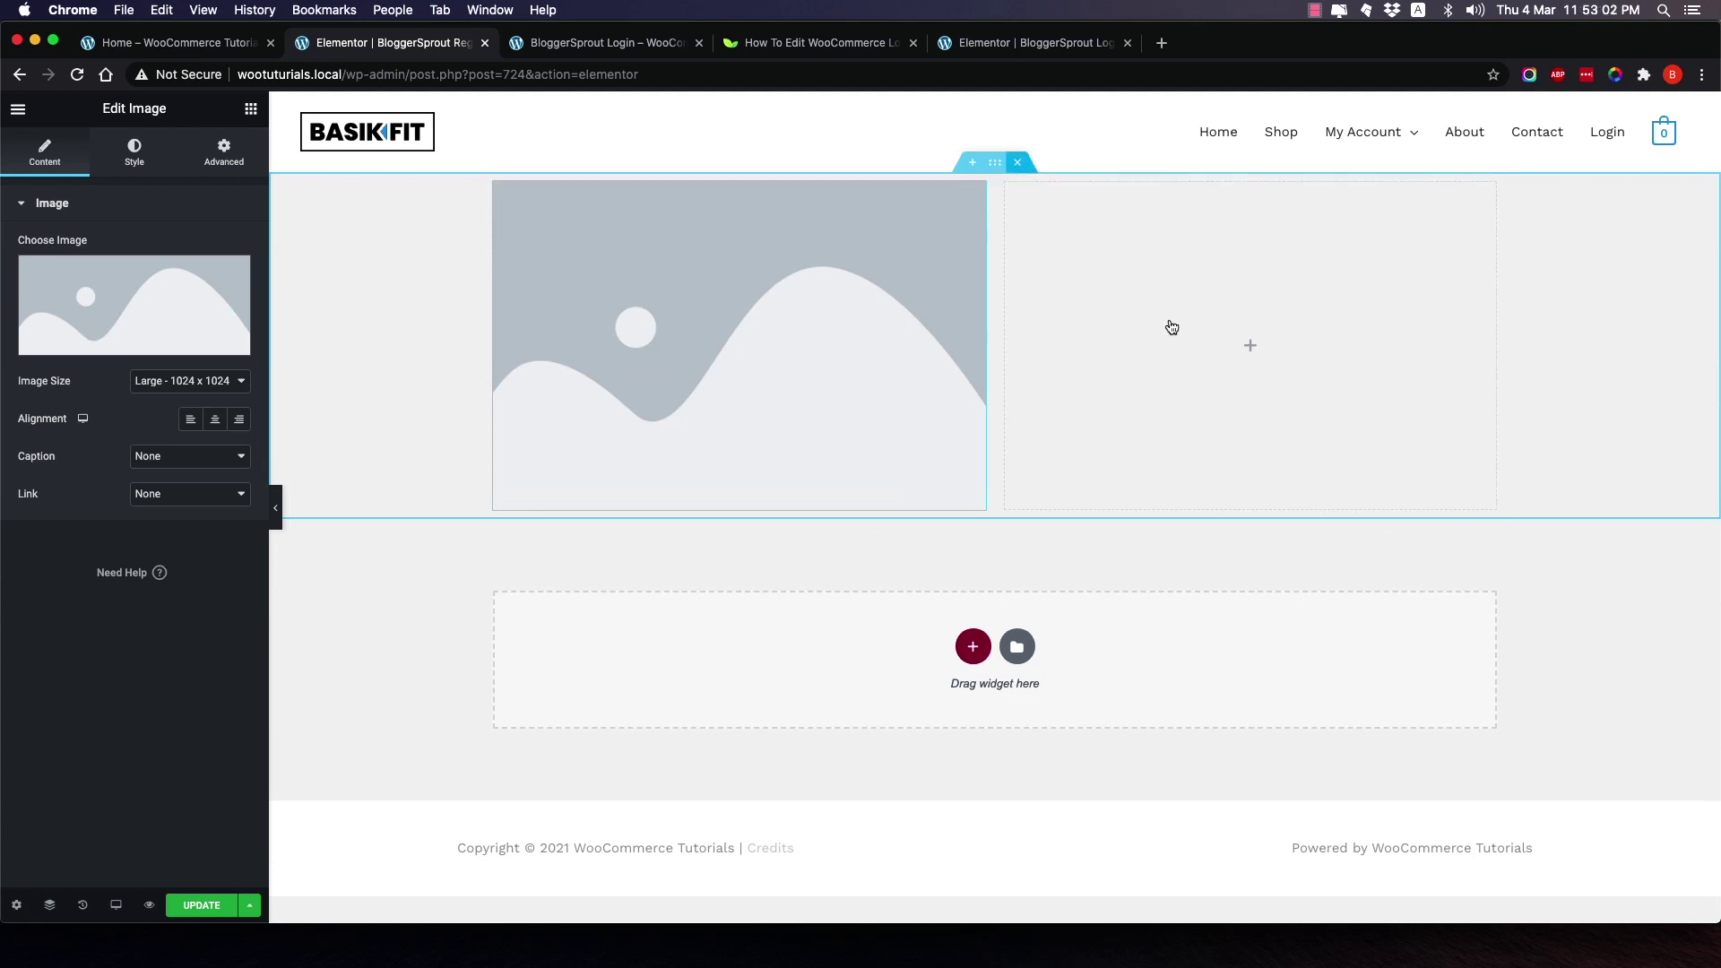
pyautogui.press('Delete')
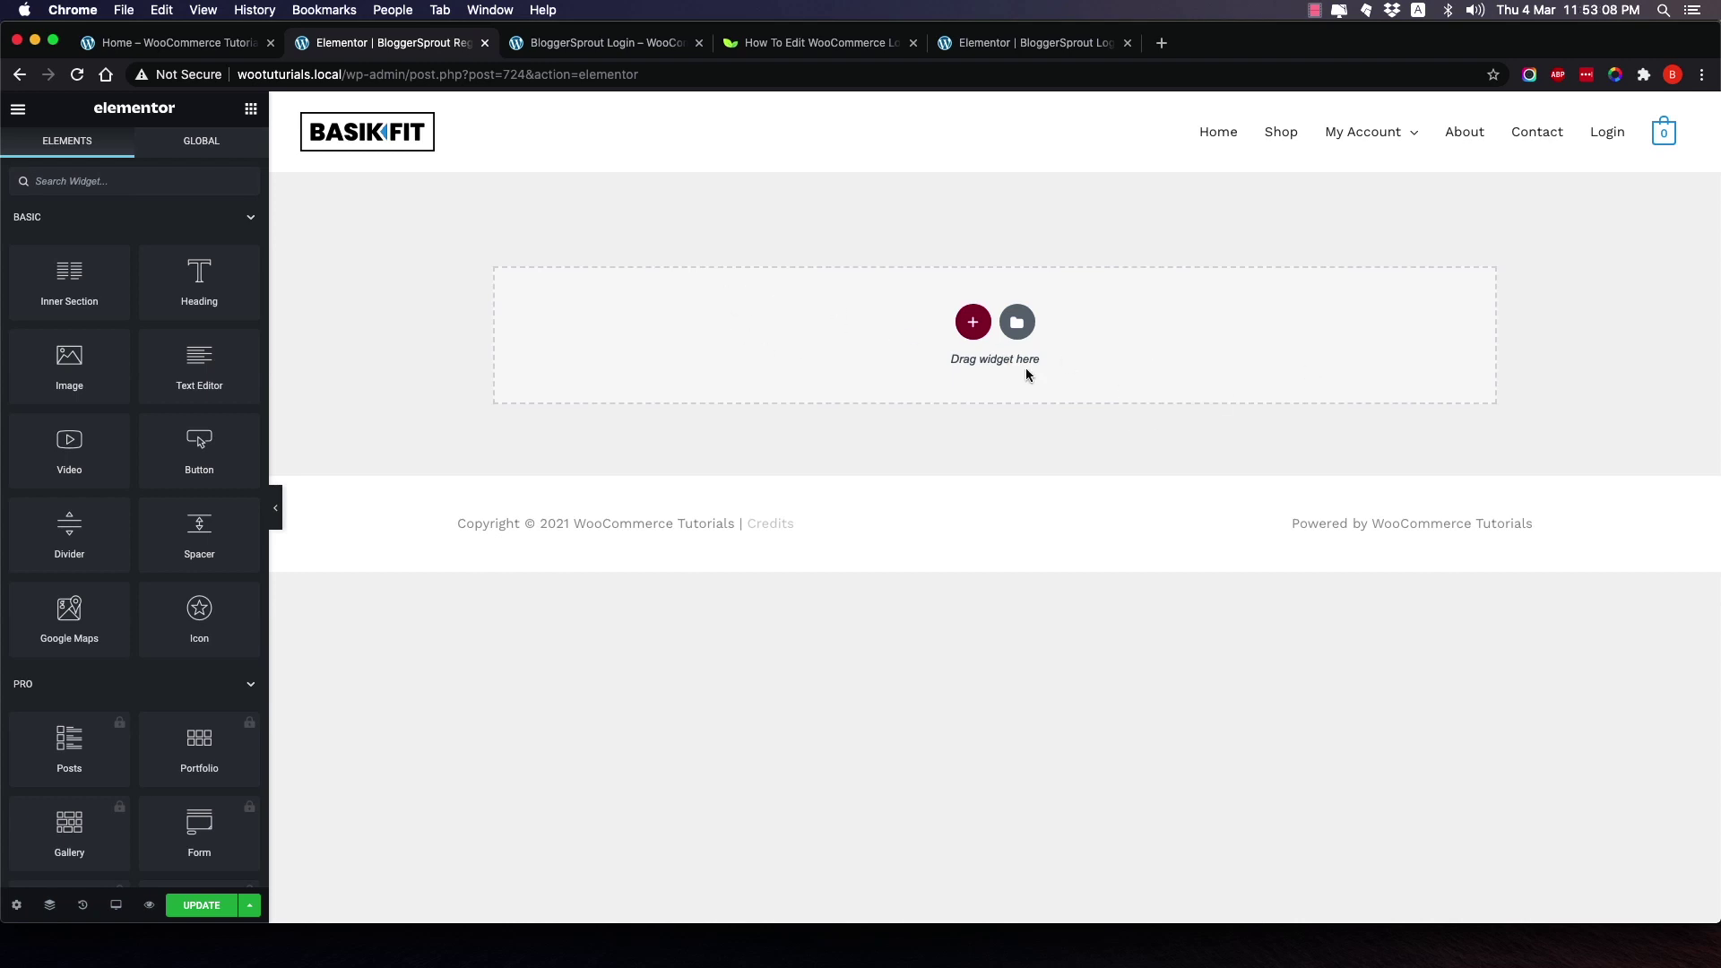
# Paste the copied shoe-themed login section into the empty registration page.
pyautogui.rightClick(804, 314)
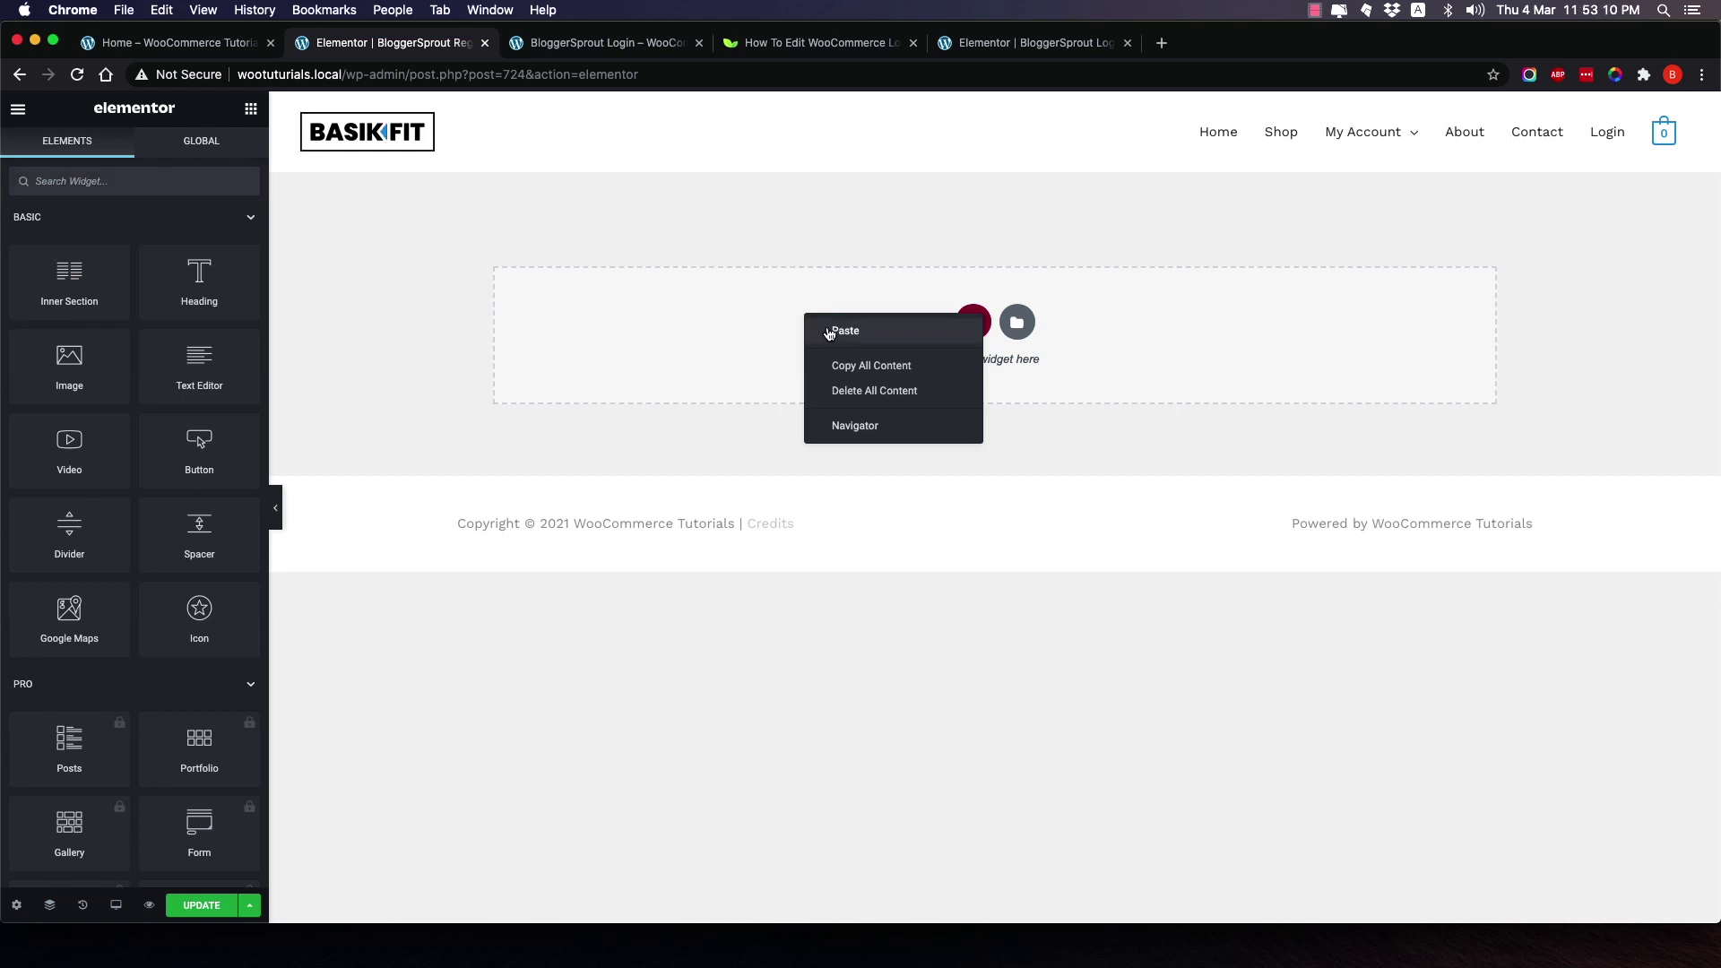
pyautogui.press('super+v')
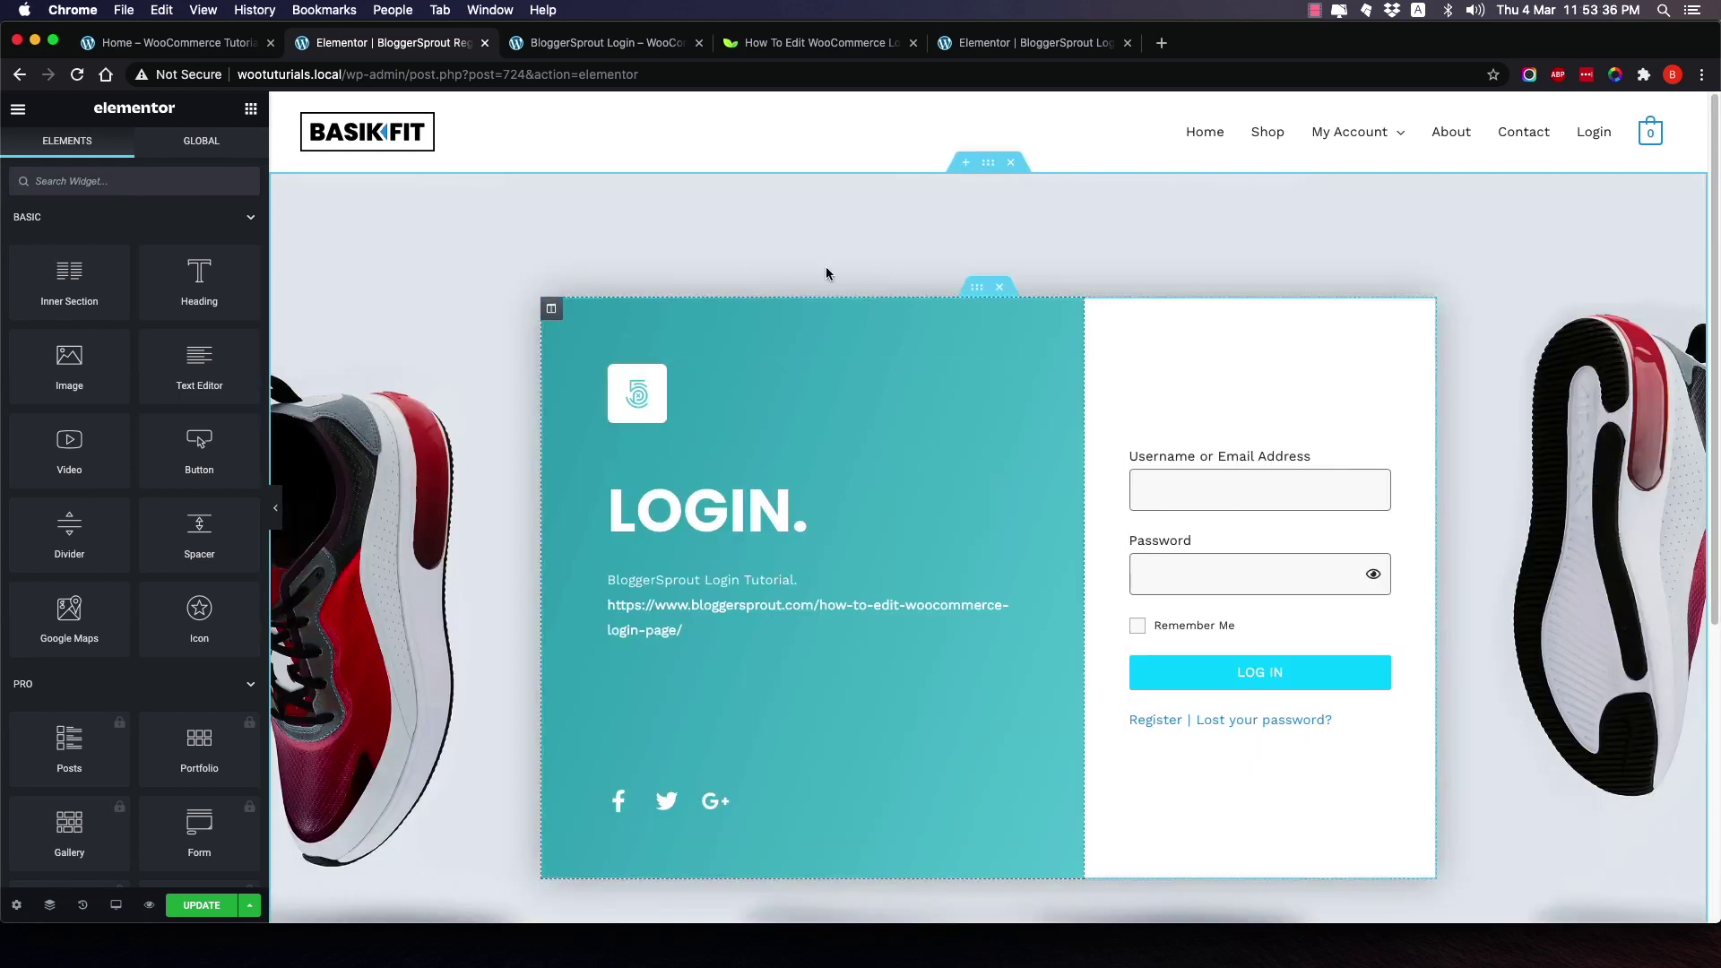
# Replace the LOGIN heading text in the teal column with "Register.".
pyautogui.click(689, 528)
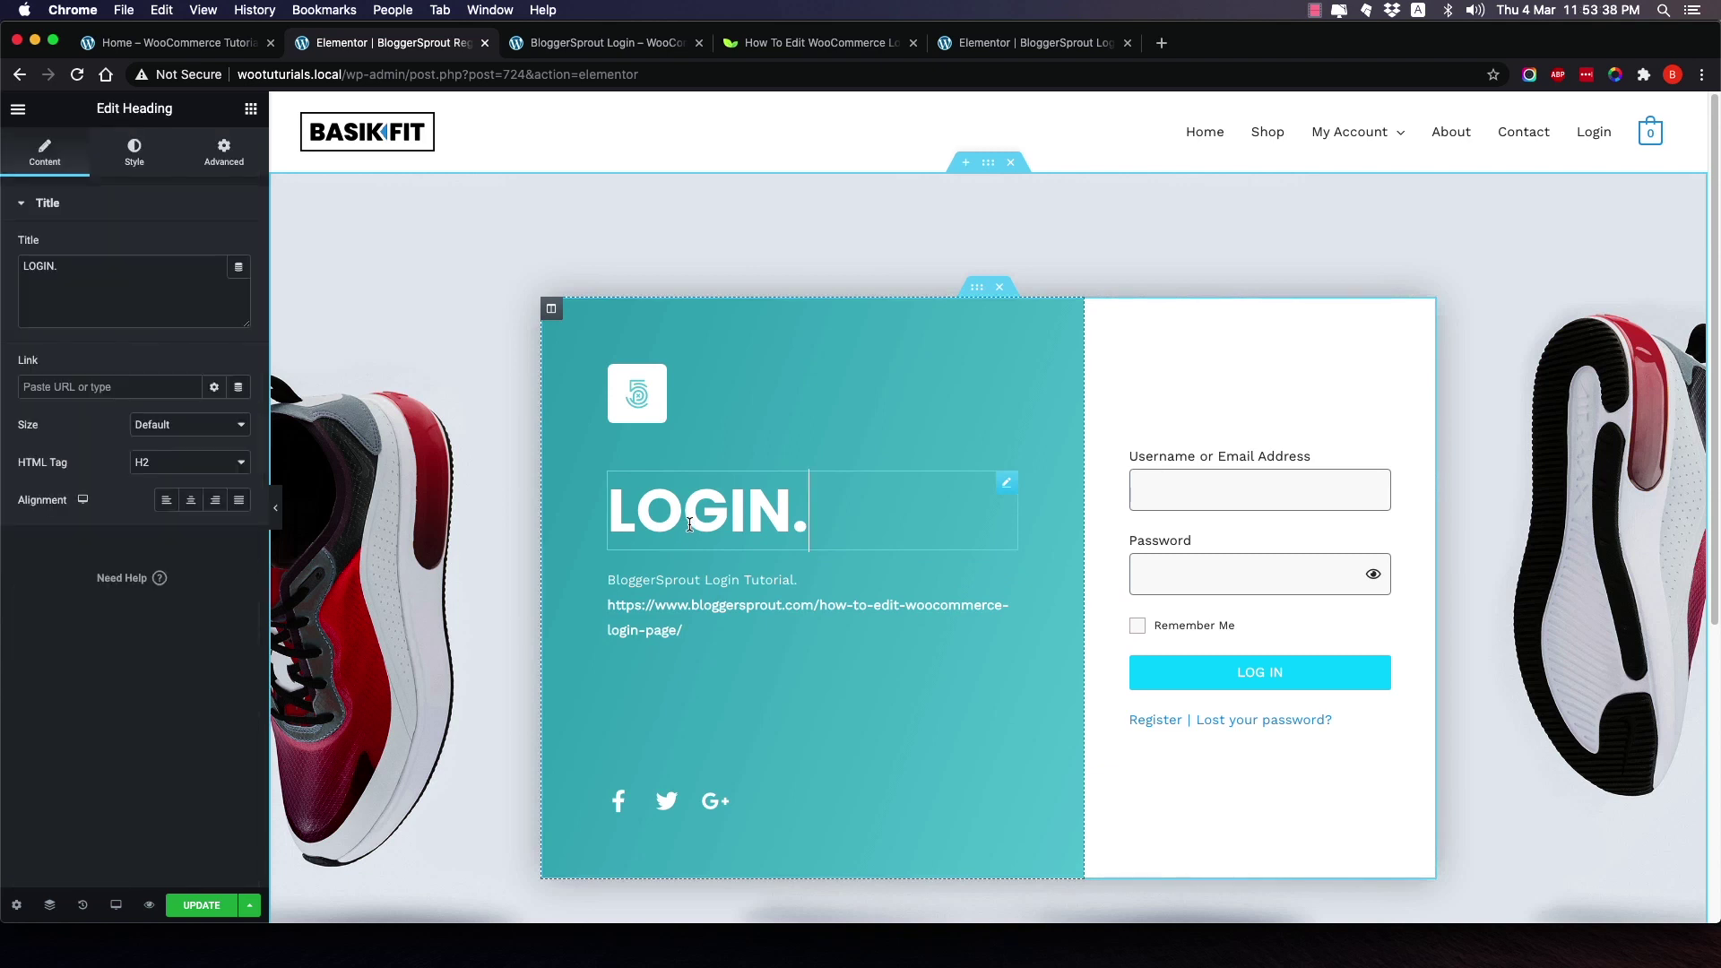
pyautogui.moveTo(792, 518); pyautogui.dragTo(620, 502)
pyautogui.write('Regis')
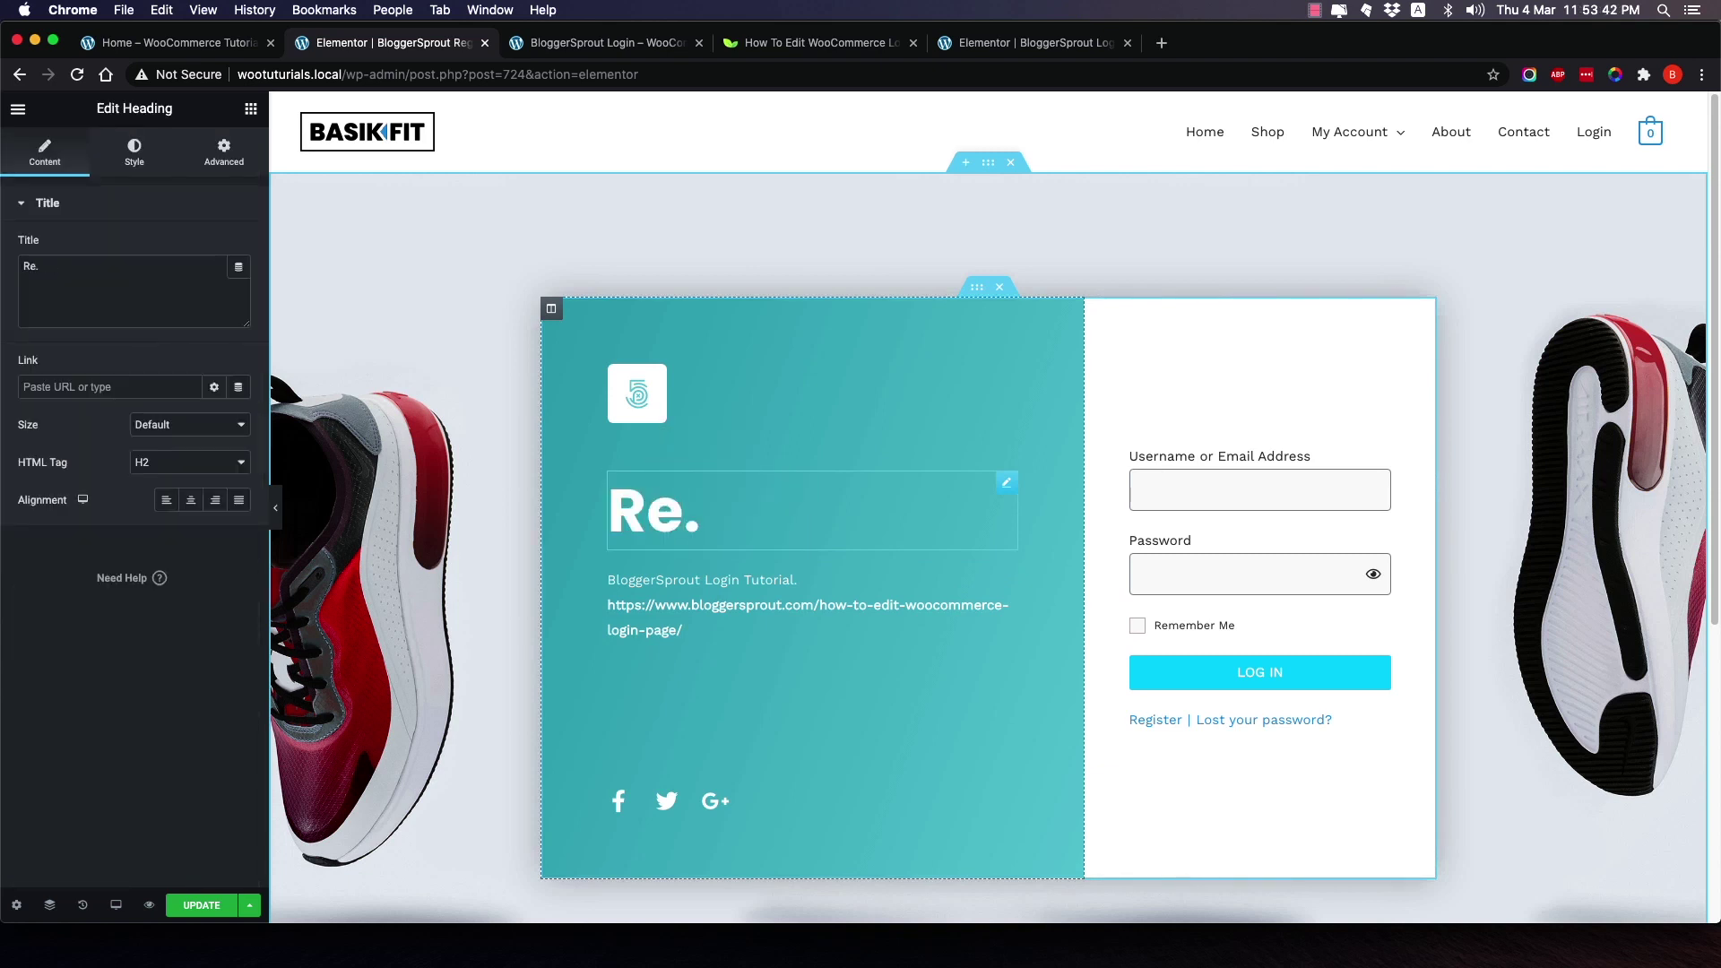
pyautogui.write('ter')
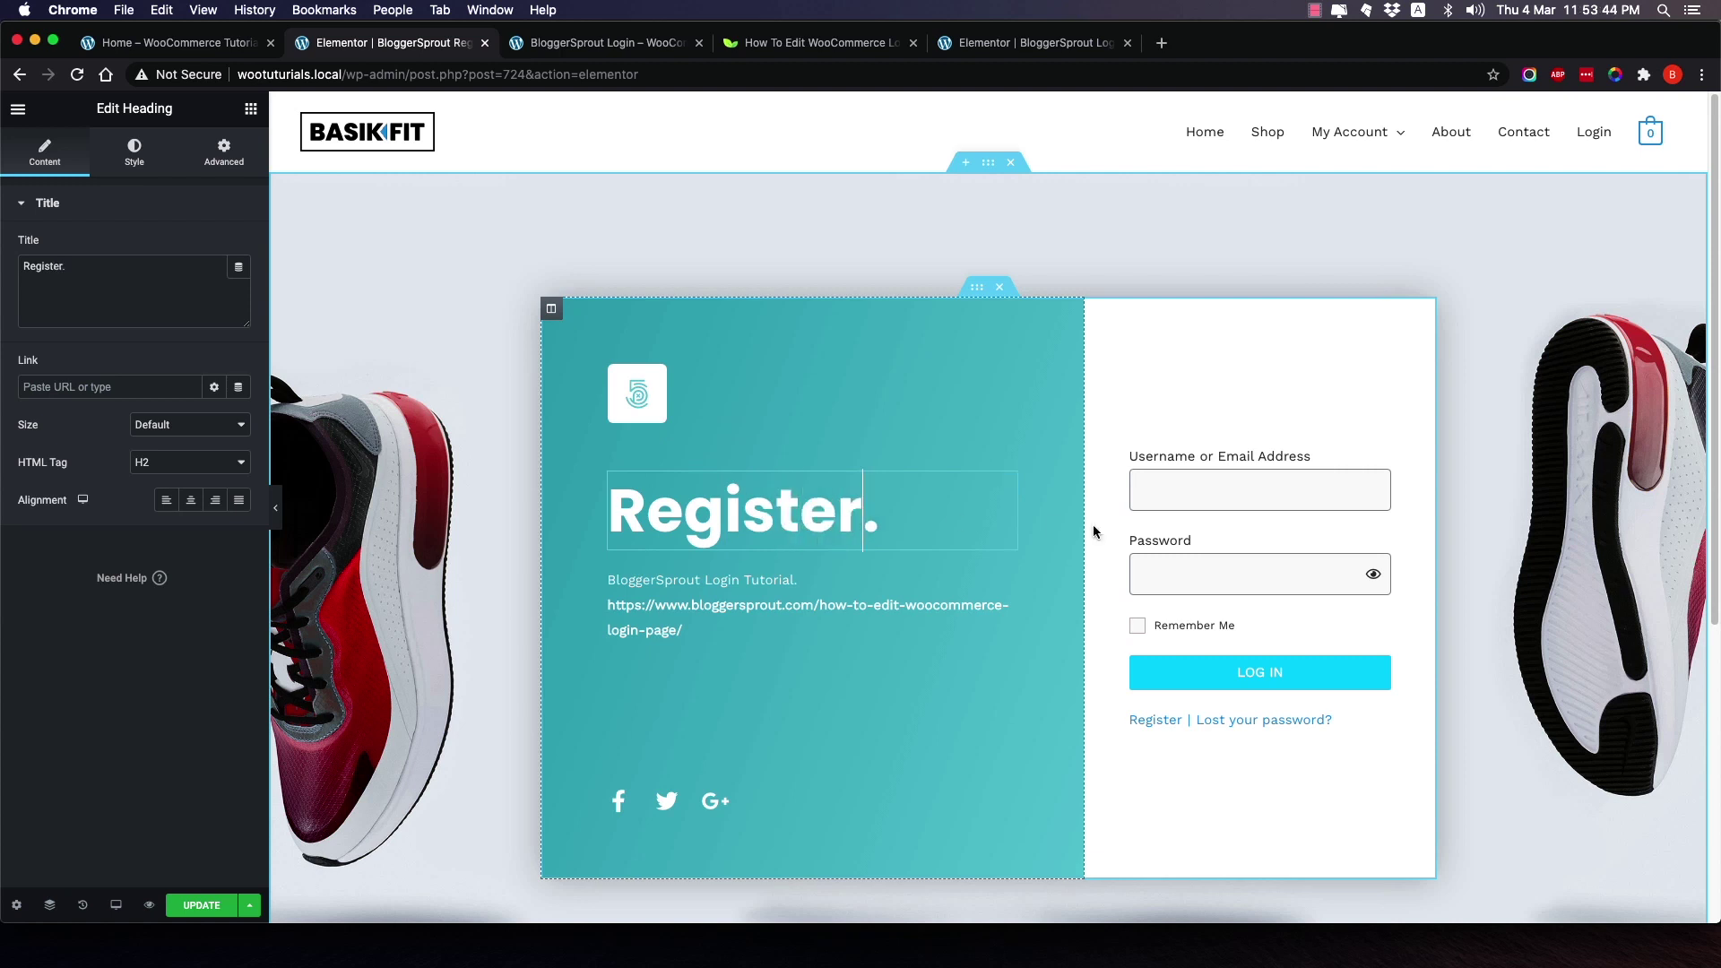
# Delete the Login Form widget from the white column beside the heading.
pyautogui.click(1260, 521)
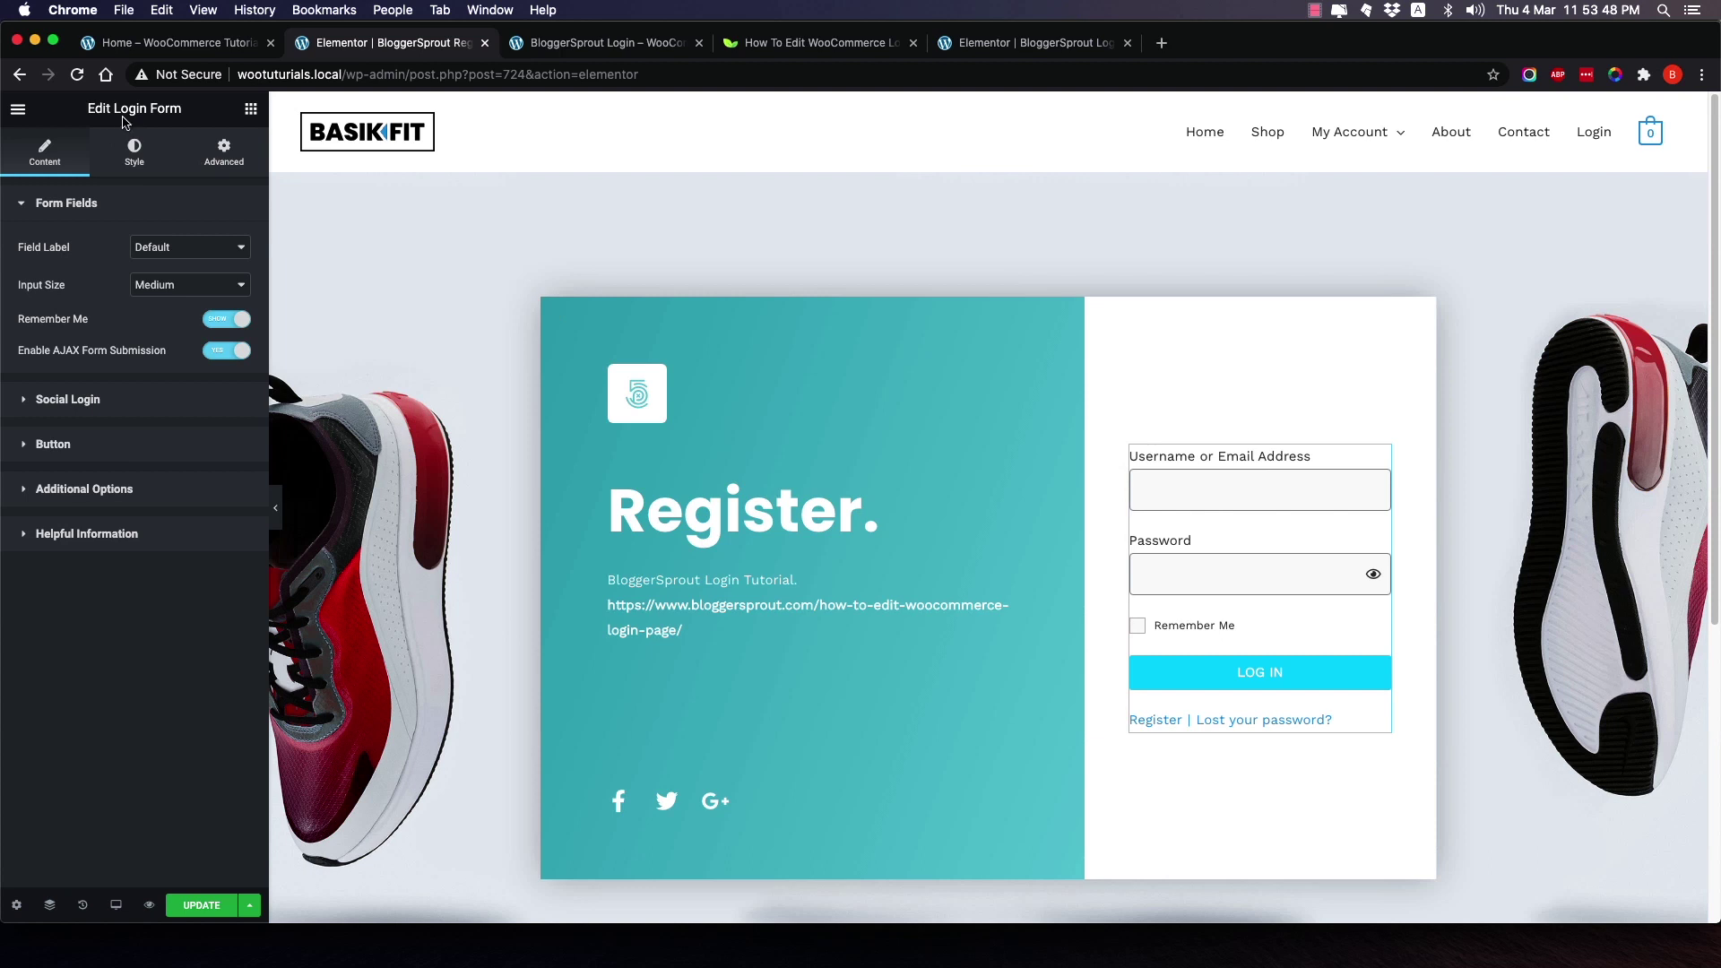
pyautogui.rightClick(1245, 516)
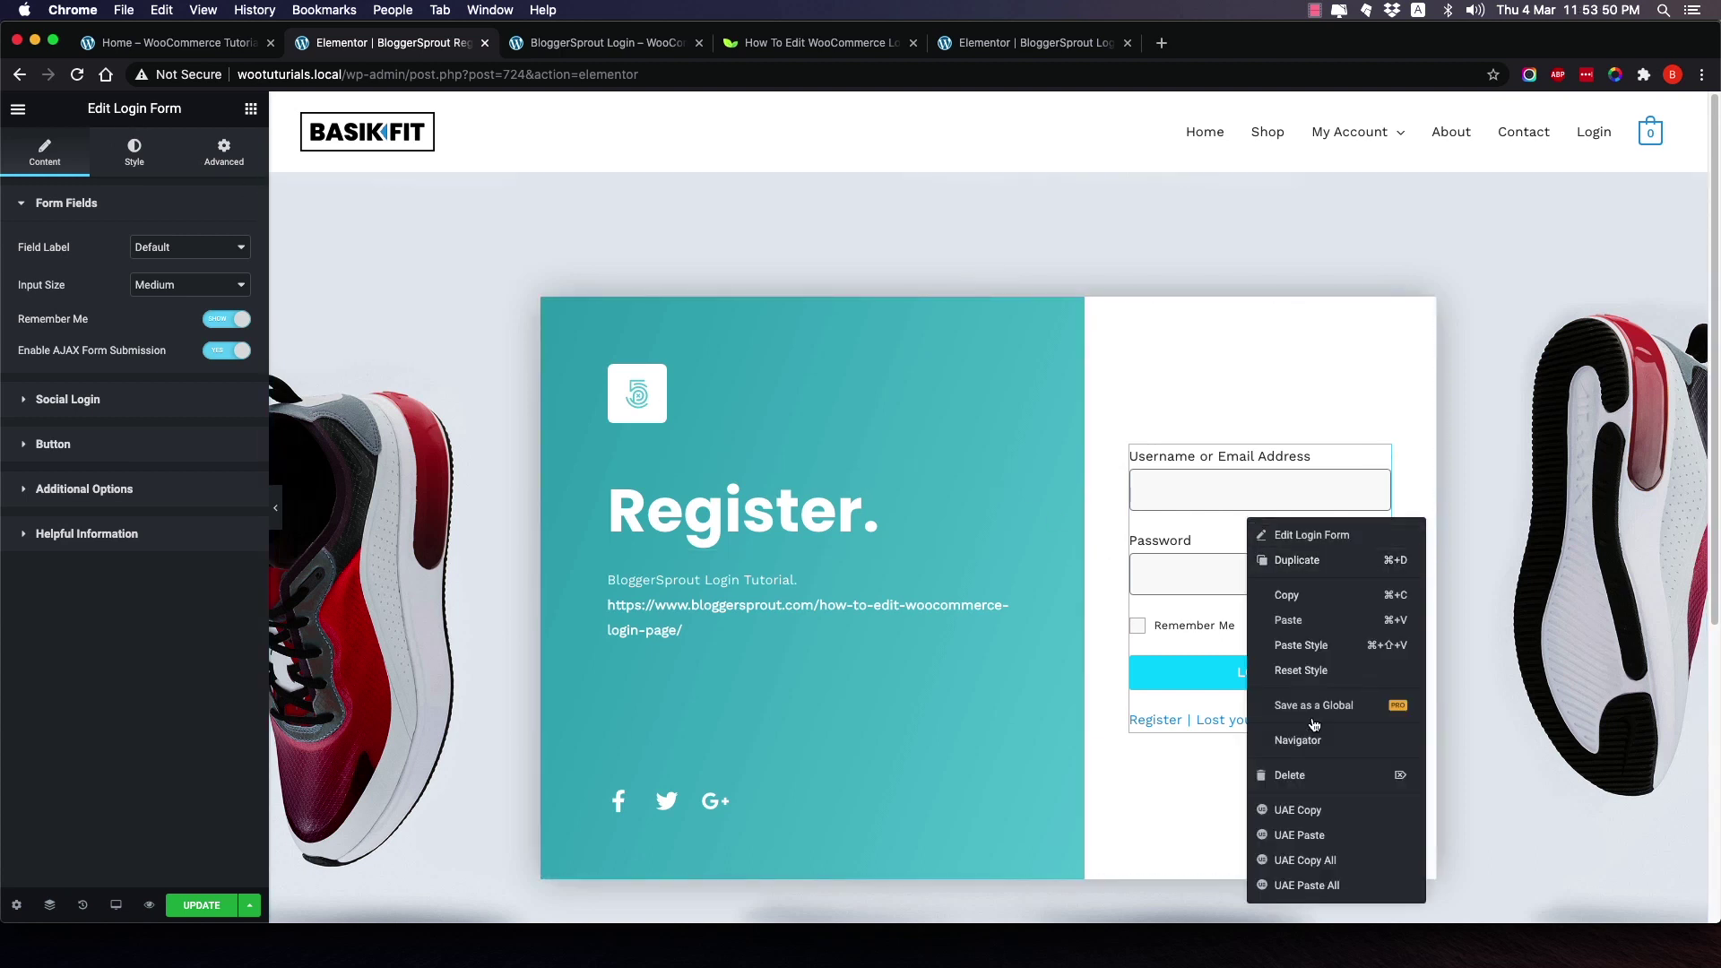
pyautogui.click(1308, 780)
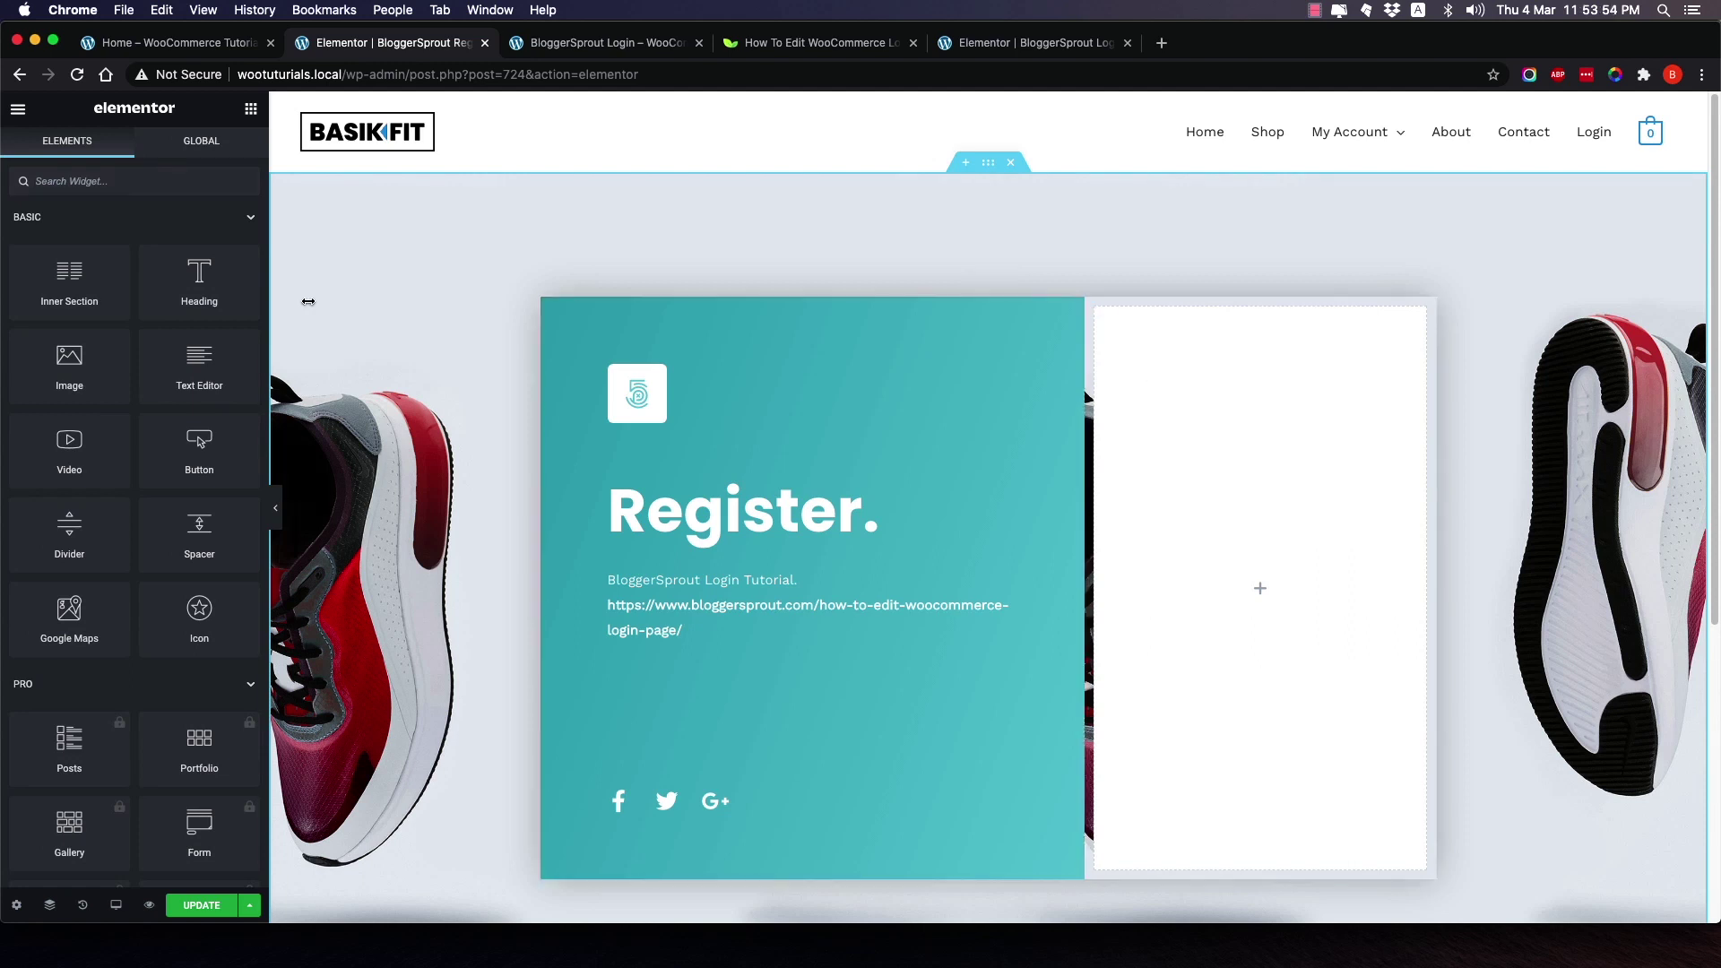
# Place the Ultimate Addons User Registration Form widget in the empty white column.
pyautogui.click(238, 217)
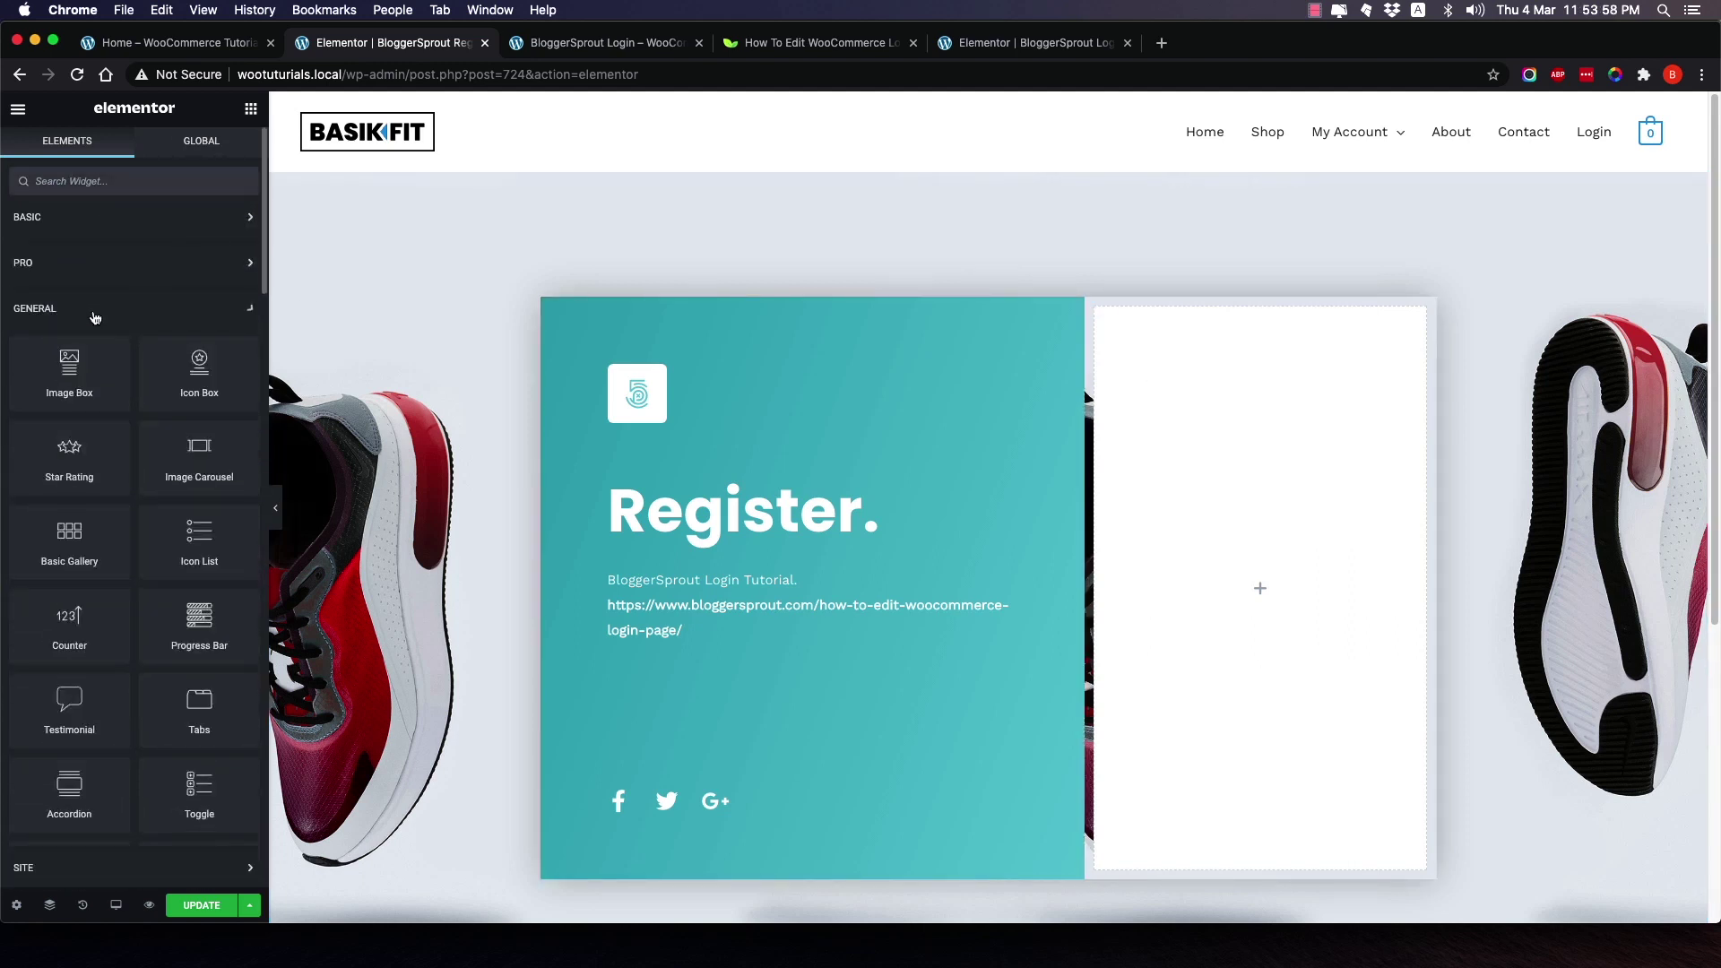
pyautogui.click(99, 308)
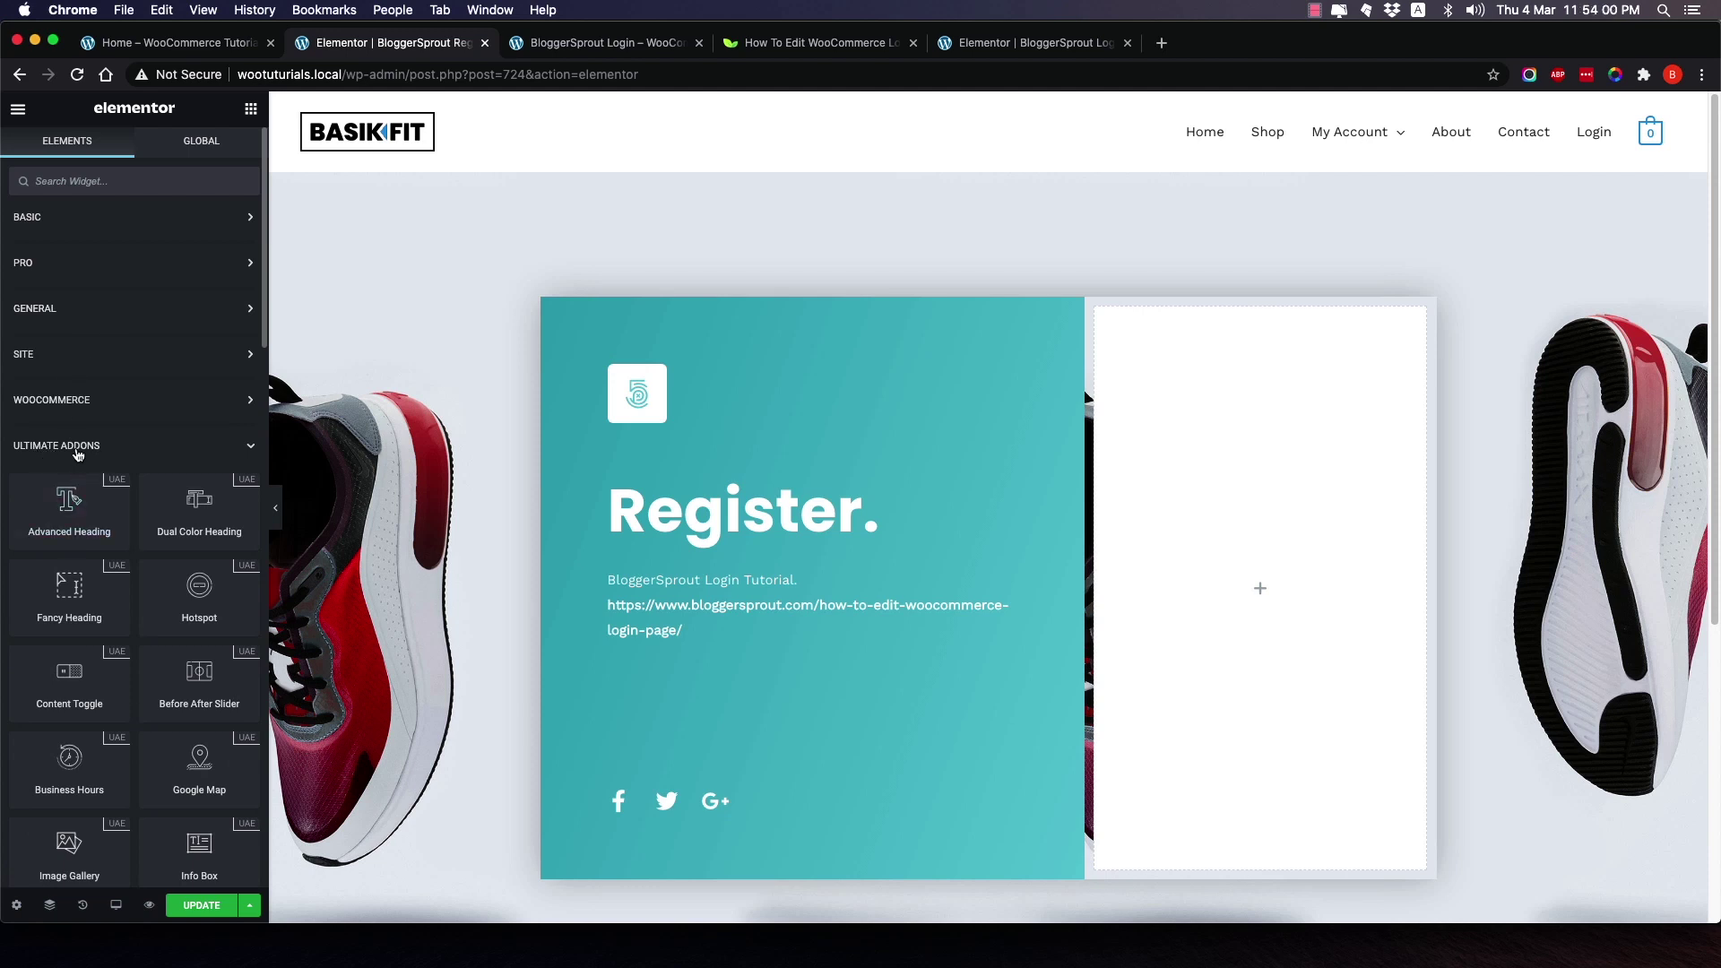
pyautogui.scroll(-15, 169, 424)
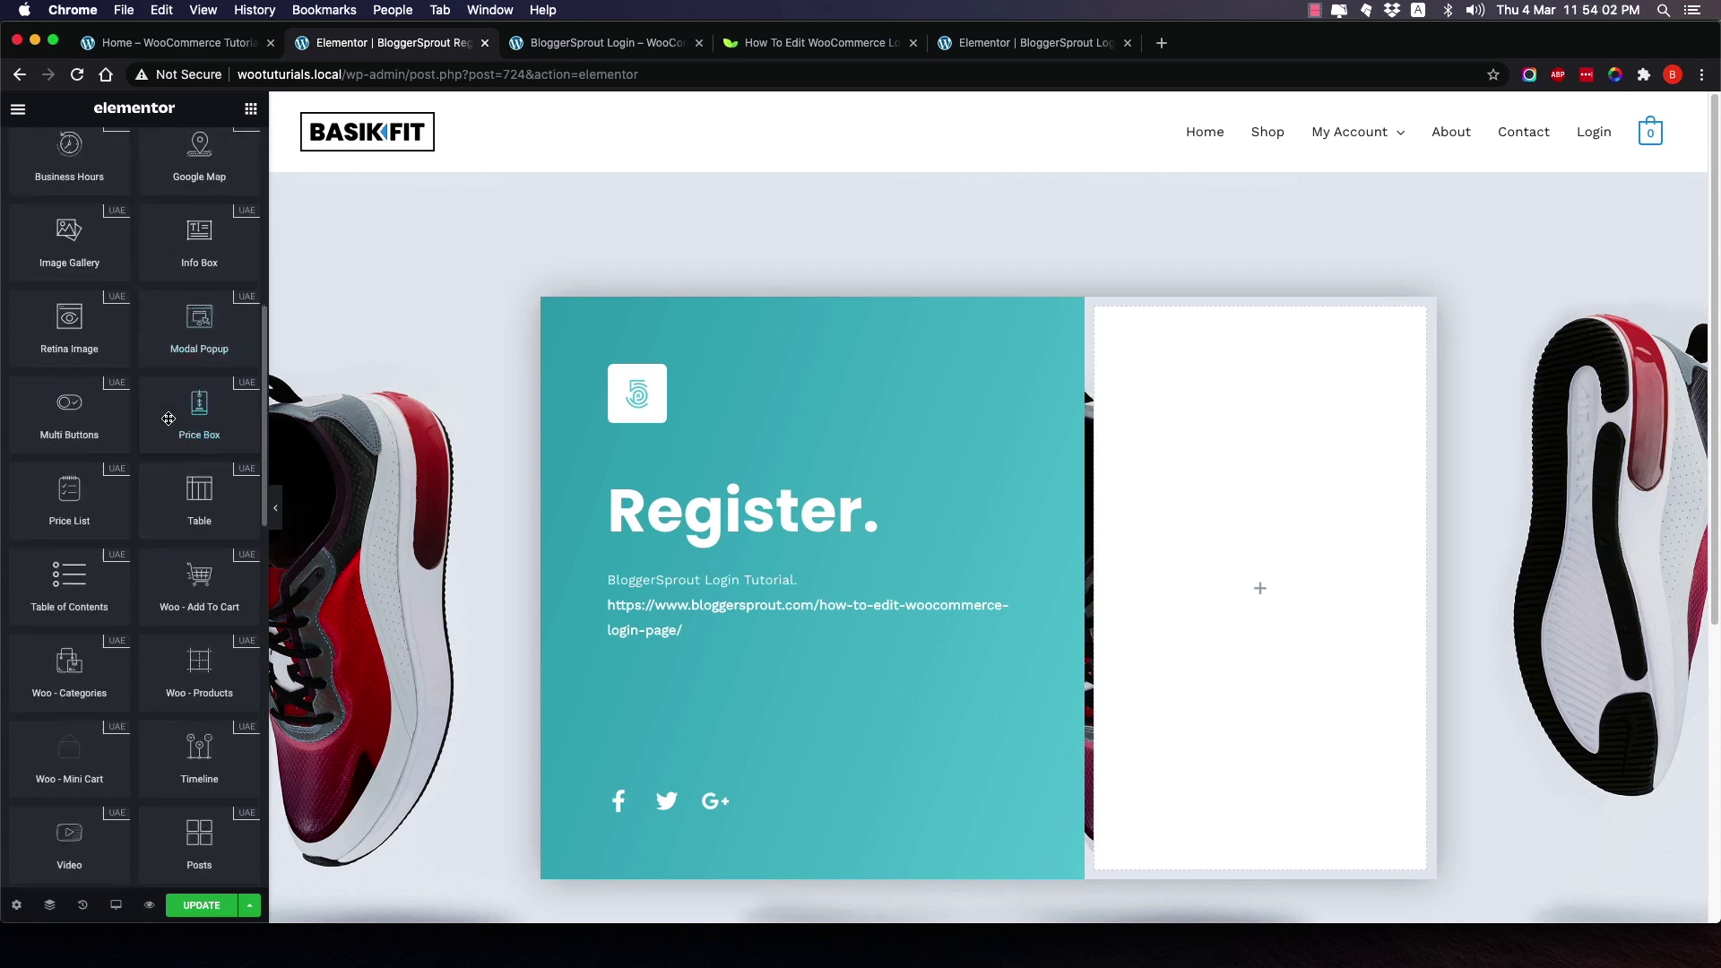
pyautogui.scroll(-5, 169, 419)
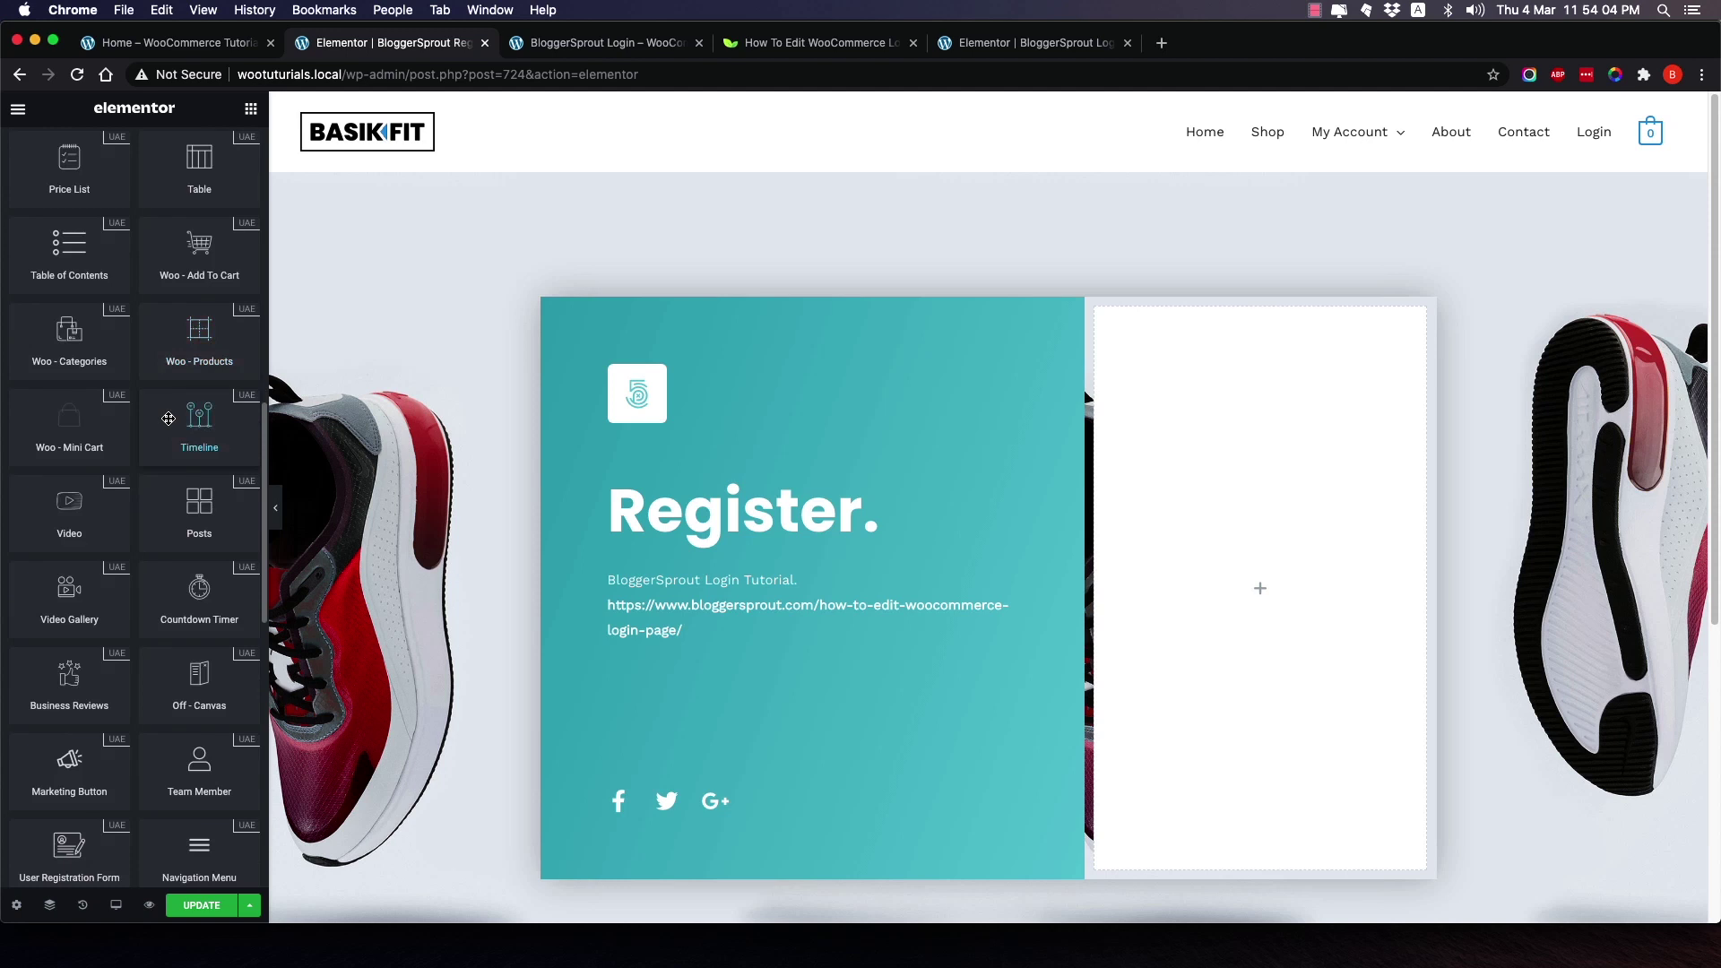
pyautogui.scroll(-2, 169, 419)
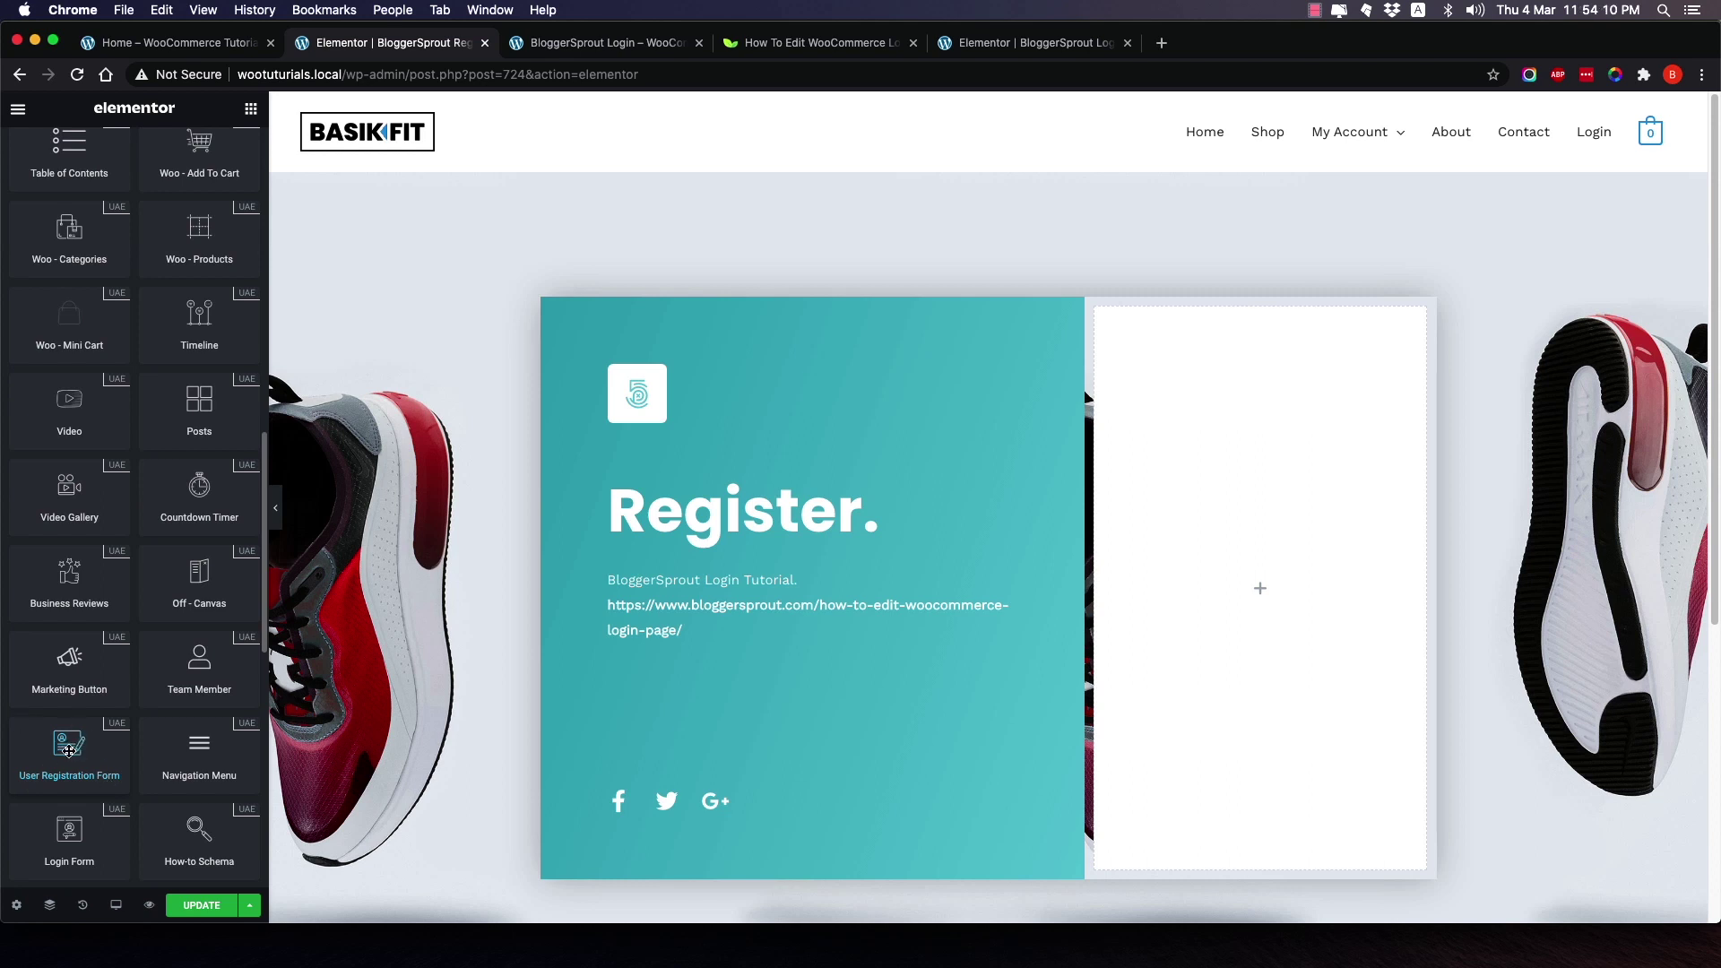
pyautogui.moveTo(71, 750); pyautogui.dragTo(1195, 579)
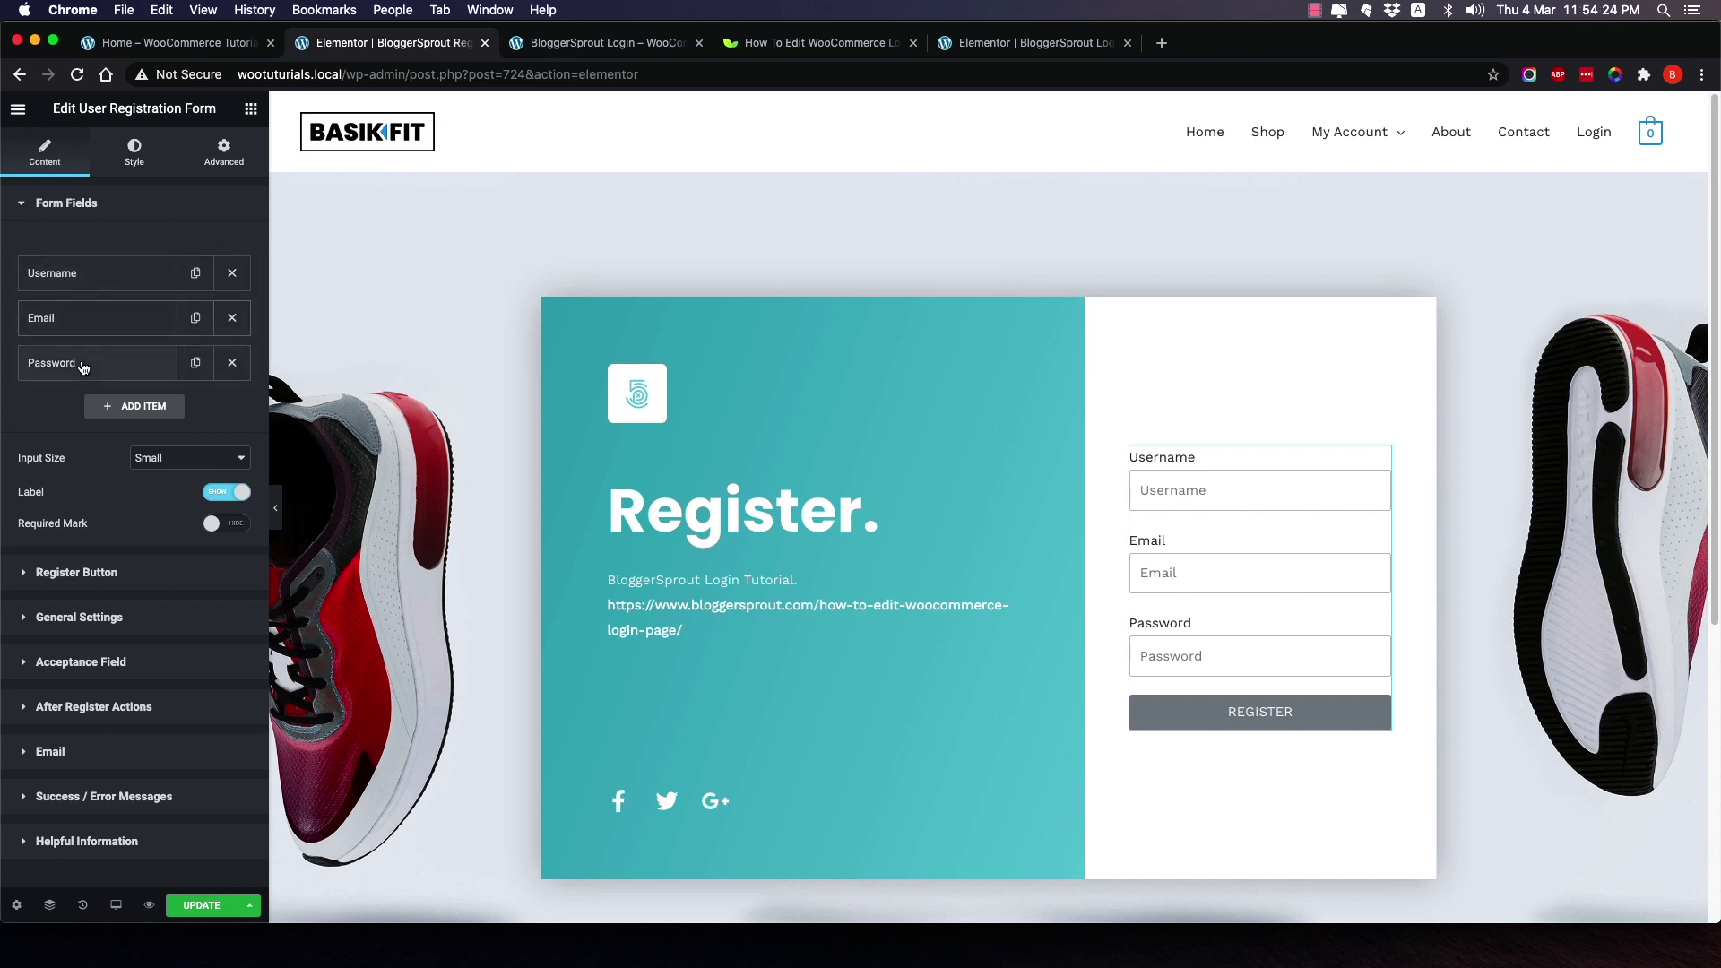
# Add a required form field of type Confirm Password with the label "Confirm Passowrd".
pyautogui.click(94, 408)
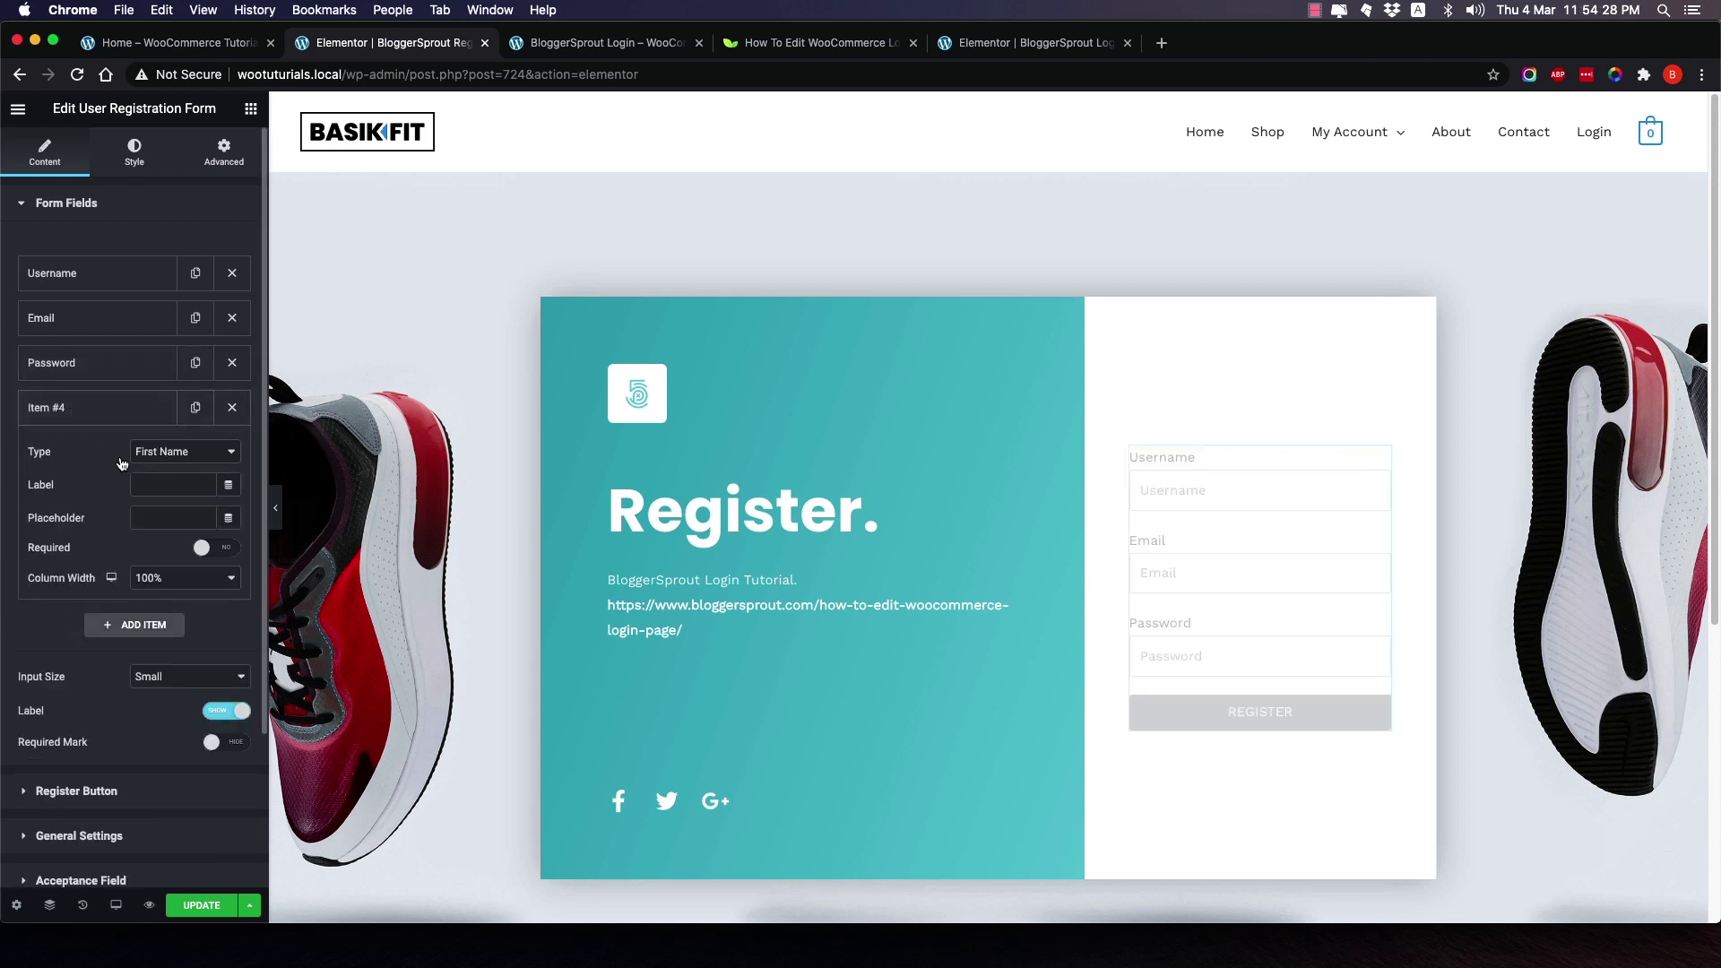
pyautogui.click(173, 453)
pyautogui.click(187, 435)
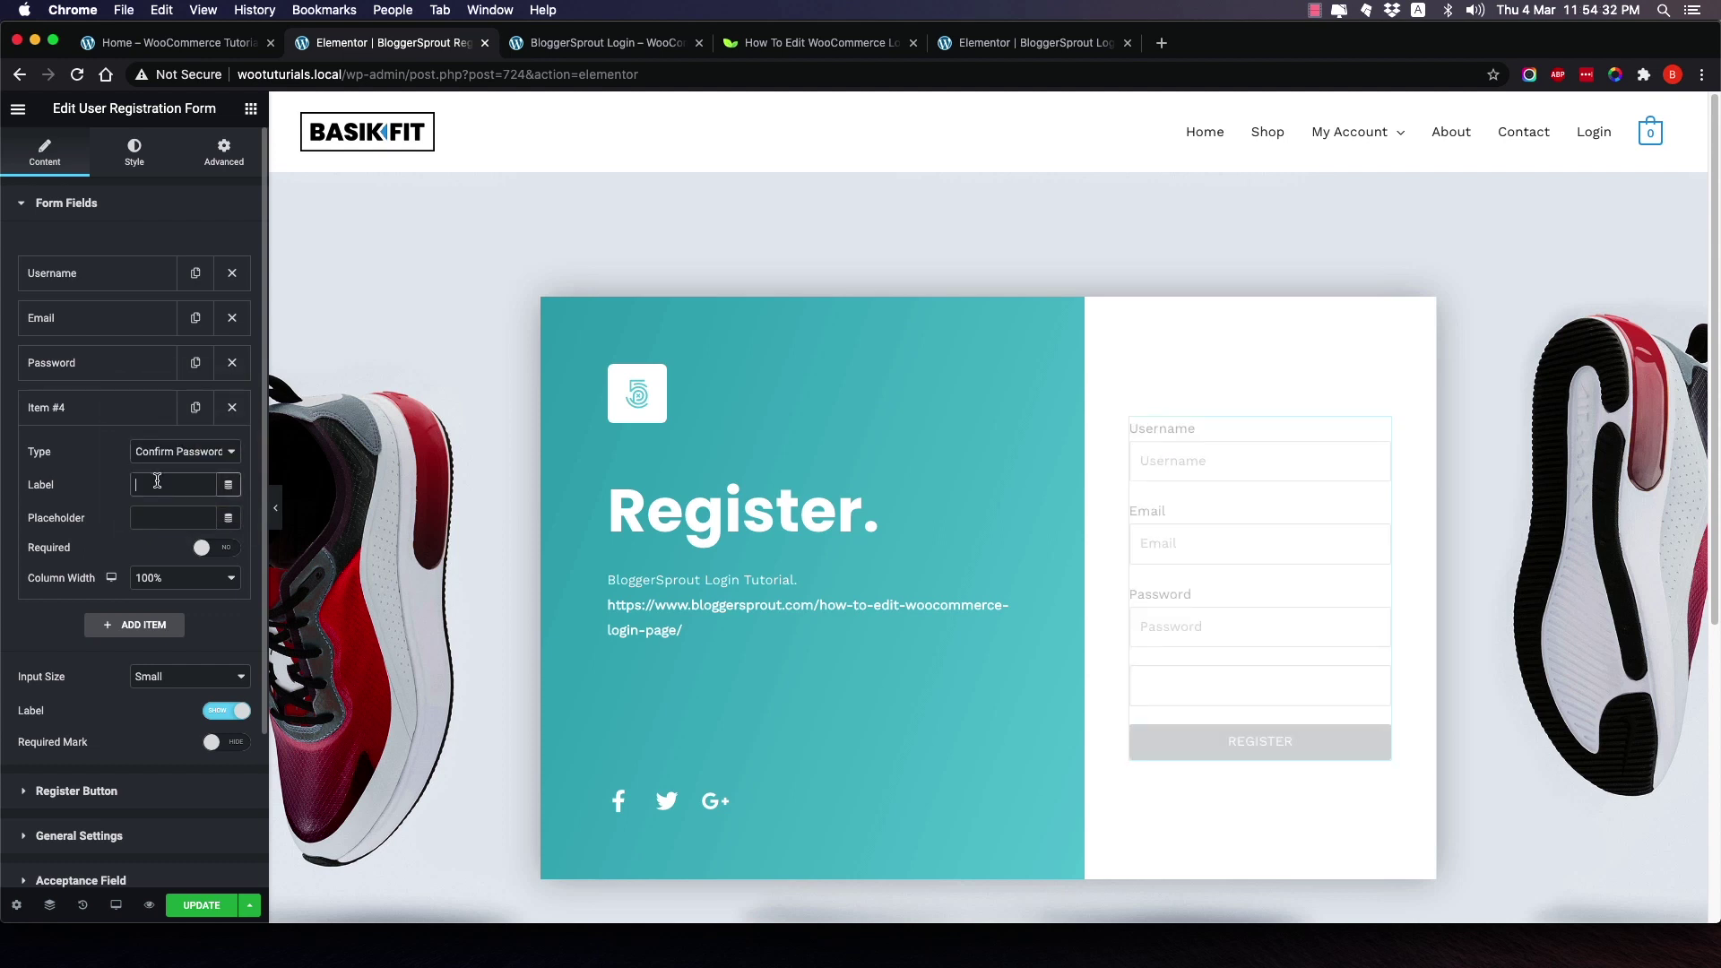
pyautogui.write('Confirm Passowrd')
pyautogui.click(218, 548)
pyautogui.click(126, 419)
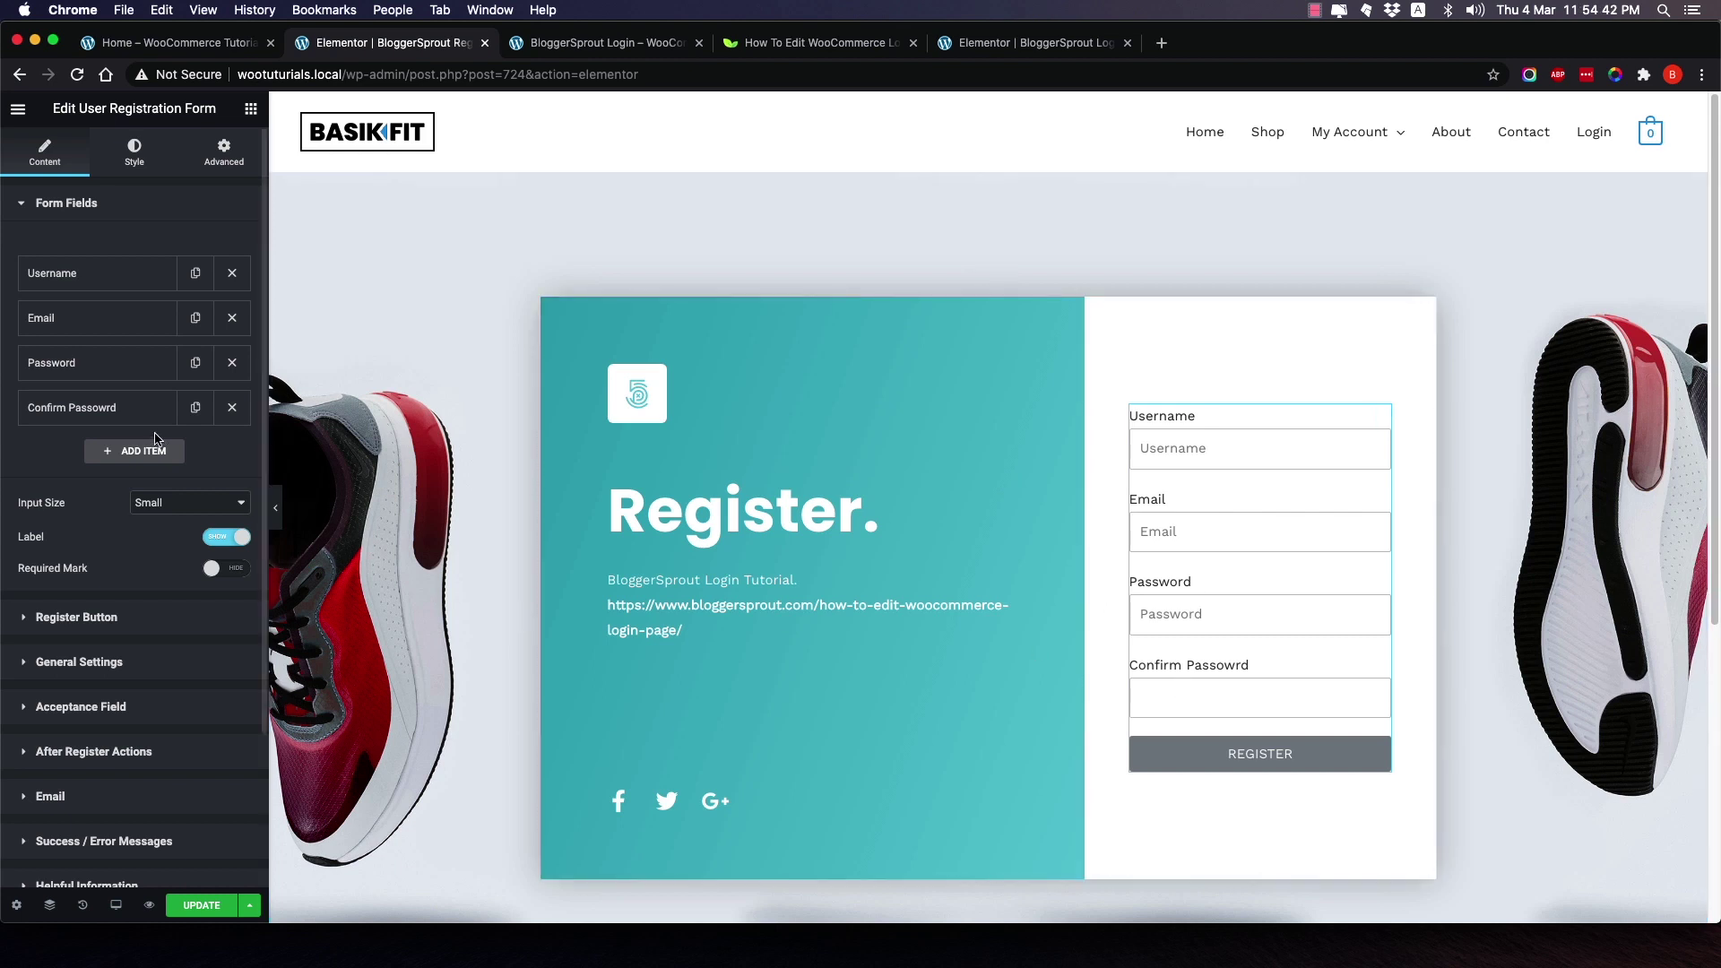
# Copy the confirm password field's label "Confirm Passowrd" into its placeholder.
pyautogui.click(99, 408)
pyautogui.click(154, 482)
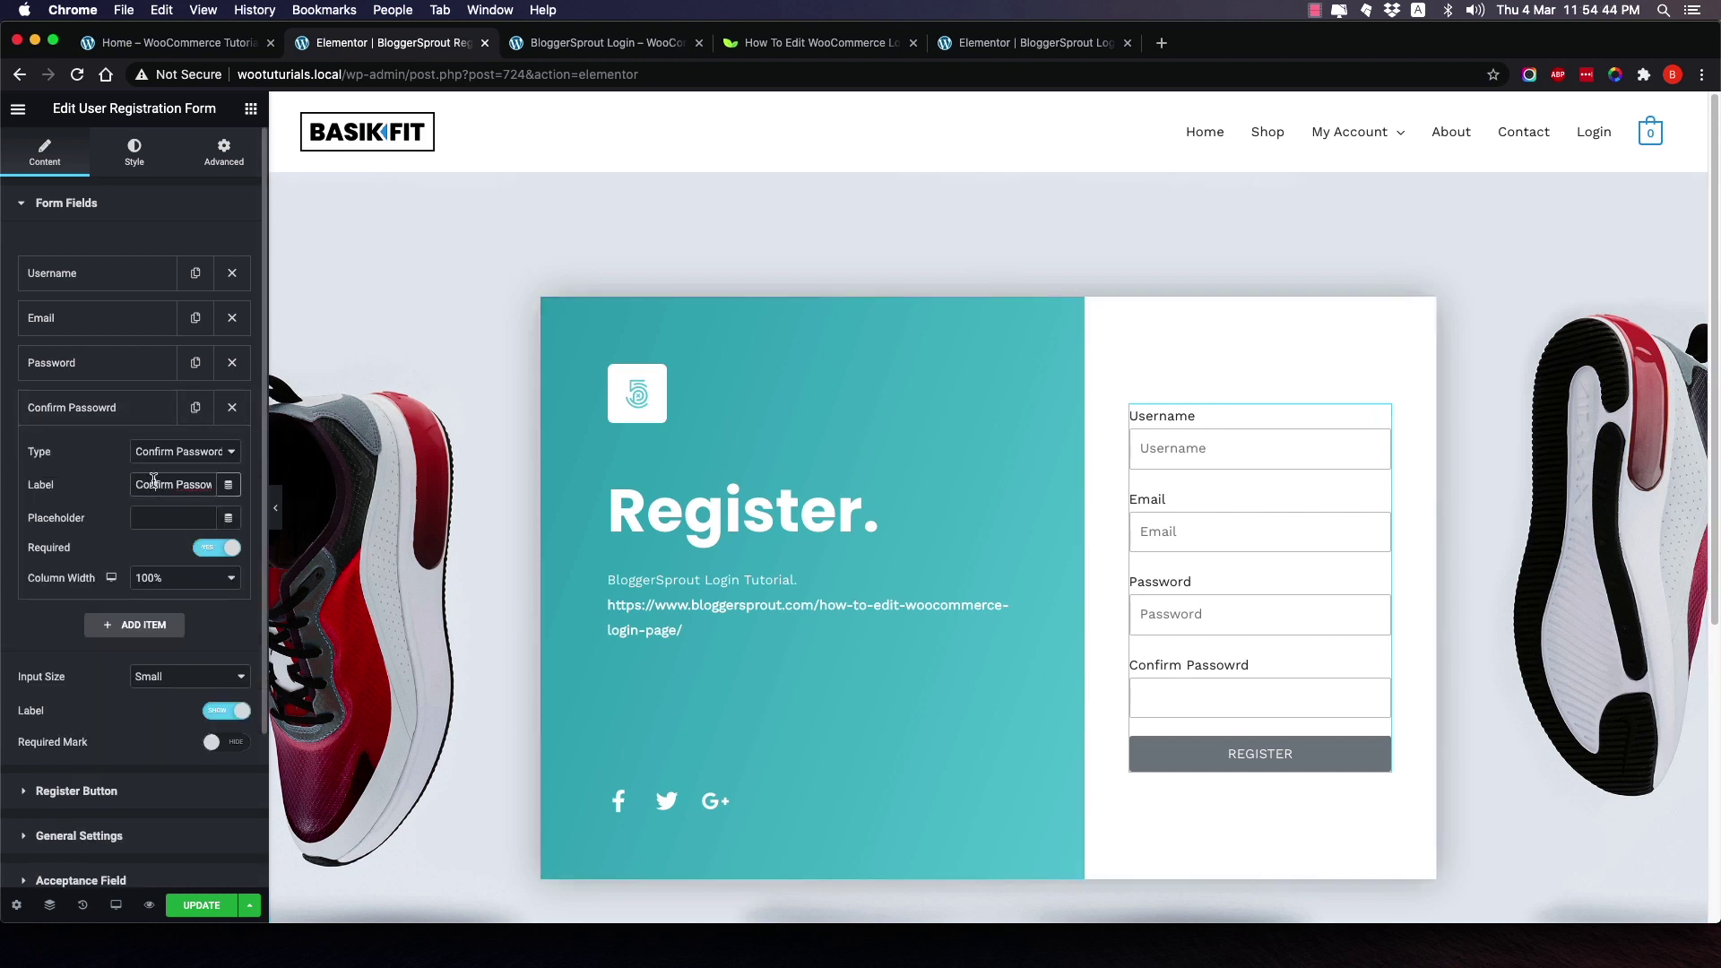
pyautogui.press('super+a')
pyautogui.press('super+c')
pyautogui.click(157, 518)
pyautogui.press('super+v')
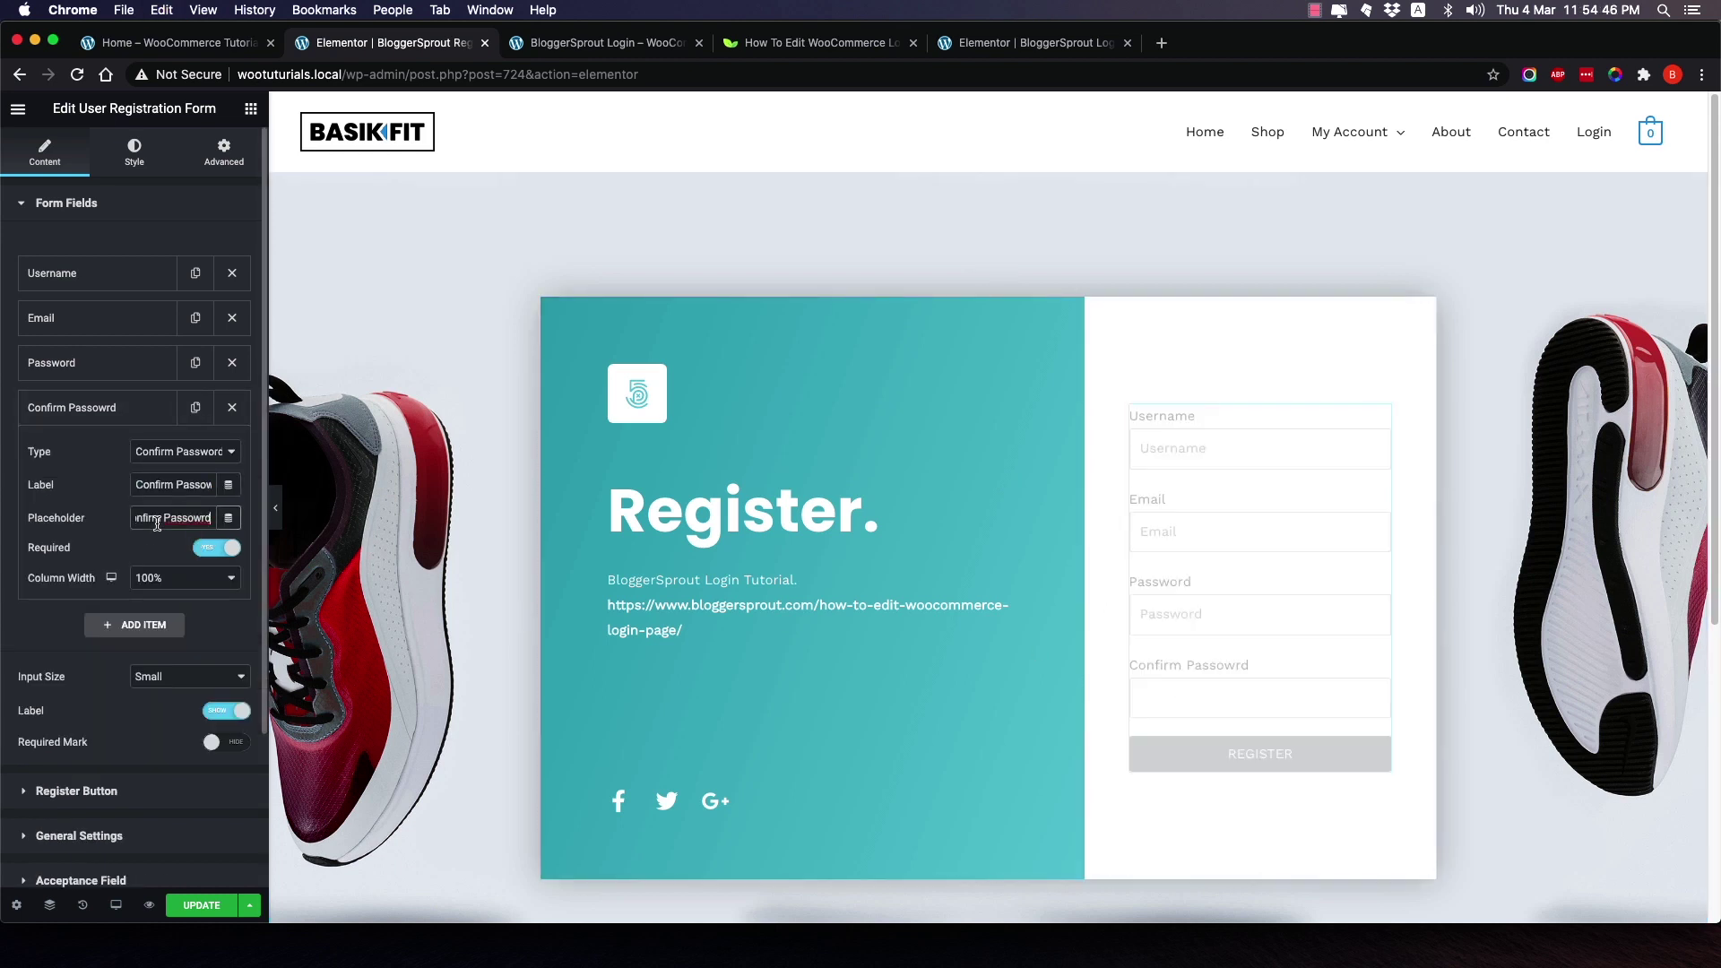
pyautogui.click(137, 406)
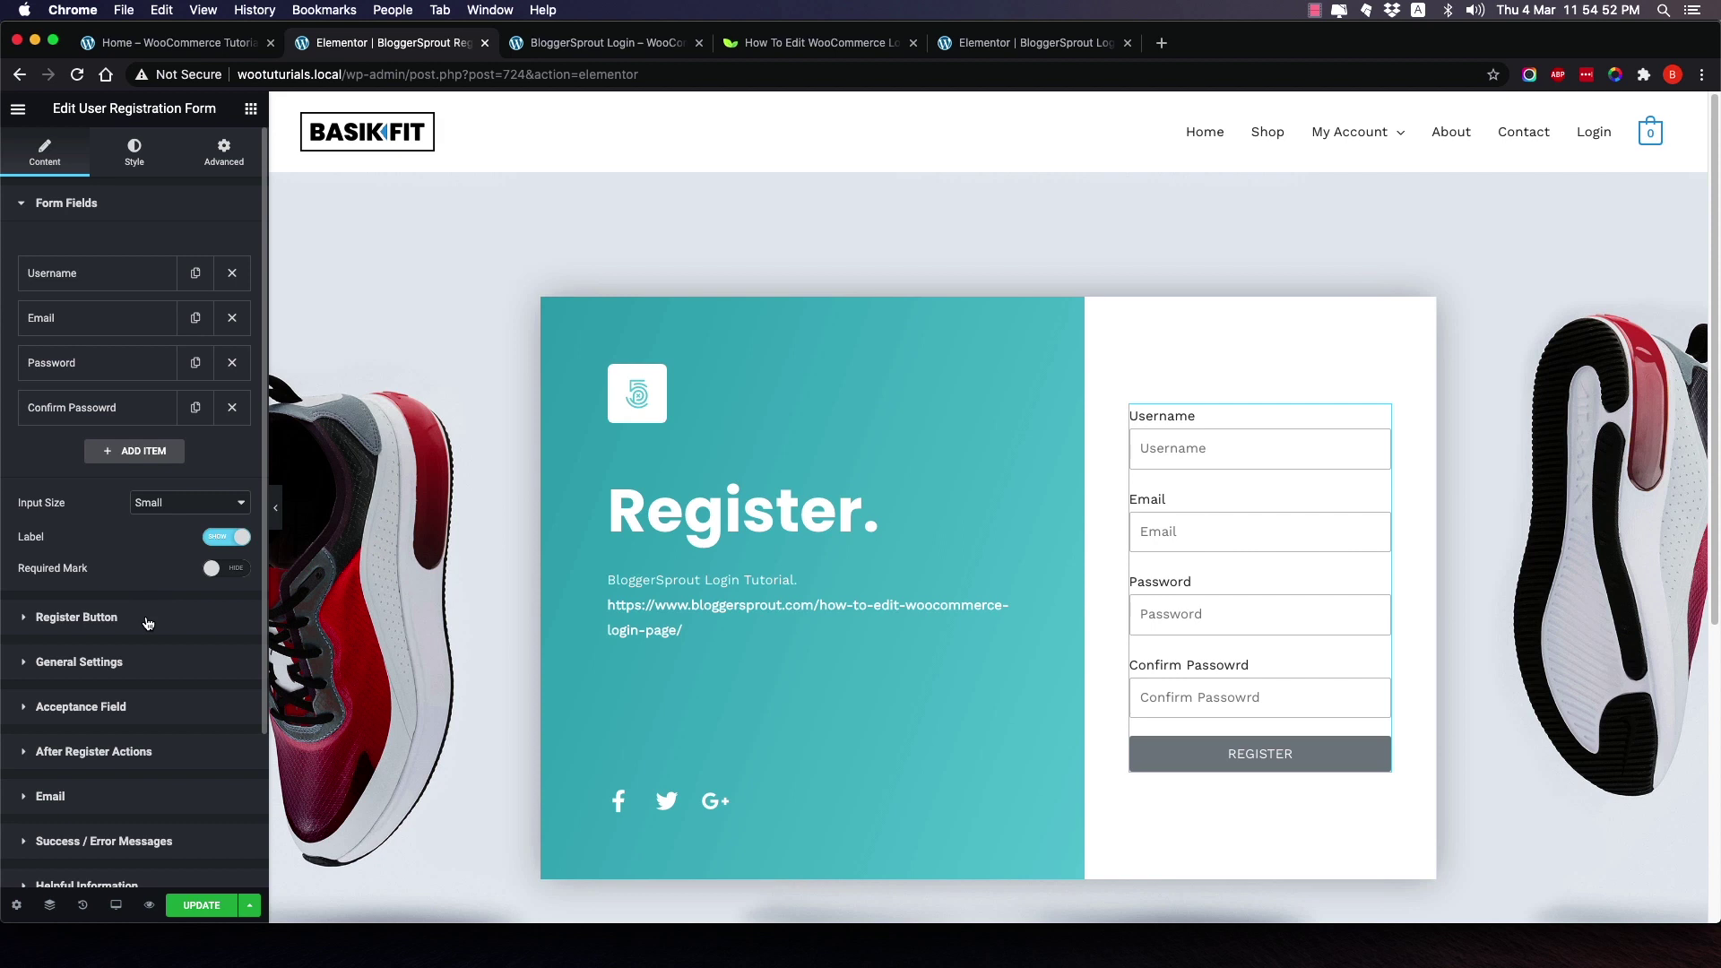
# Set the registration form's input size to Medium and open the Register Button settings.
pyautogui.click(148, 511)
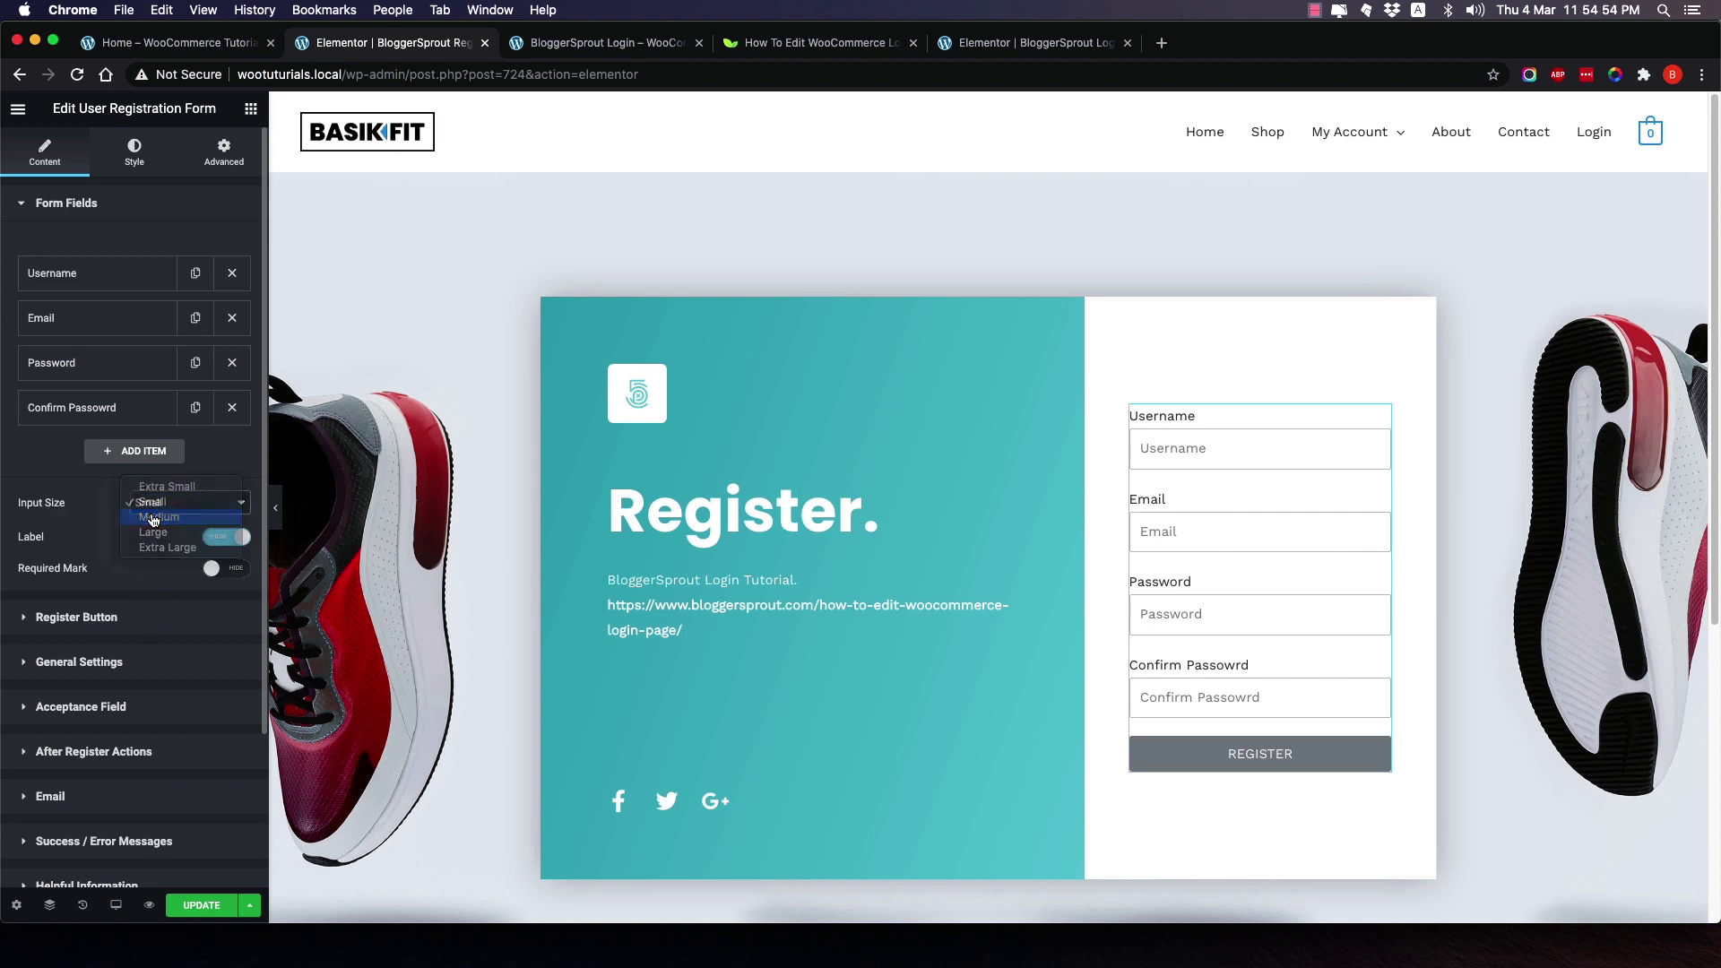
pyautogui.click(151, 519)
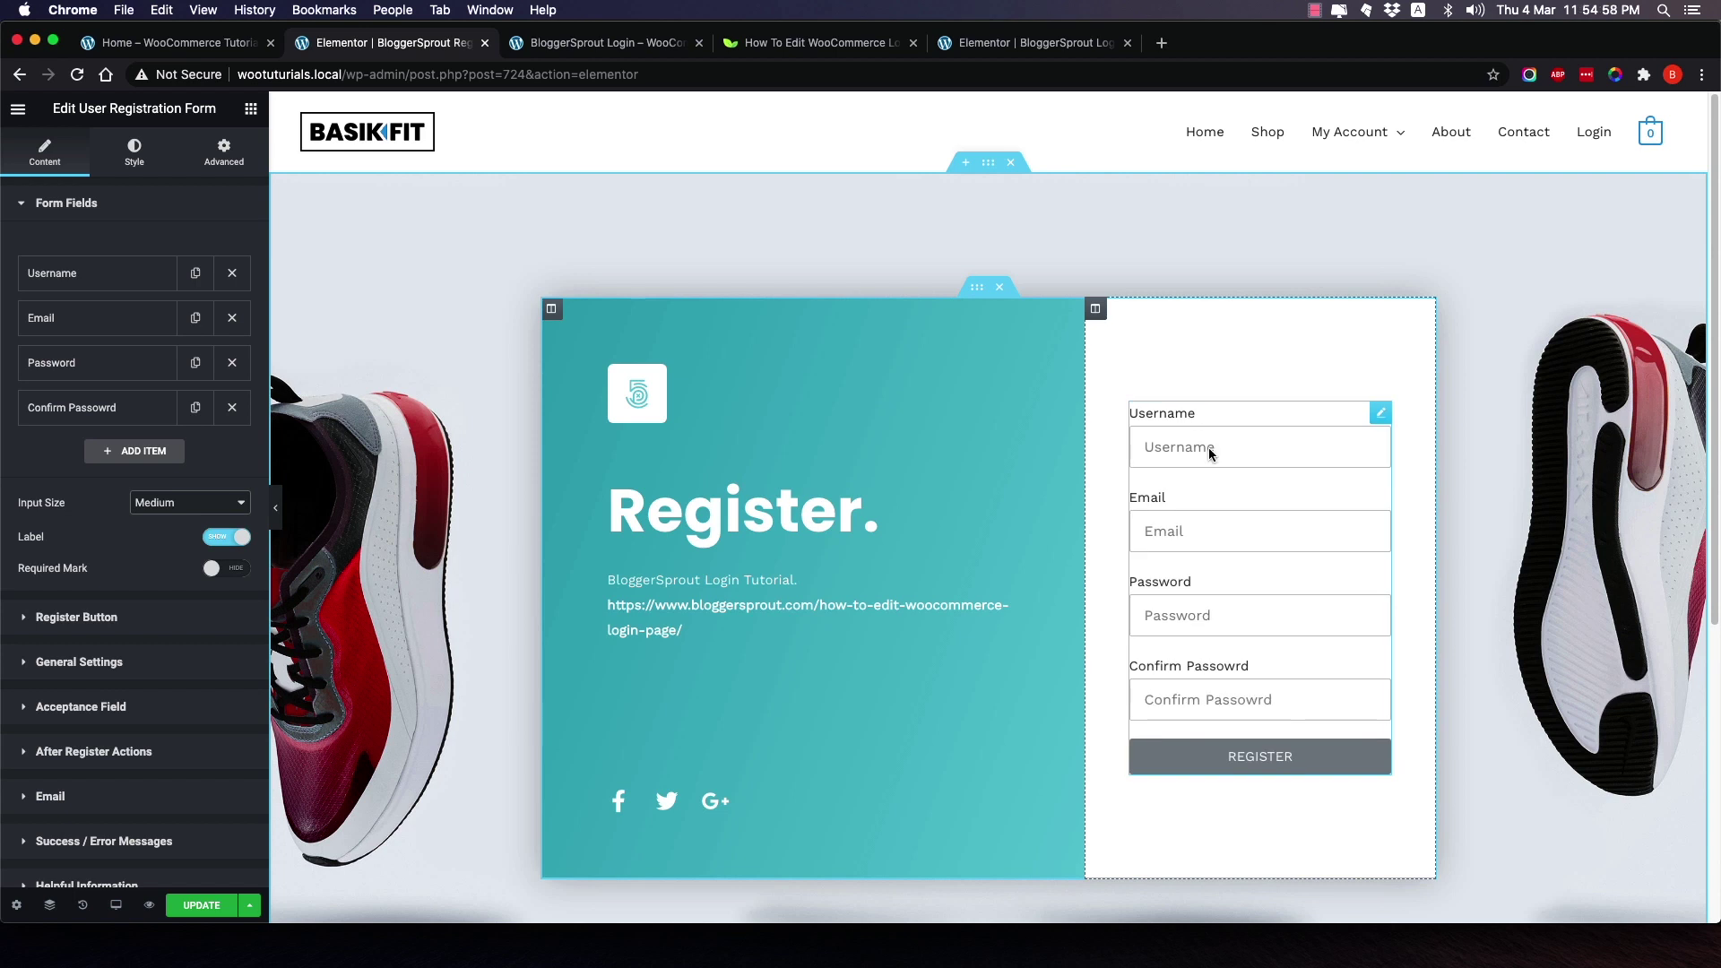
pyautogui.click(85, 617)
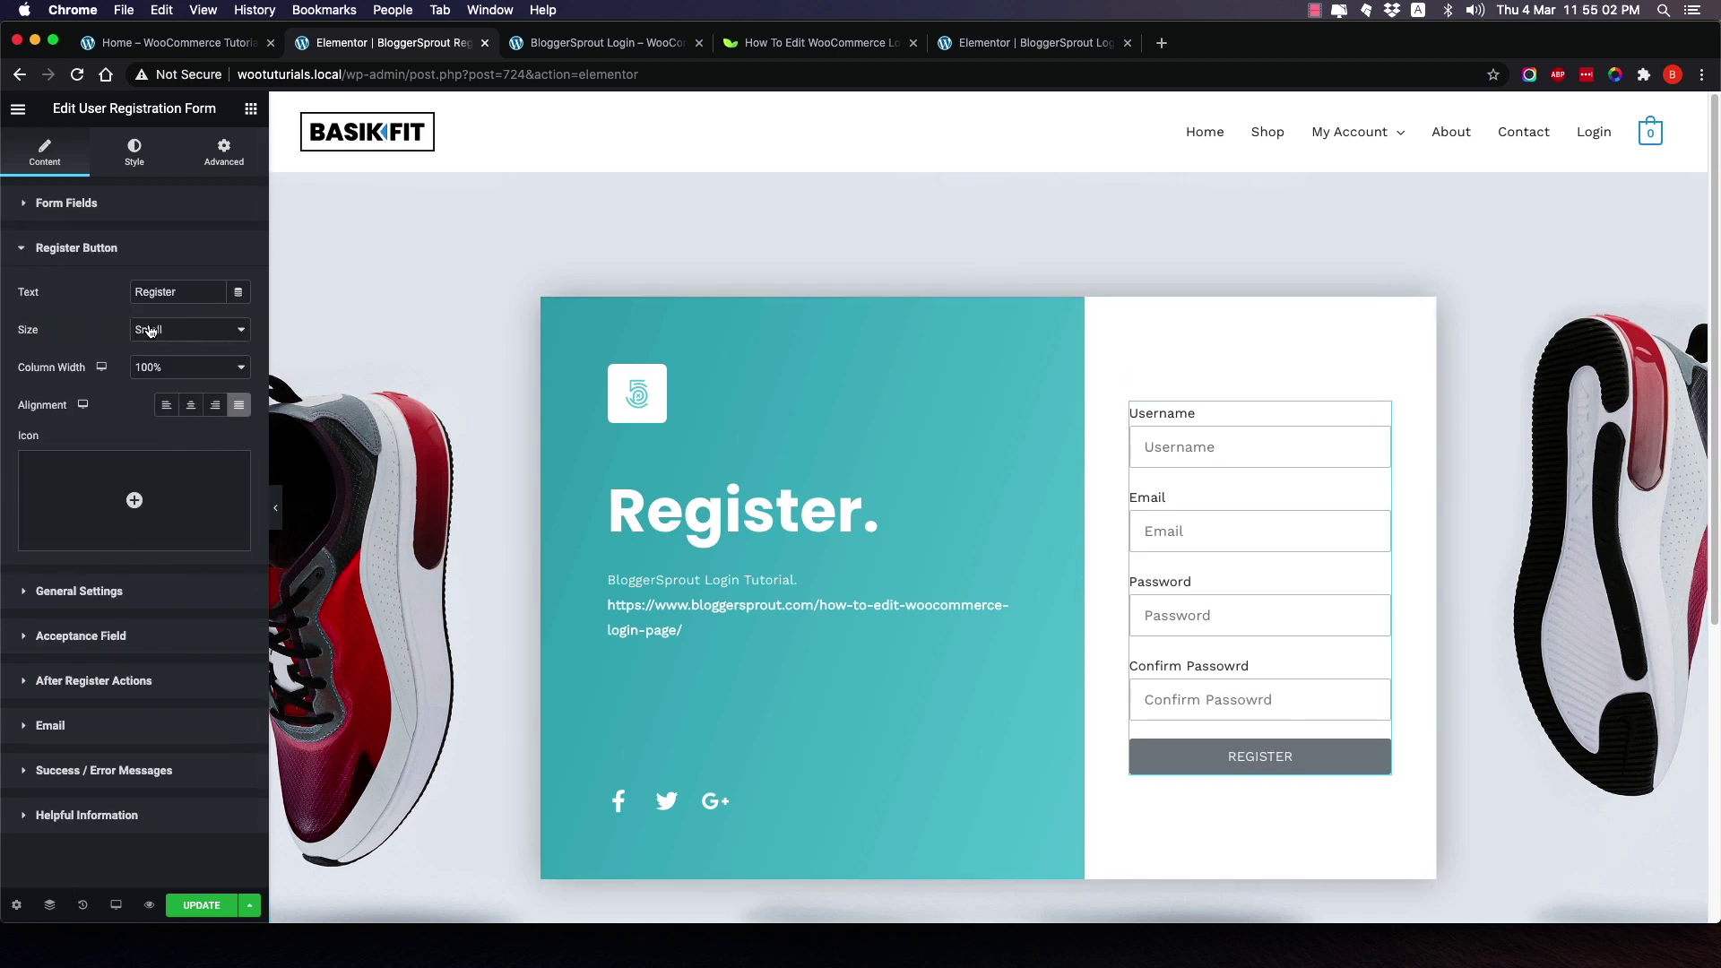
# Hide the registration form from logged-in users and set their message to "You already have an account.".
pyautogui.click(94, 599)
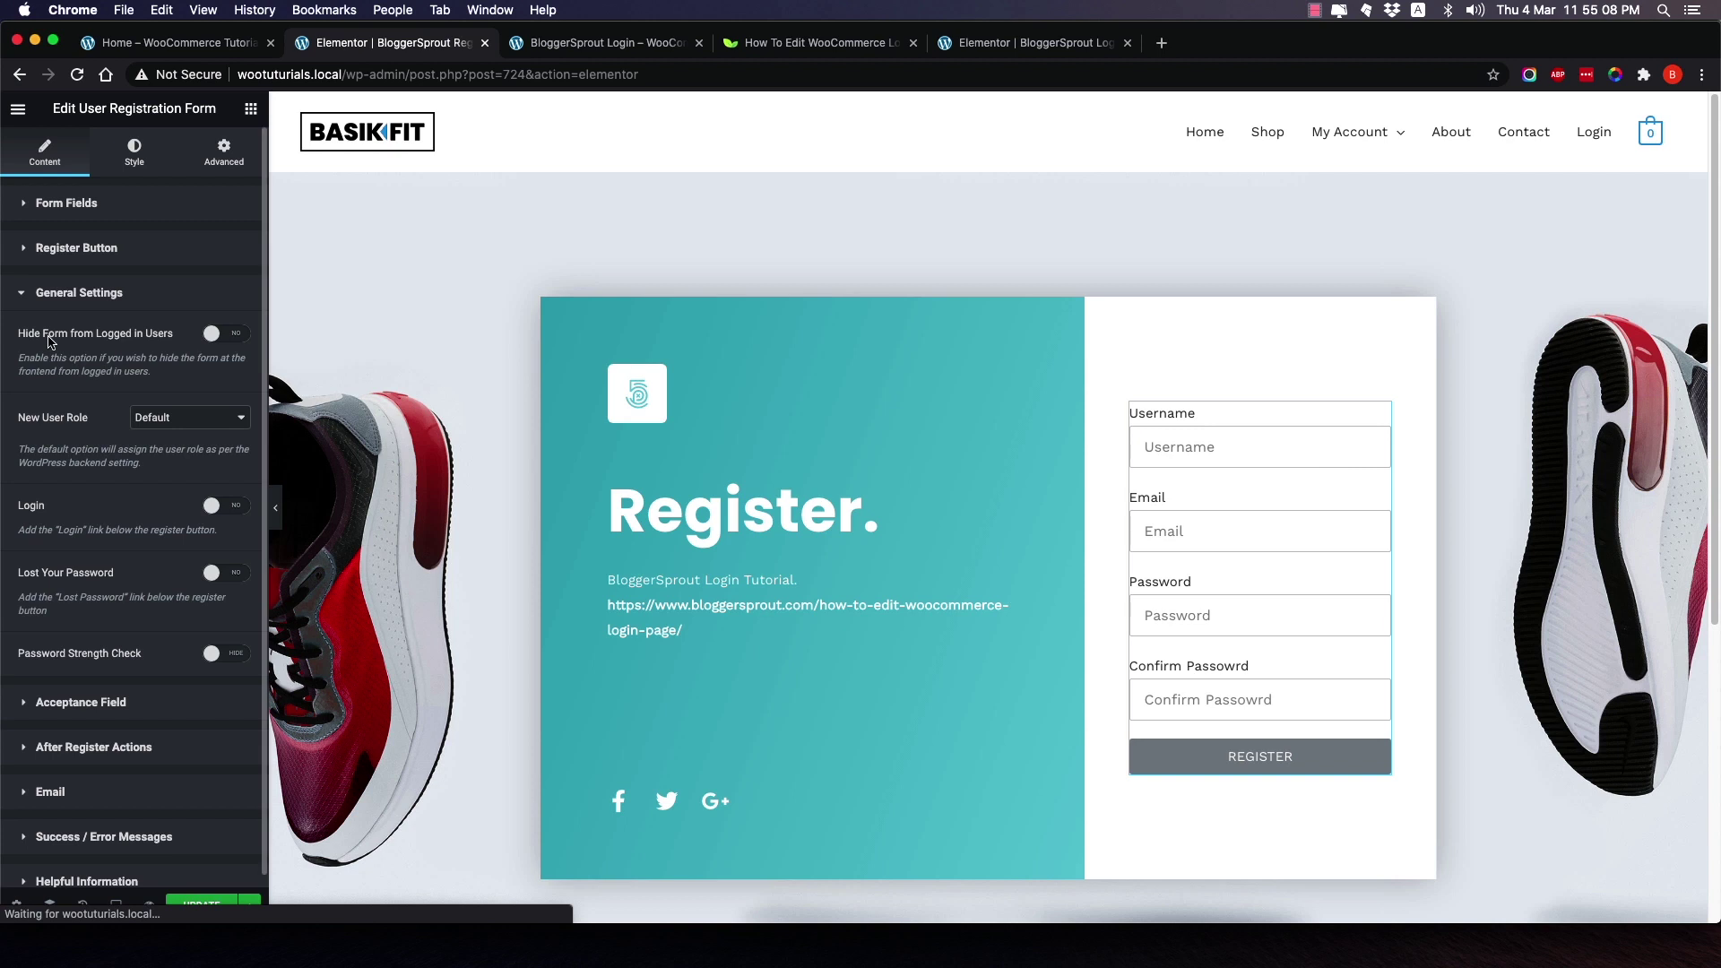
pyautogui.click(228, 334)
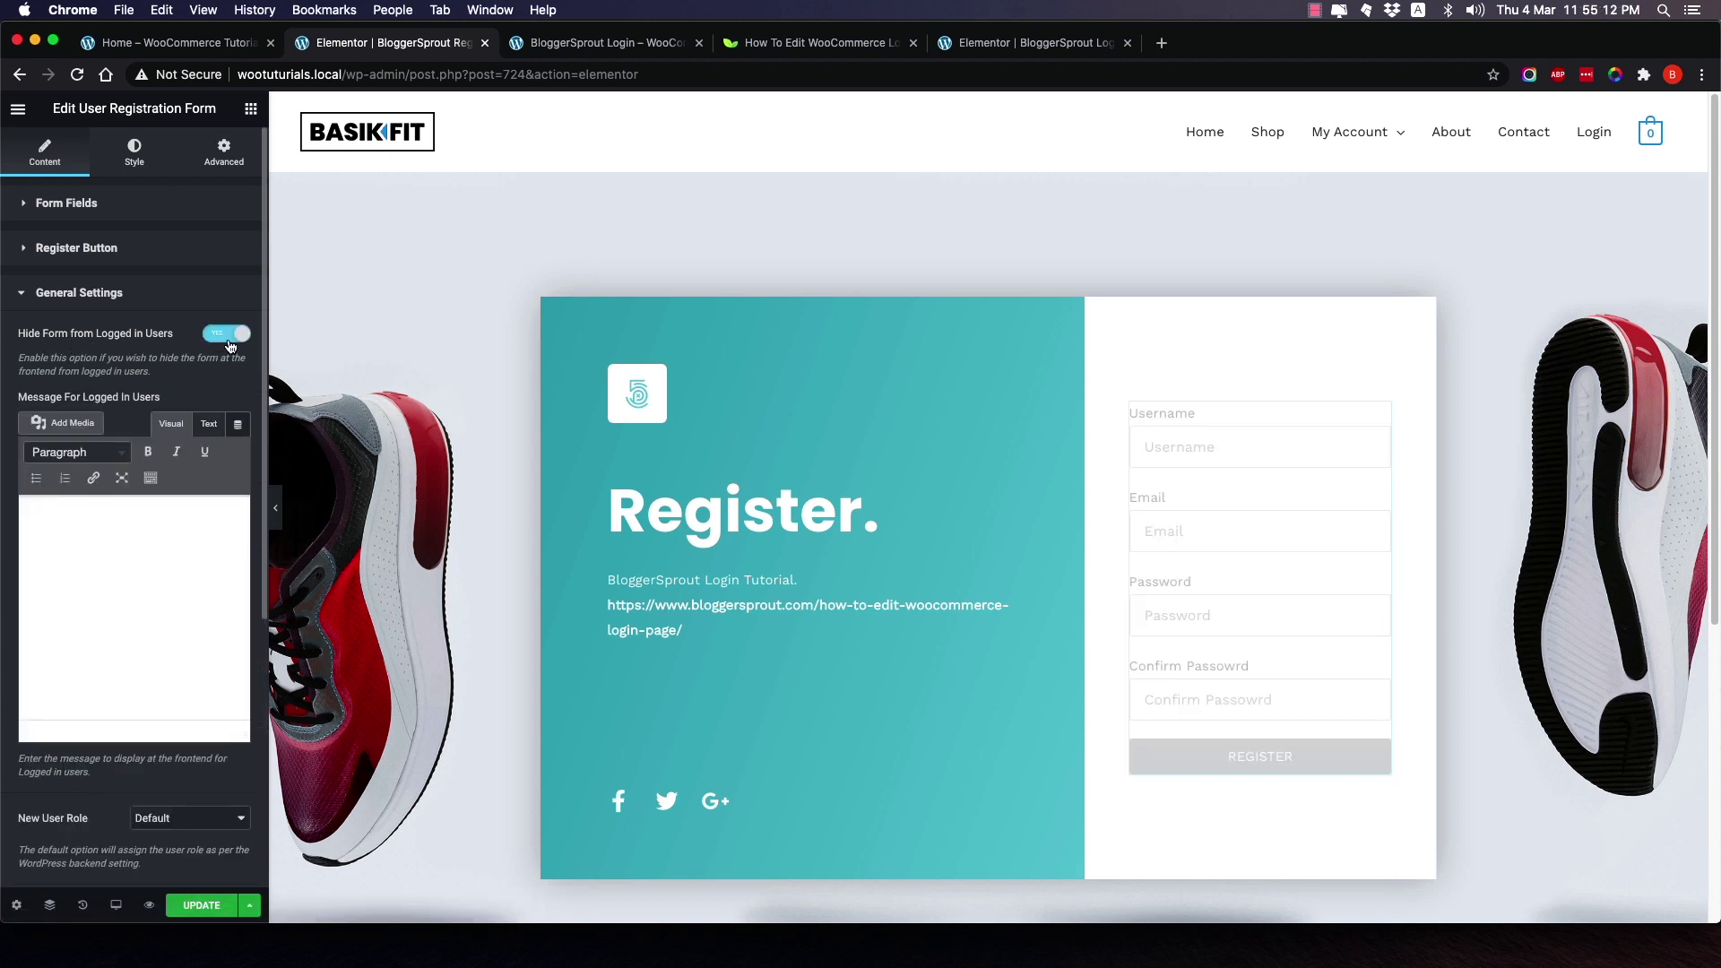
pyautogui.scroll(-1, 52, 465)
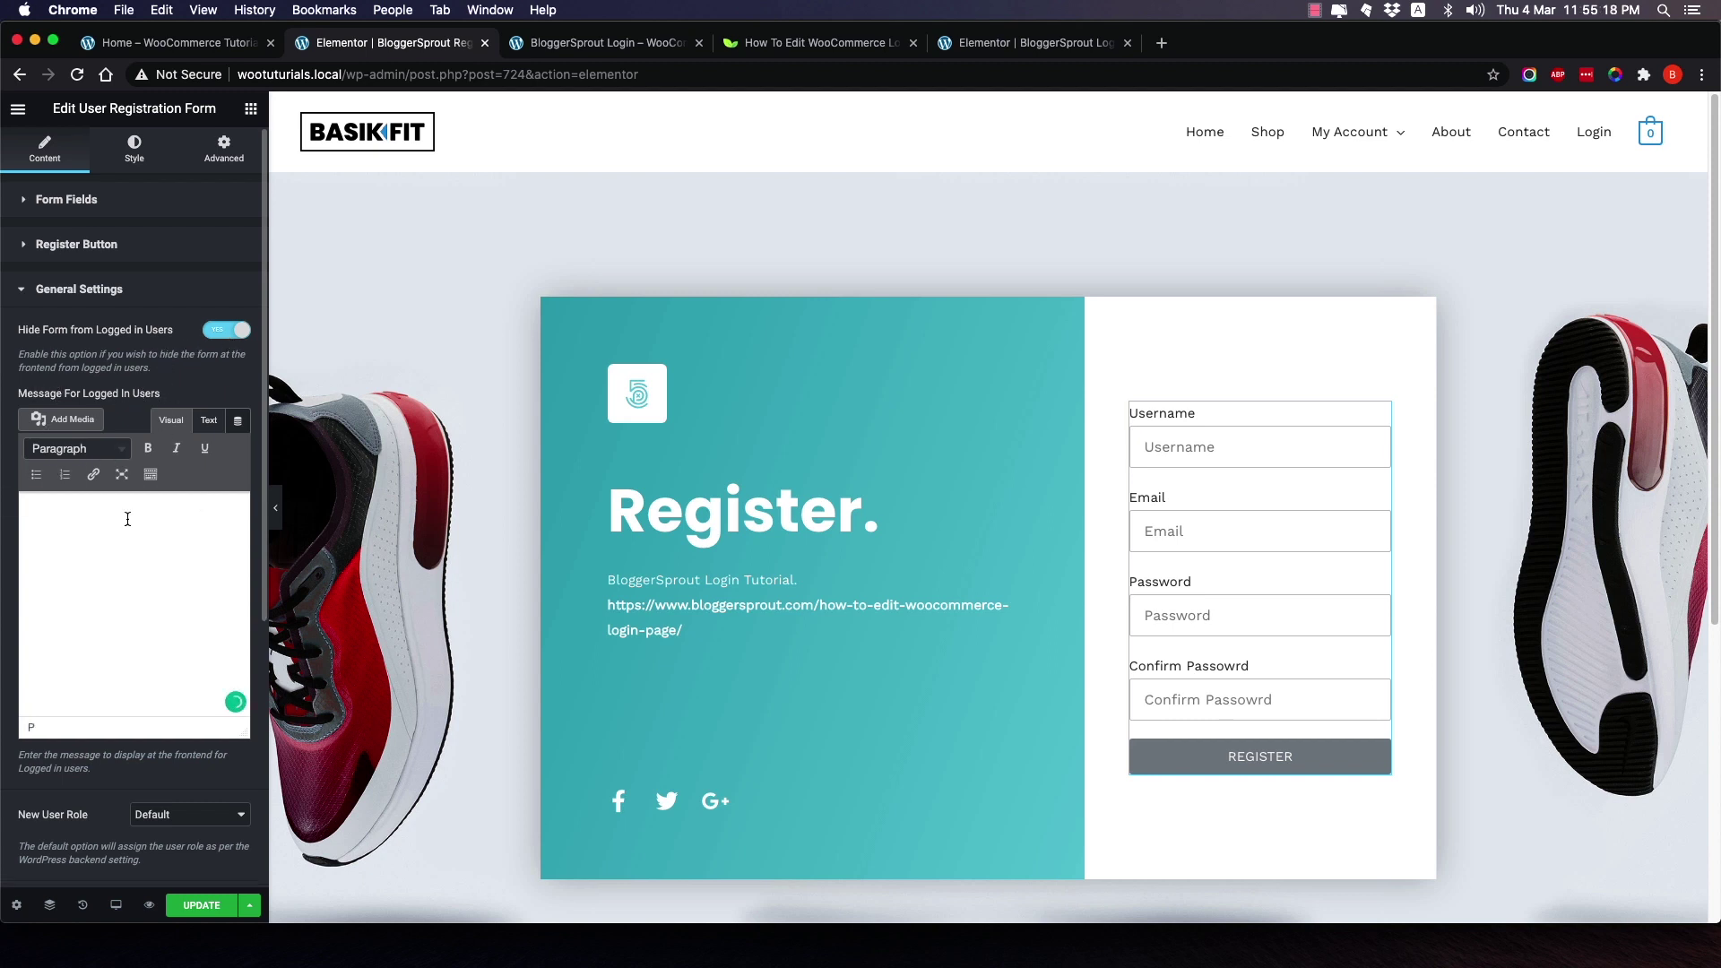
pyautogui.write('Your ')
pyautogui.write(' already ha')
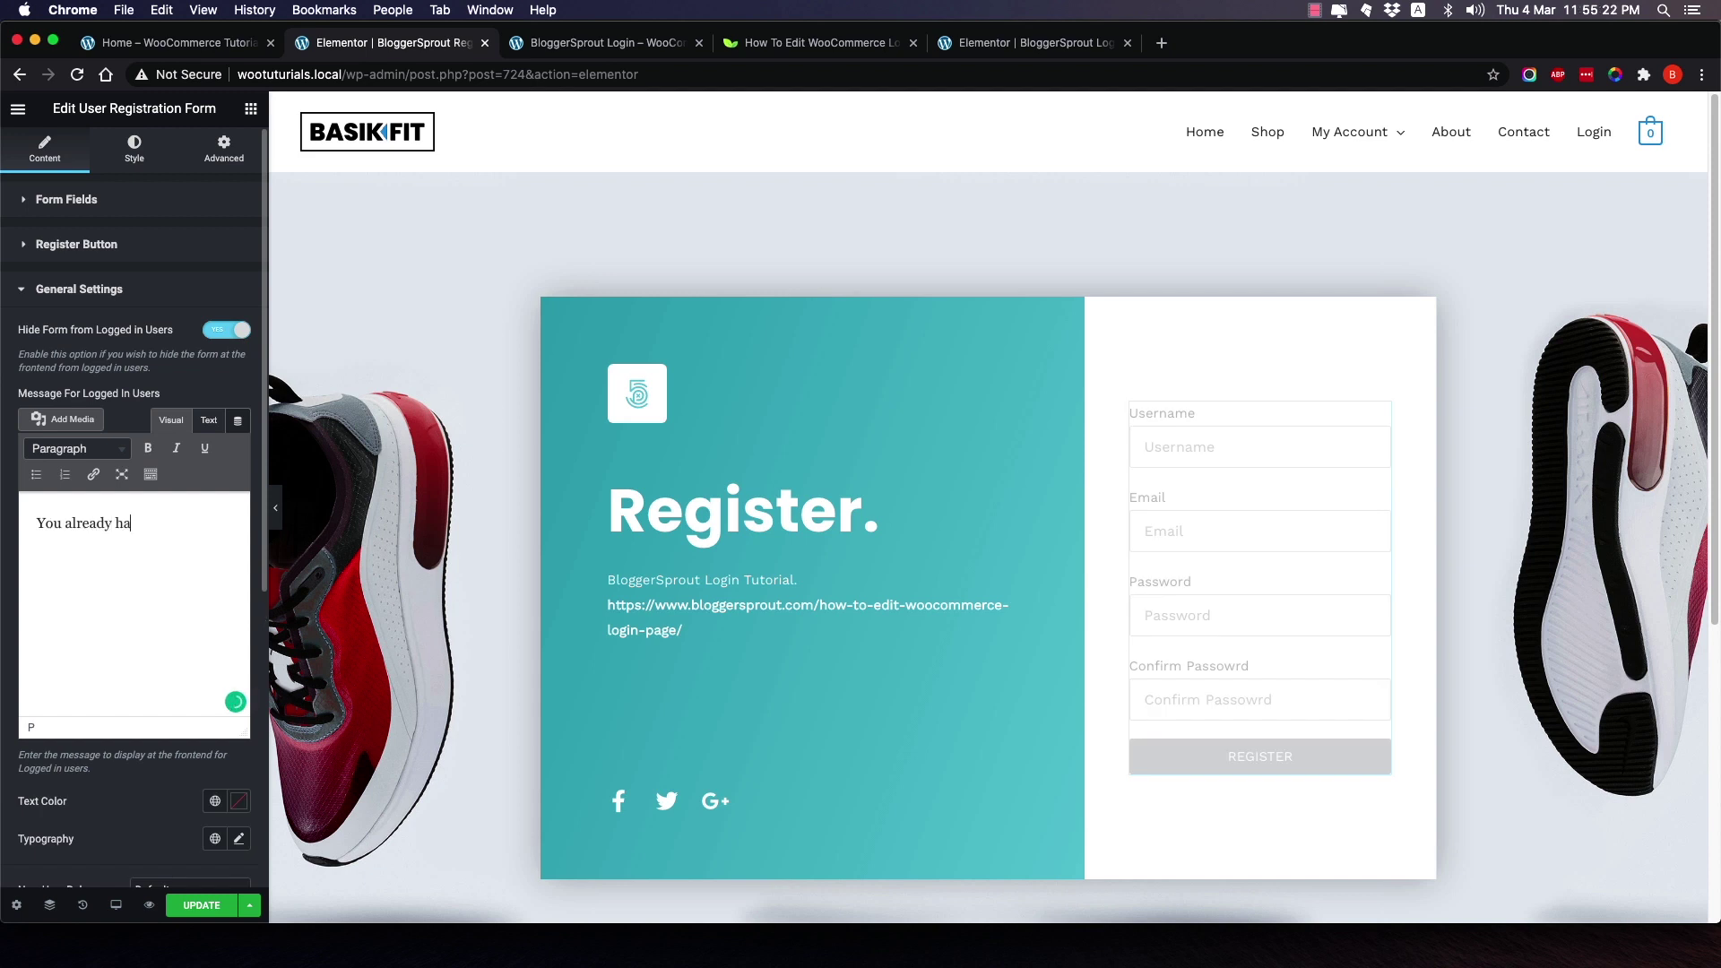
pyautogui.write('ccount.')
# Examine the roles offered by the registration form's New User Role setting without changing the selection.
pyautogui.scroll(-2, 126, 441)
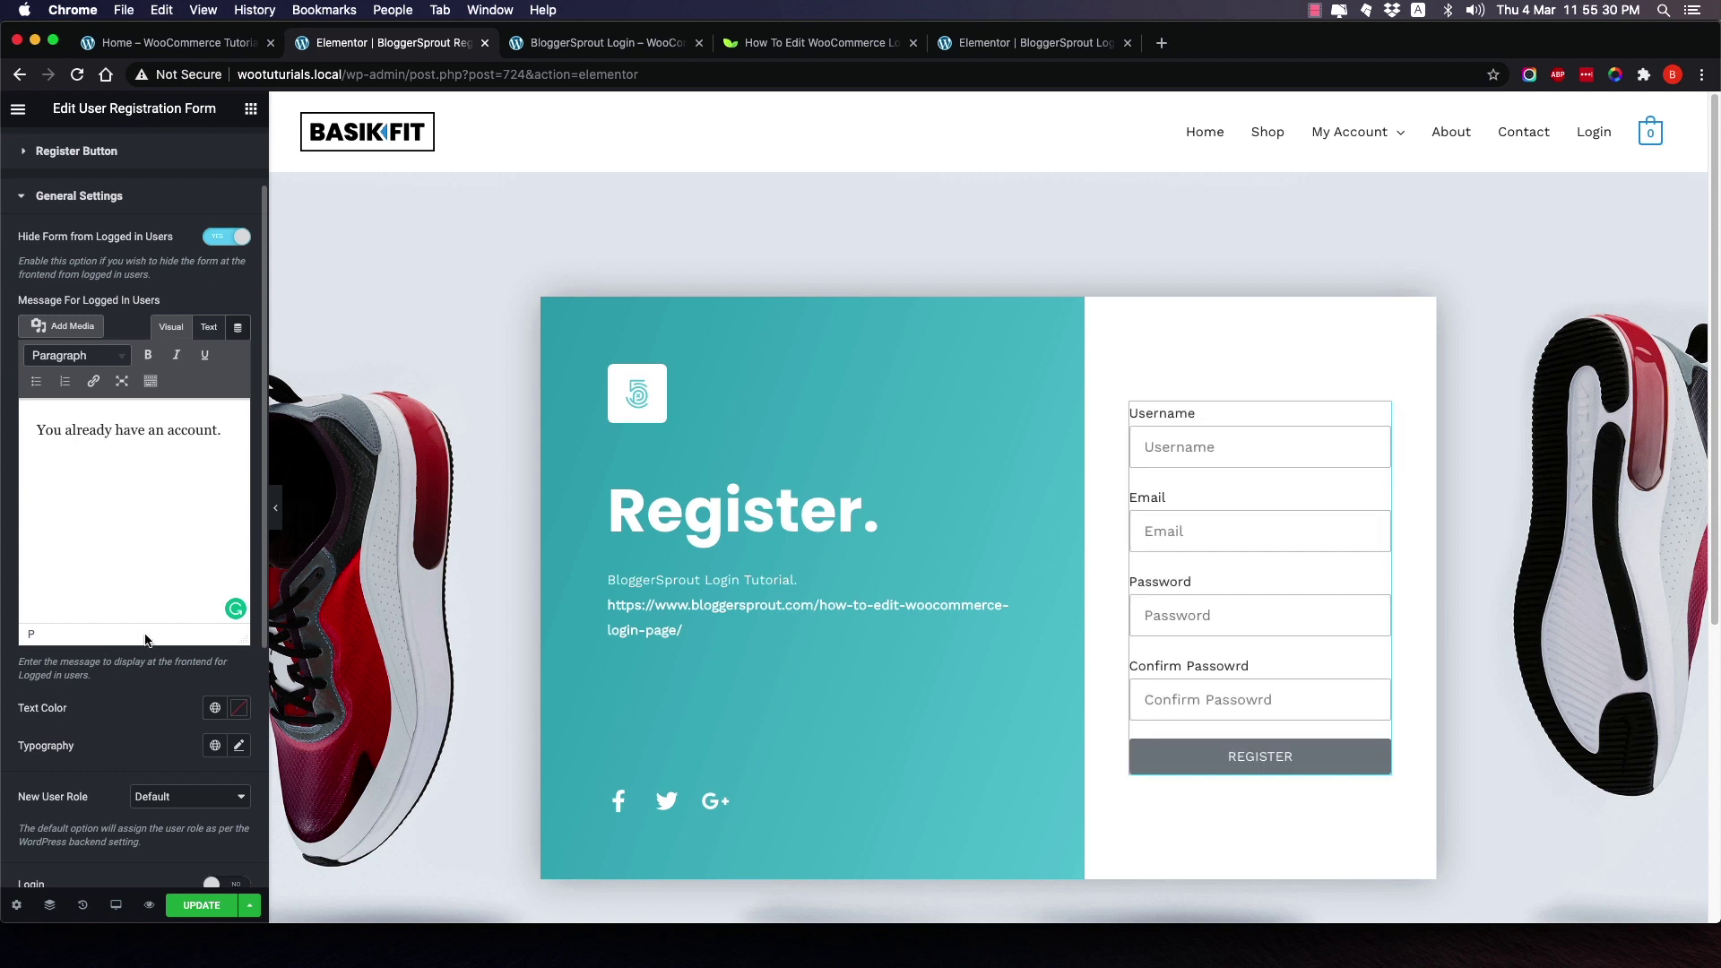
pyautogui.scroll(-3, 146, 639)
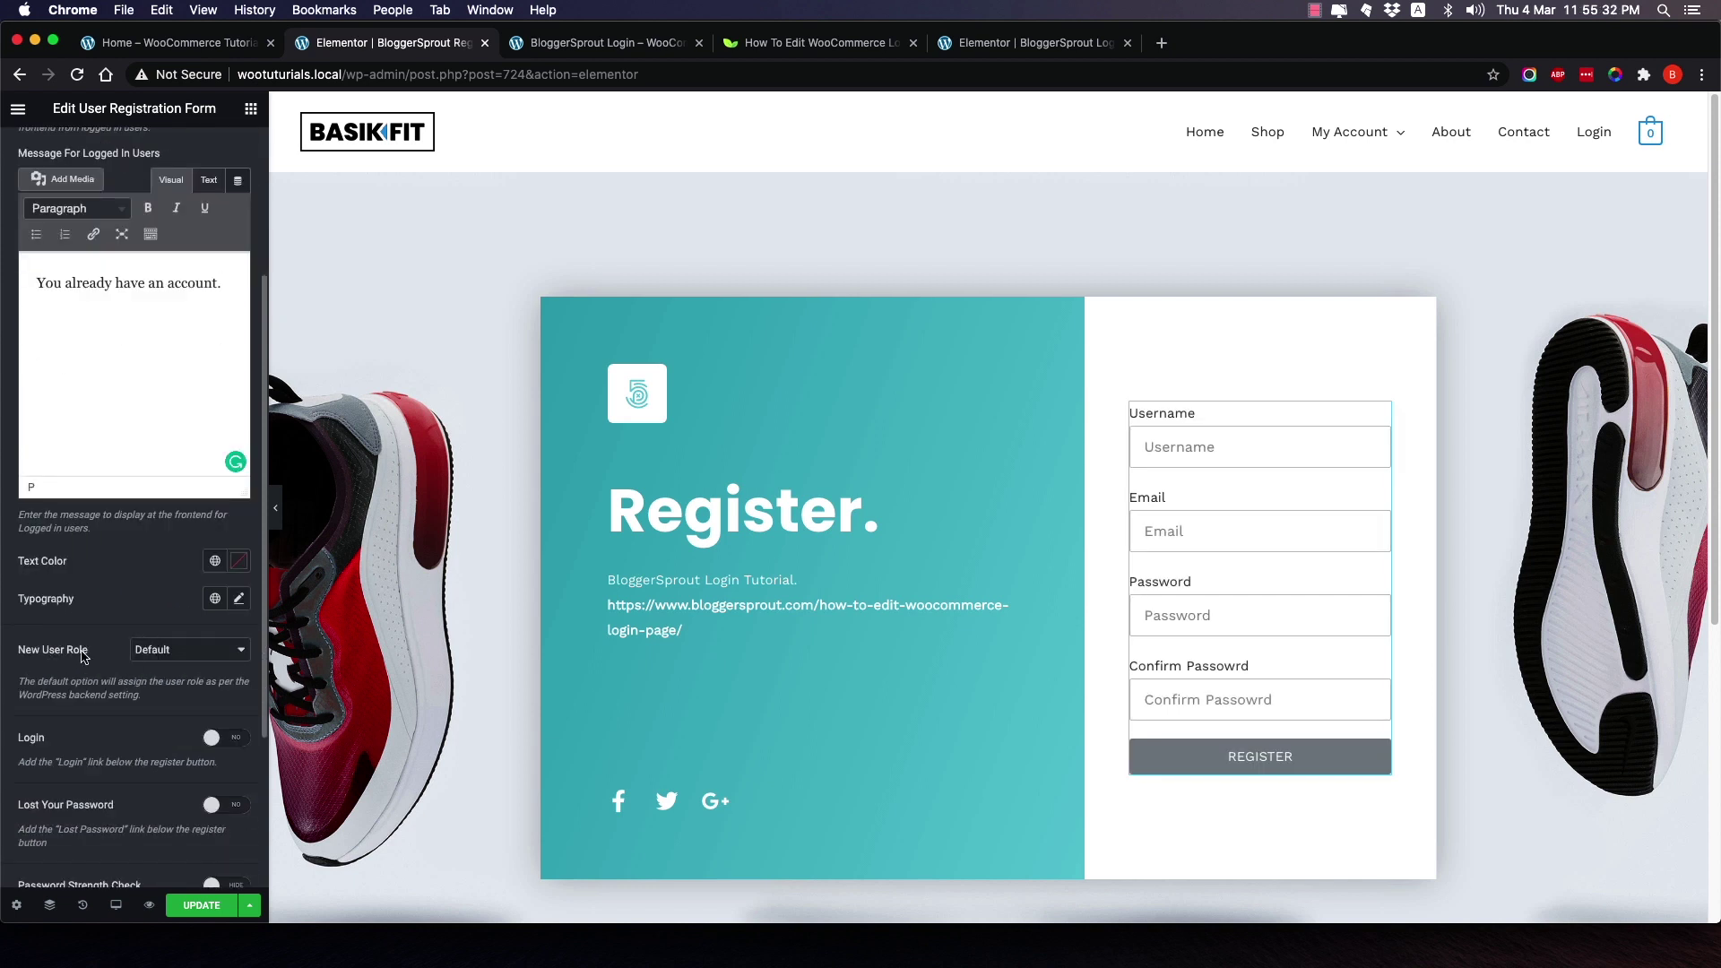
pyautogui.click(159, 657)
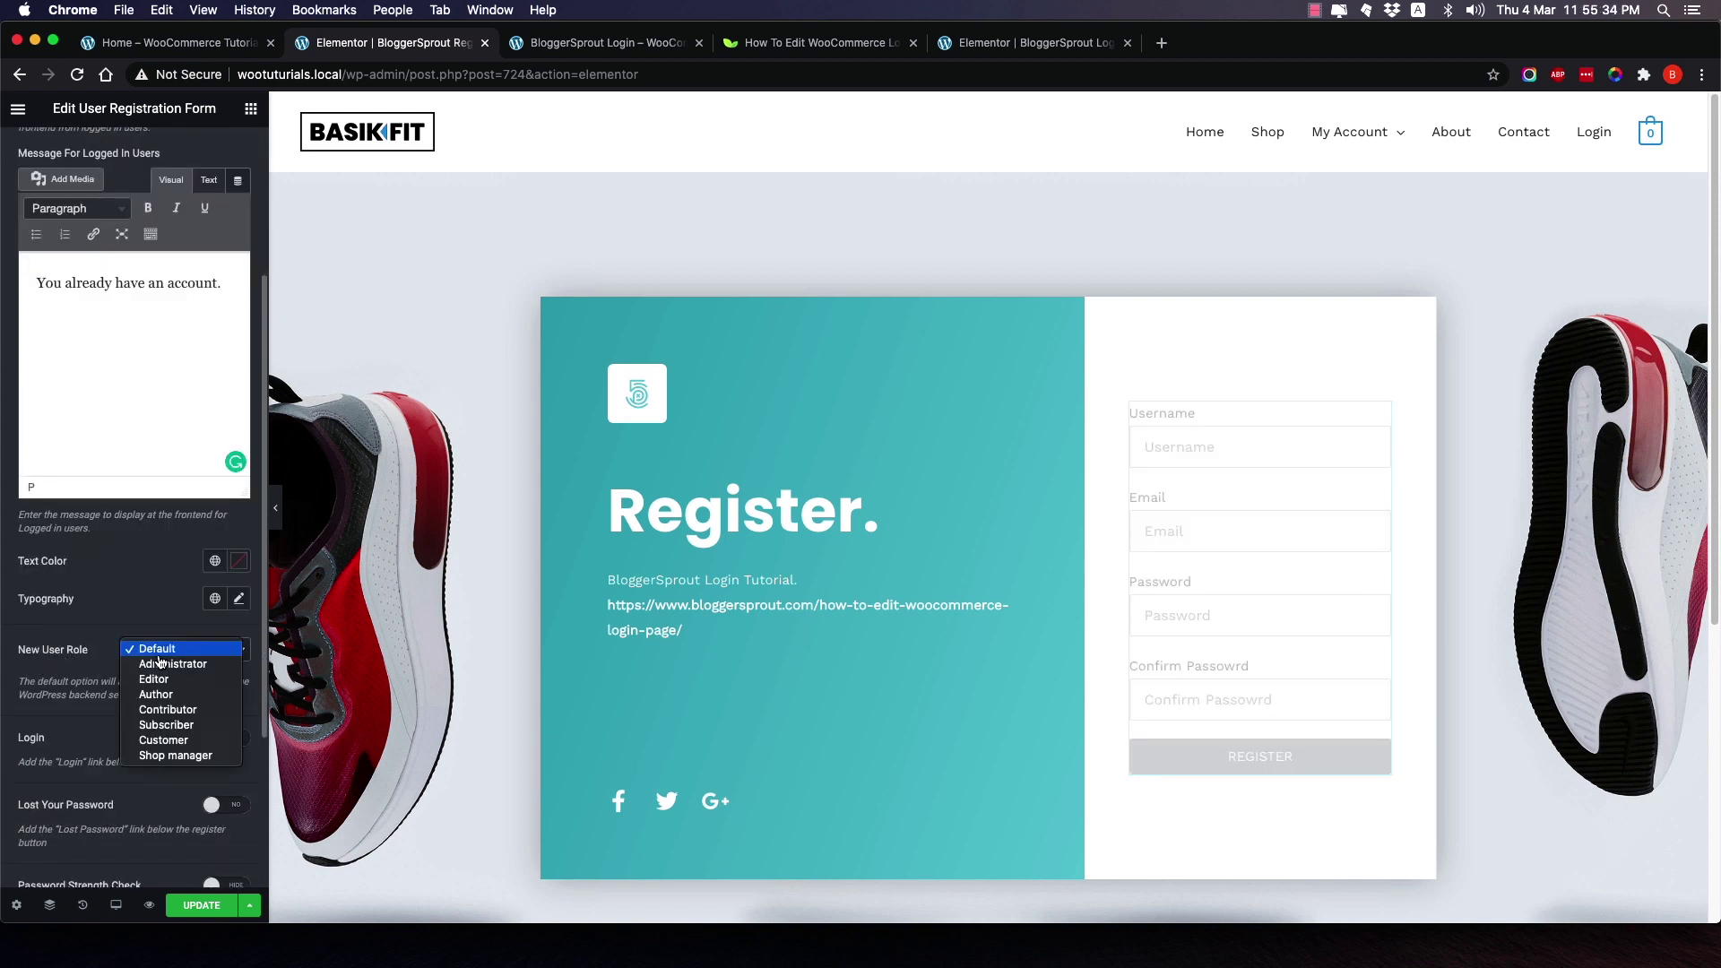
pyautogui.click(114, 658)
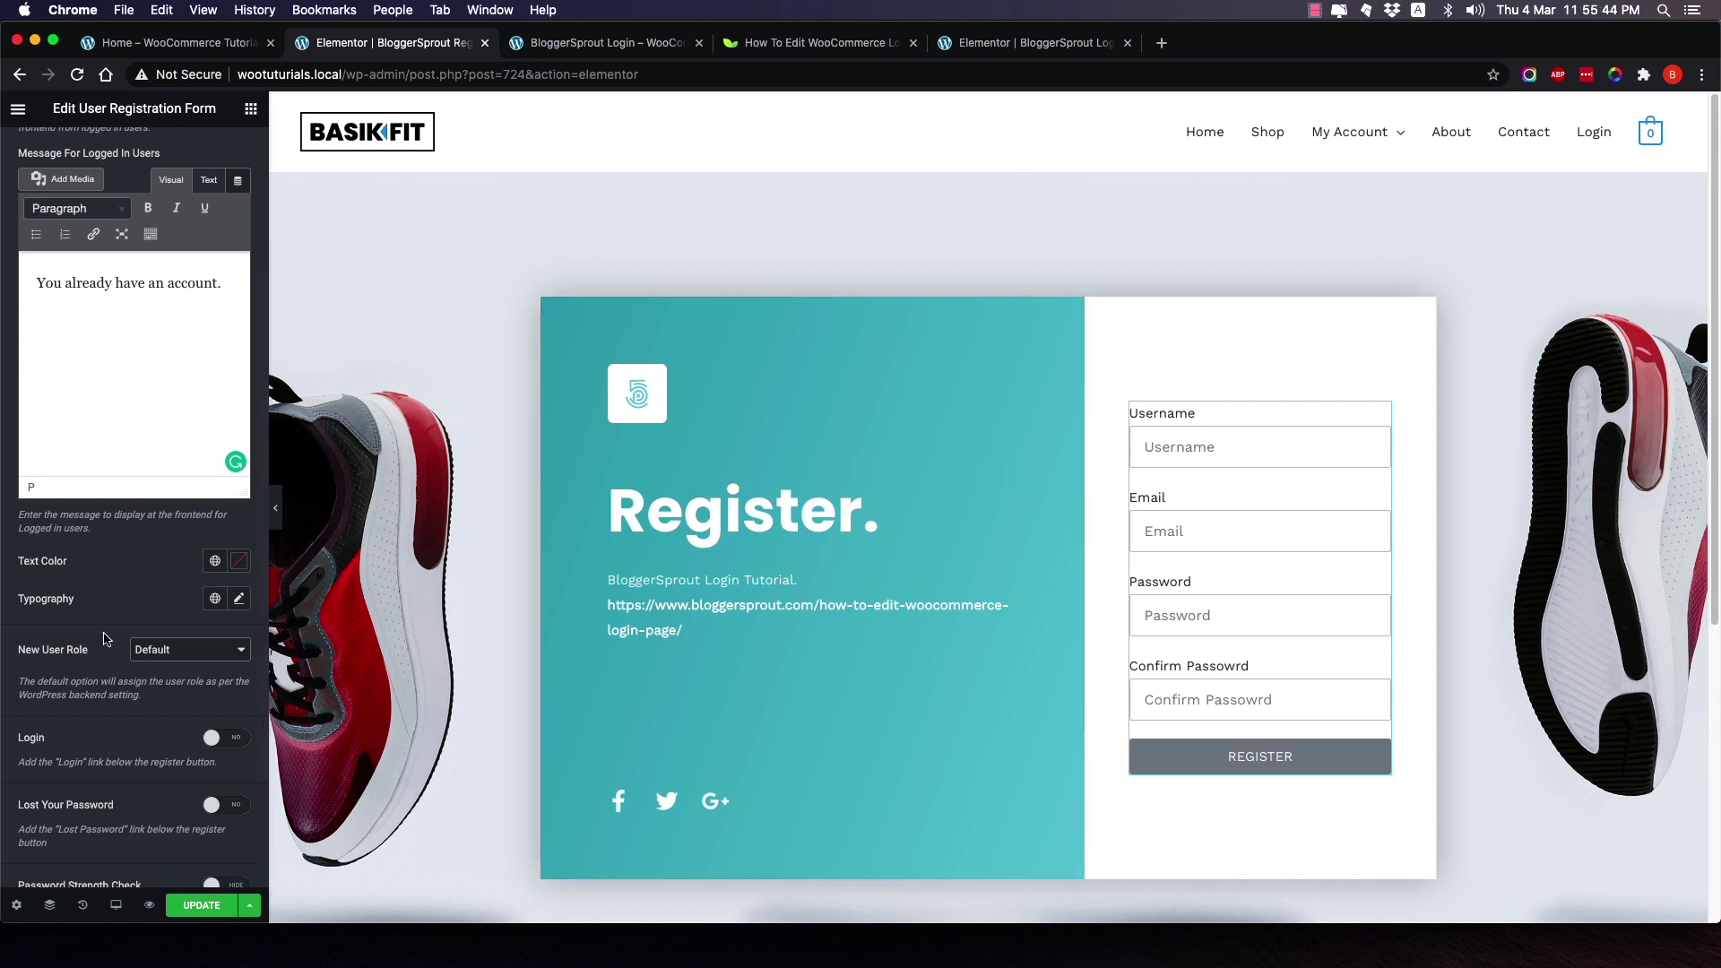
pyautogui.click(167, 655)
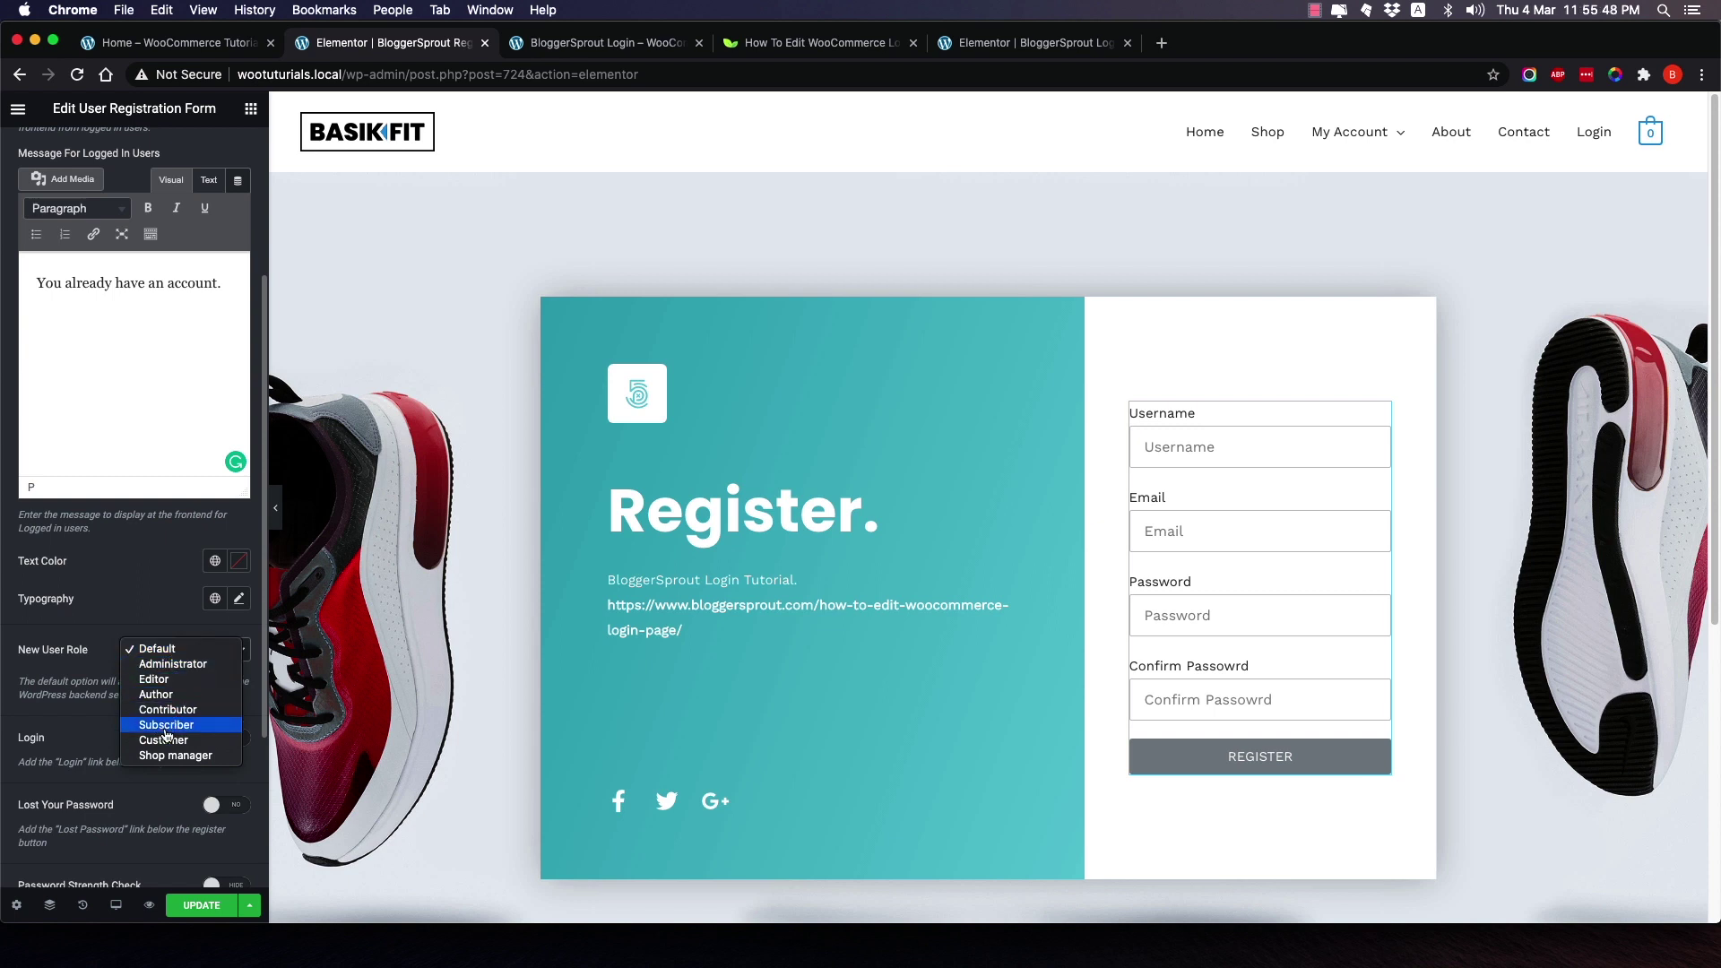
pyautogui.click(109, 661)
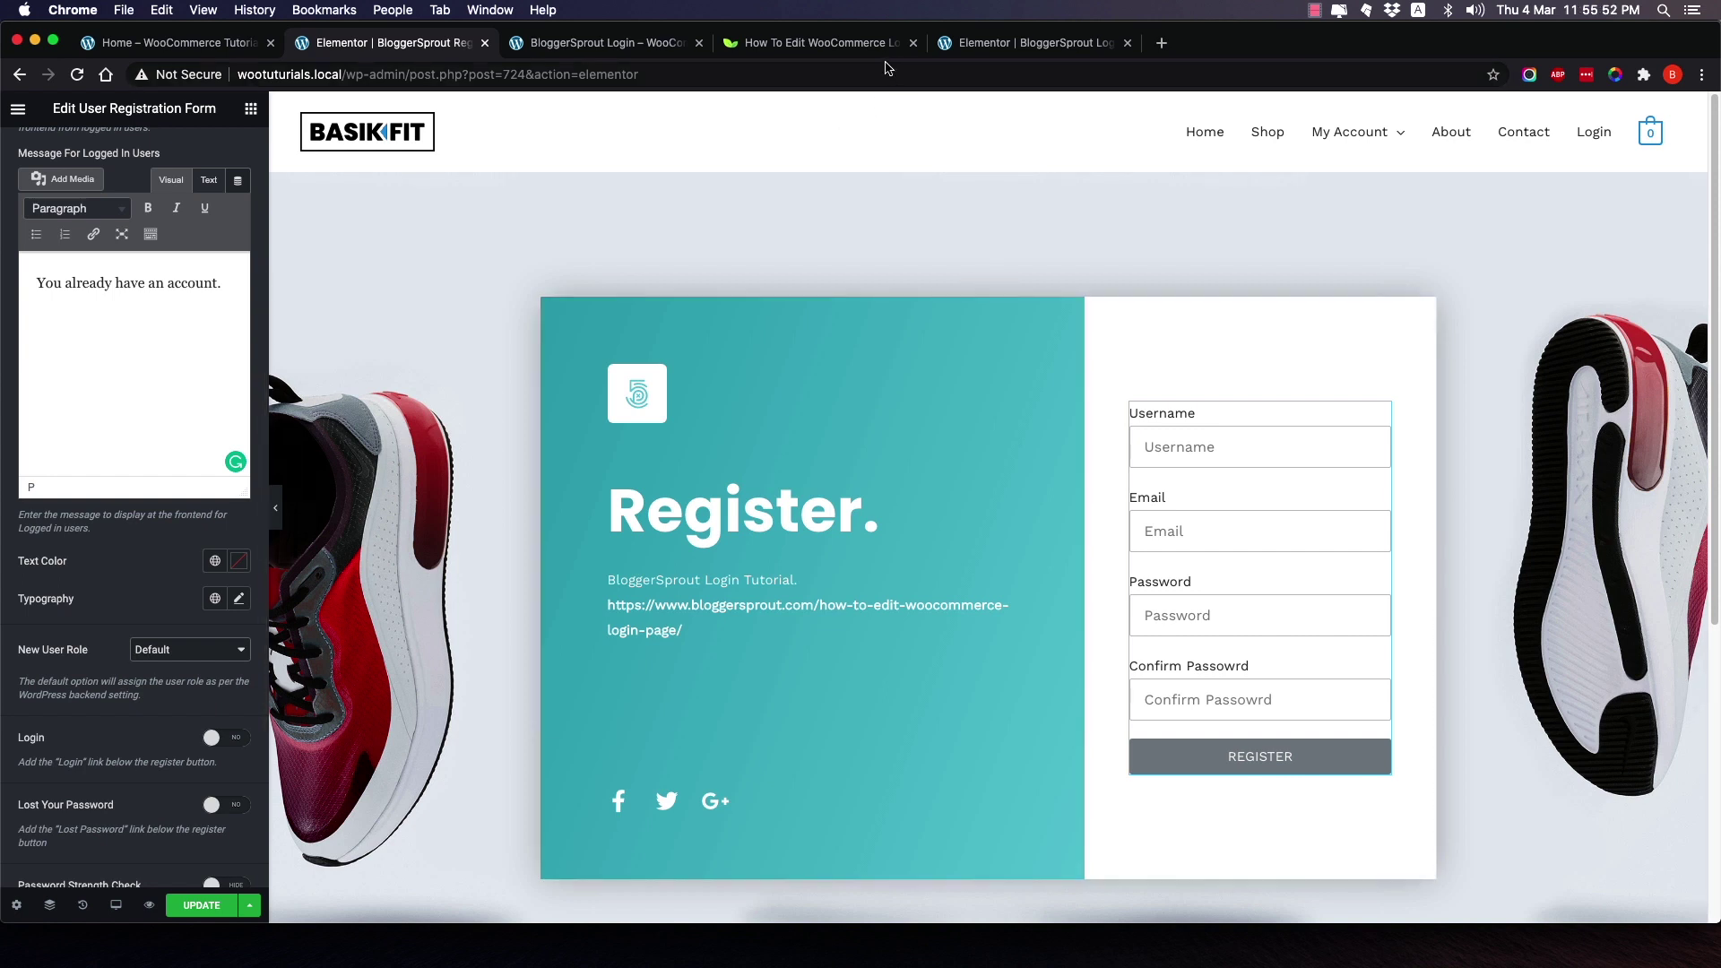
# Read the BloggerSprout article's "How To Integrate With WooCommerce" section about the default user role and return to the registration page editor.
pyautogui.click(838, 43)
pyautogui.doubleClick(531, 350)
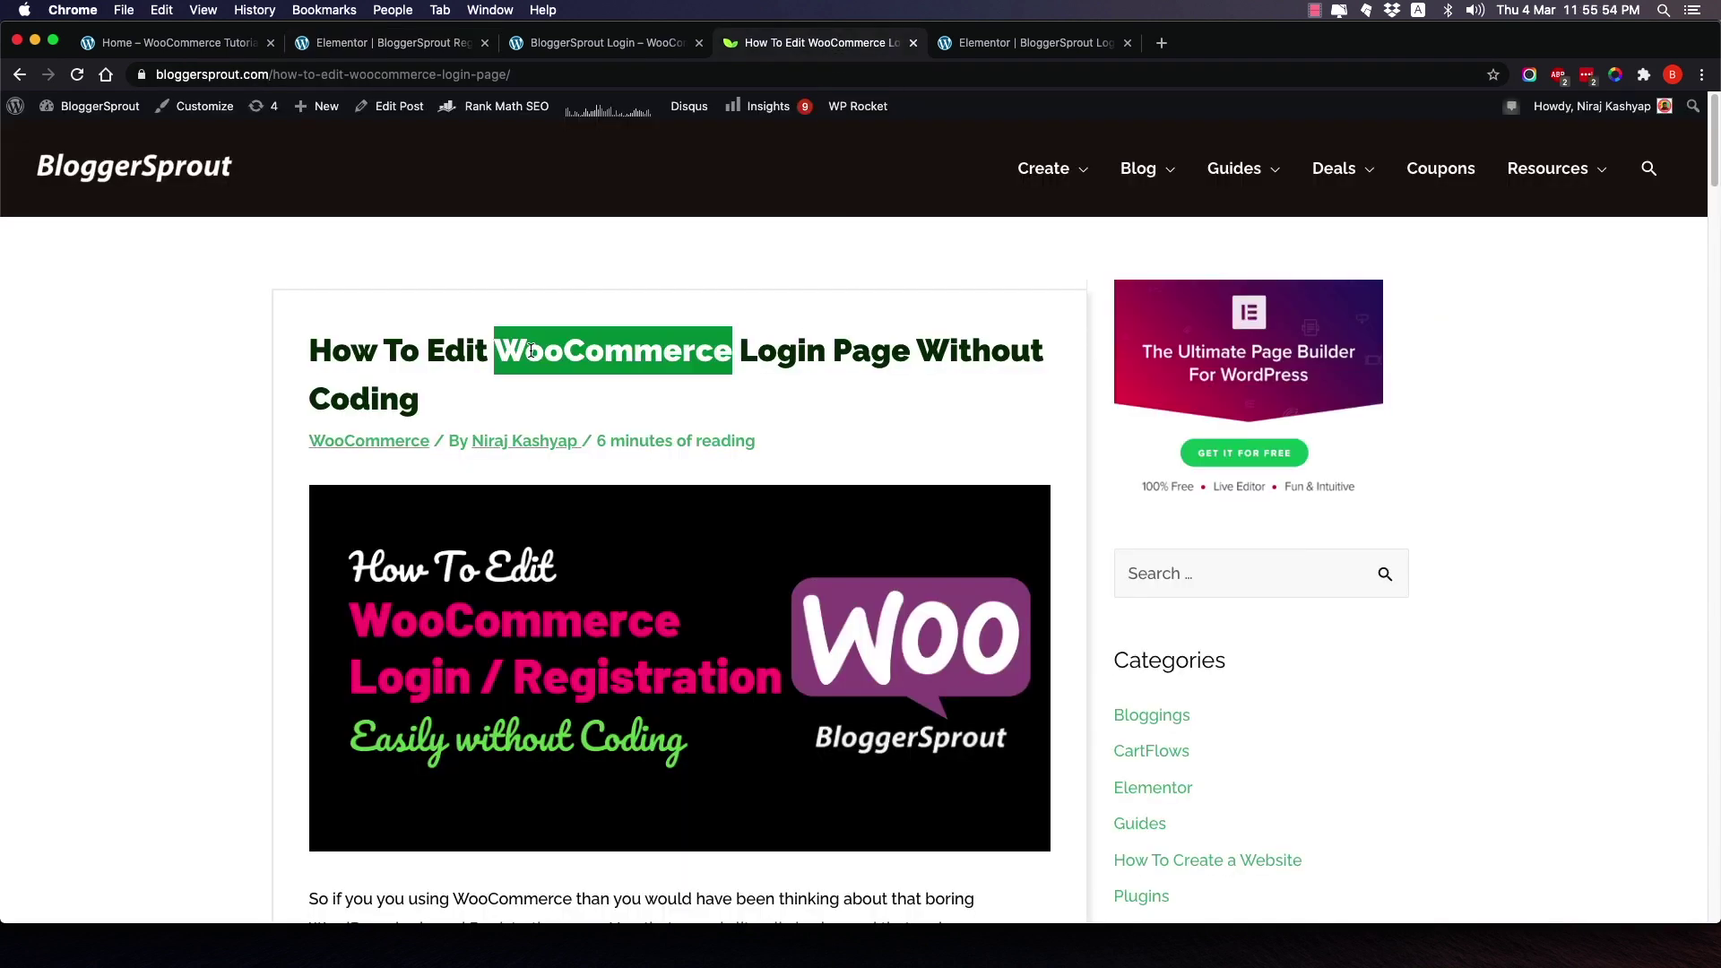
pyautogui.scroll(-20, 807, 435)
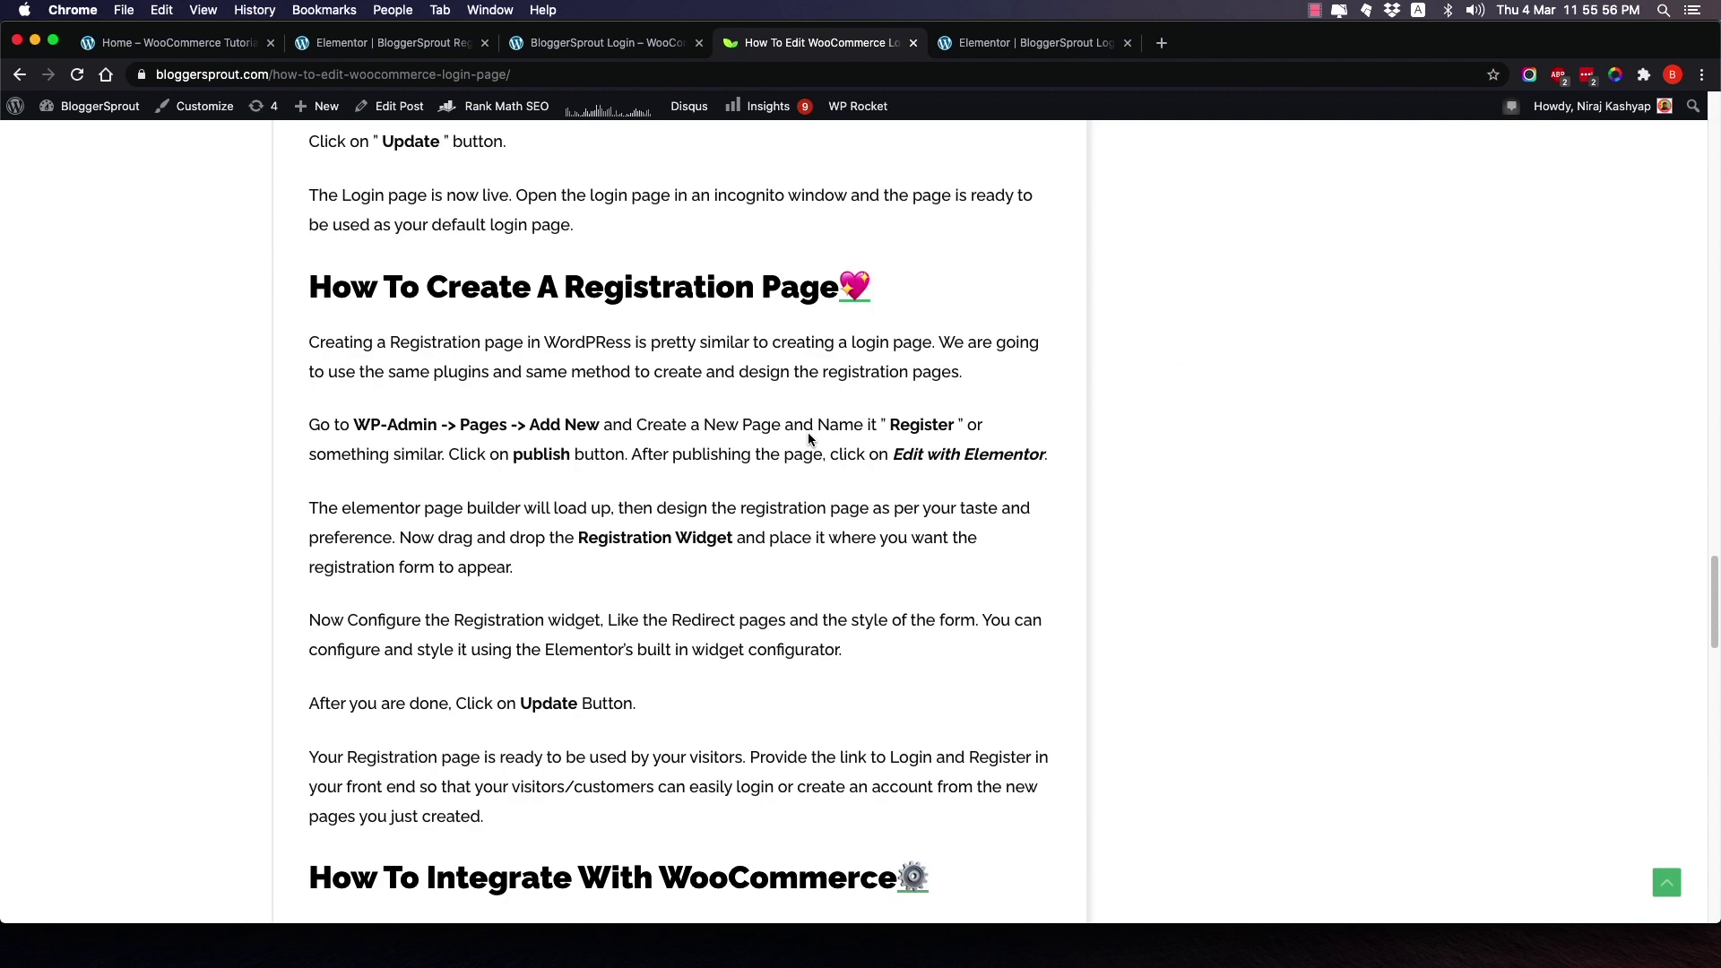
pyautogui.scroll(-5, 807, 434)
pyautogui.moveTo(508, 377); pyautogui.dragTo(872, 377)
pyautogui.click(912, 375)
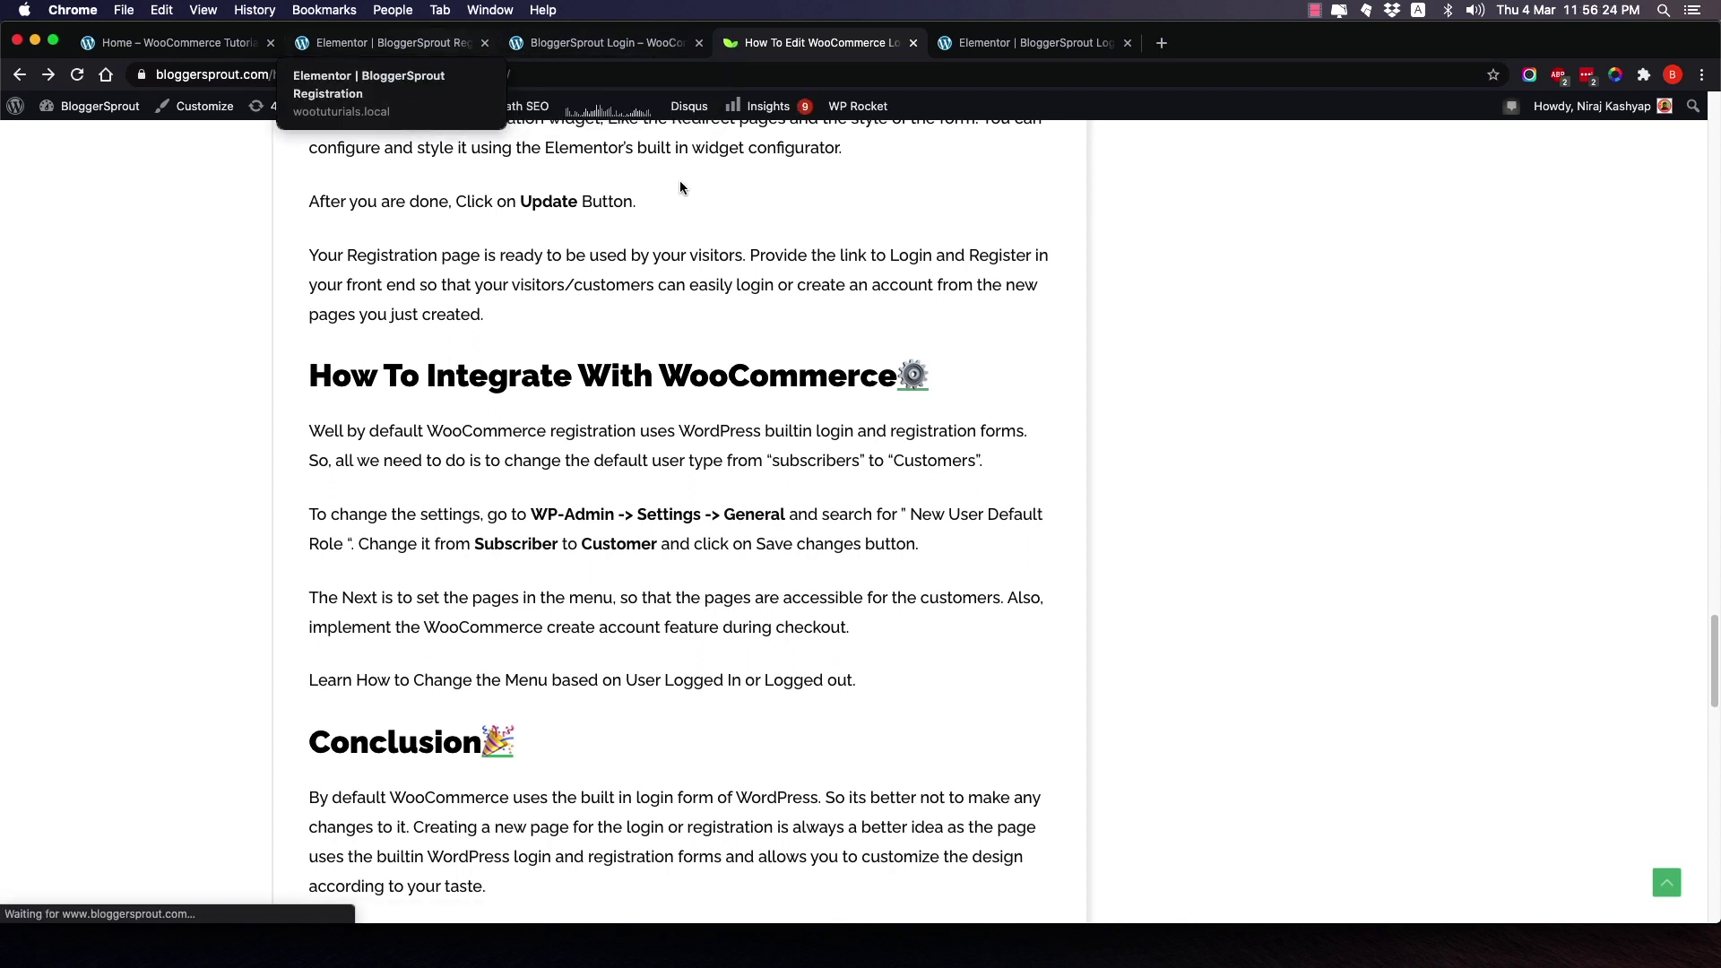
pyautogui.press('super+2')
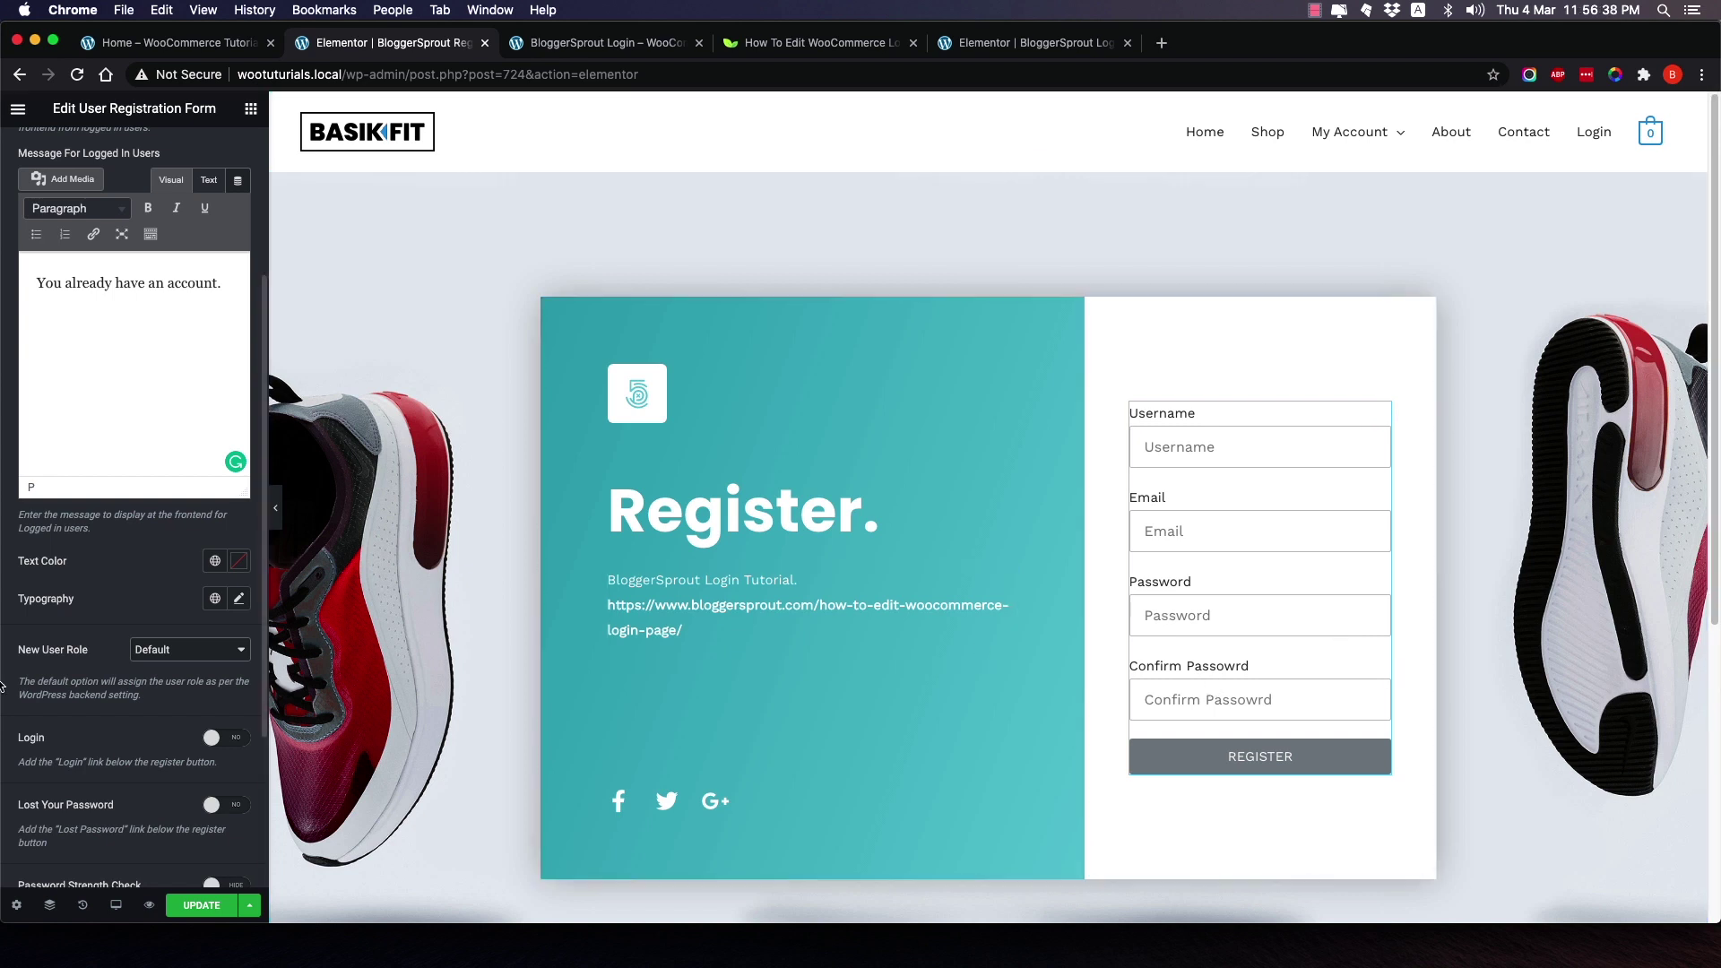
# Set the registration form's New User Role to Customer.
pyautogui.click(150, 654)
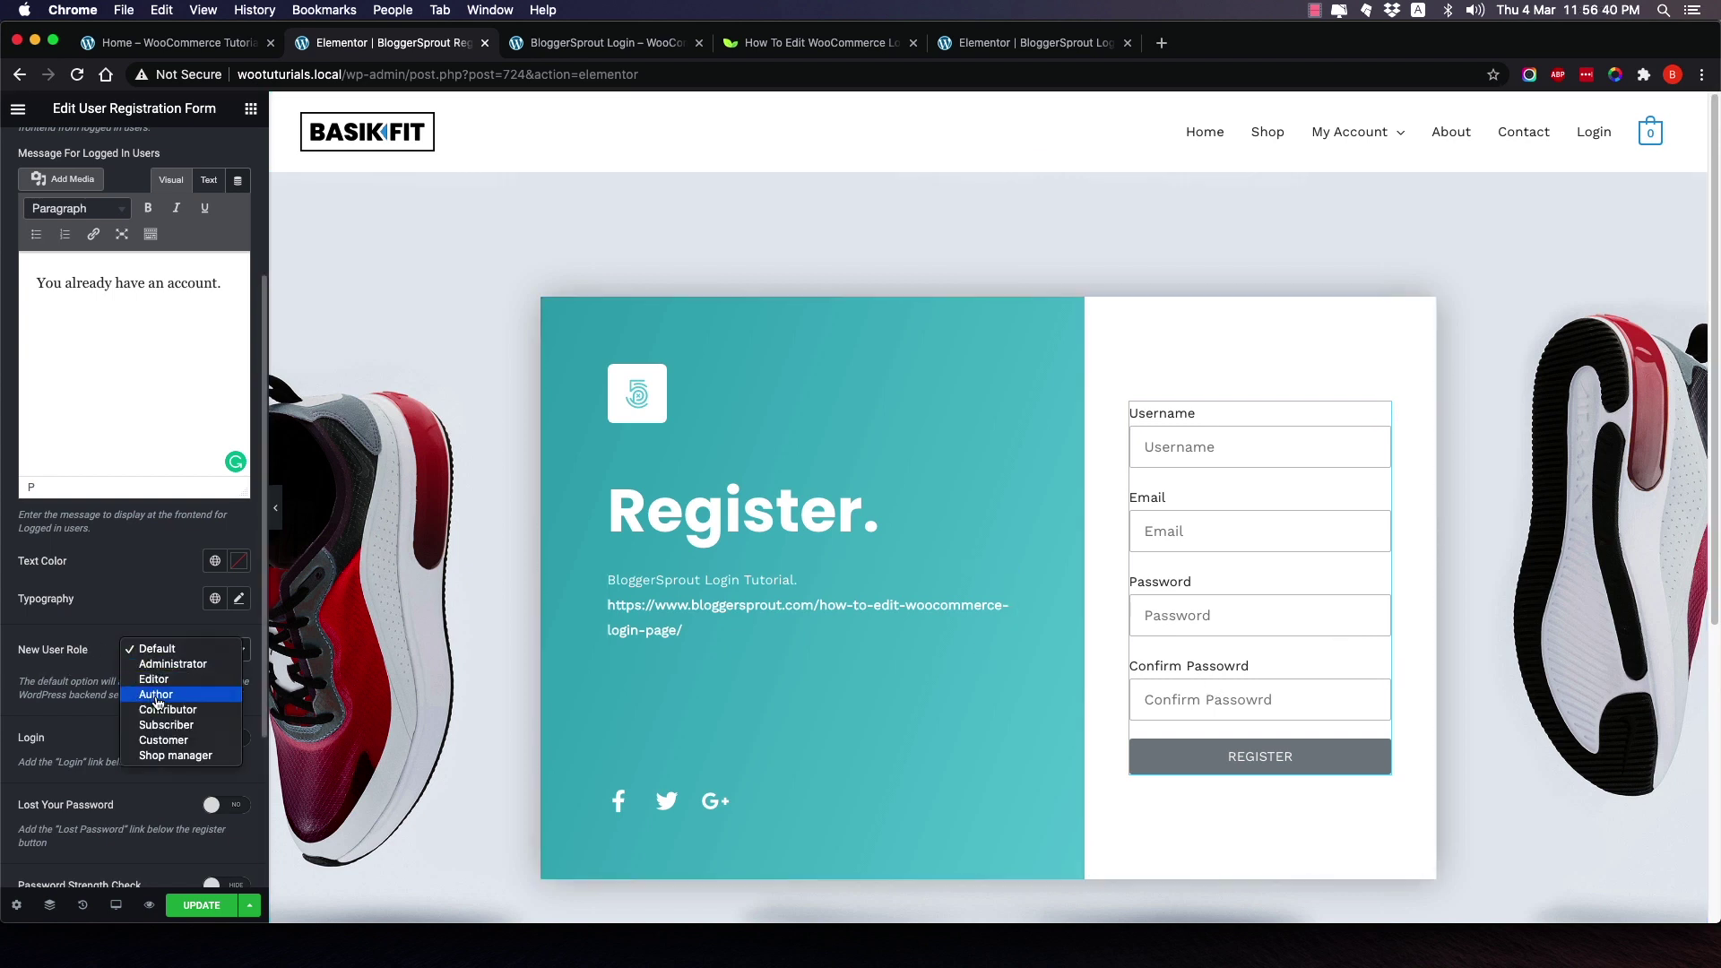
pyautogui.click(172, 739)
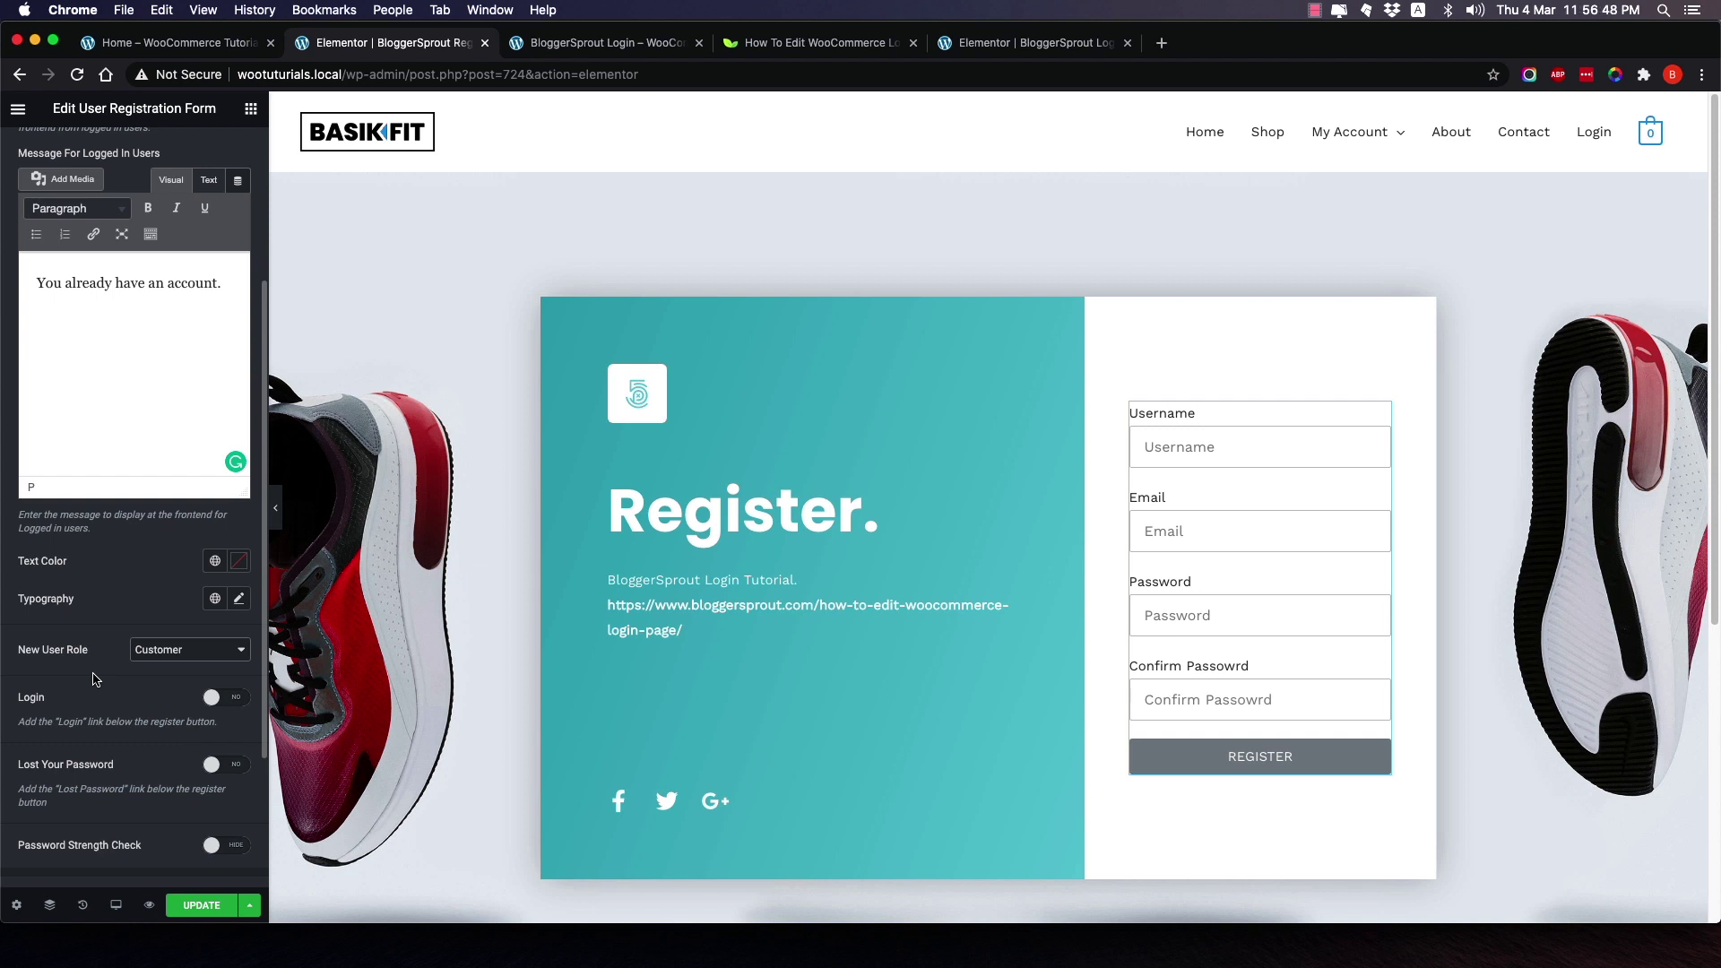
pyautogui.click(177, 654)
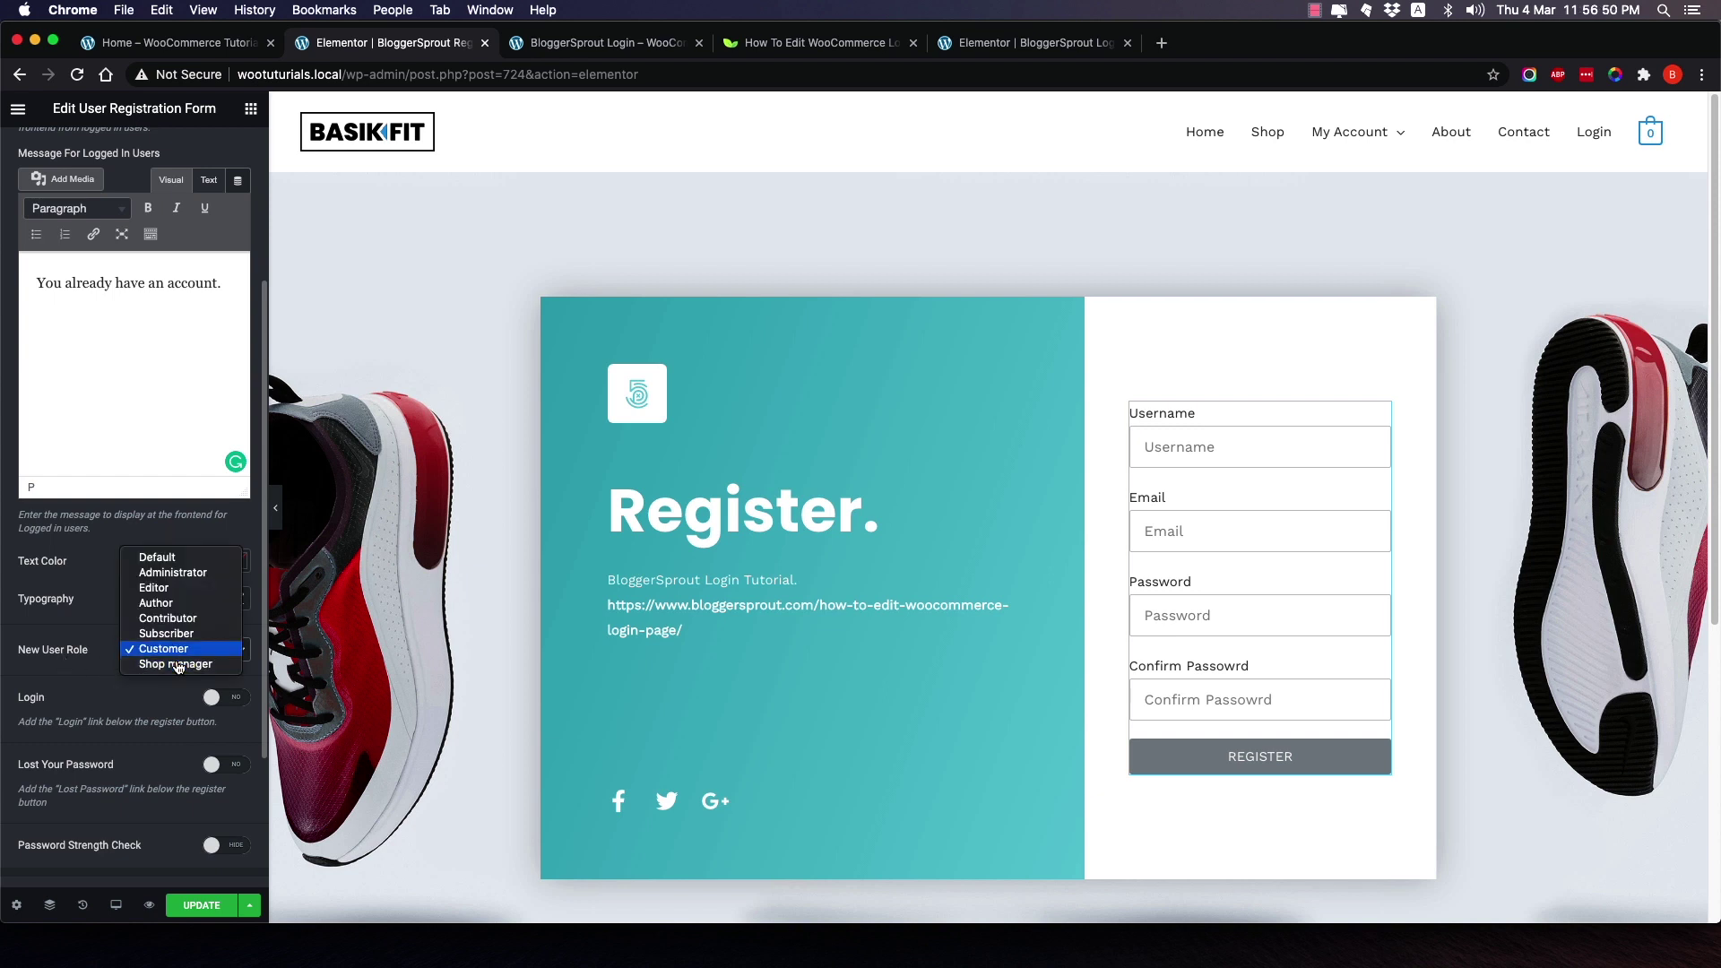
pyautogui.click(168, 634)
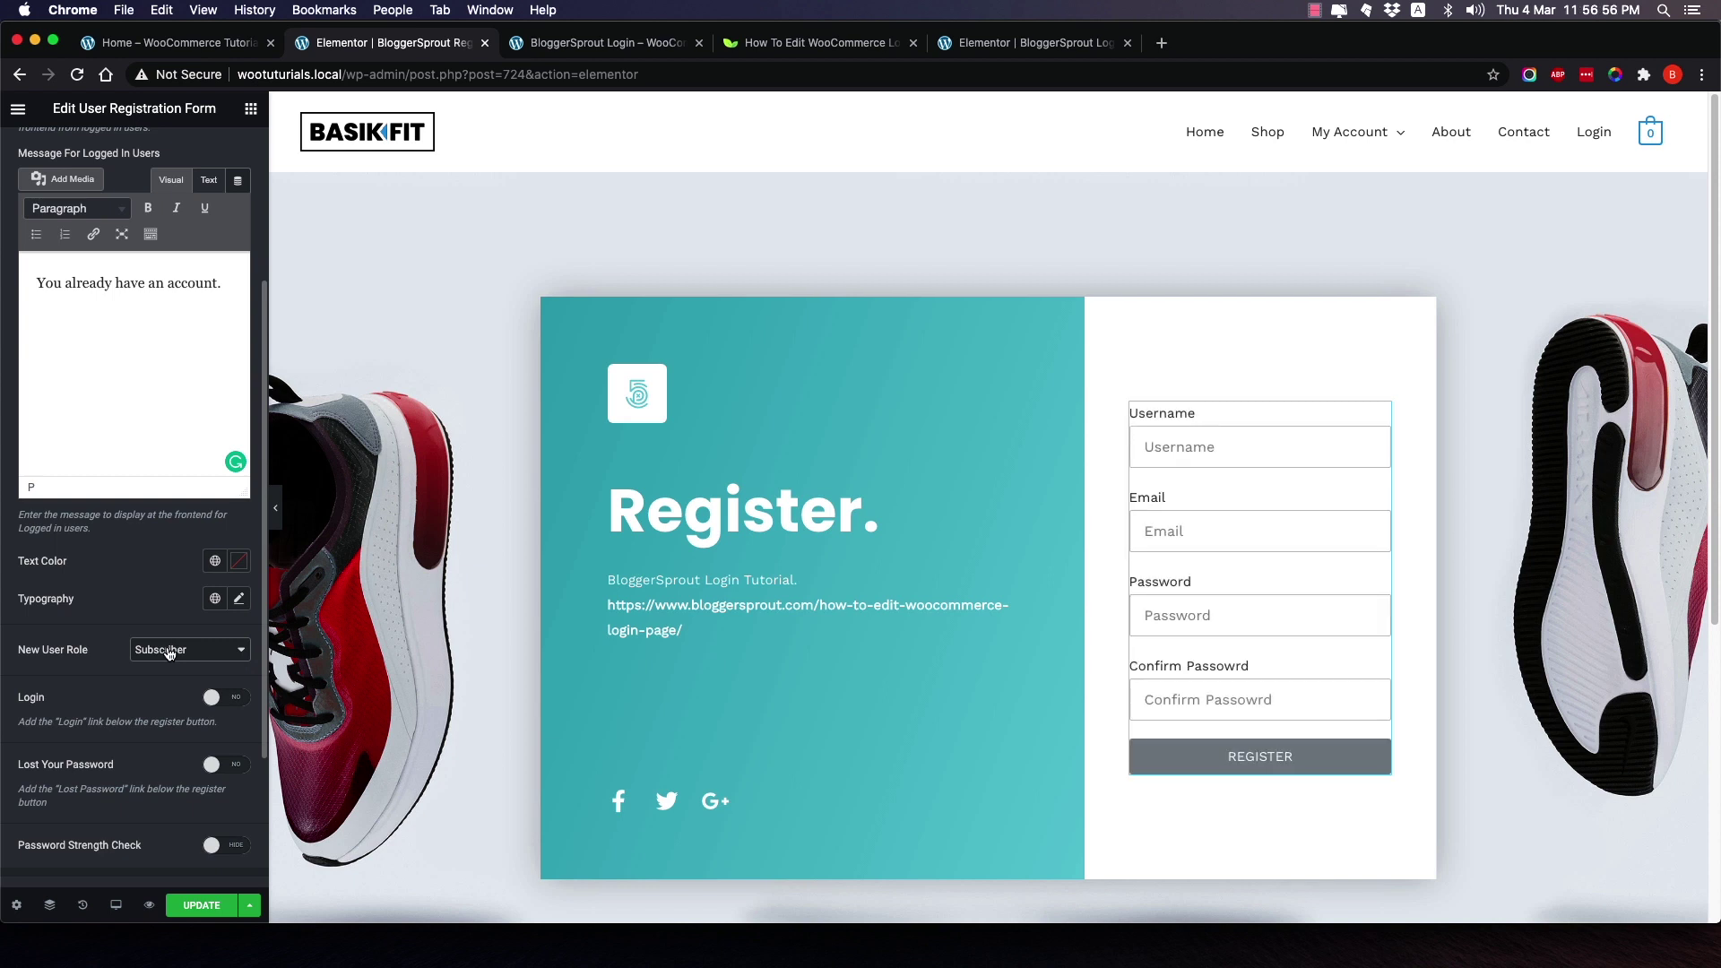
pyautogui.click(169, 652)
pyautogui.click(169, 665)
# Enable the Login link below the register button and set its text to "Already have an Account".
pyautogui.click(225, 701)
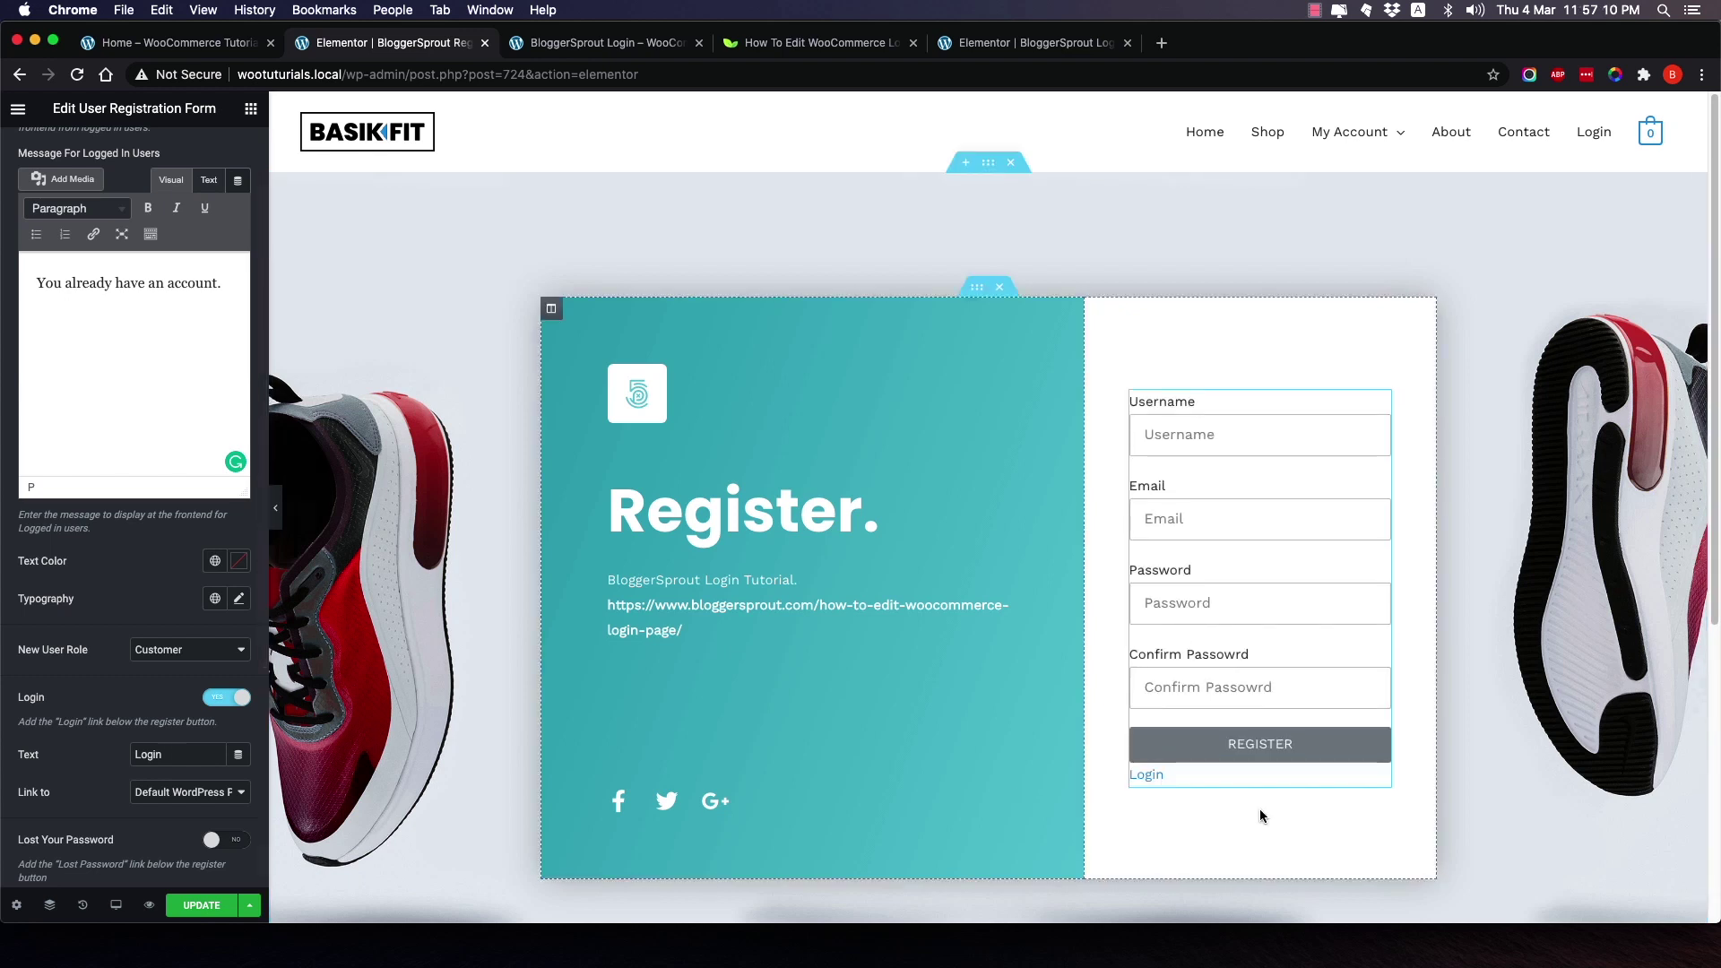
pyautogui.moveTo(176, 755); pyautogui.dragTo(108, 755)
pyautogui.write('Al')
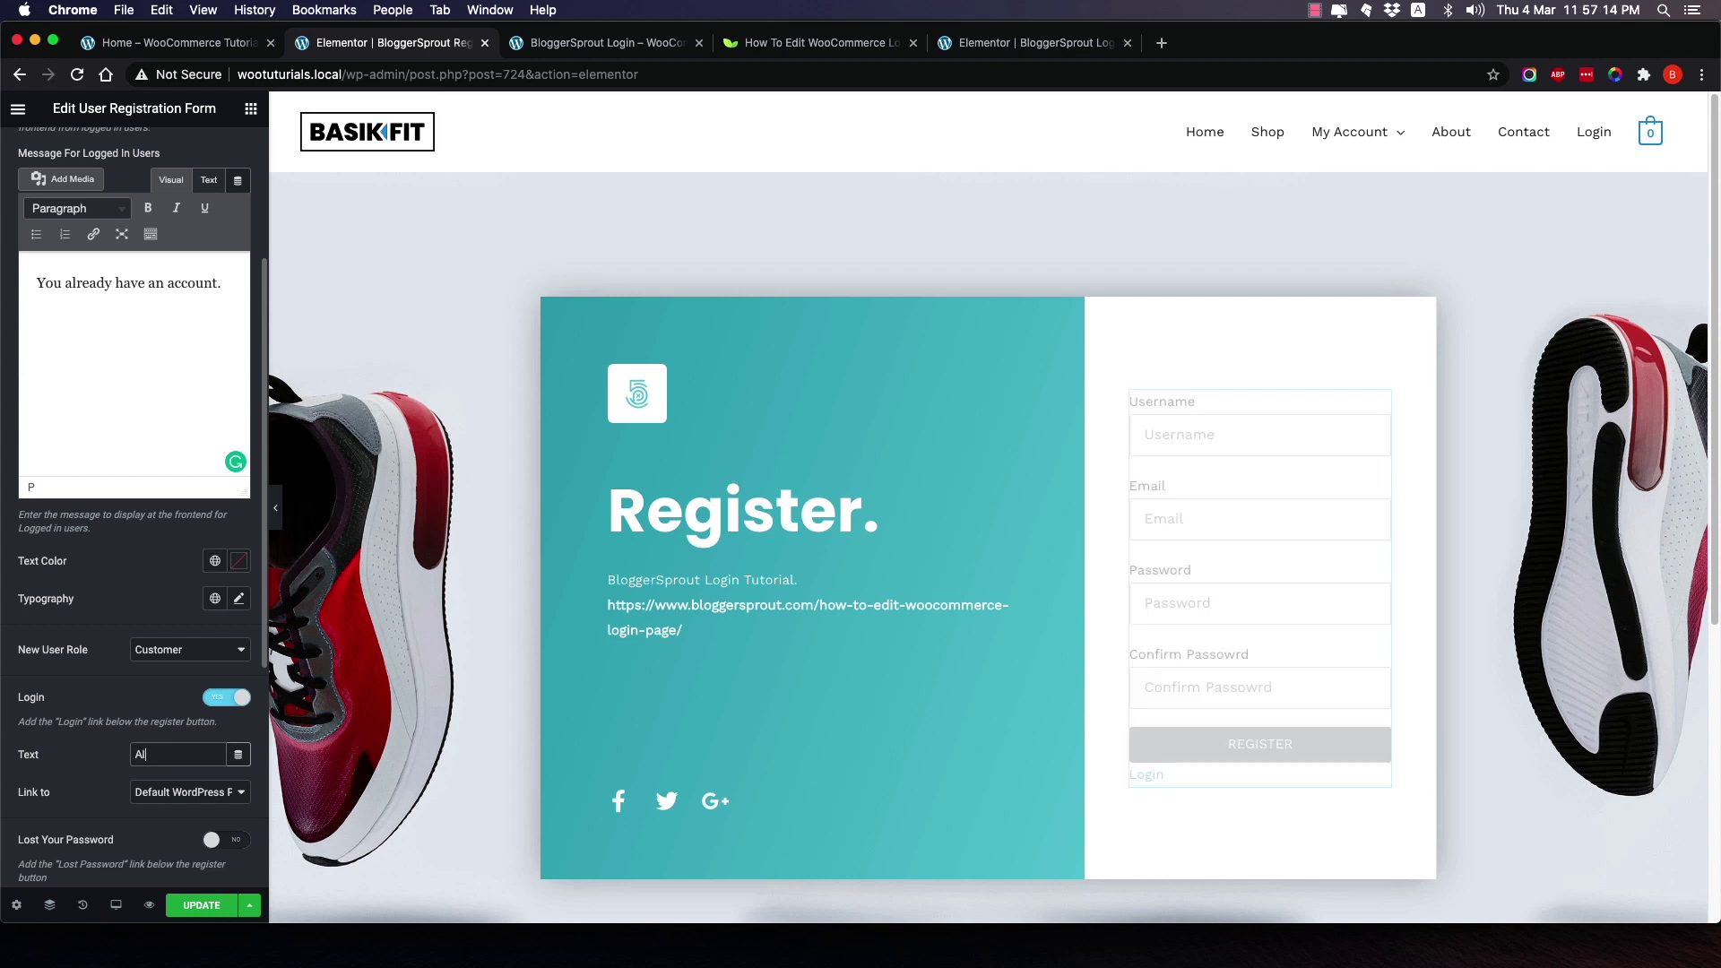
pyautogui.write('ready have an Account')
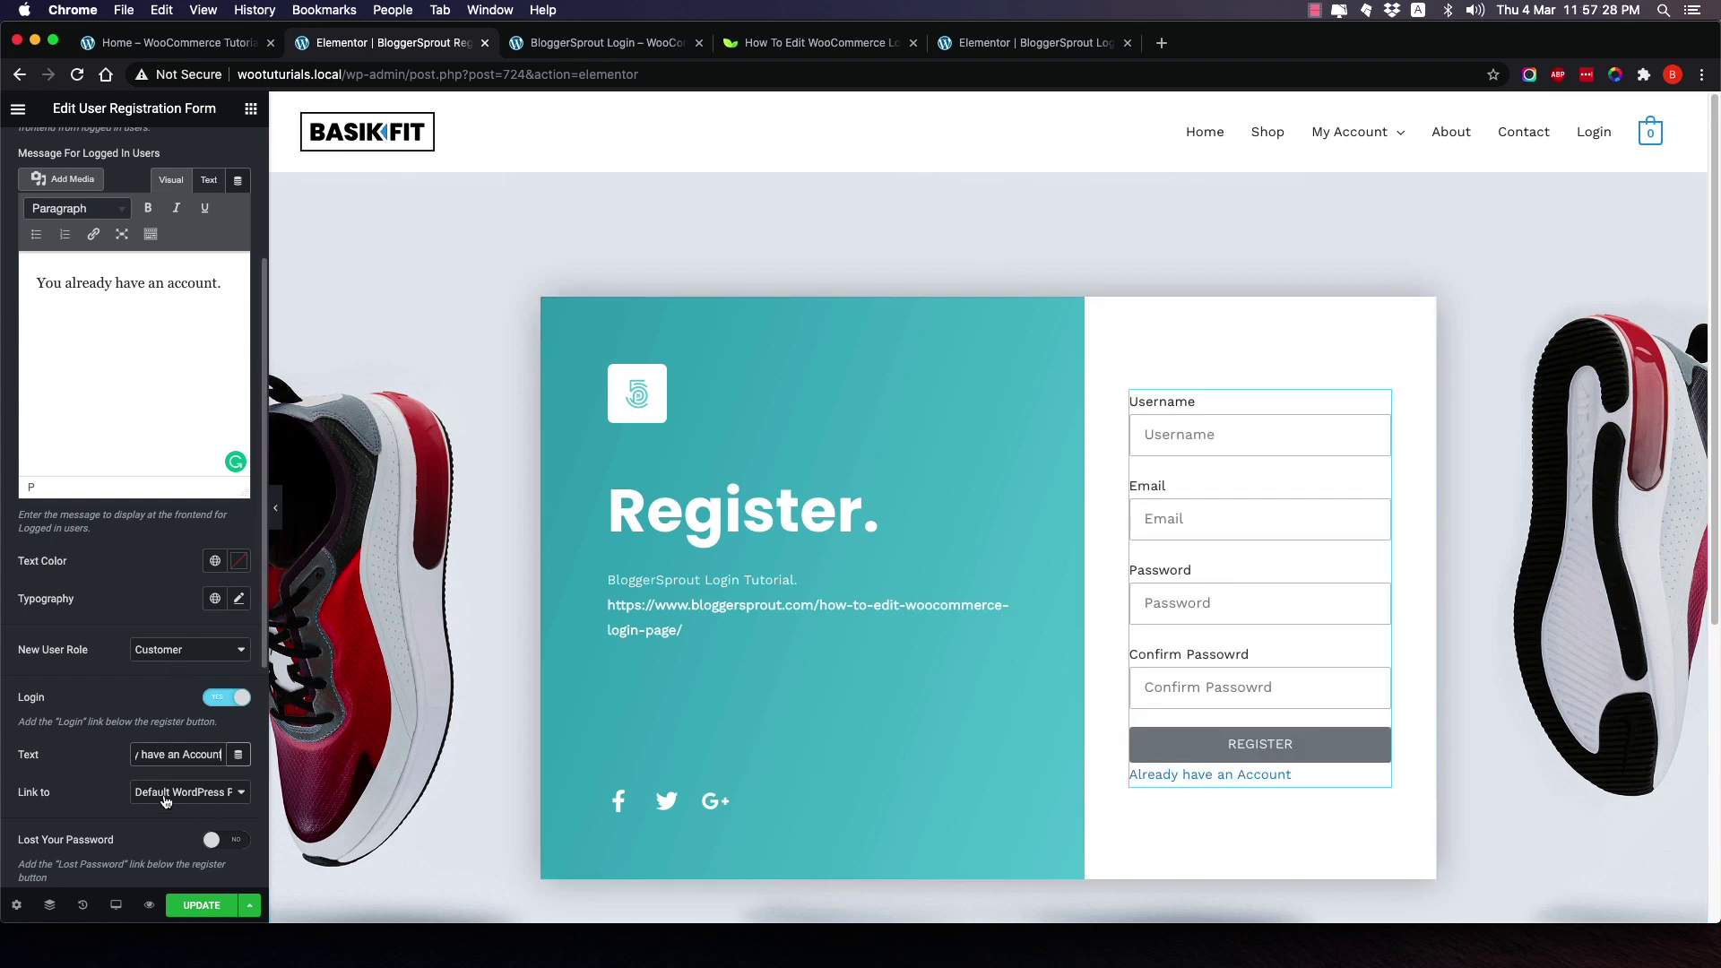
pyautogui.click(195, 798)
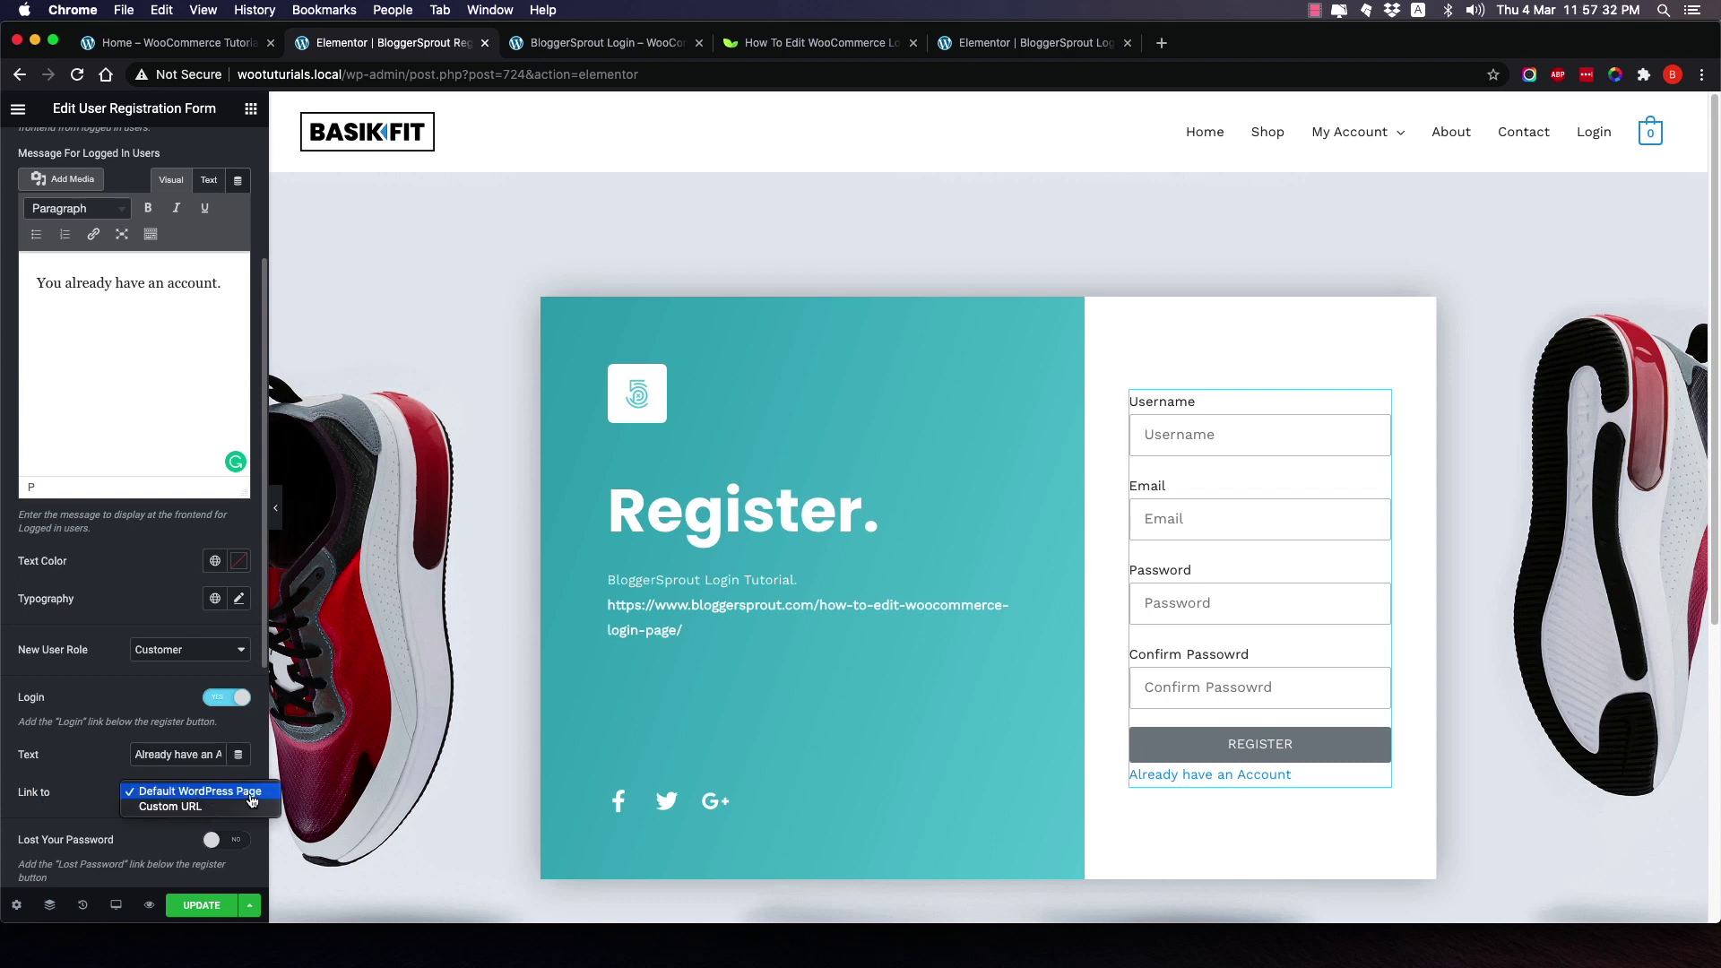
pyautogui.click(208, 811)
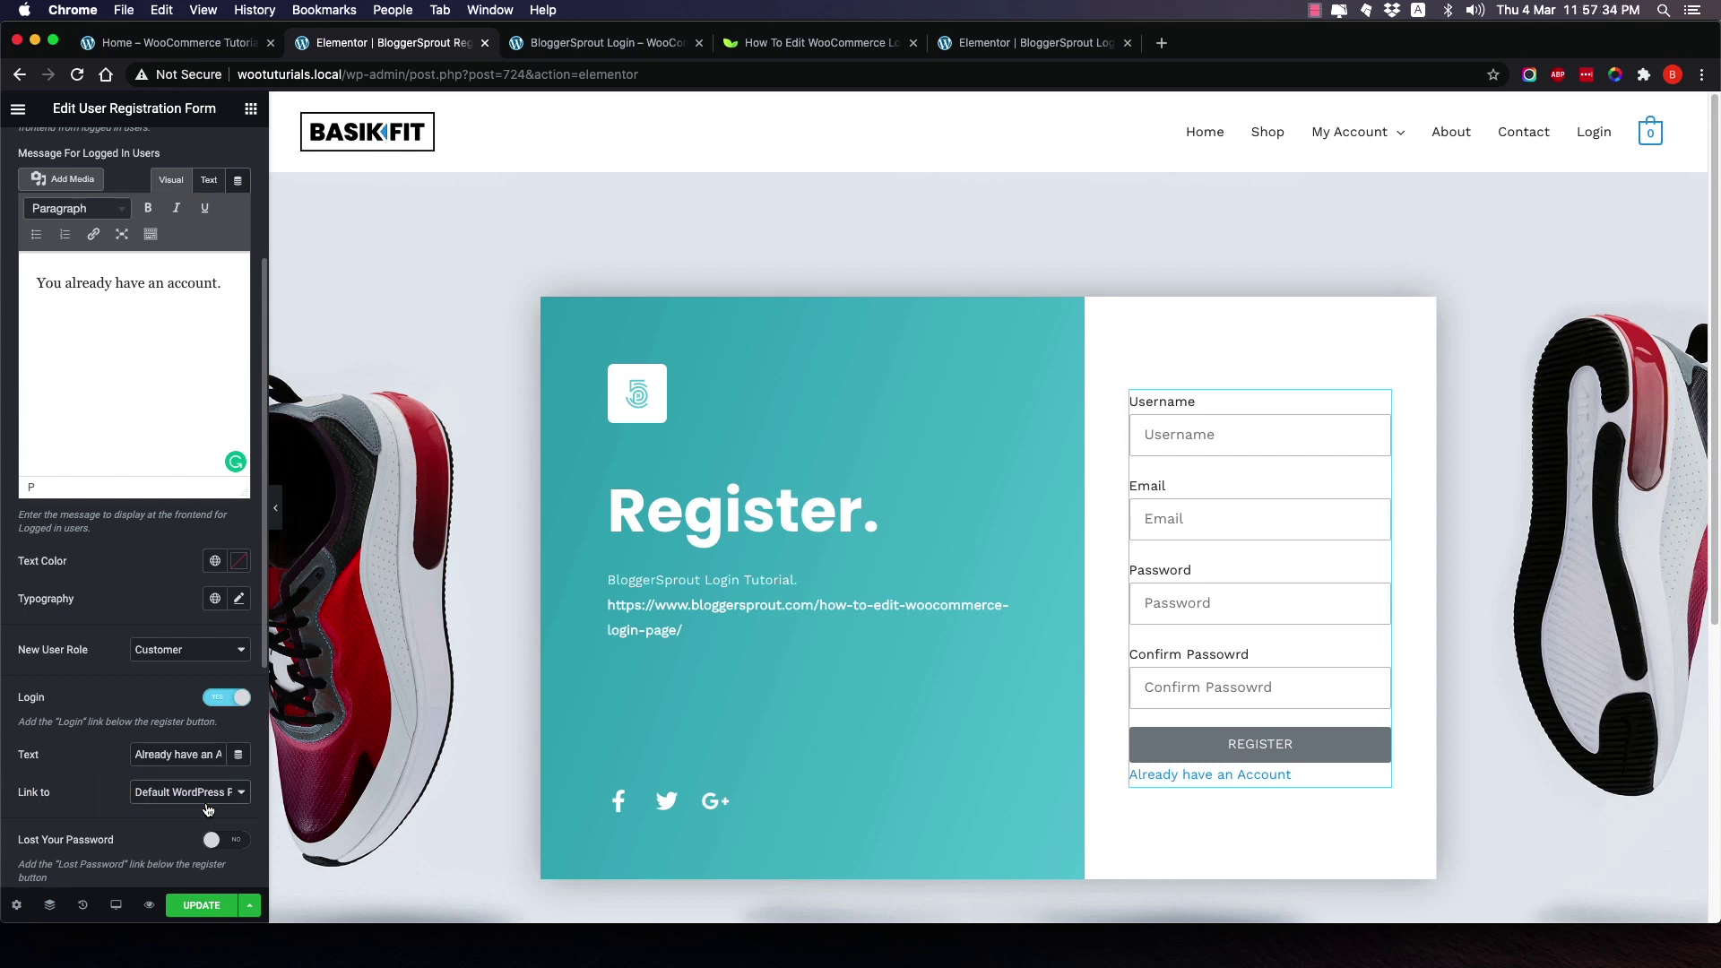
pyautogui.rightClick(1362, 134)
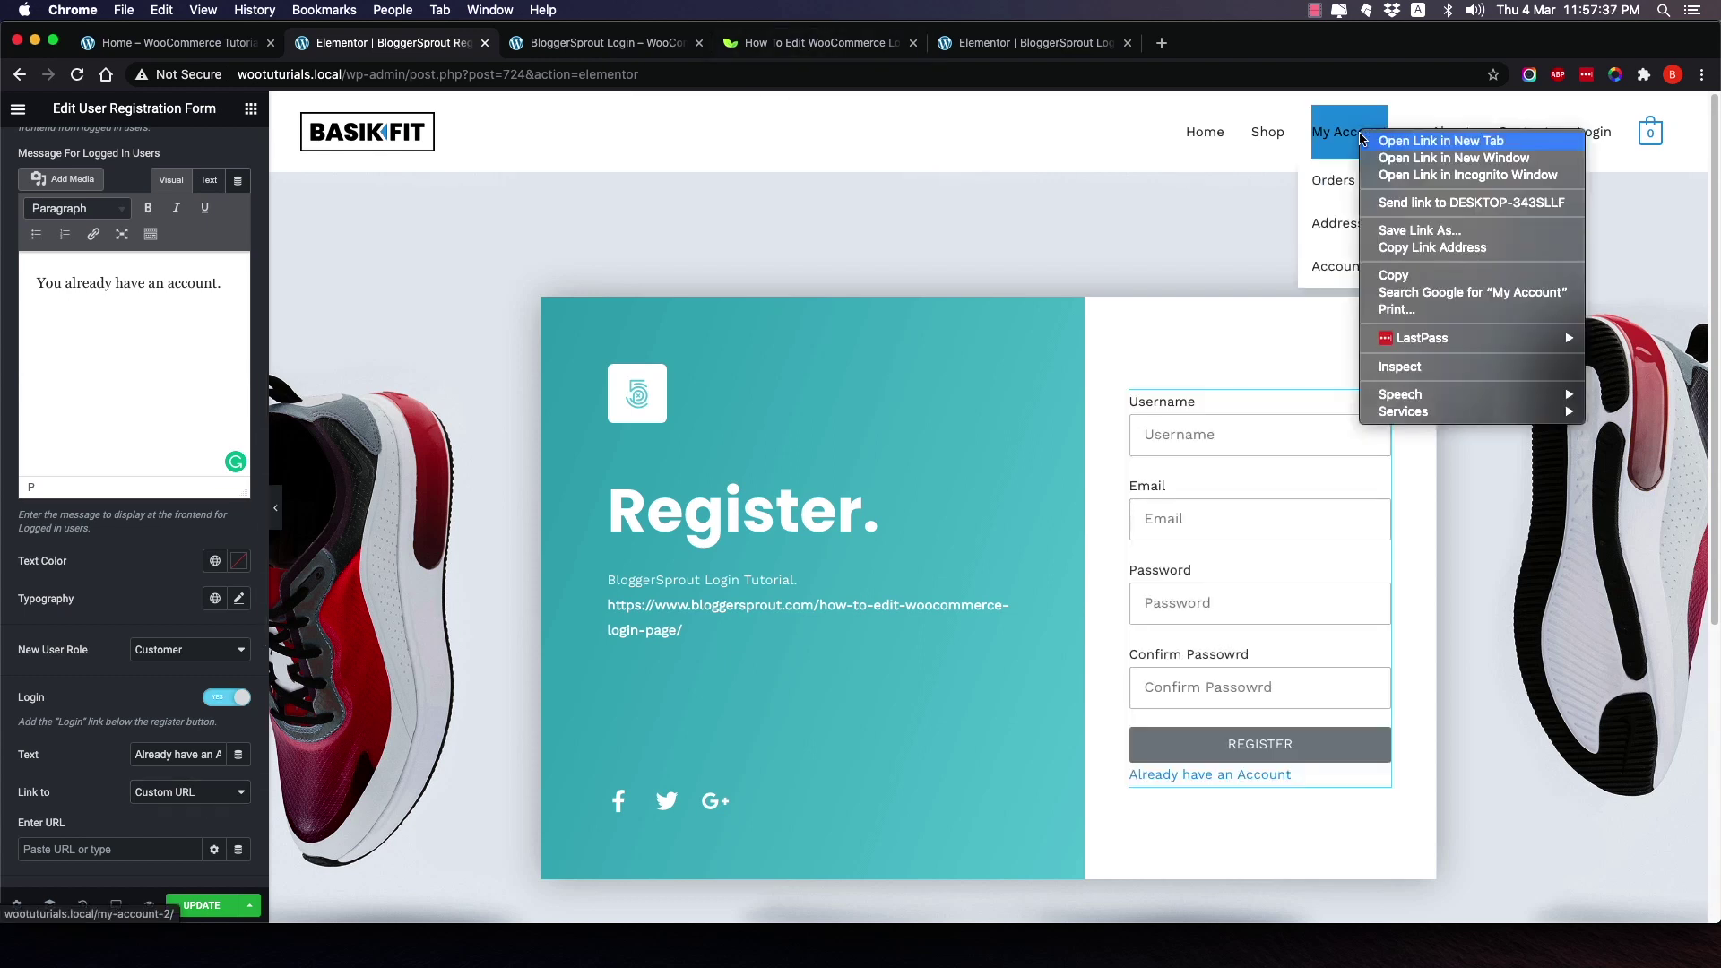
pyautogui.click(1428, 248)
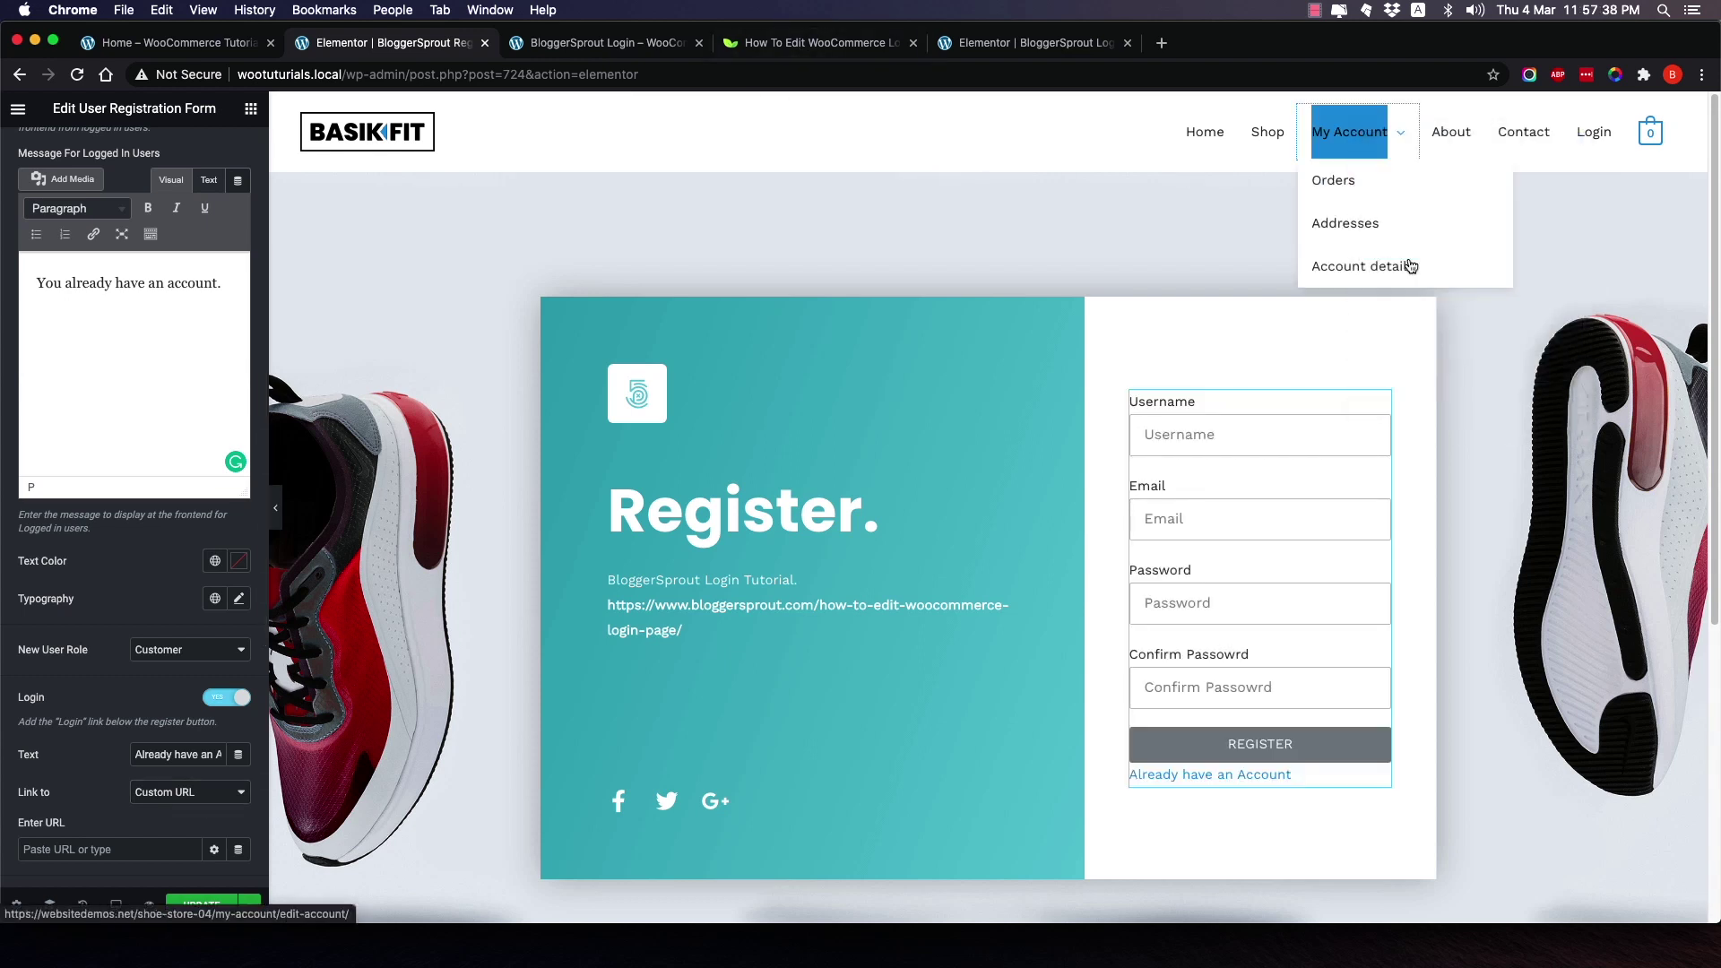
pyautogui.rightClick(77, 852)
pyautogui.click(108, 812)
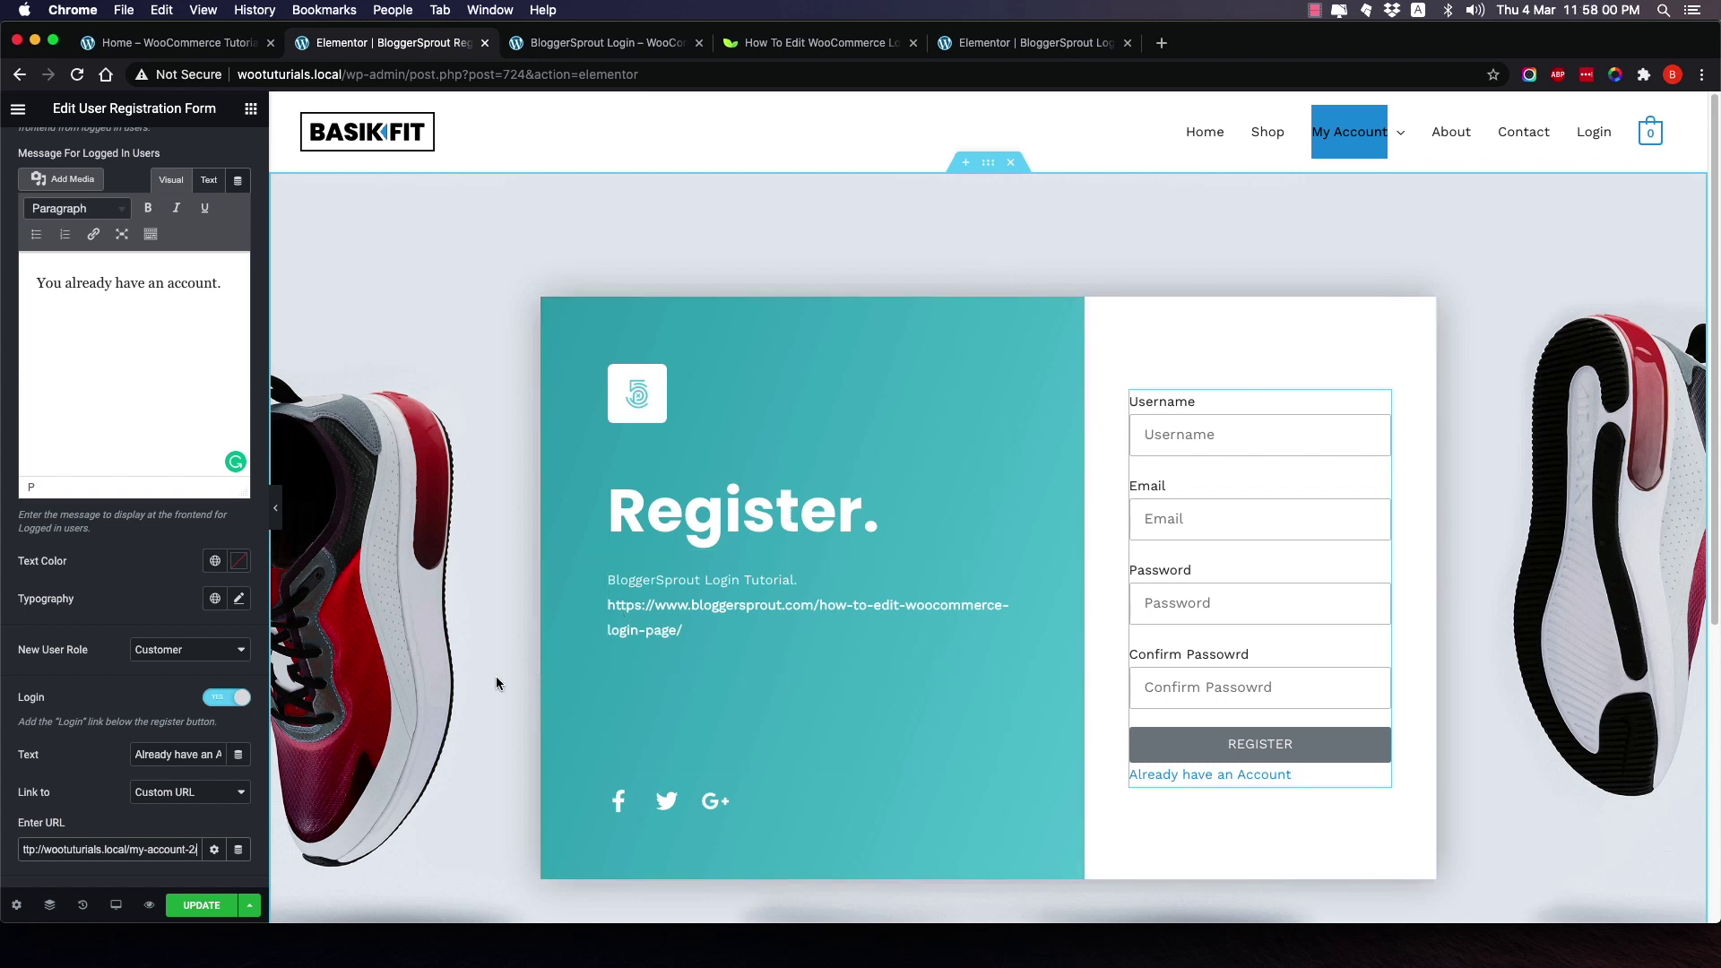
# Center-align the login link below the register button and enable Password Strength Check.
pyautogui.scroll(-3, 135, 710)
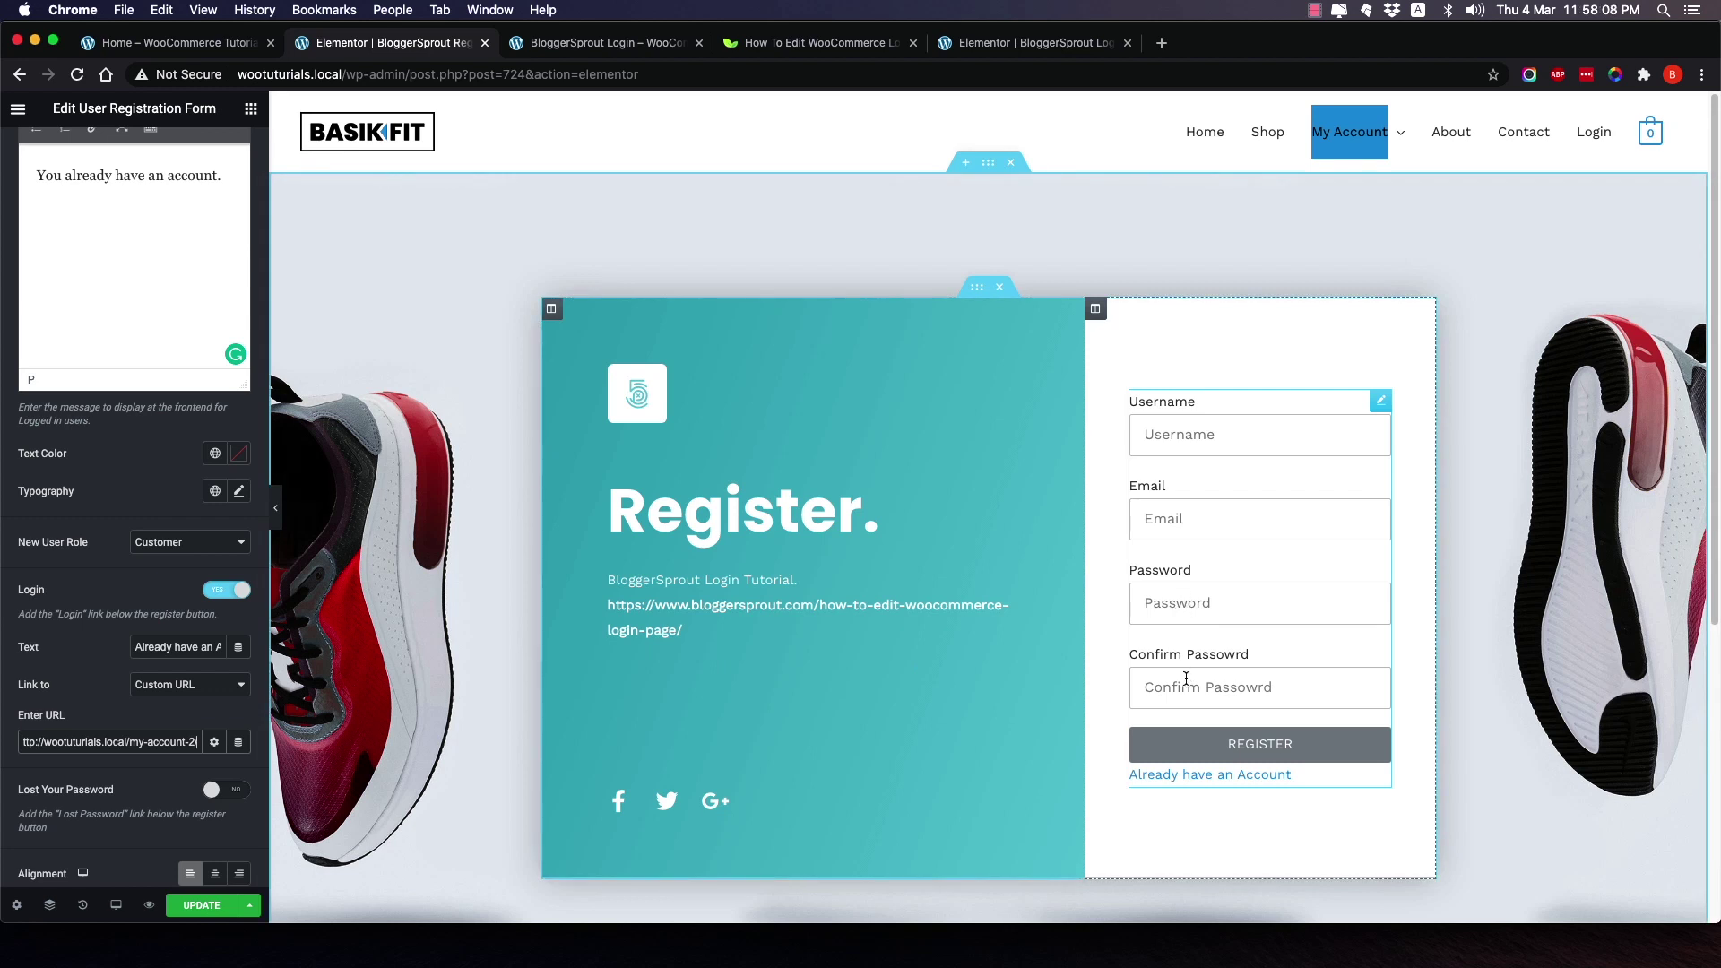
pyautogui.scroll(-3, 179, 690)
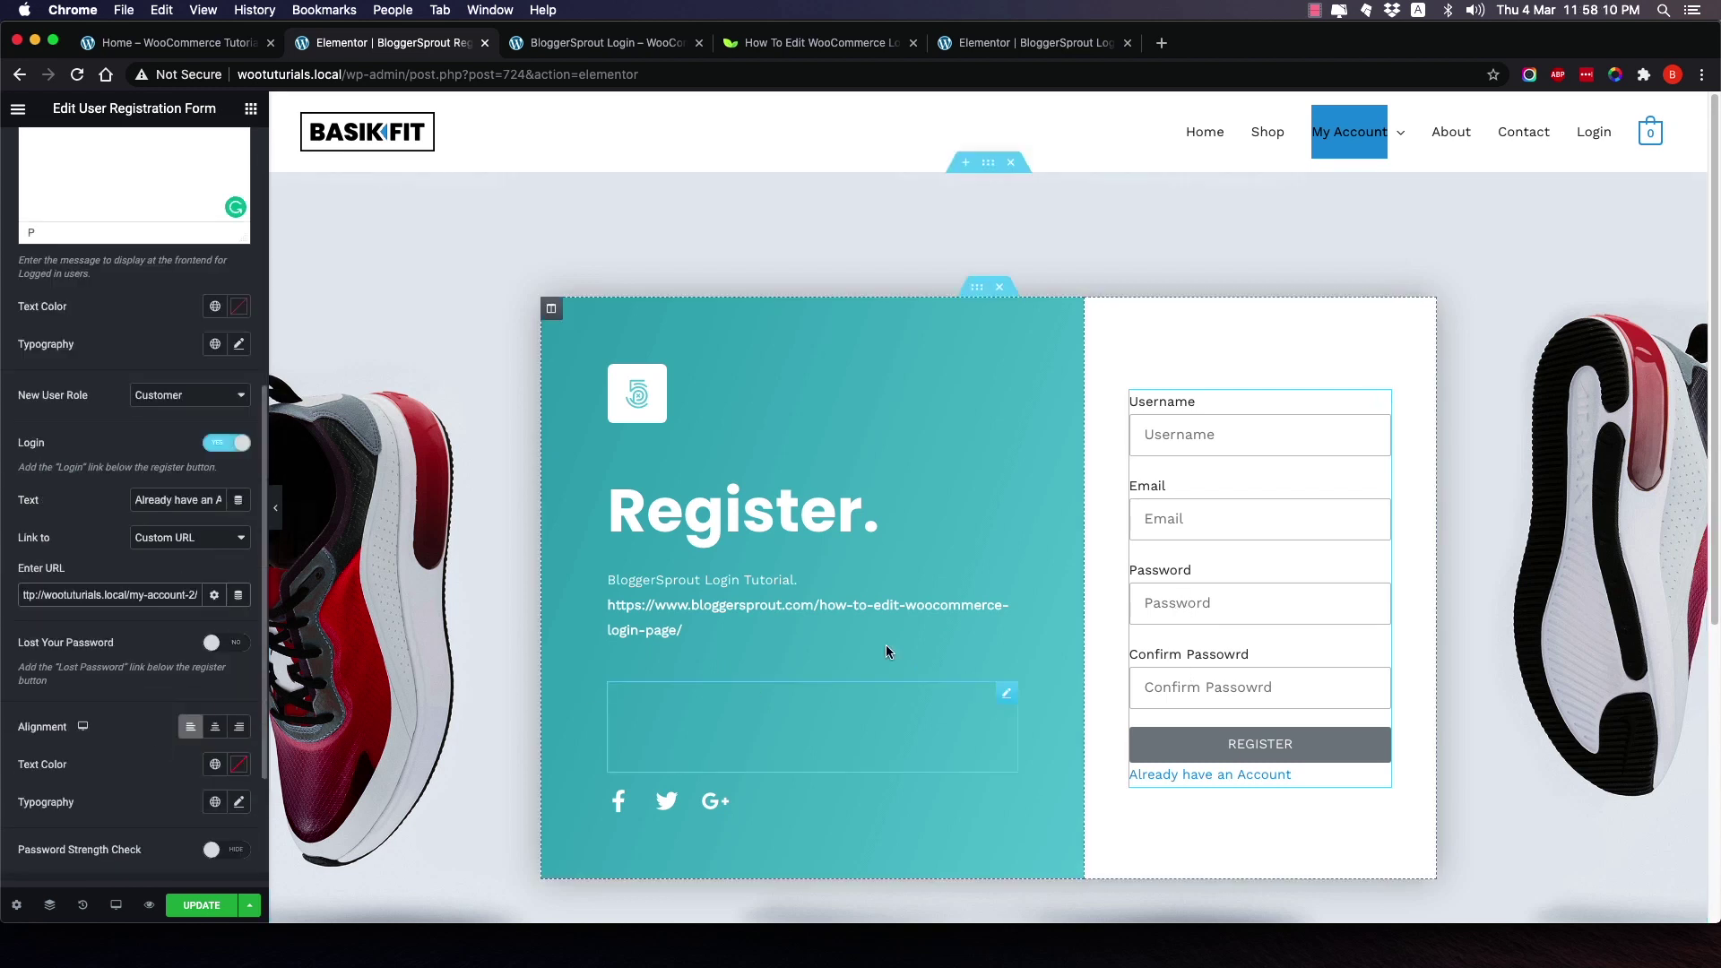
pyautogui.click(216, 733)
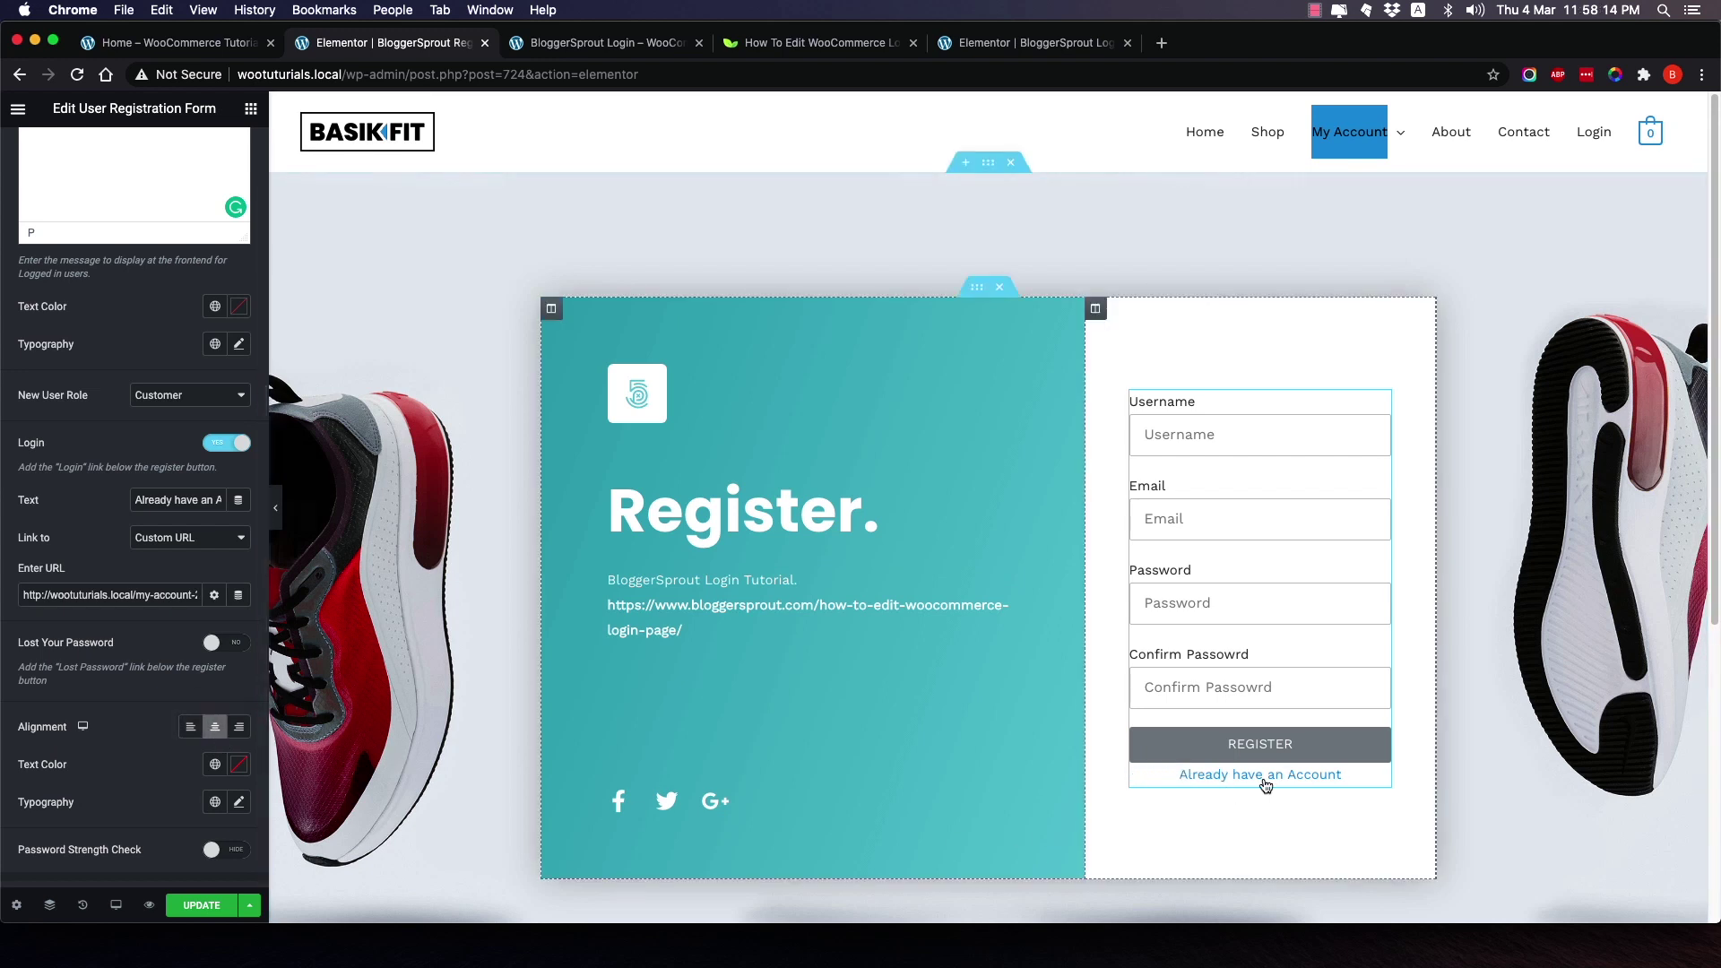
pyautogui.scroll(-1, 132, 811)
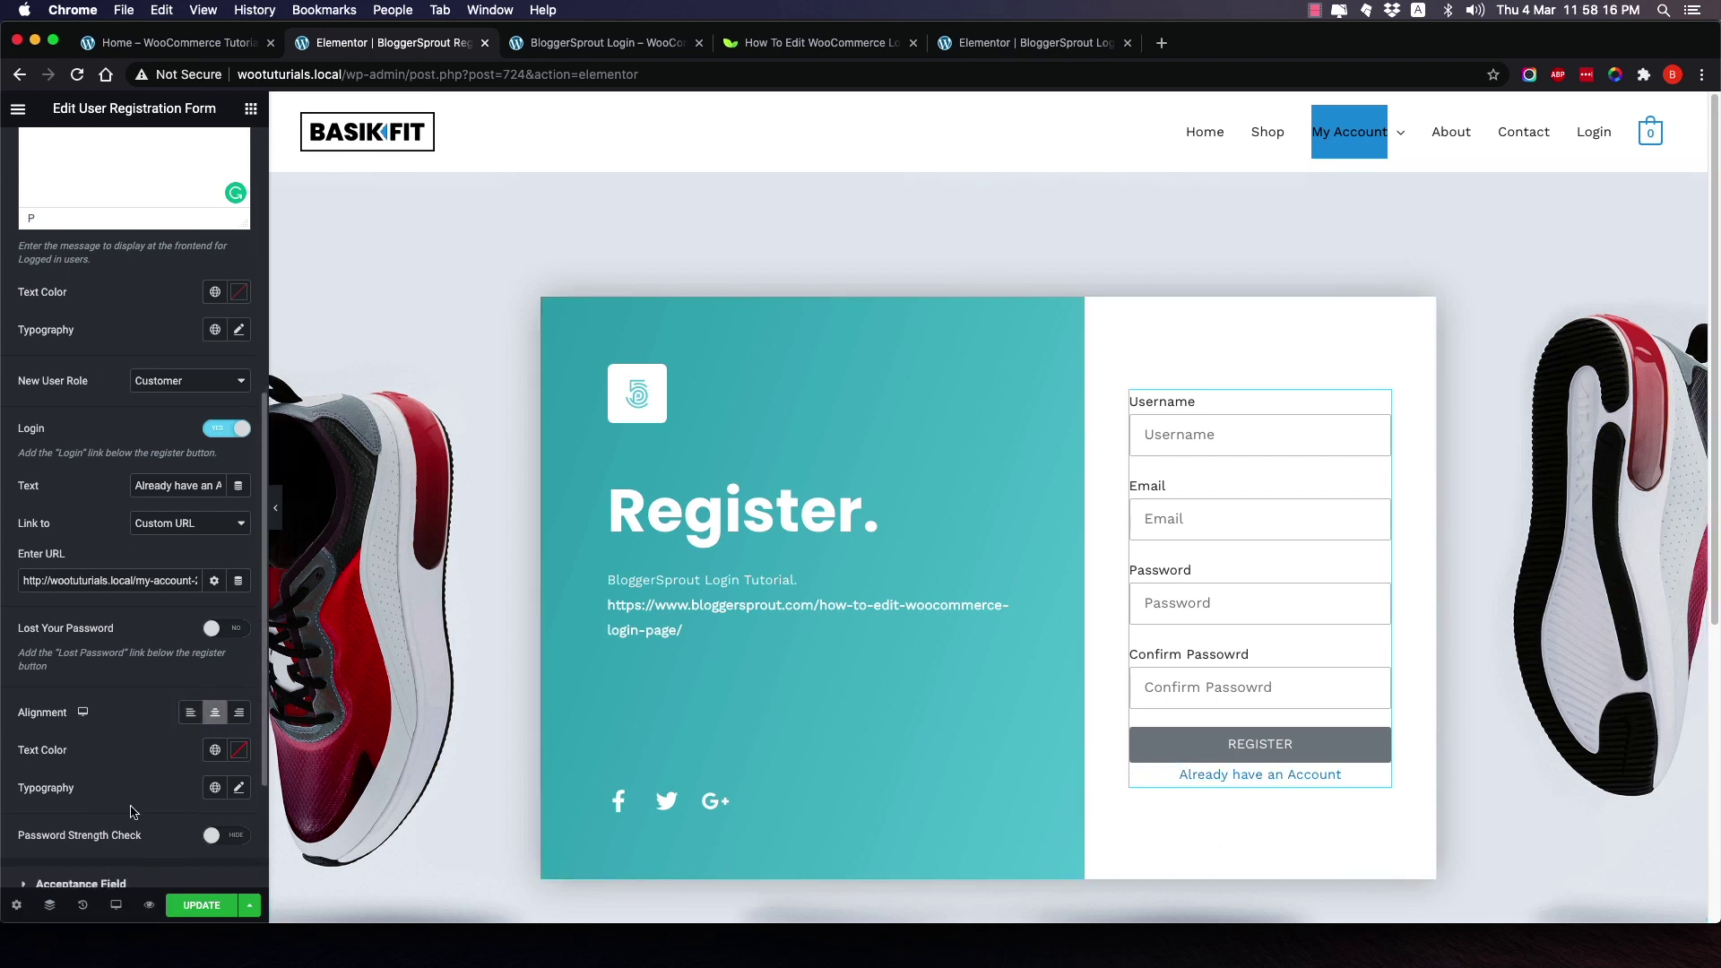
pyautogui.click(223, 845)
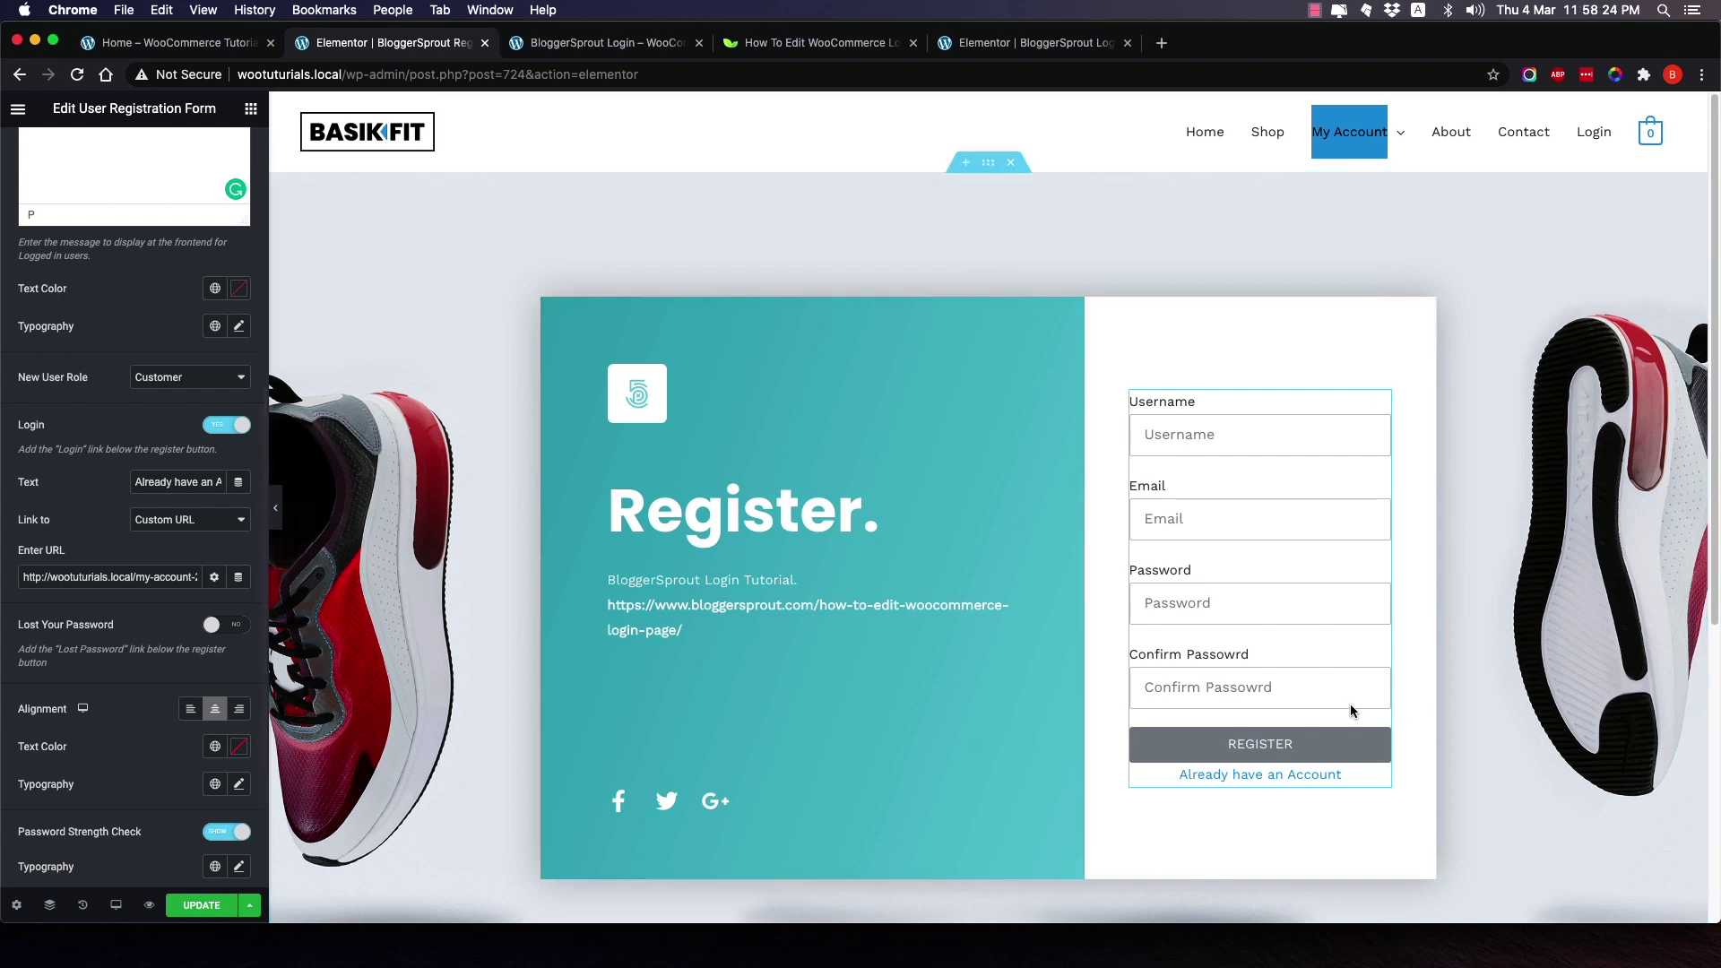
# Enable the Acceptance Field with its default terms and conditions text on the registration form.
pyautogui.scroll(-5, 108, 752)
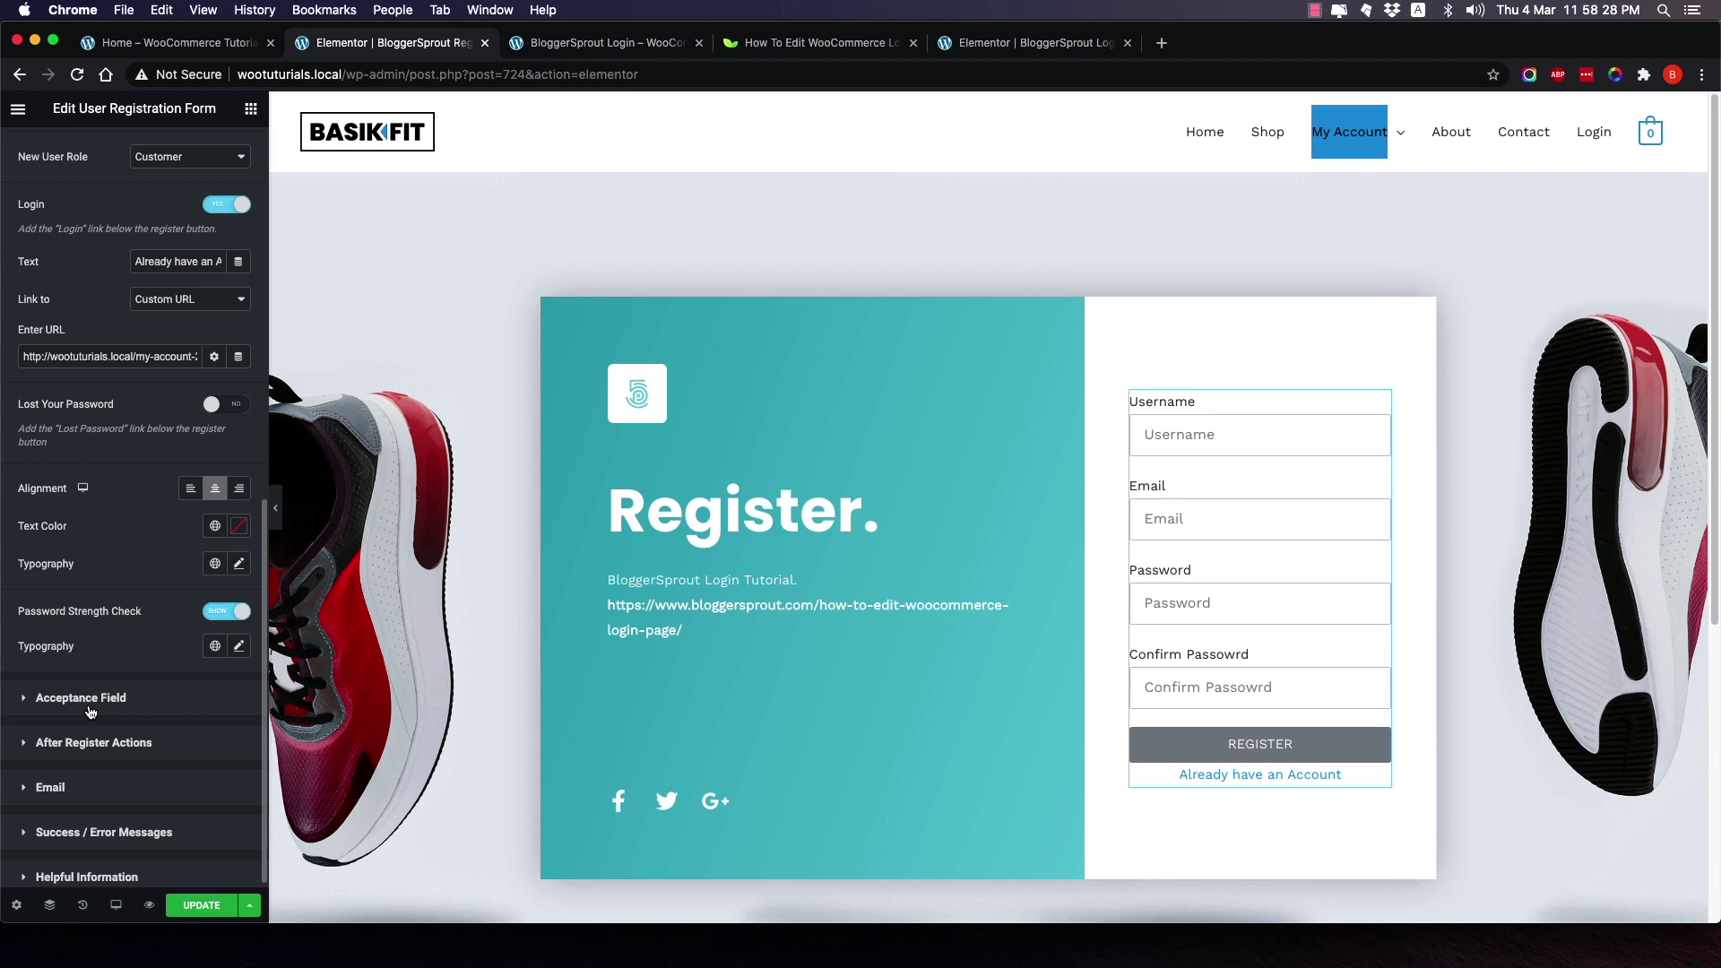
pyautogui.click(89, 704)
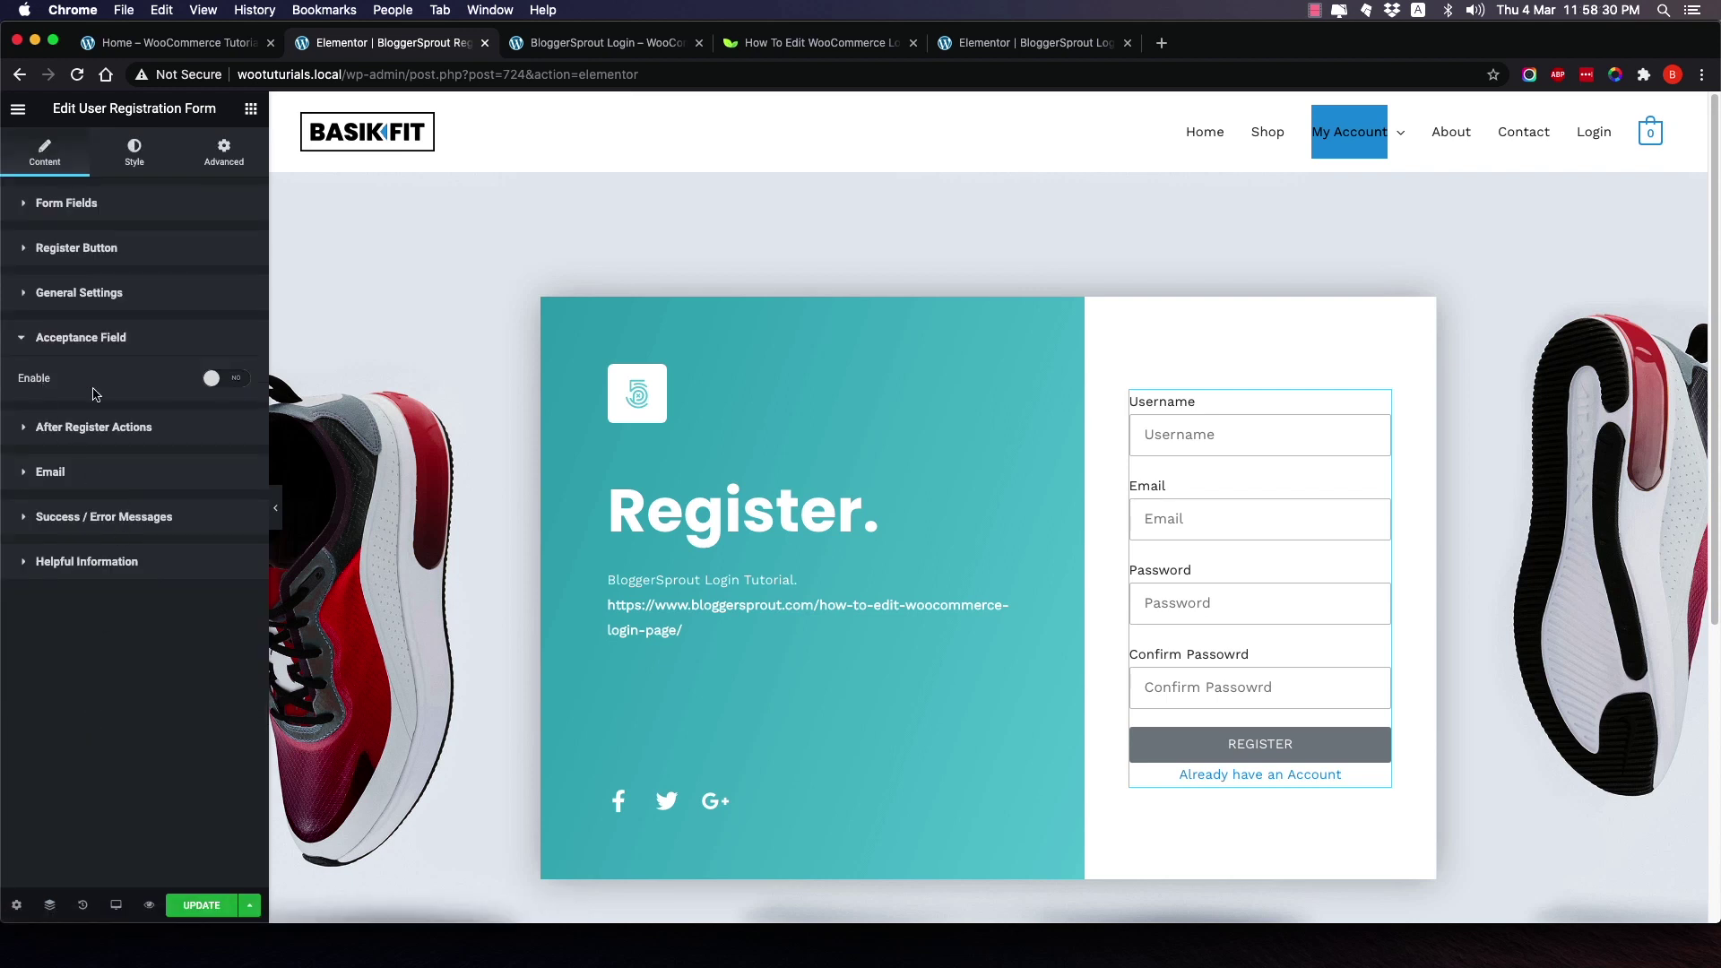
pyautogui.click(230, 378)
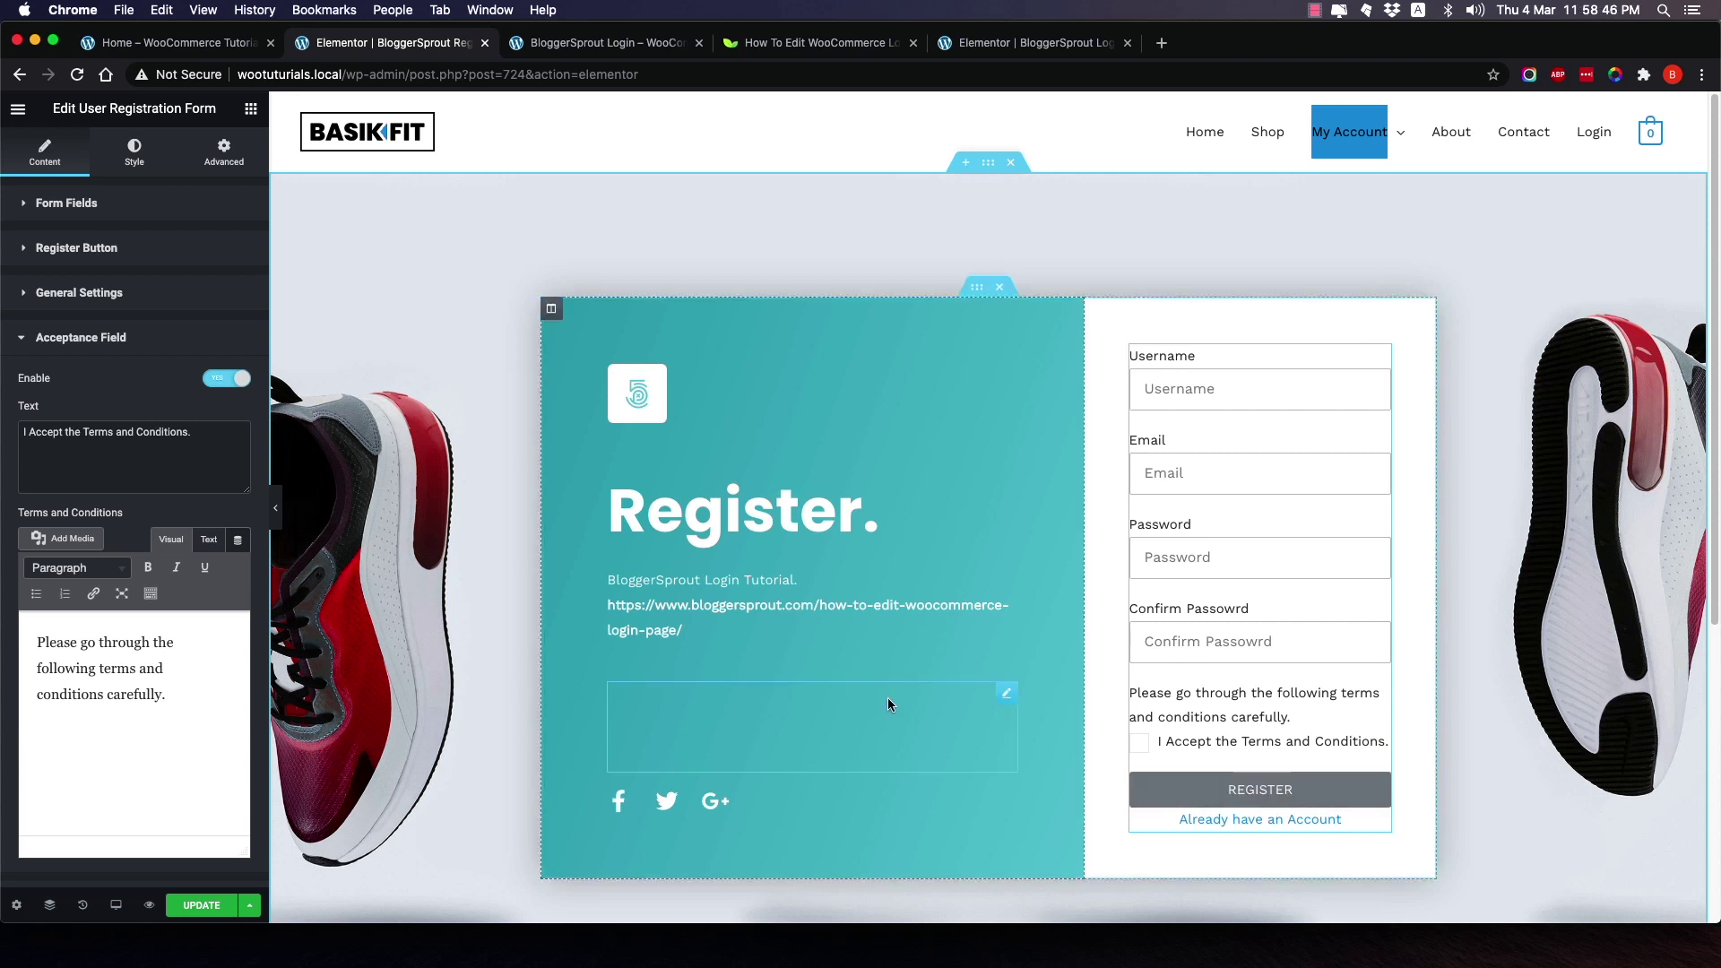
pyautogui.click(130, 339)
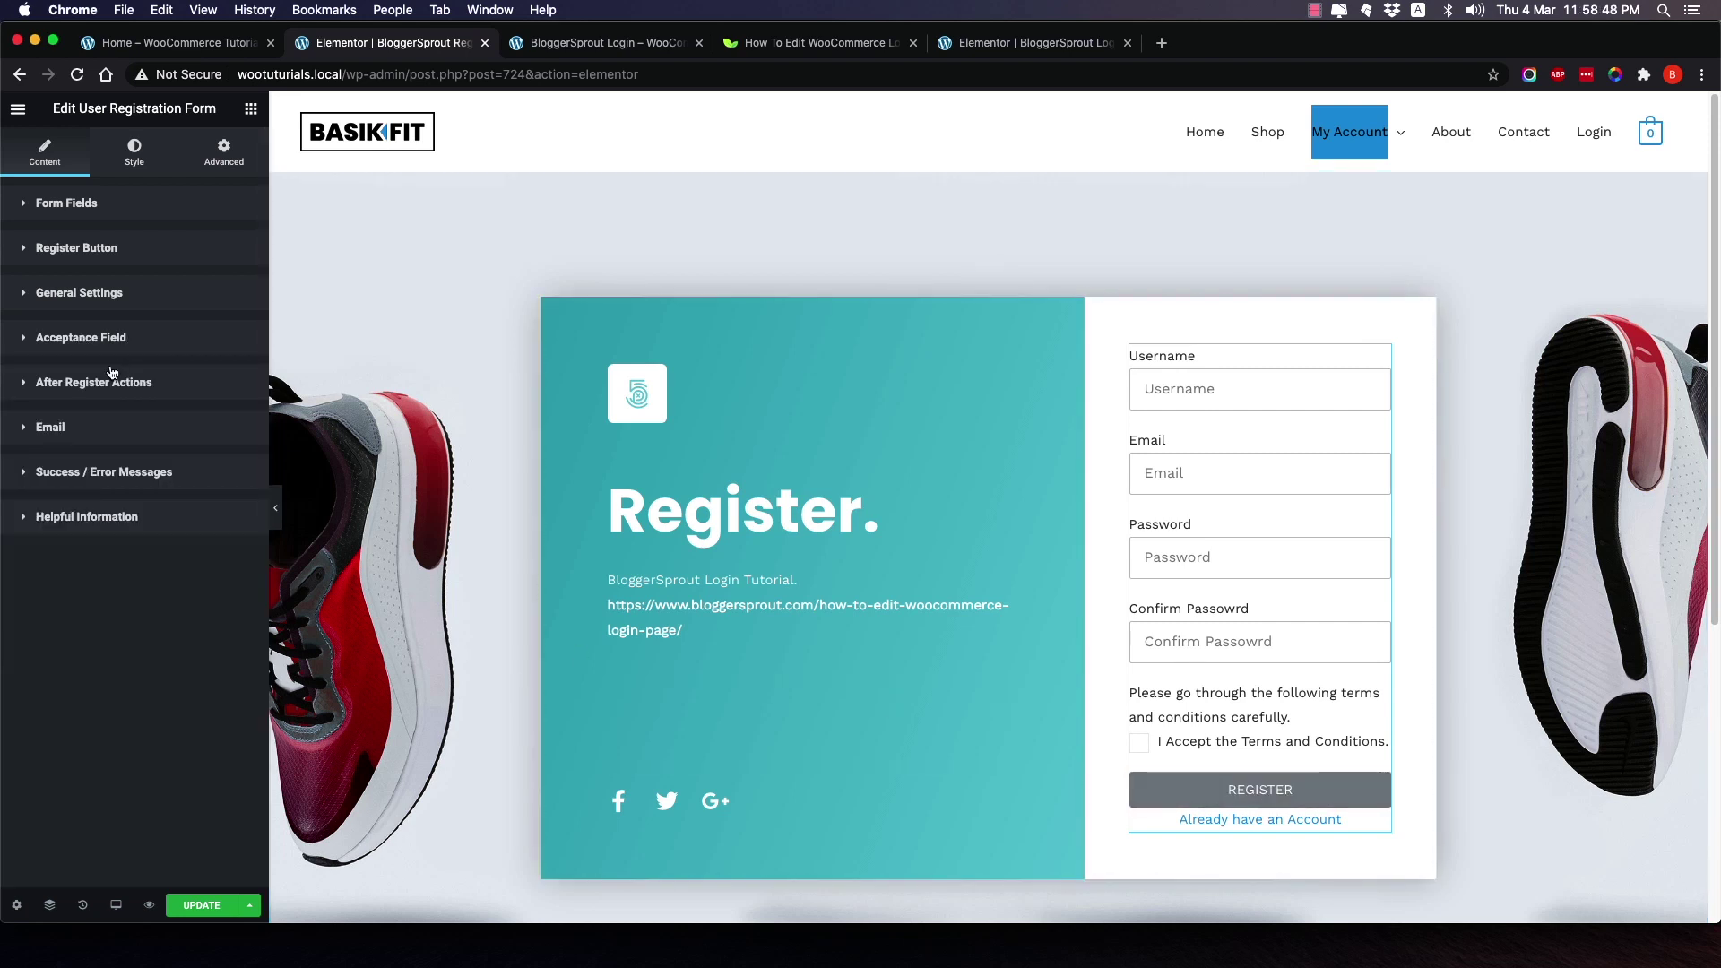
# Add Auto Login to the registration form's After Register Actions.
pyautogui.click(90, 385)
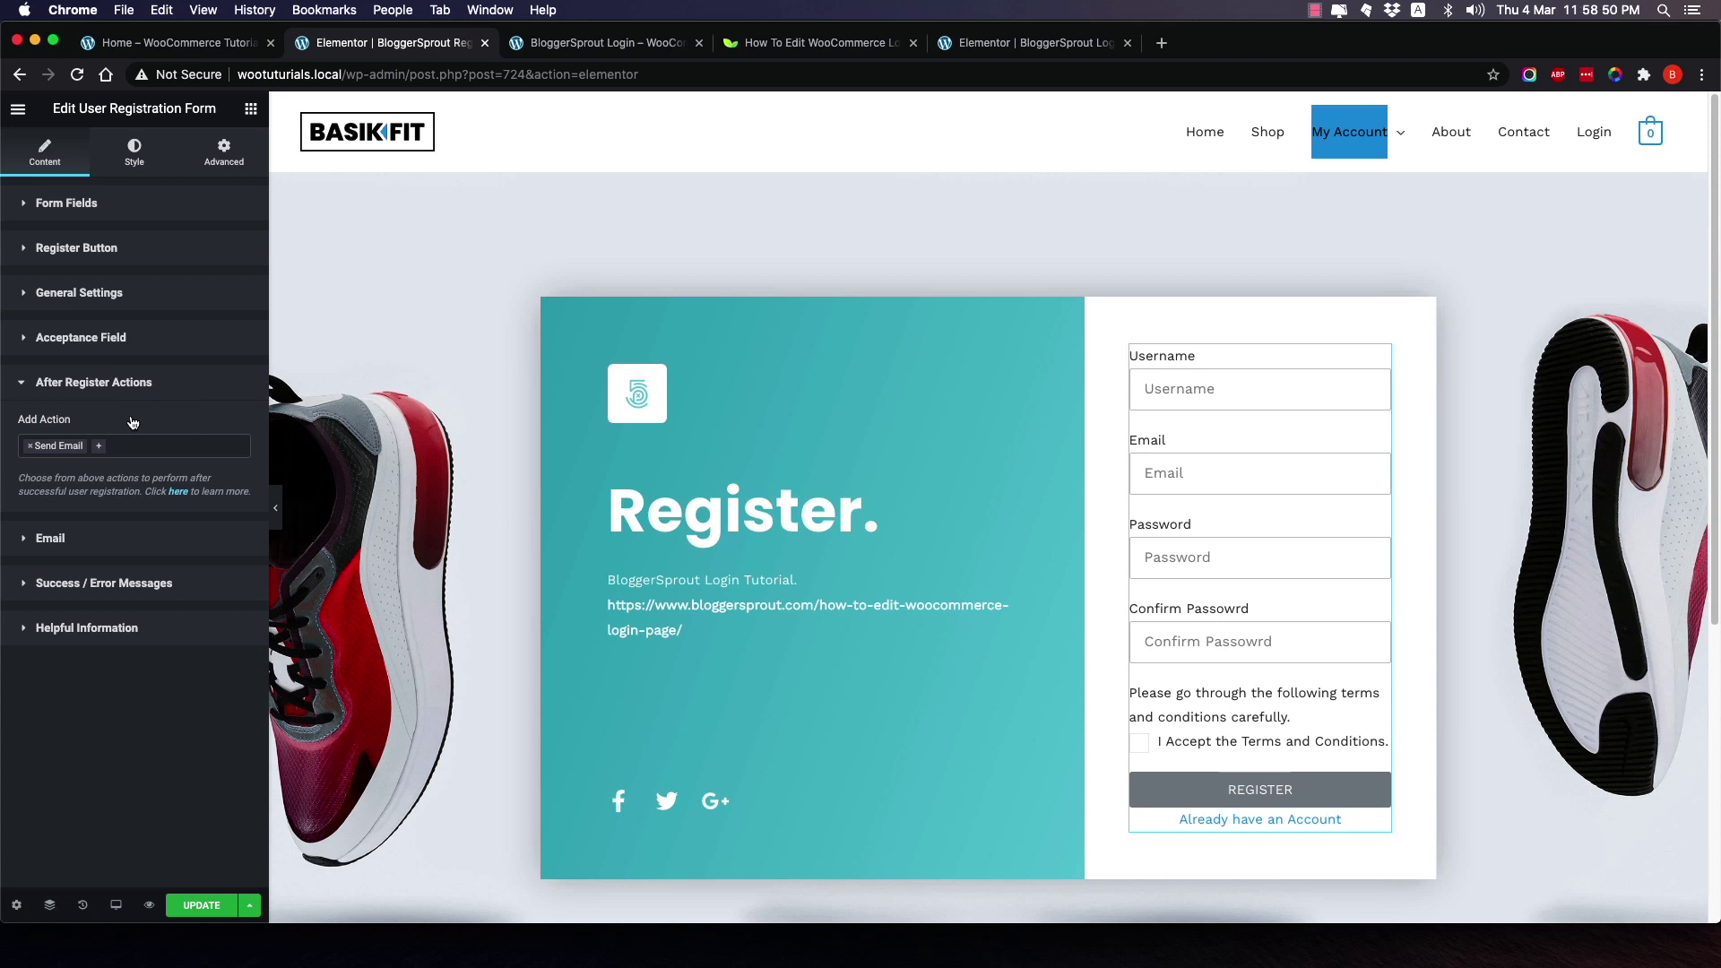
pyautogui.click(137, 446)
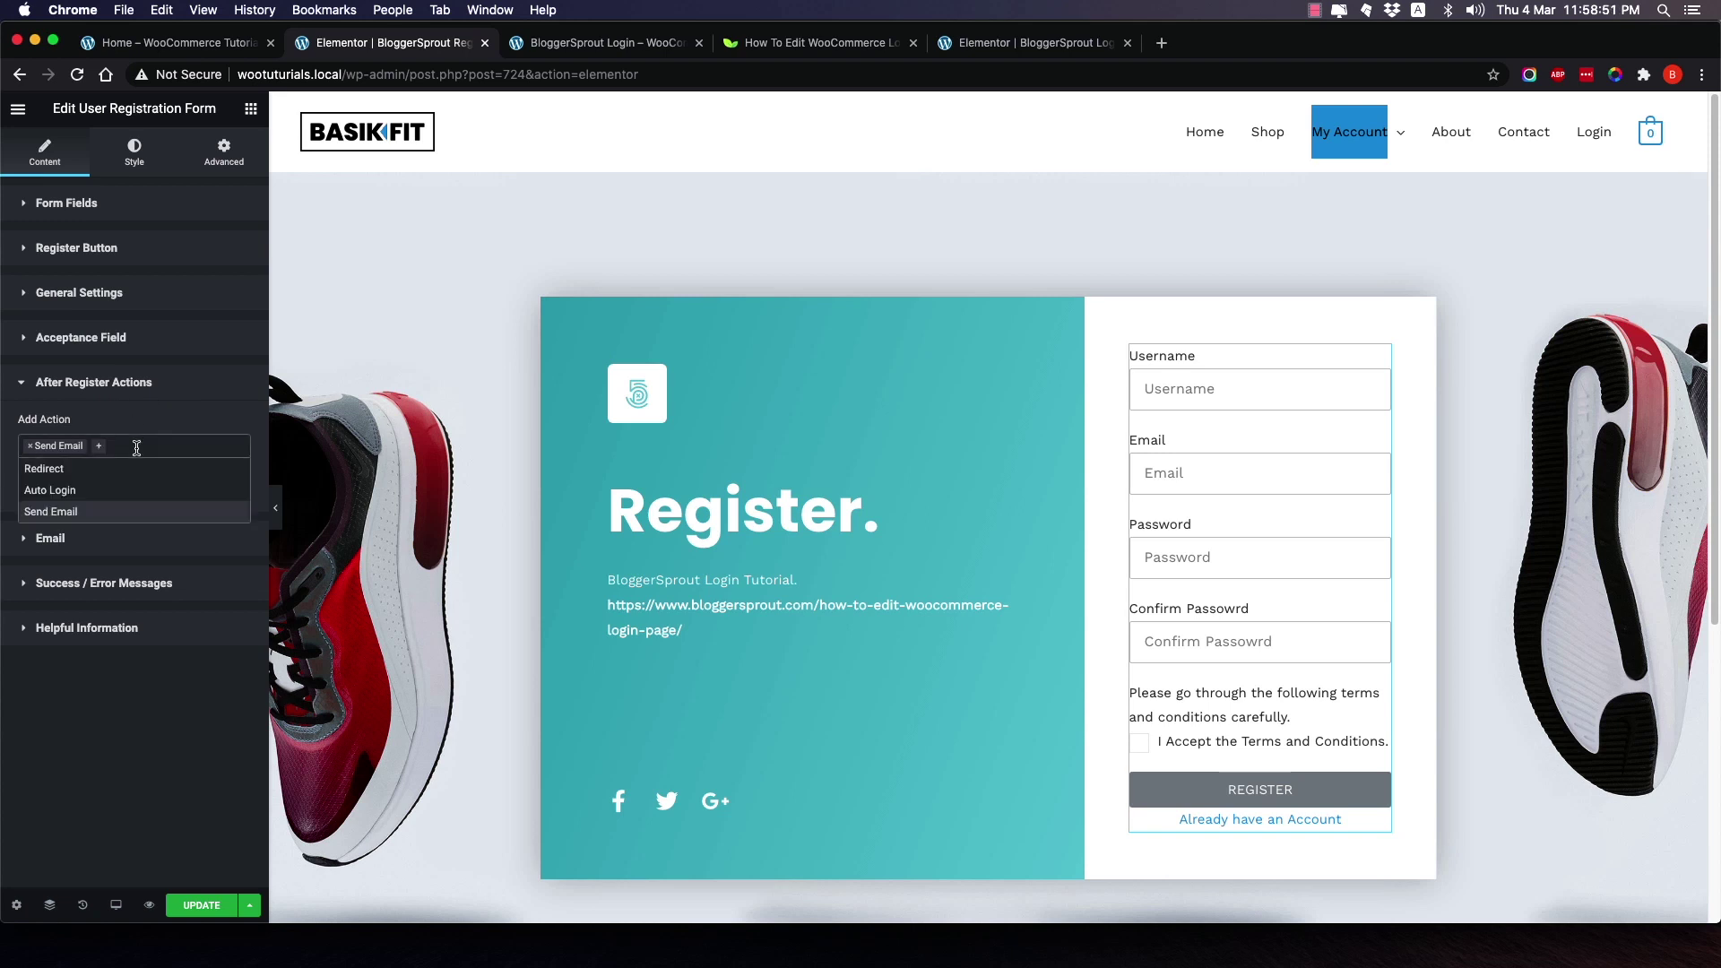
pyautogui.click(99, 490)
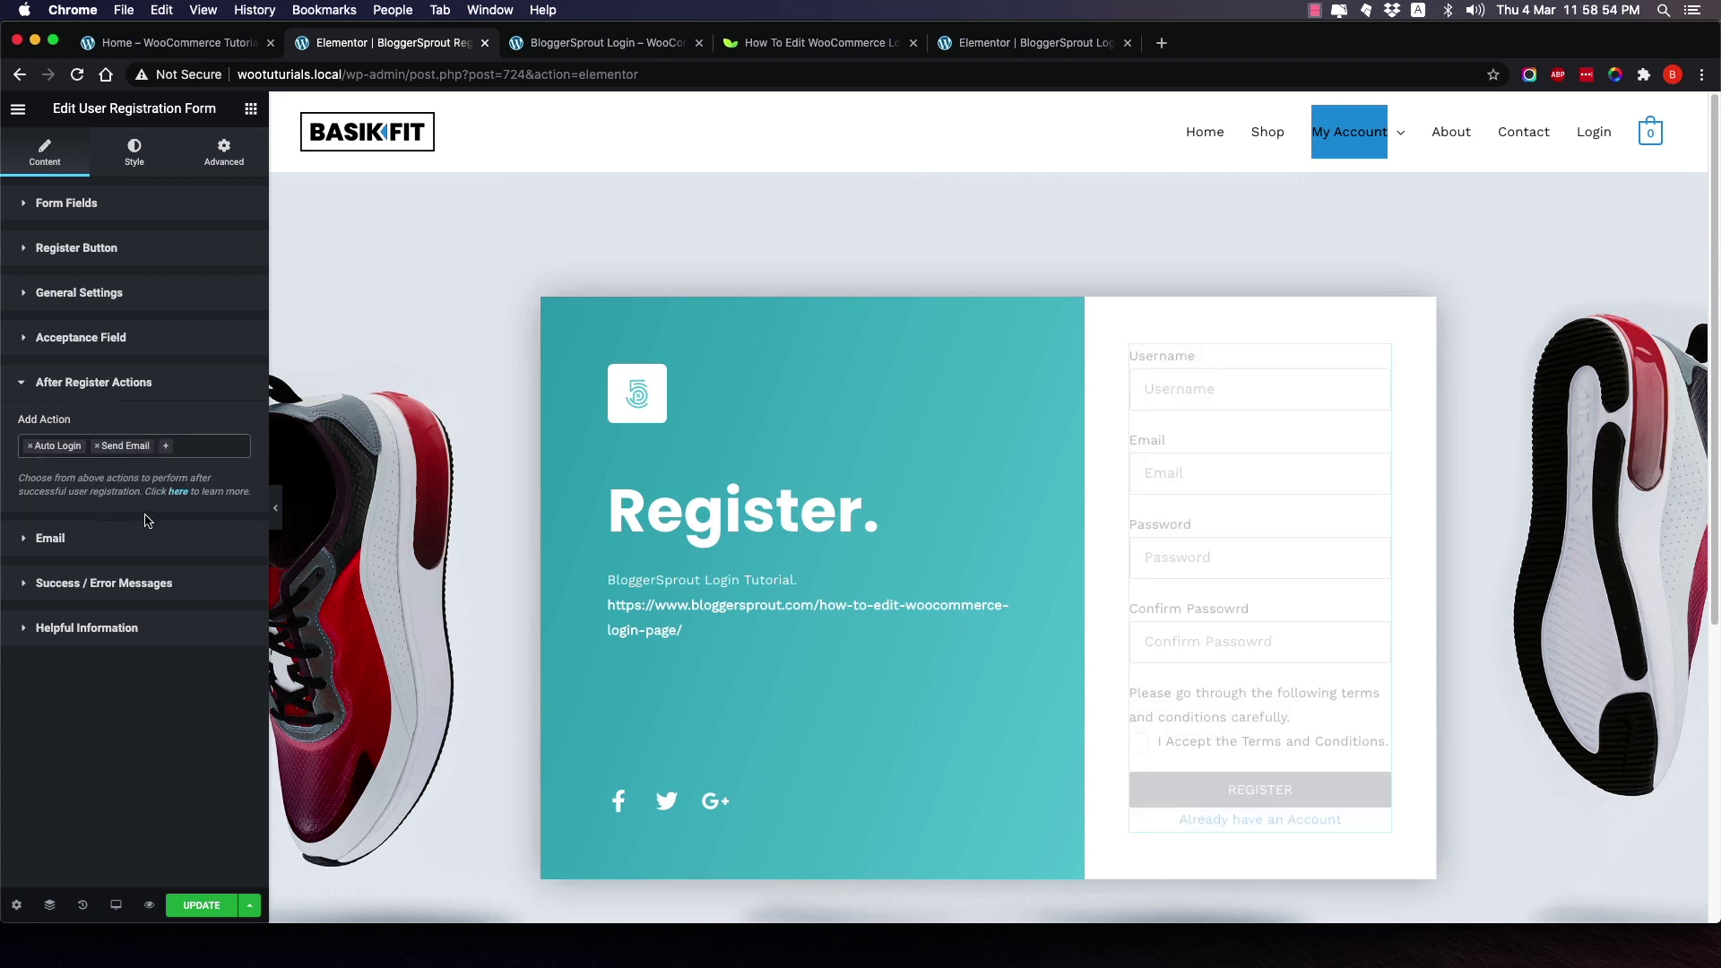
pyautogui.click(183, 449)
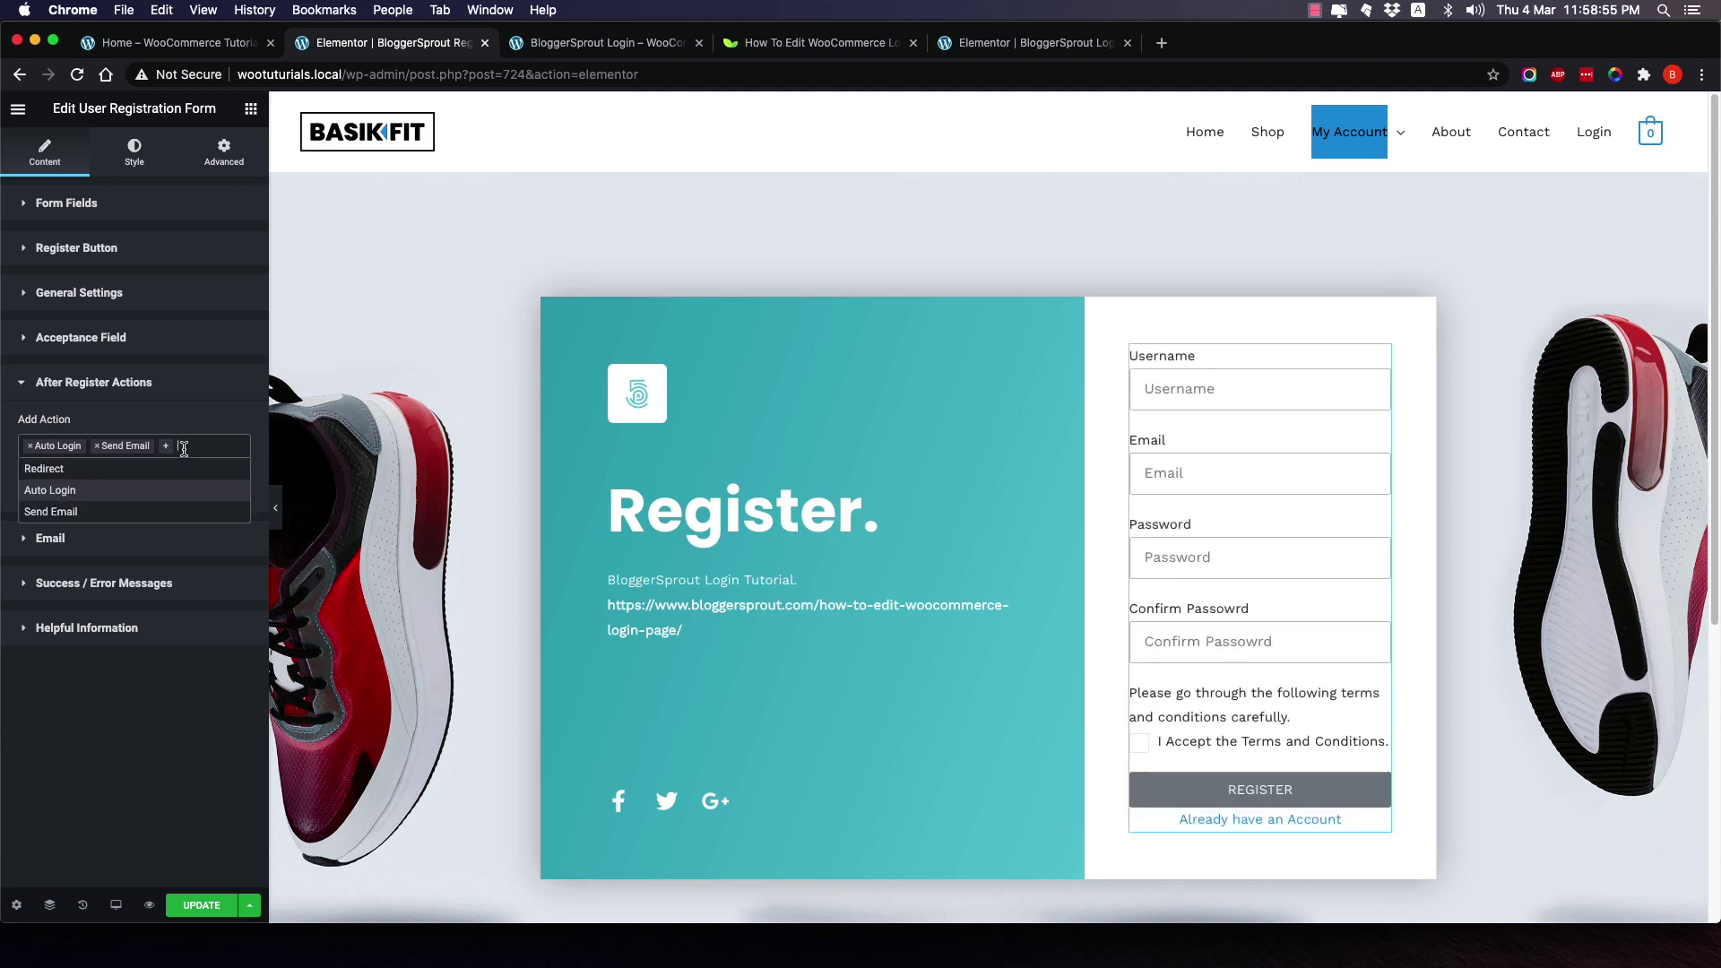
pyautogui.click(79, 471)
pyautogui.rightClick(114, 546)
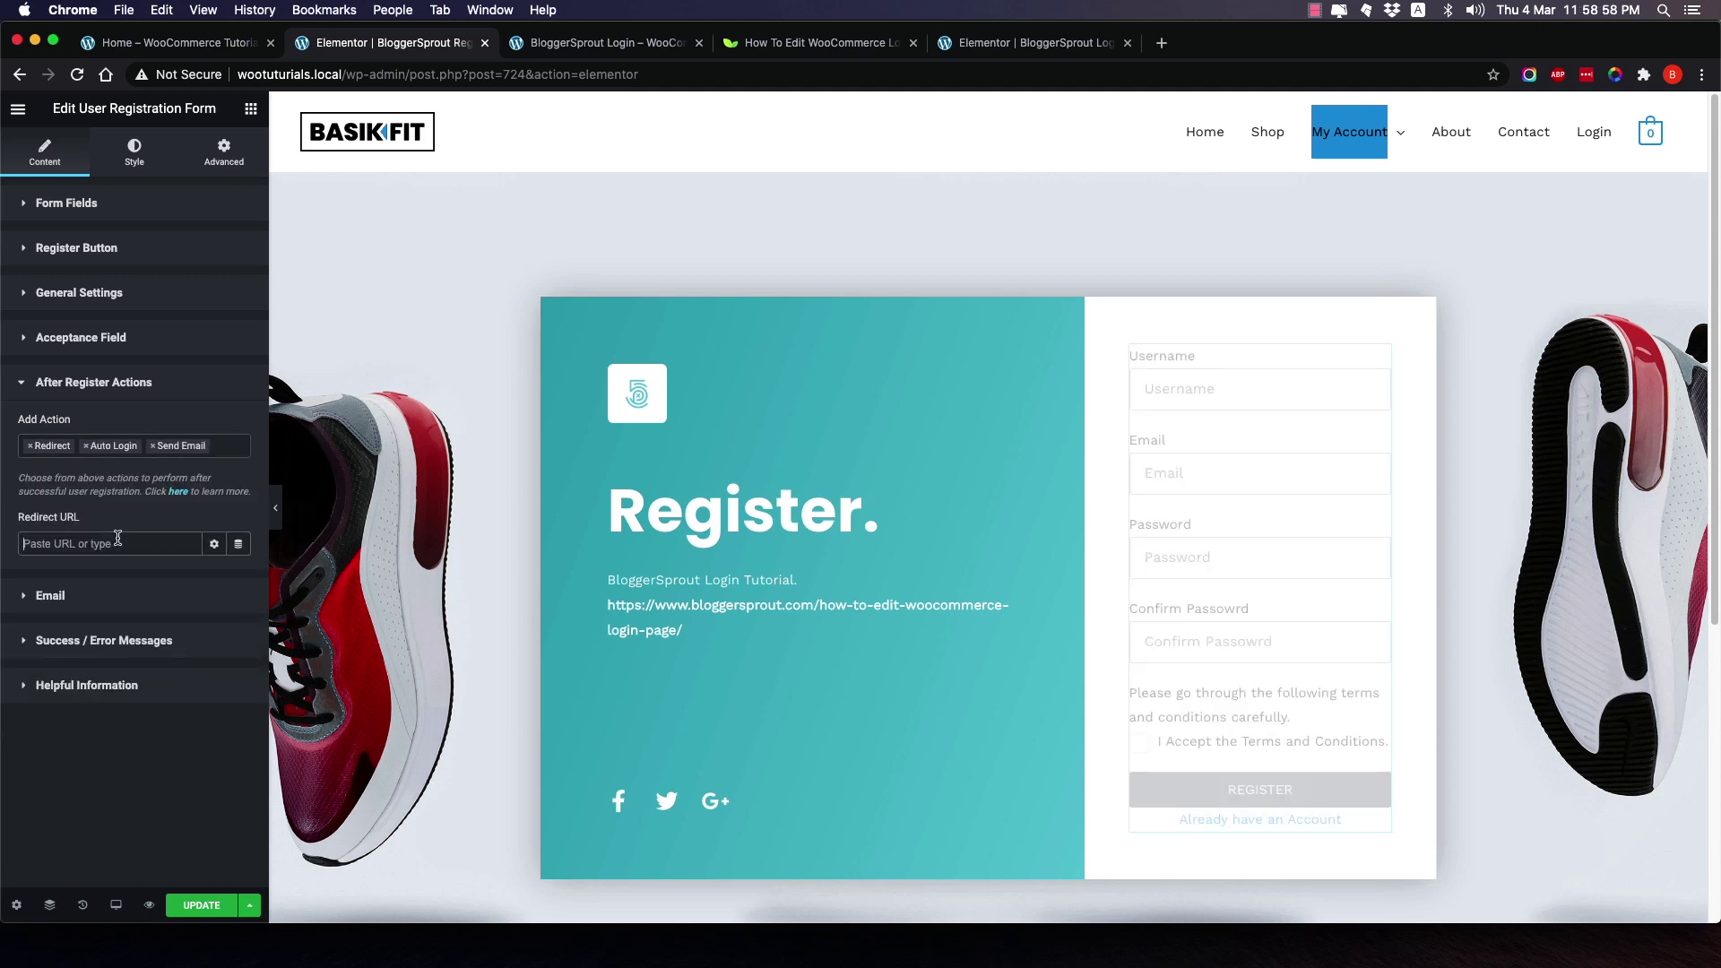
pyautogui.click(148, 654)
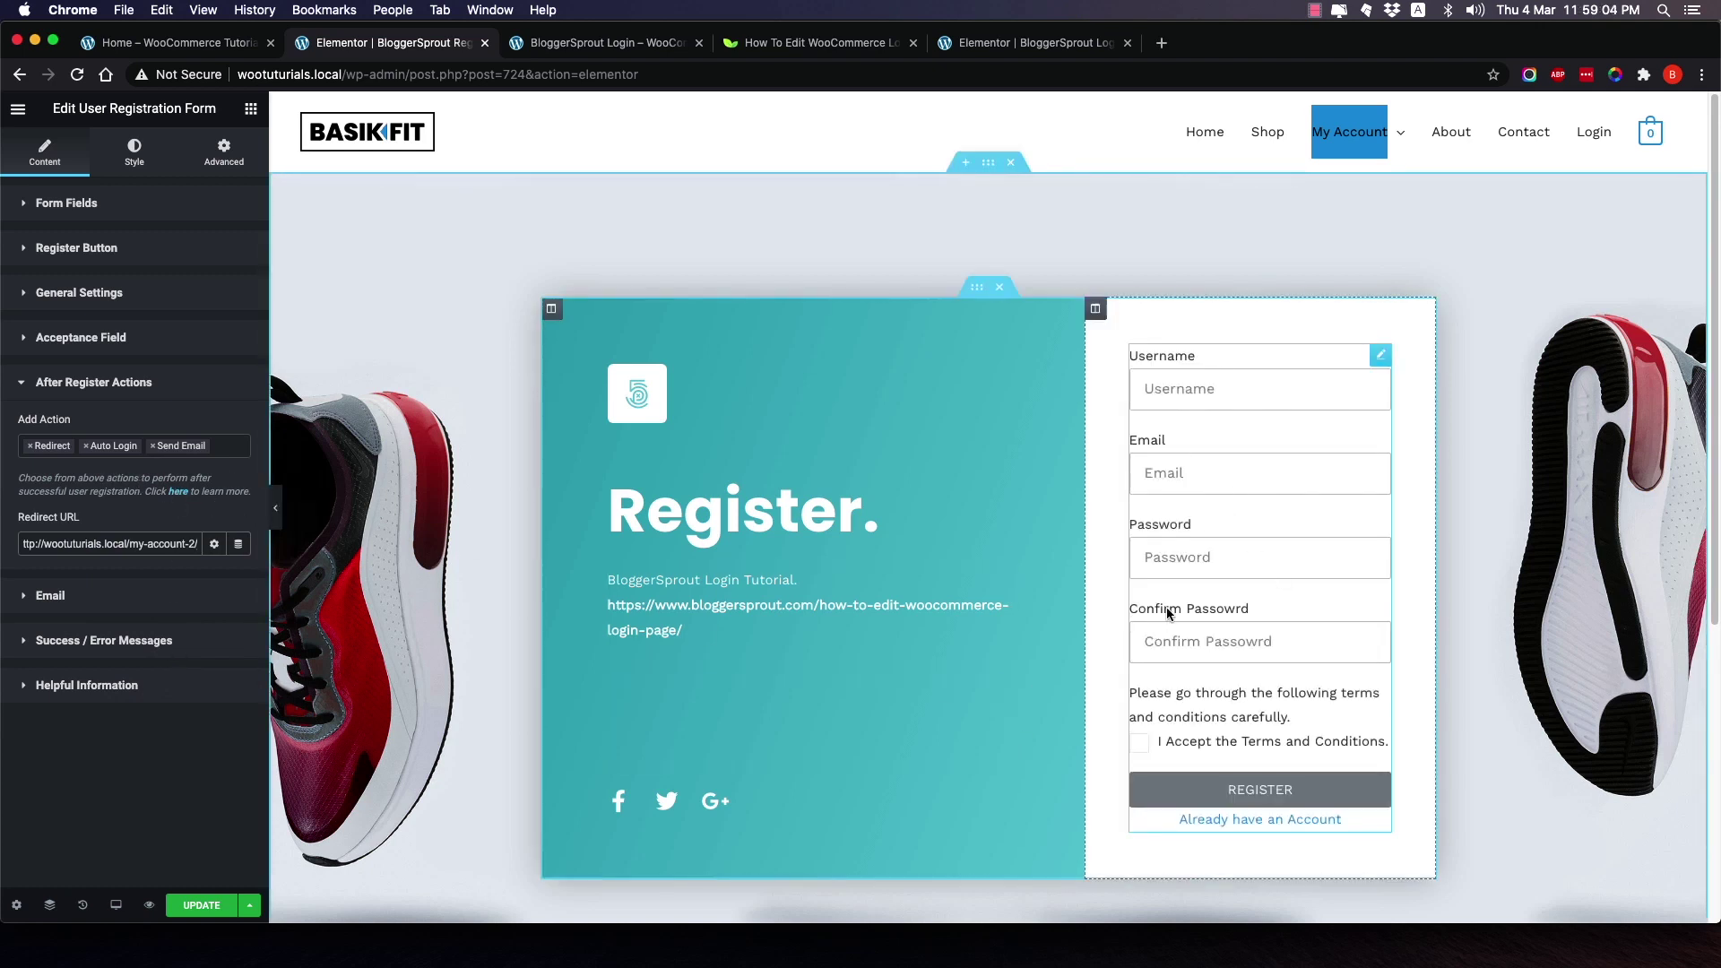
pyautogui.click(34, 452)
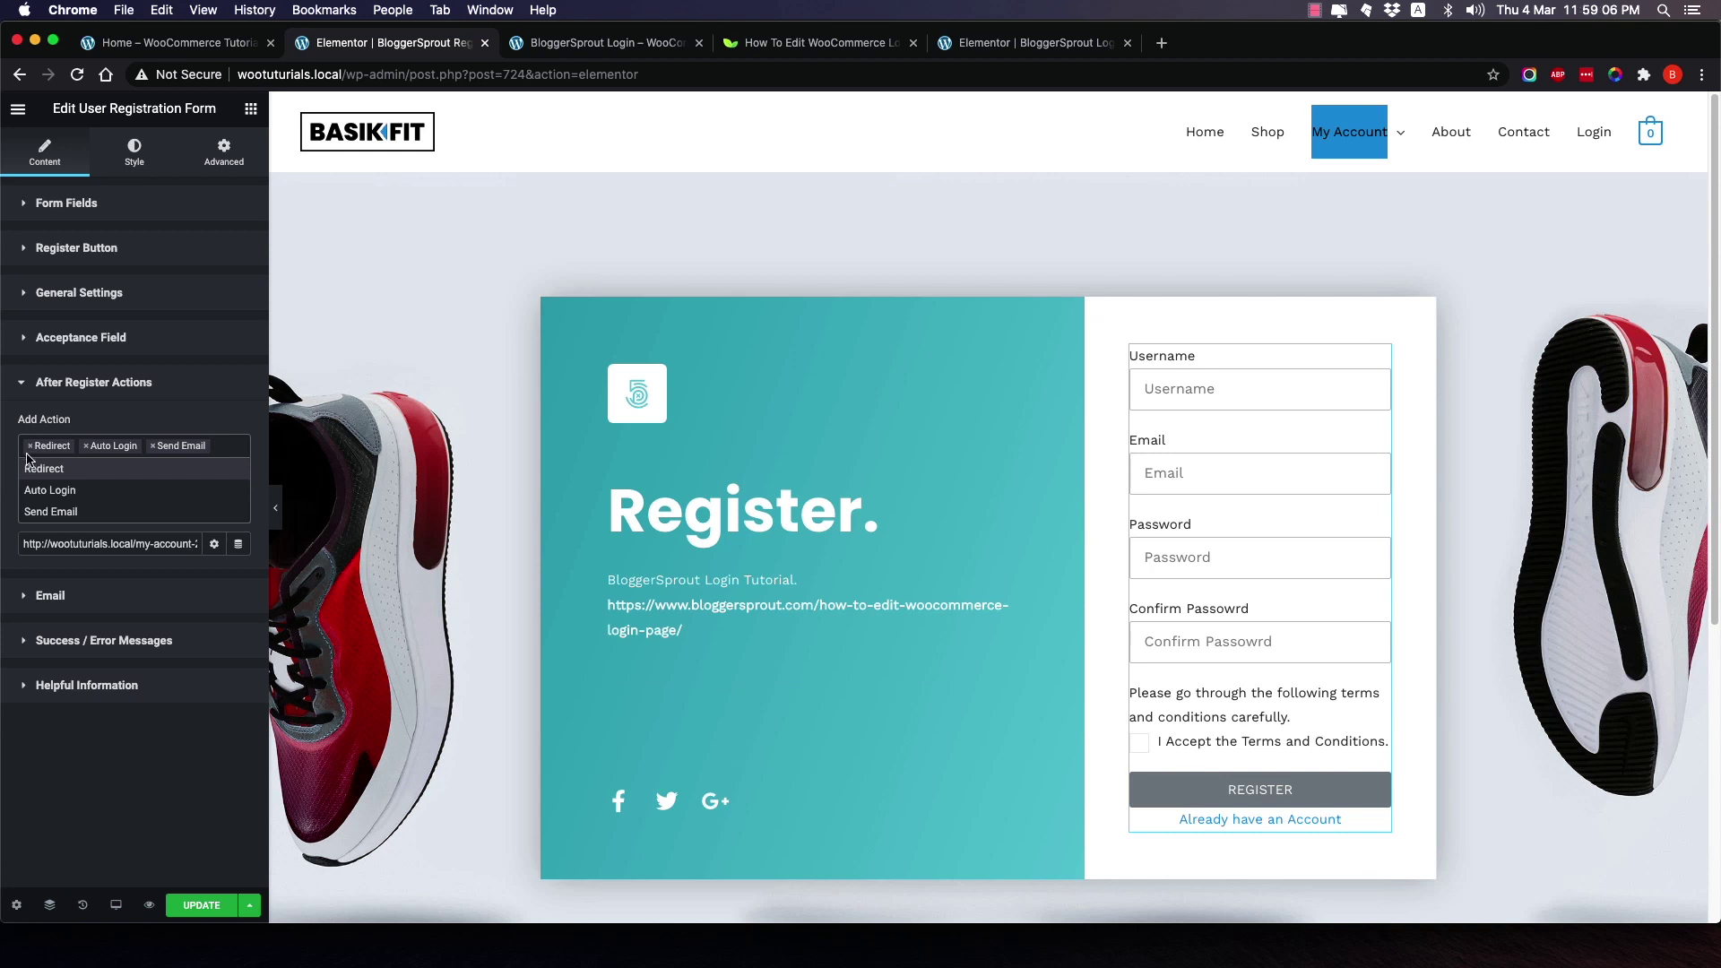
pyautogui.click(29, 447)
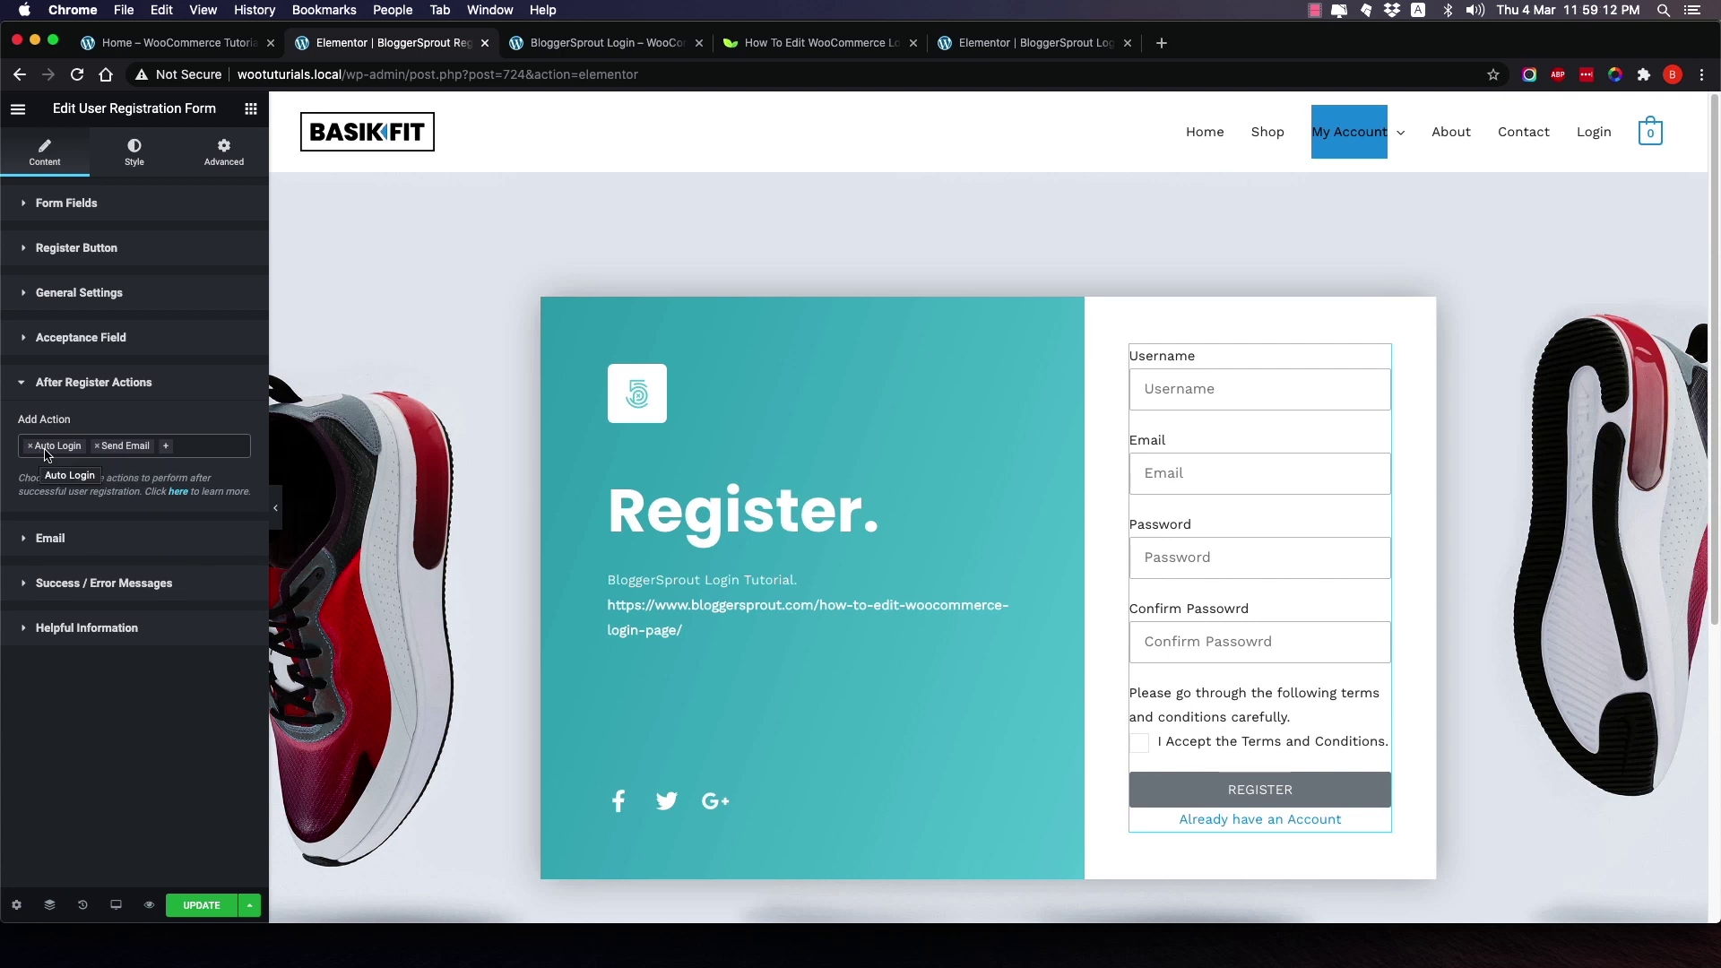
# Review the registration form's Email Template options and its success and error messages without changing them.
pyautogui.click(98, 538)
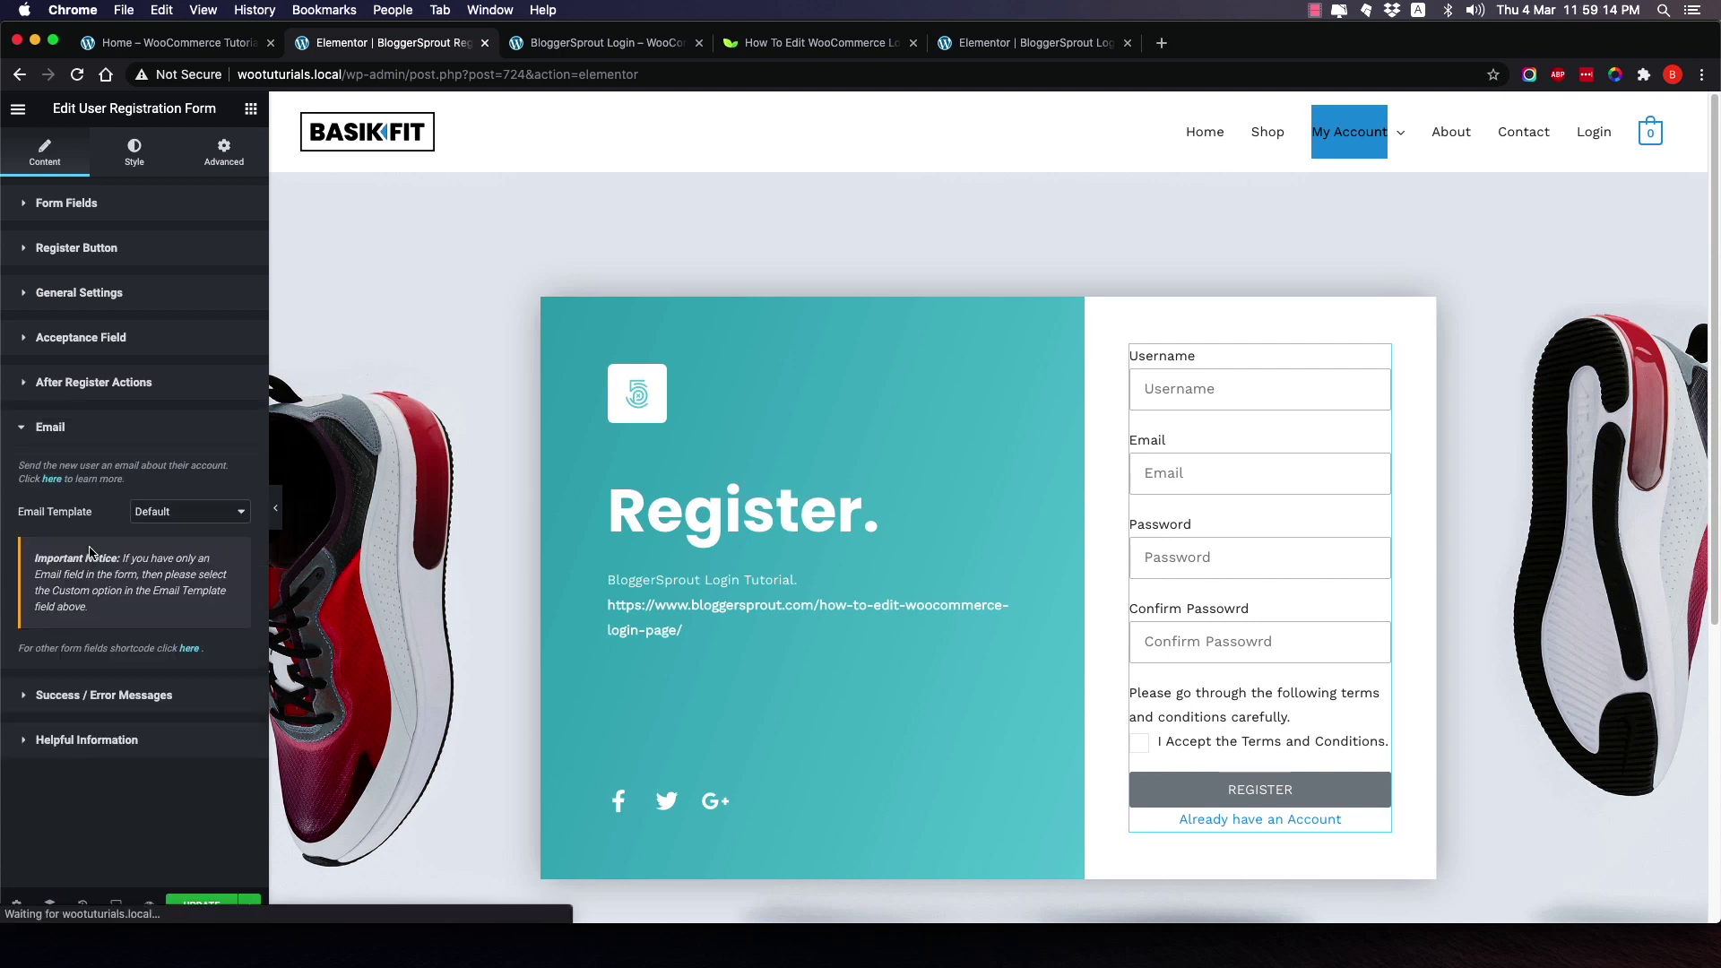
pyautogui.click(146, 518)
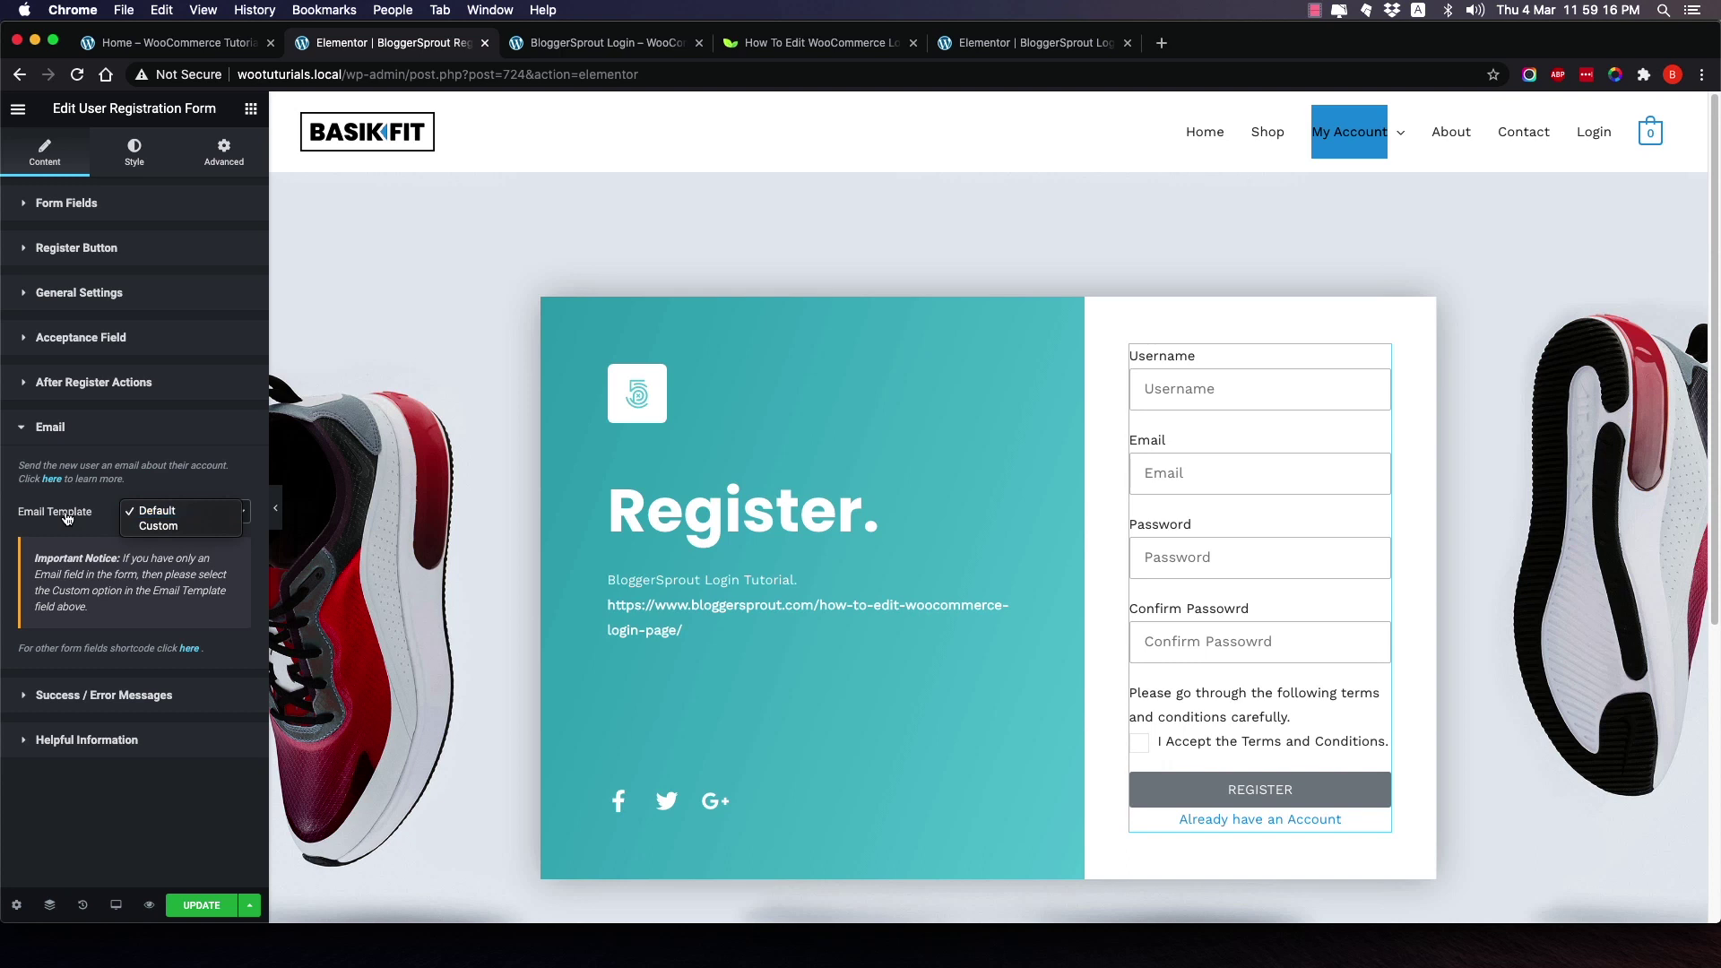
pyautogui.click(191, 511)
pyautogui.click(124, 697)
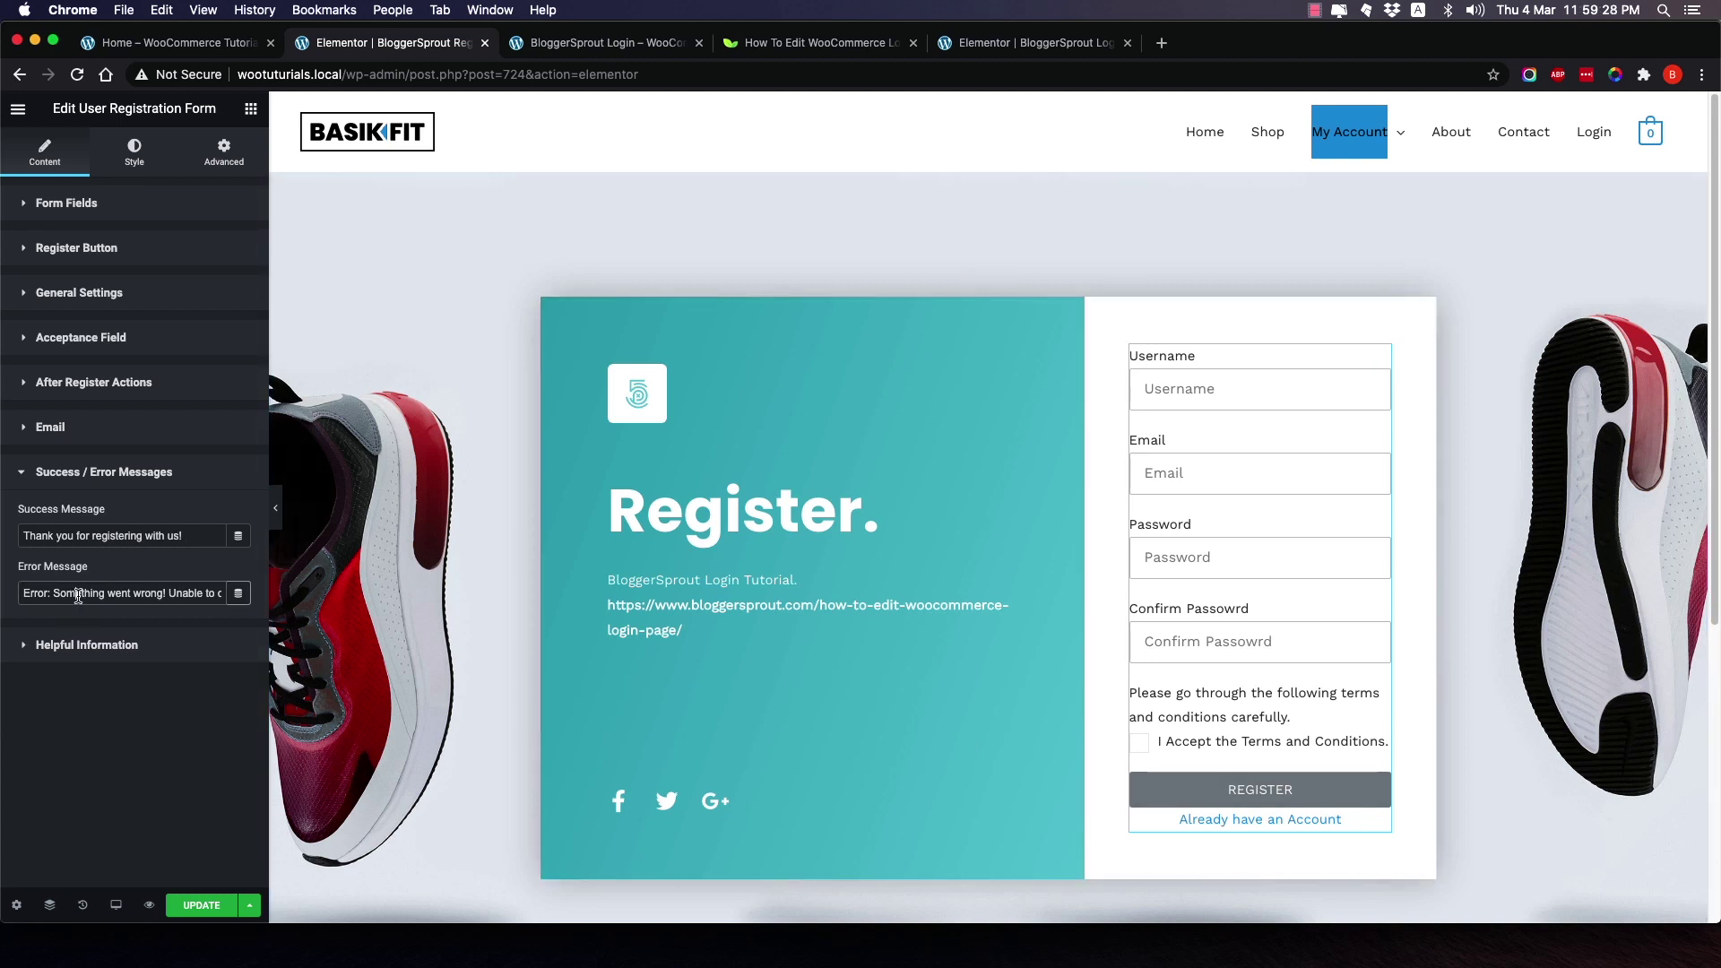
pyautogui.moveTo(75, 593); pyautogui.dragTo(204, 596)
pyautogui.click(178, 788)
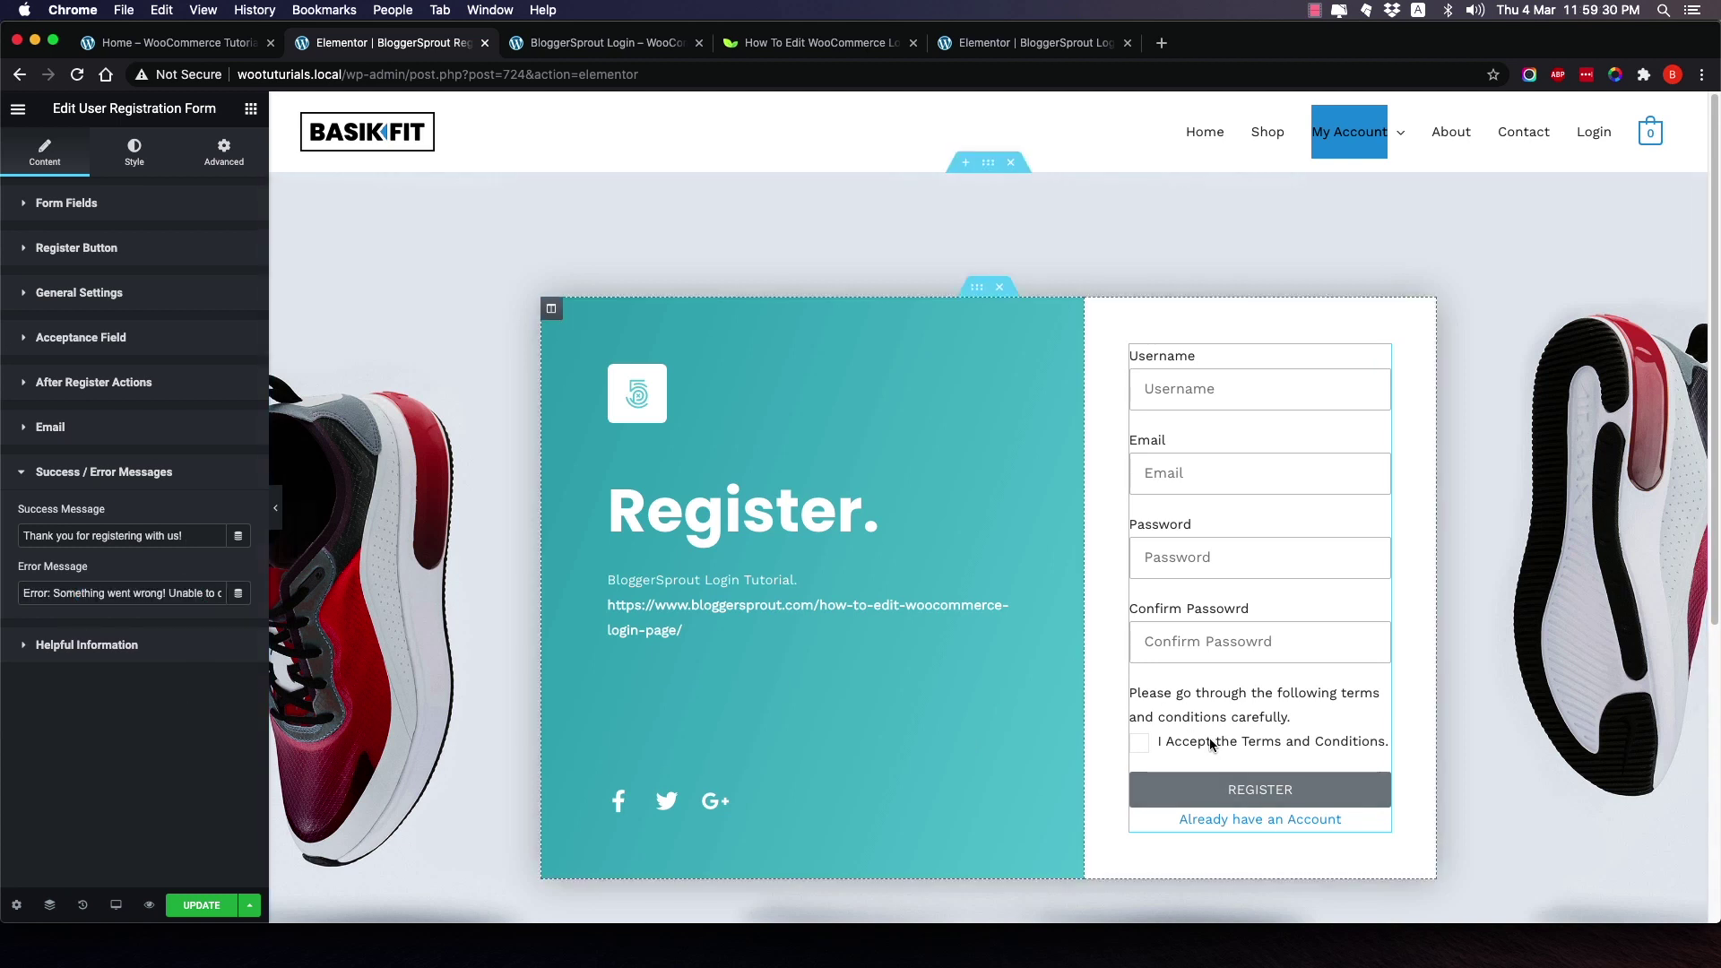
# Open the registration form's style settings and switch to the browser window with the BloggerSprout Login page for comparison.
pyautogui.click(139, 159)
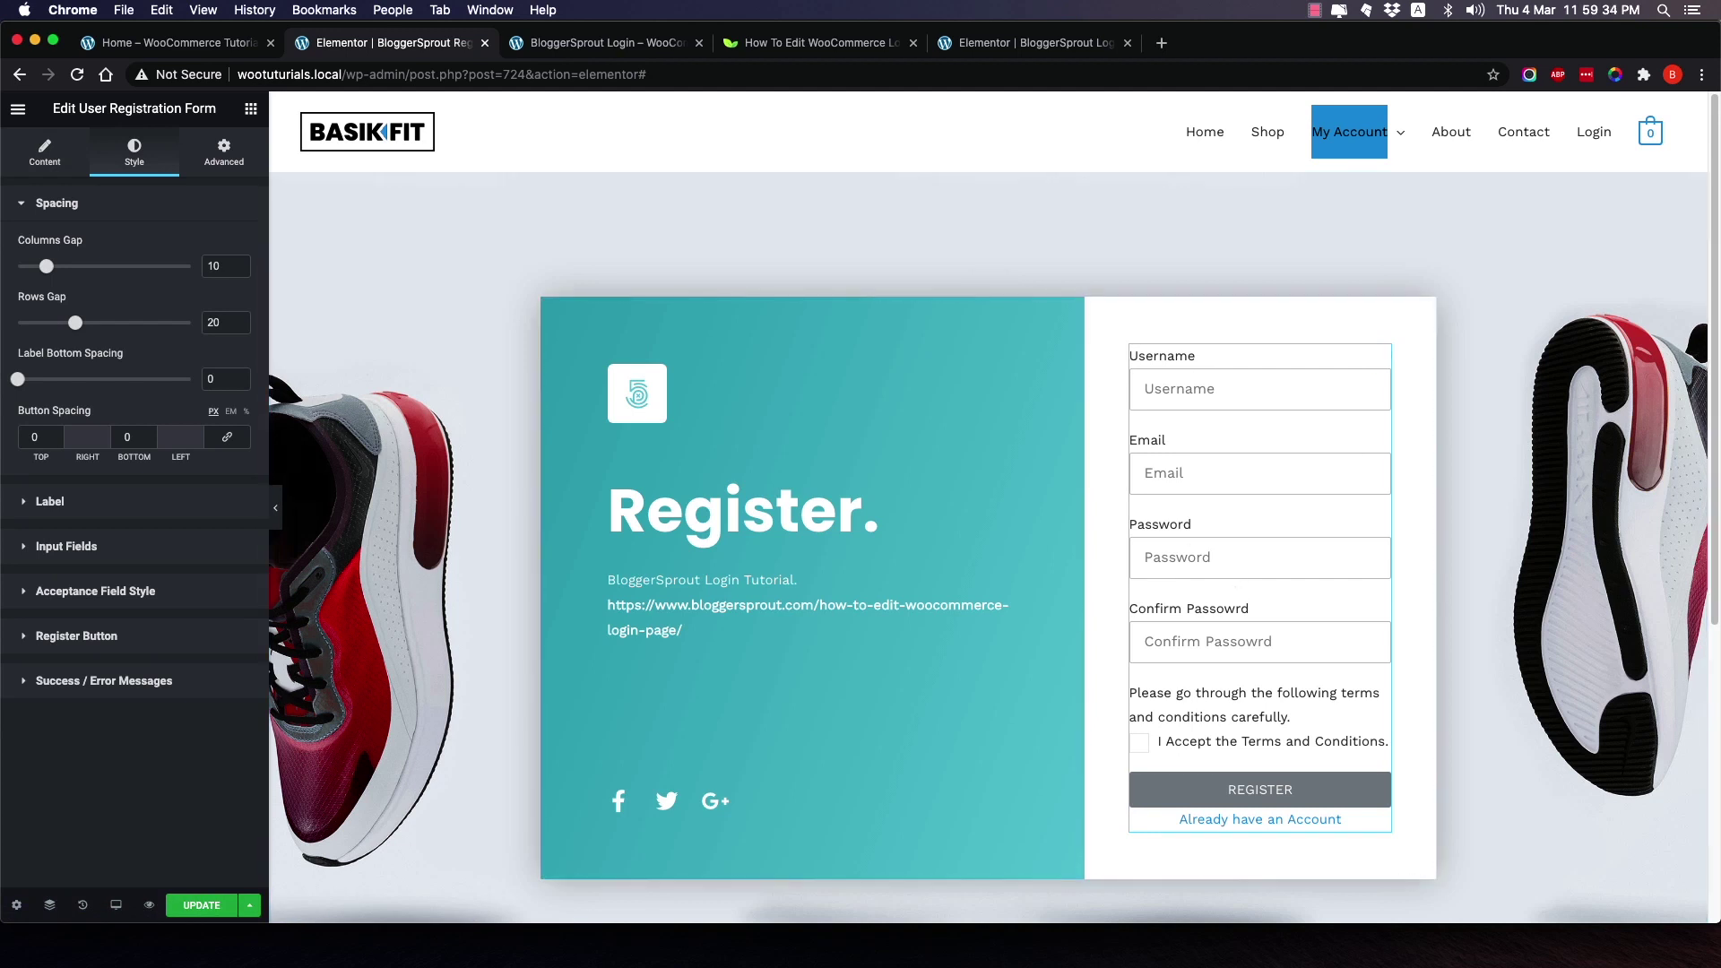
pyautogui.press('super+grave')
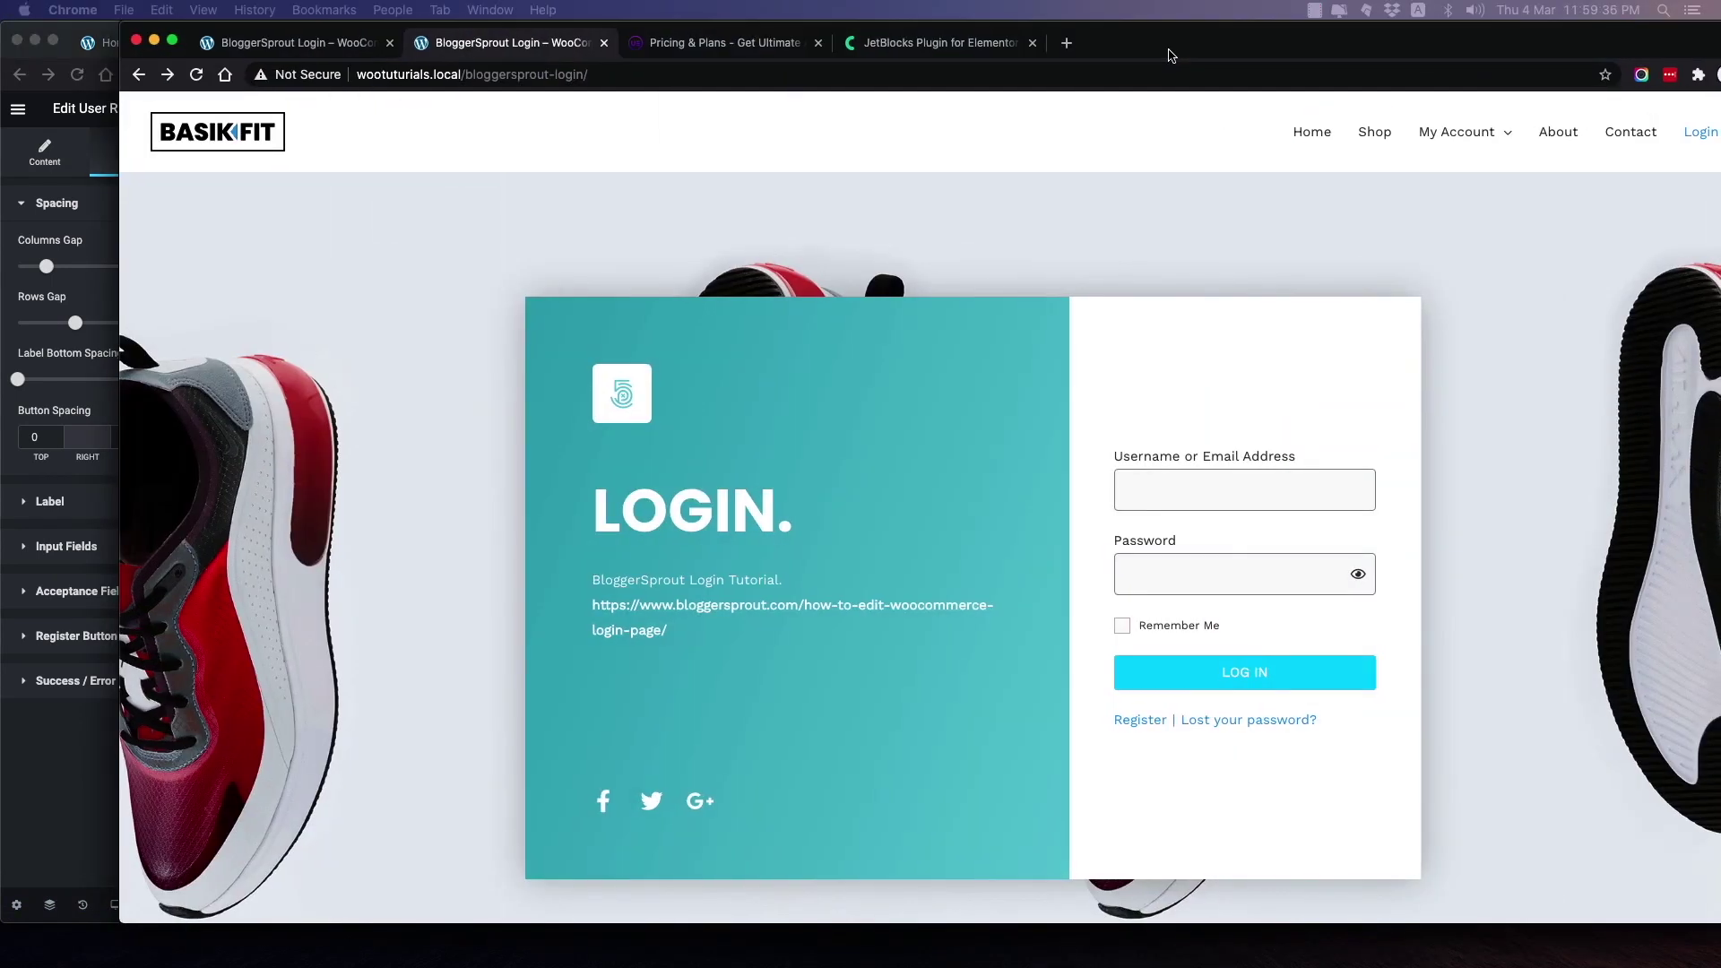
# Copy the Login Form widget from the login page's Elementor editor and paste its style onto the User Registration Form widget.
pyautogui.press('super+grave')
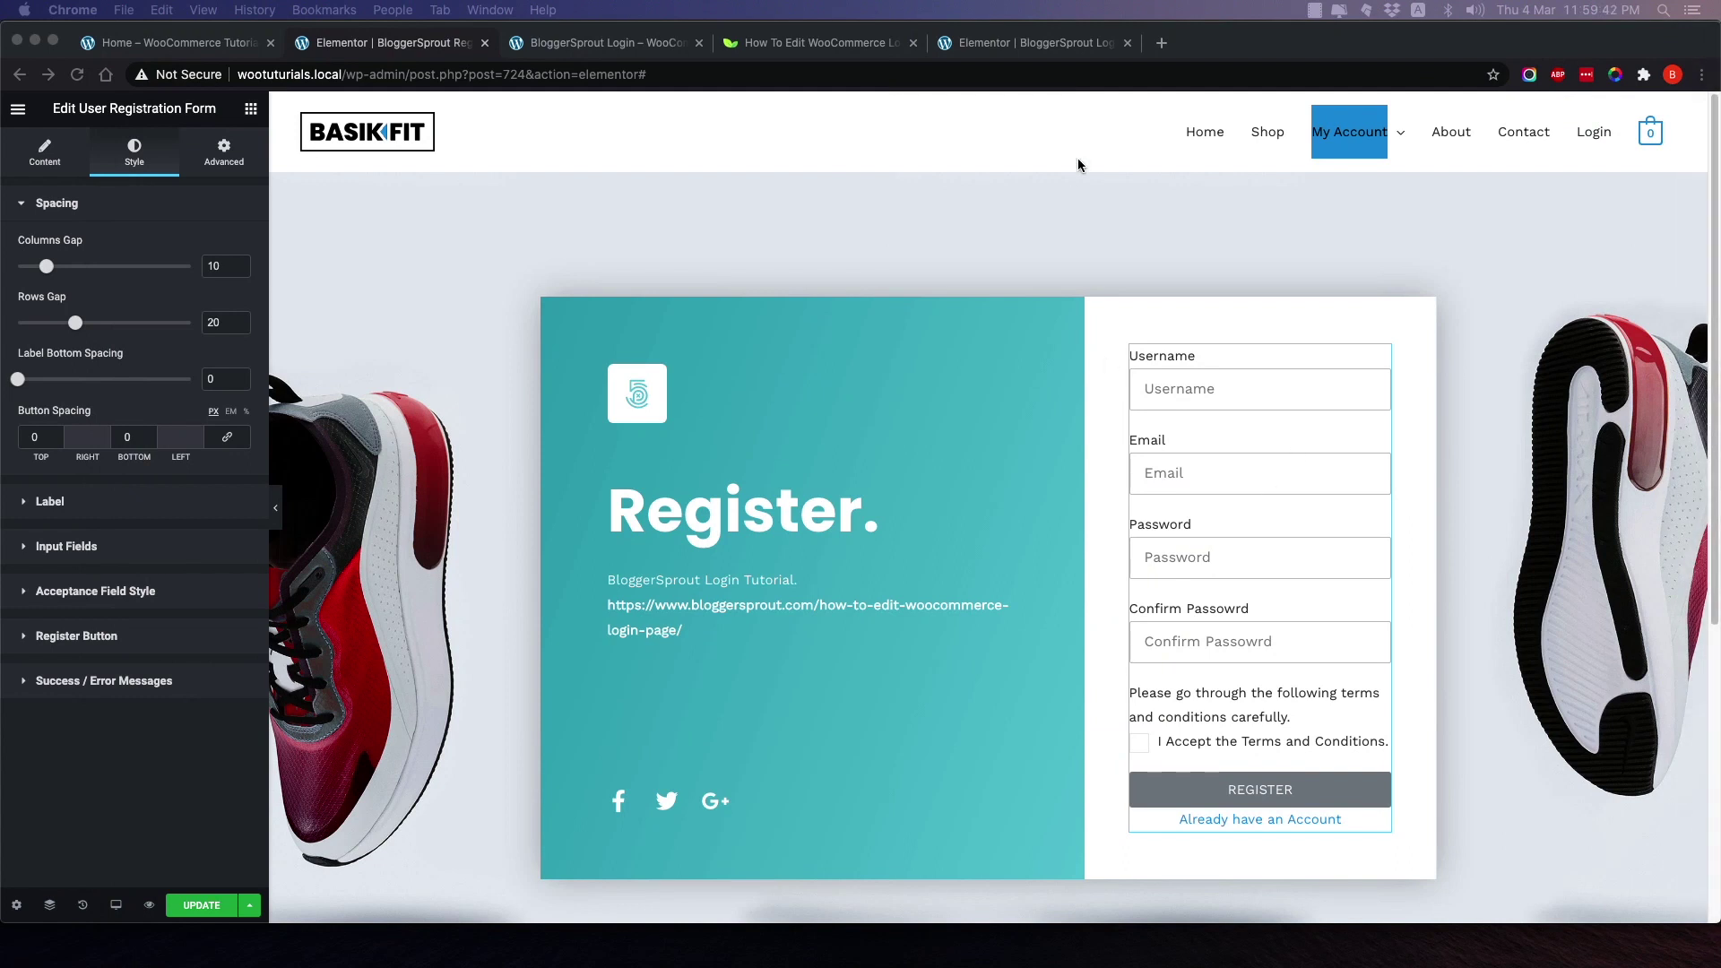
pyautogui.click(1007, 49)
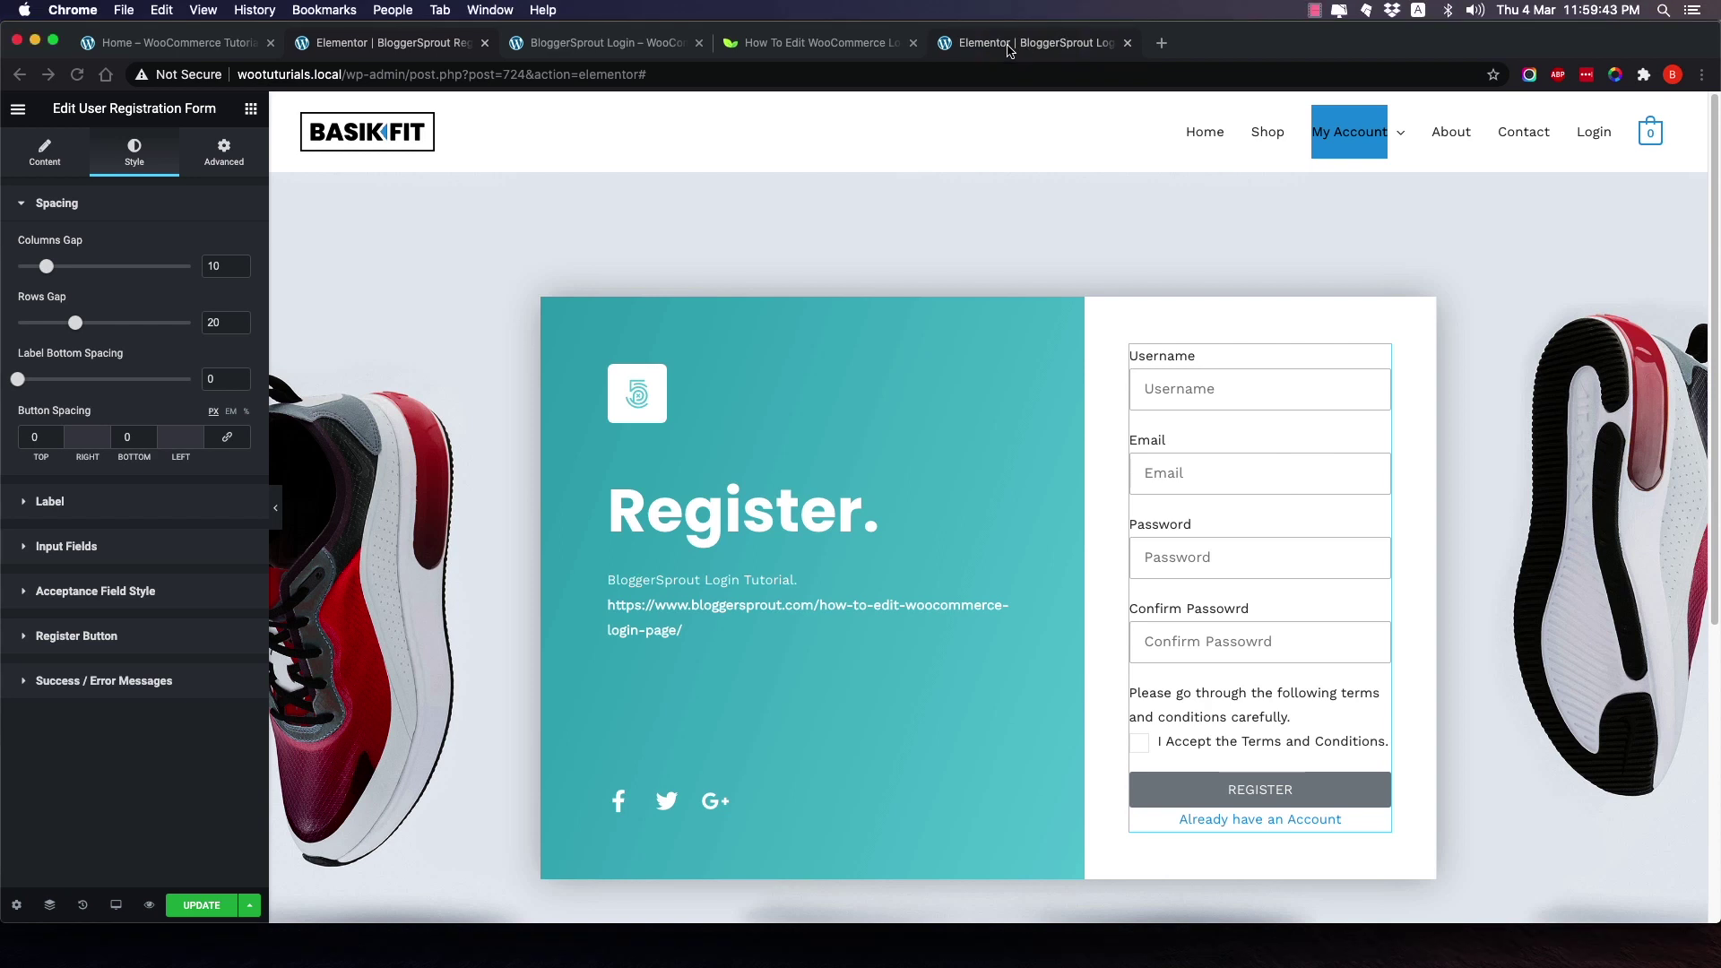
pyautogui.click(1061, 49)
pyautogui.click(1236, 570)
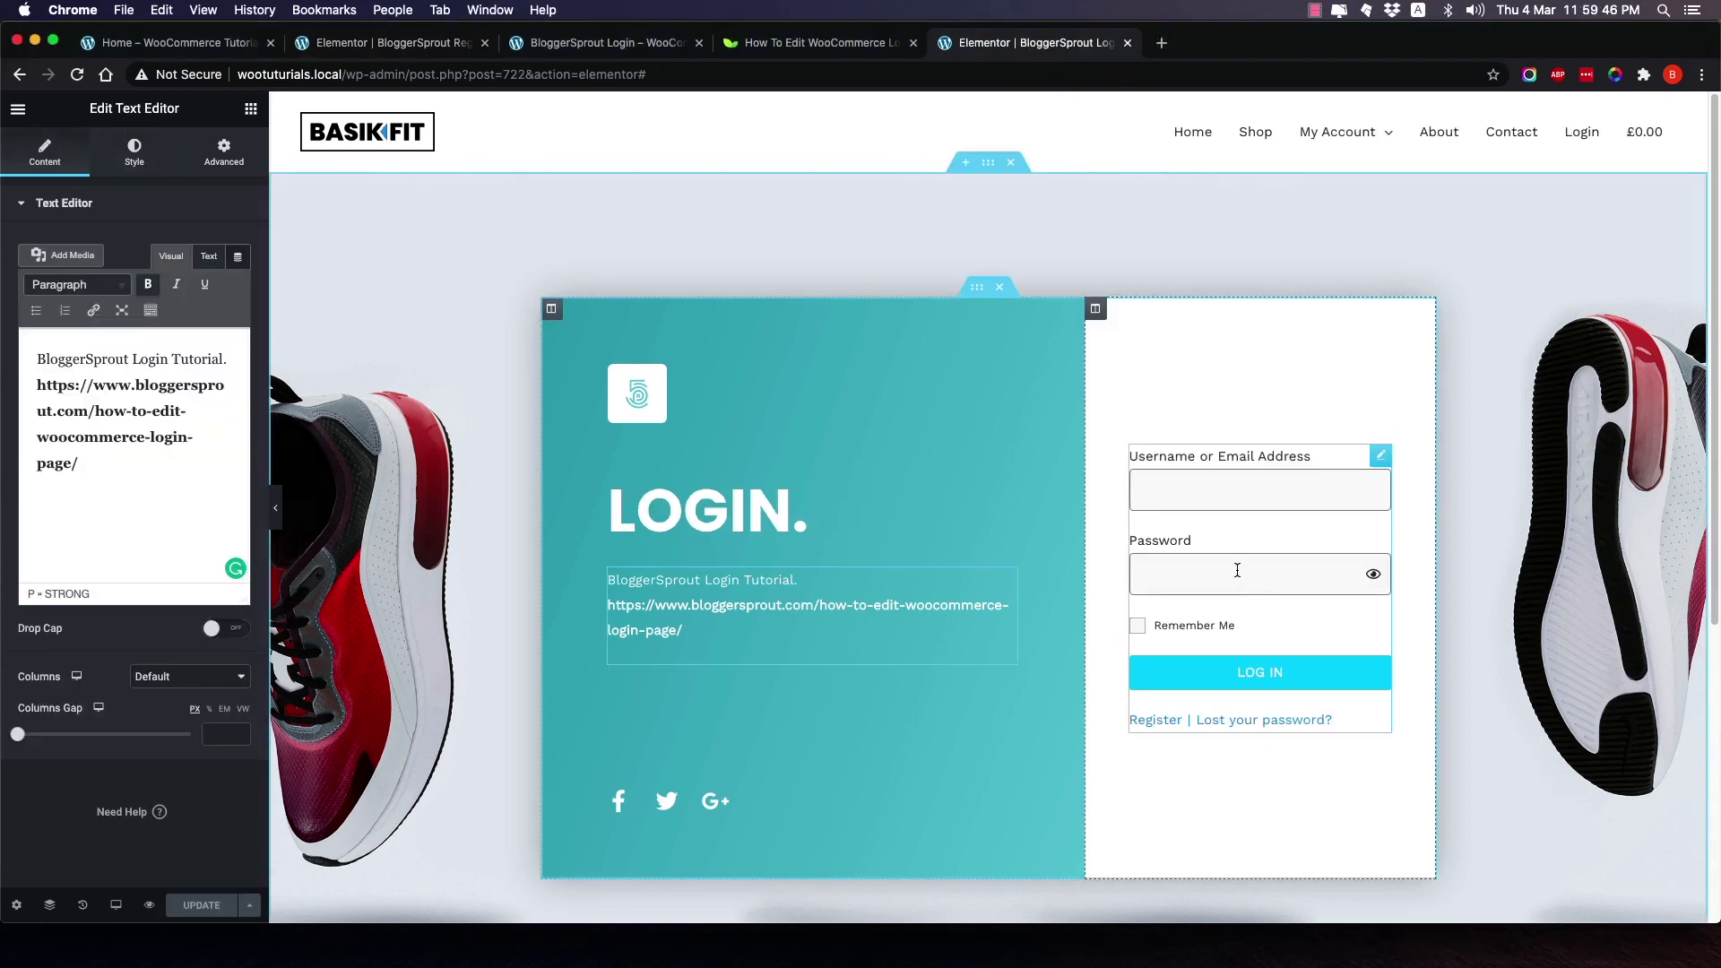
pyautogui.rightClick(1236, 570)
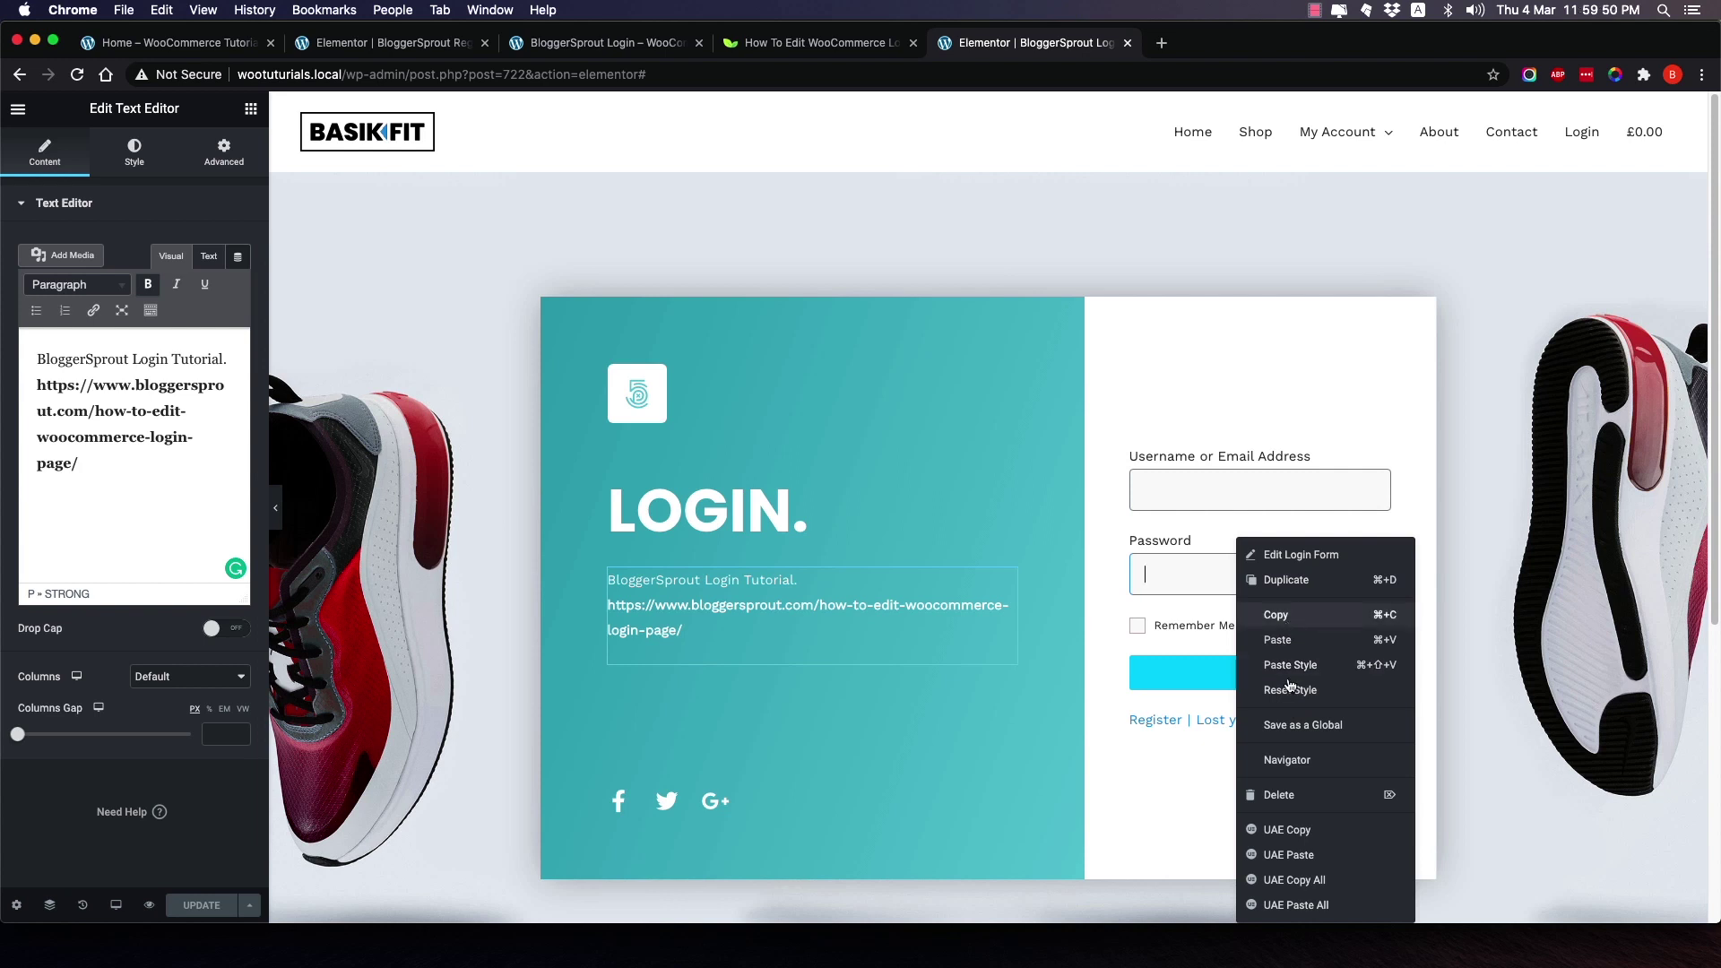
pyautogui.click(1287, 625)
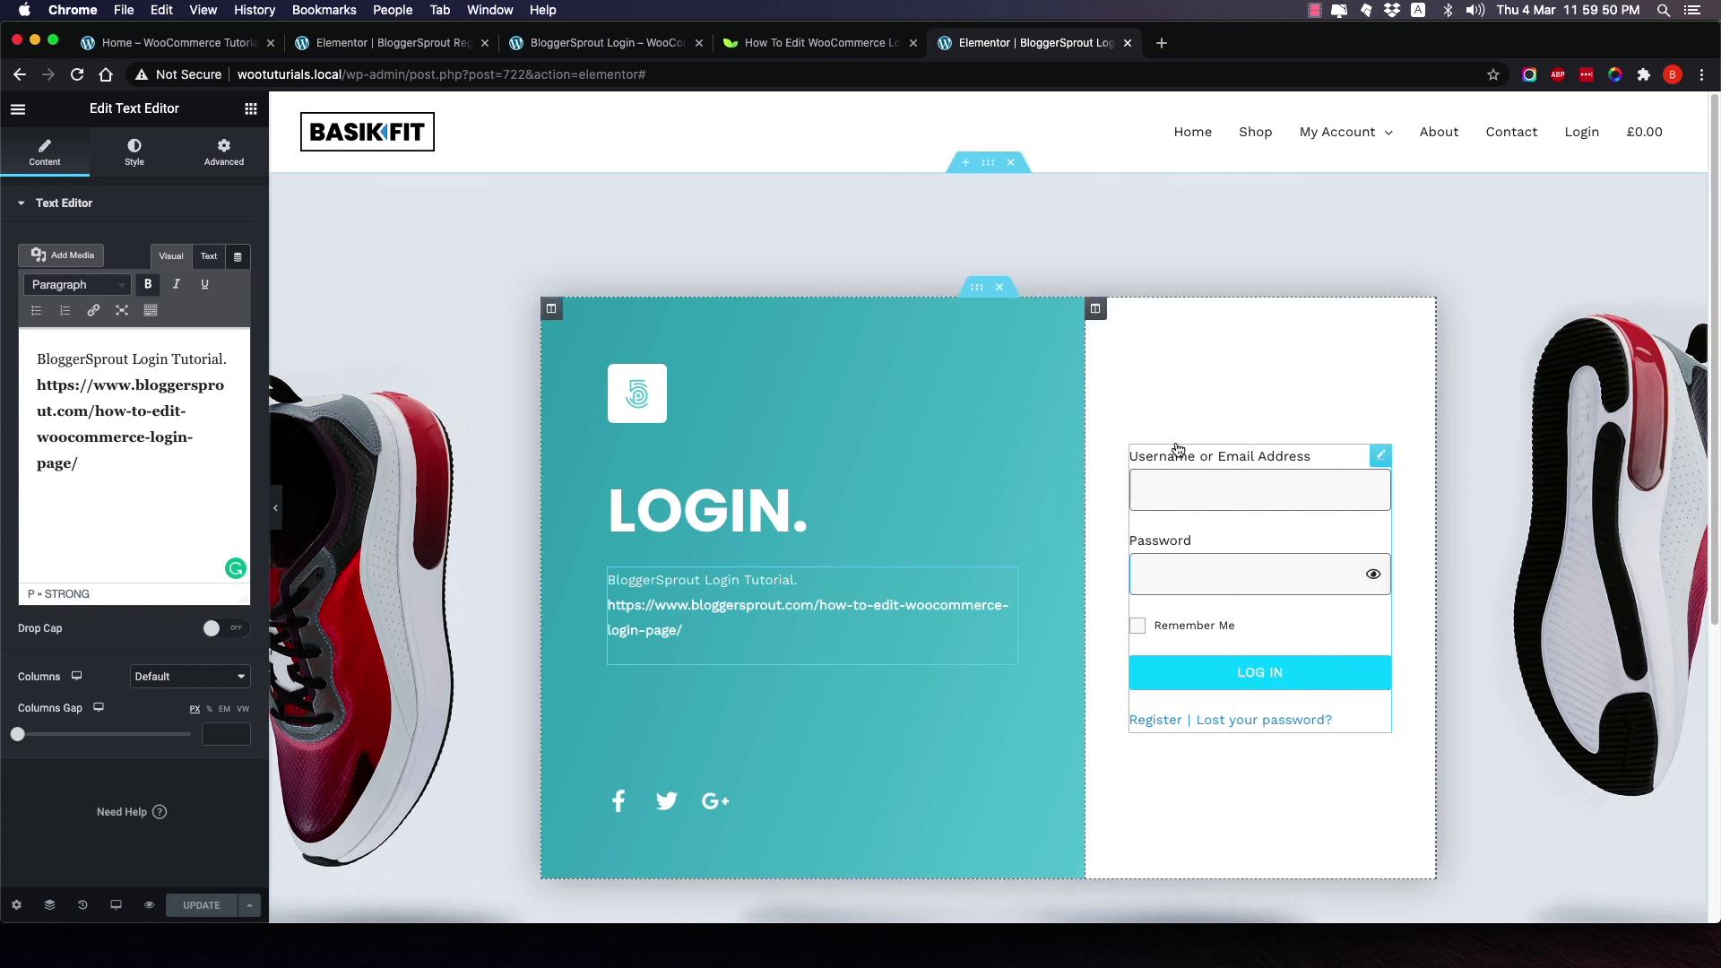
pyautogui.click(433, 47)
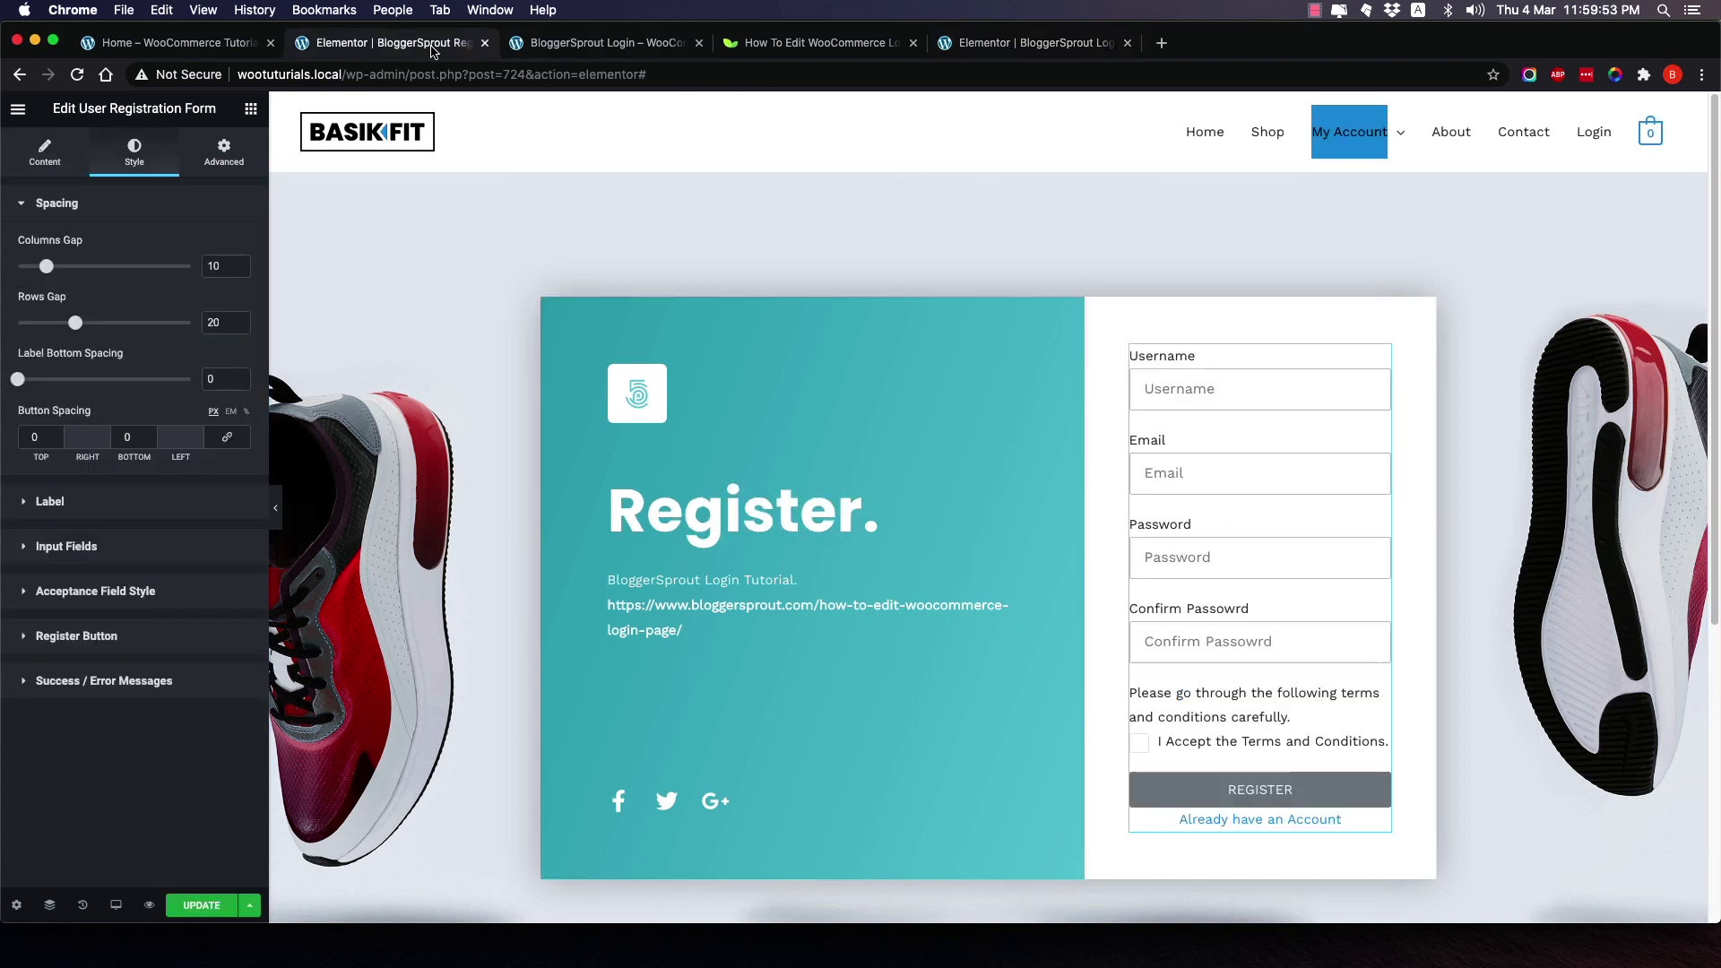
pyautogui.rightClick(1282, 558)
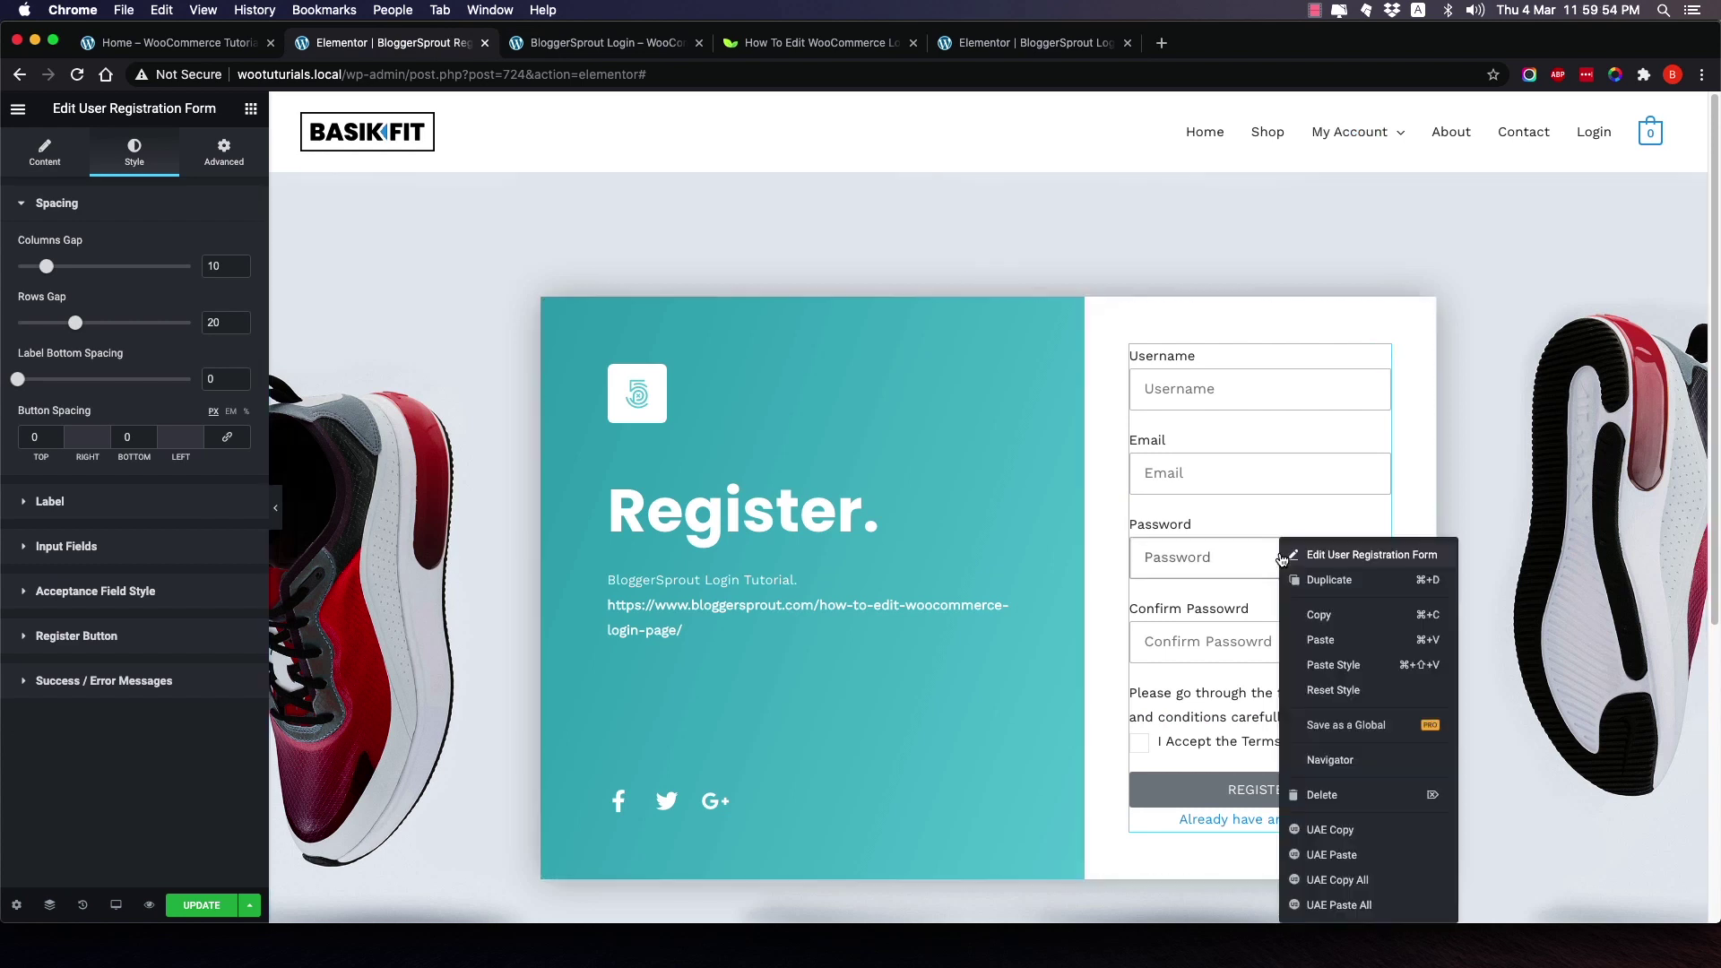
pyautogui.click(1331, 674)
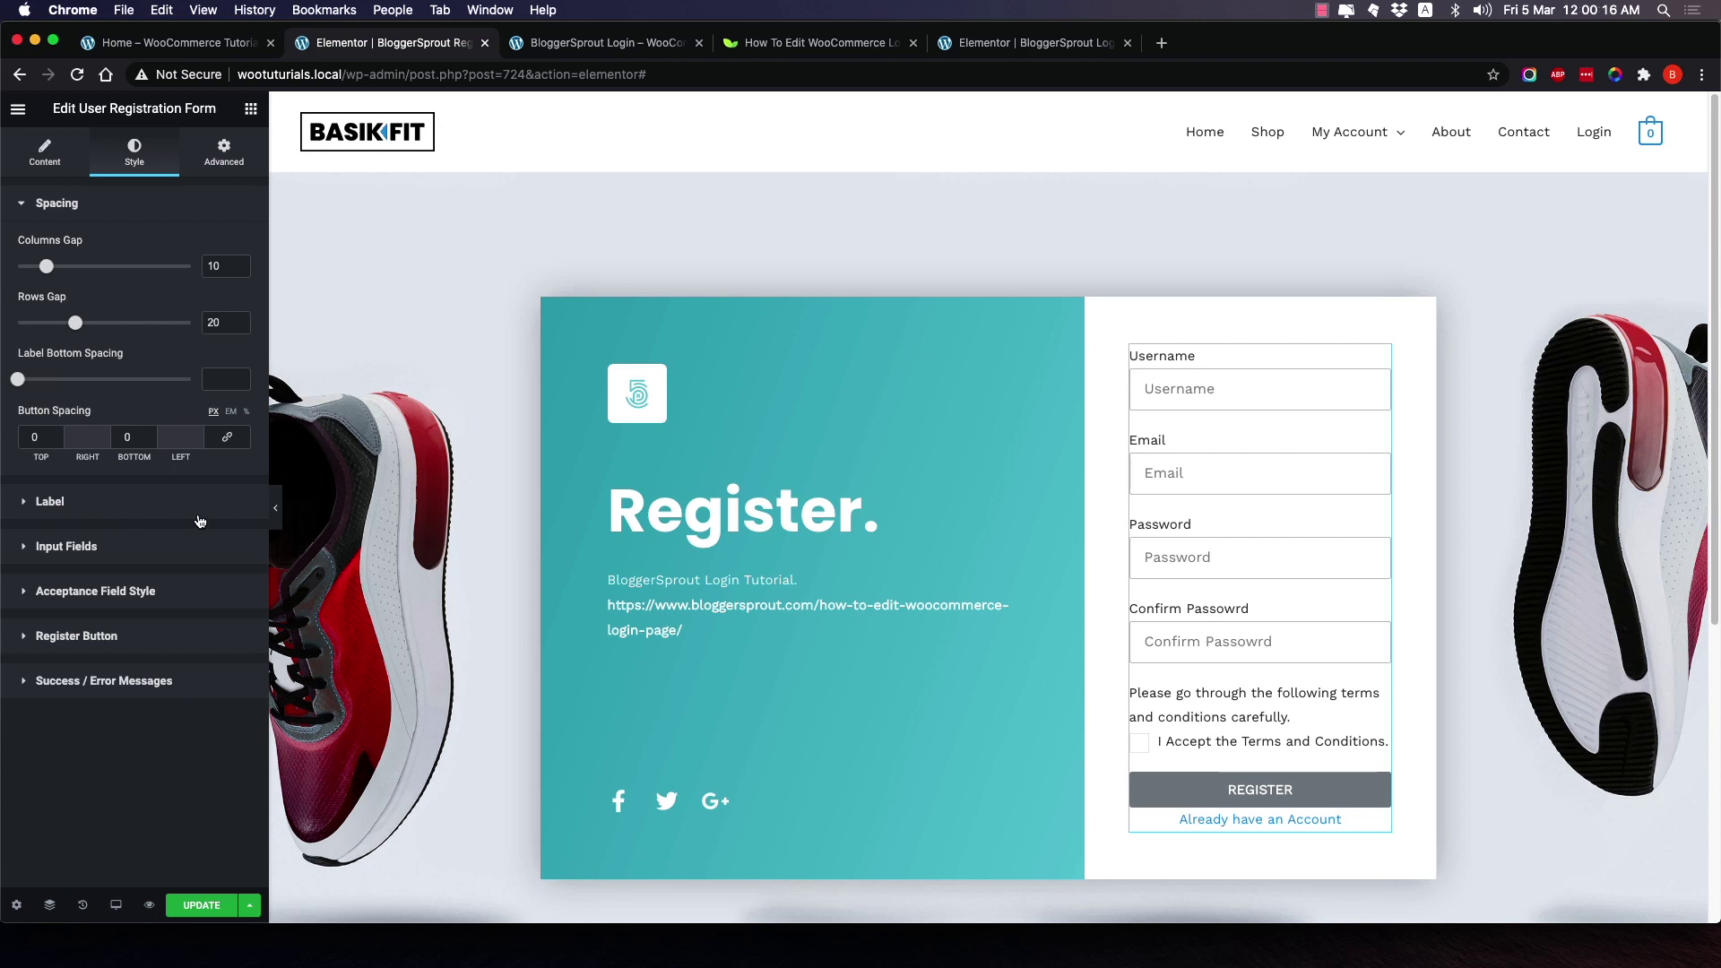
# Set the registration form's label text color to black, #000000.
pyautogui.click(114, 510)
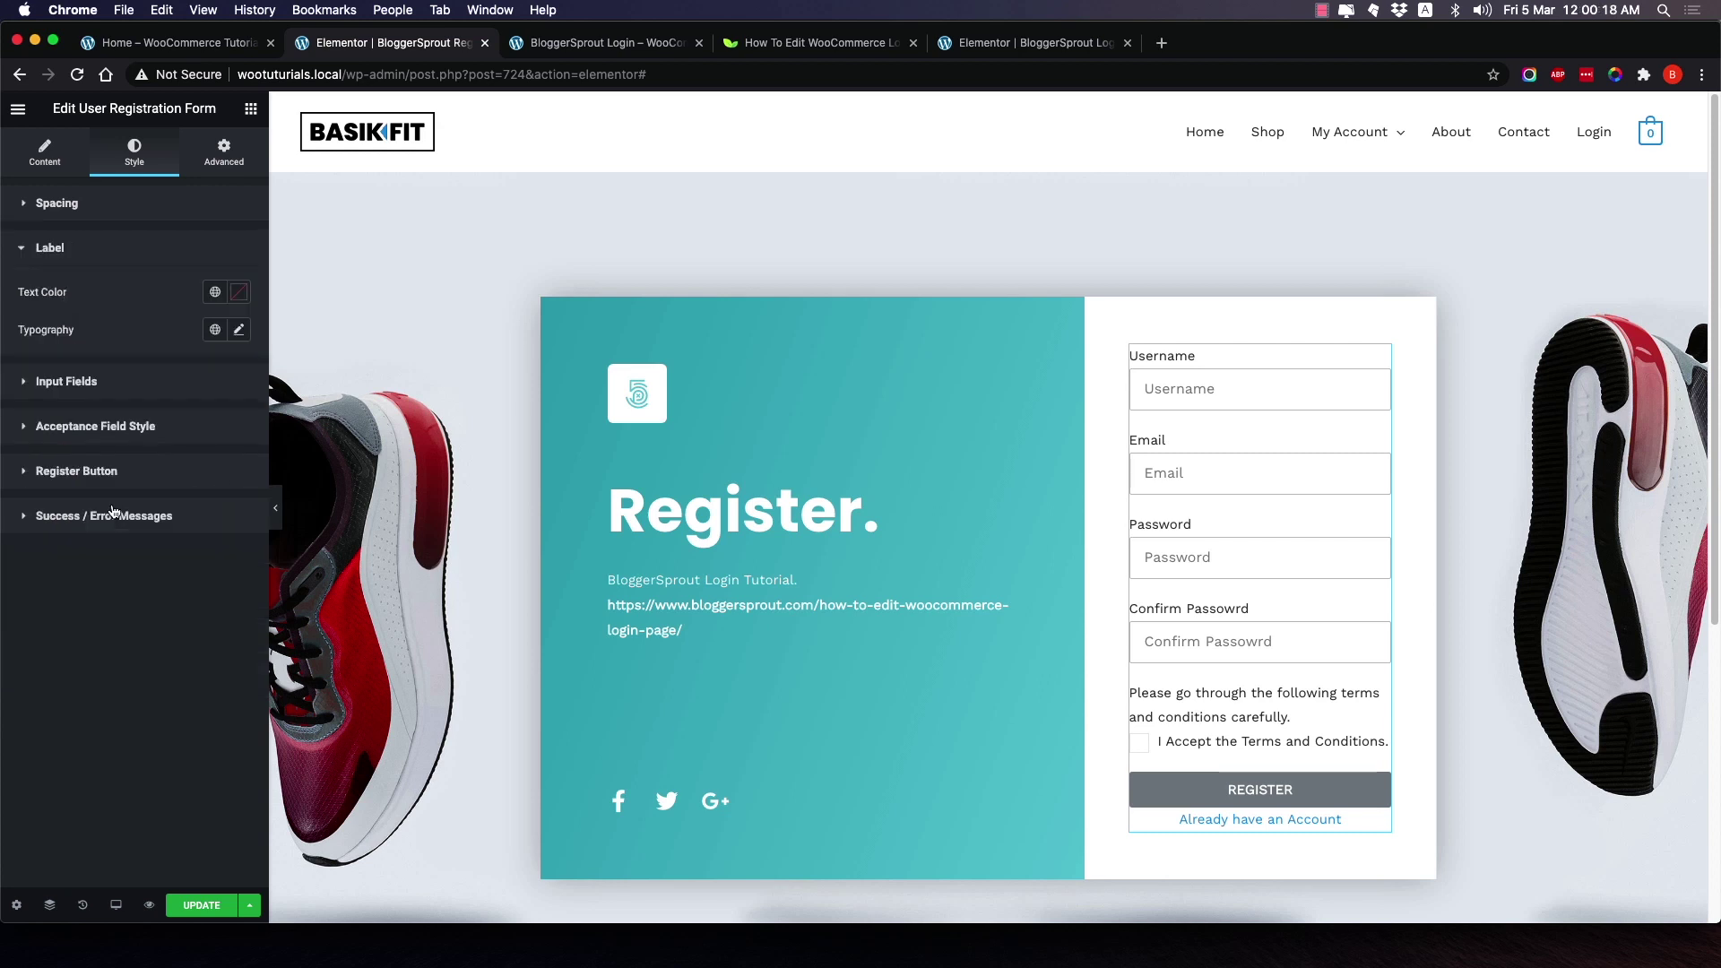
pyautogui.click(235, 302)
pyautogui.moveTo(134, 421); pyautogui.dragTo(4, 517)
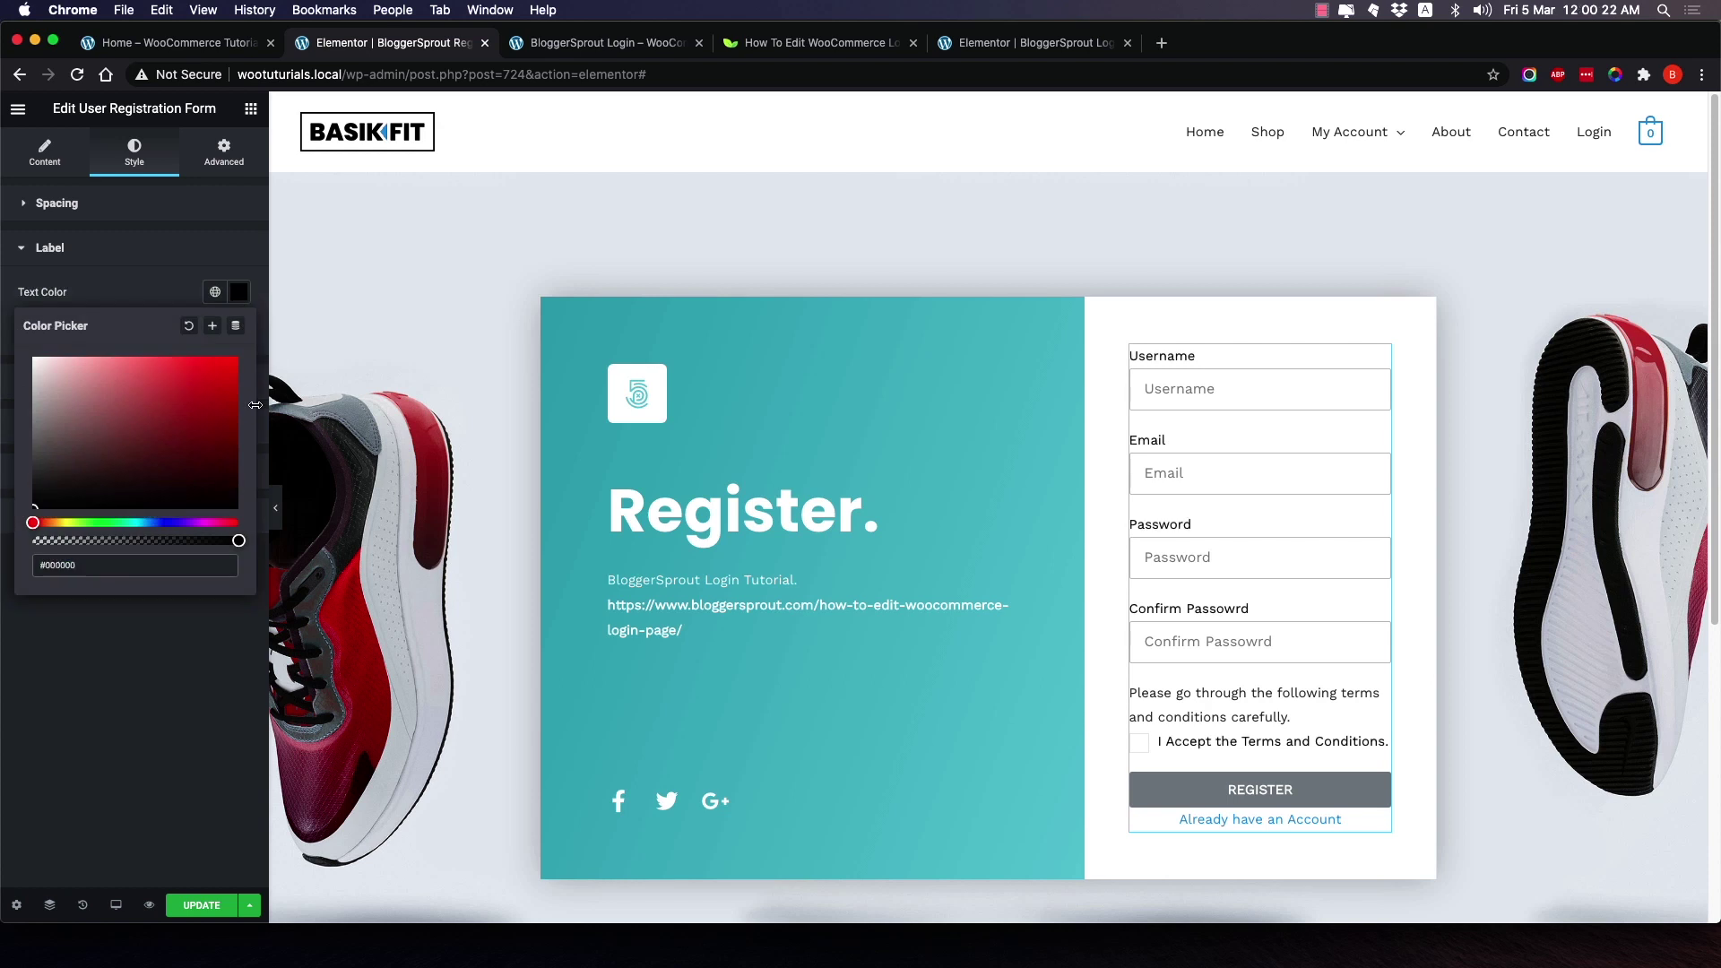
pyautogui.click(167, 301)
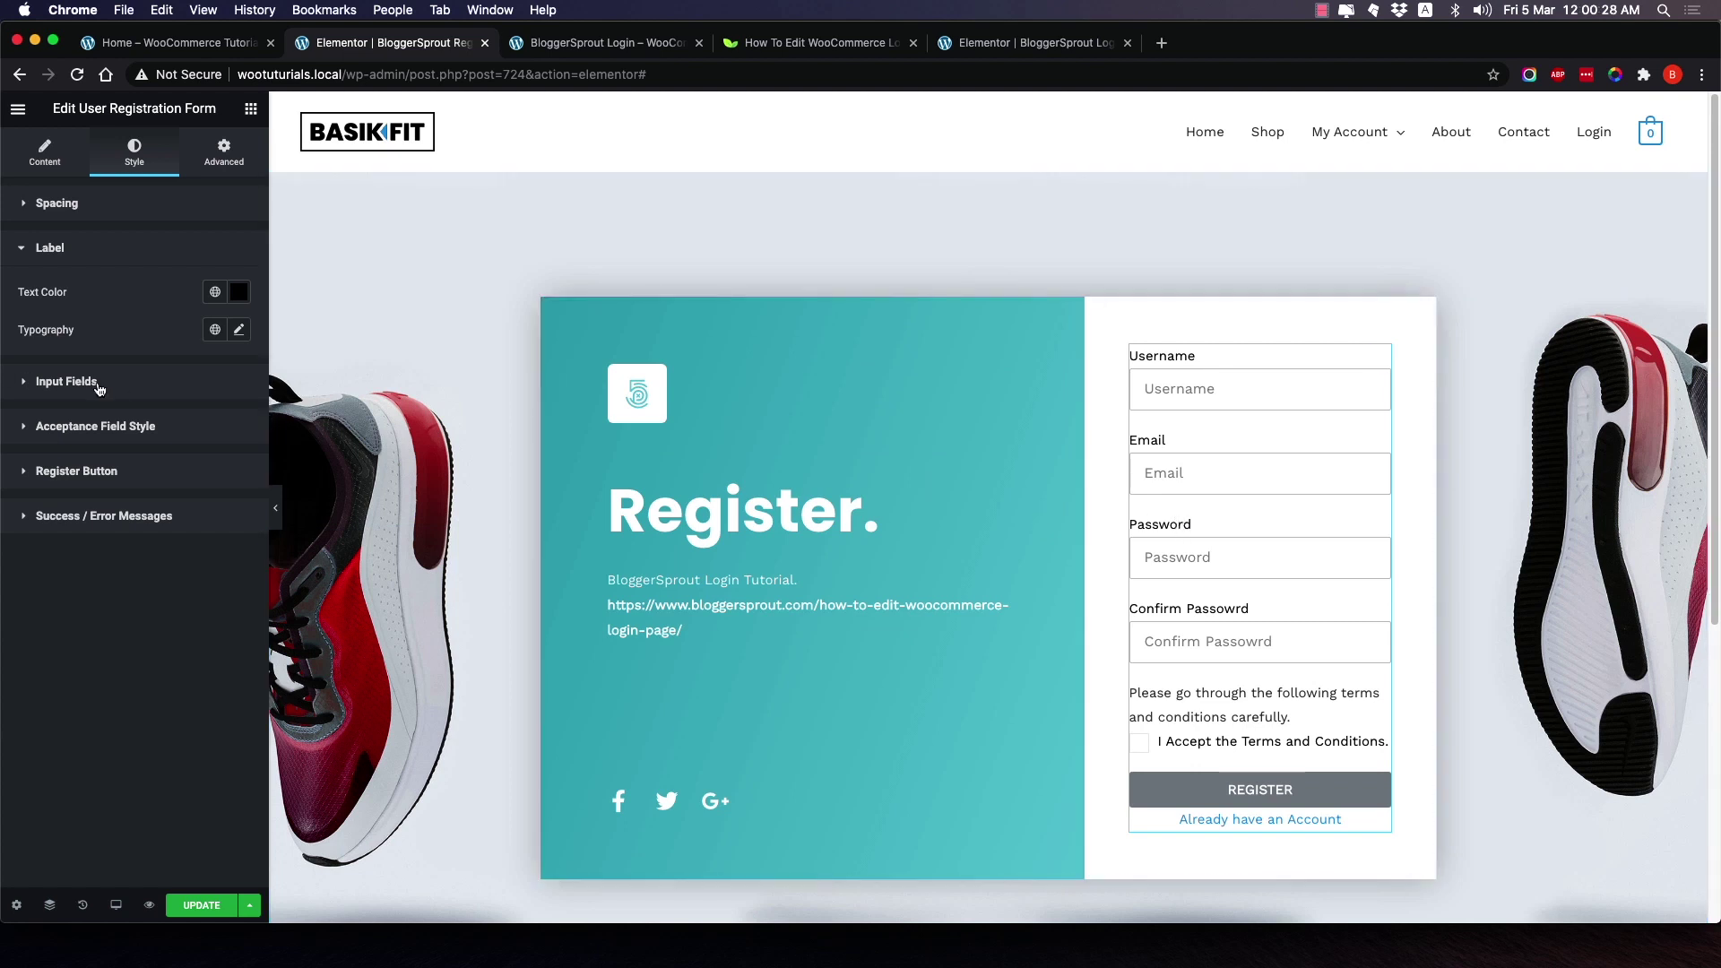
# Try the Underline input style on the registration form's input fields and return it to Box.
pyautogui.click(54, 382)
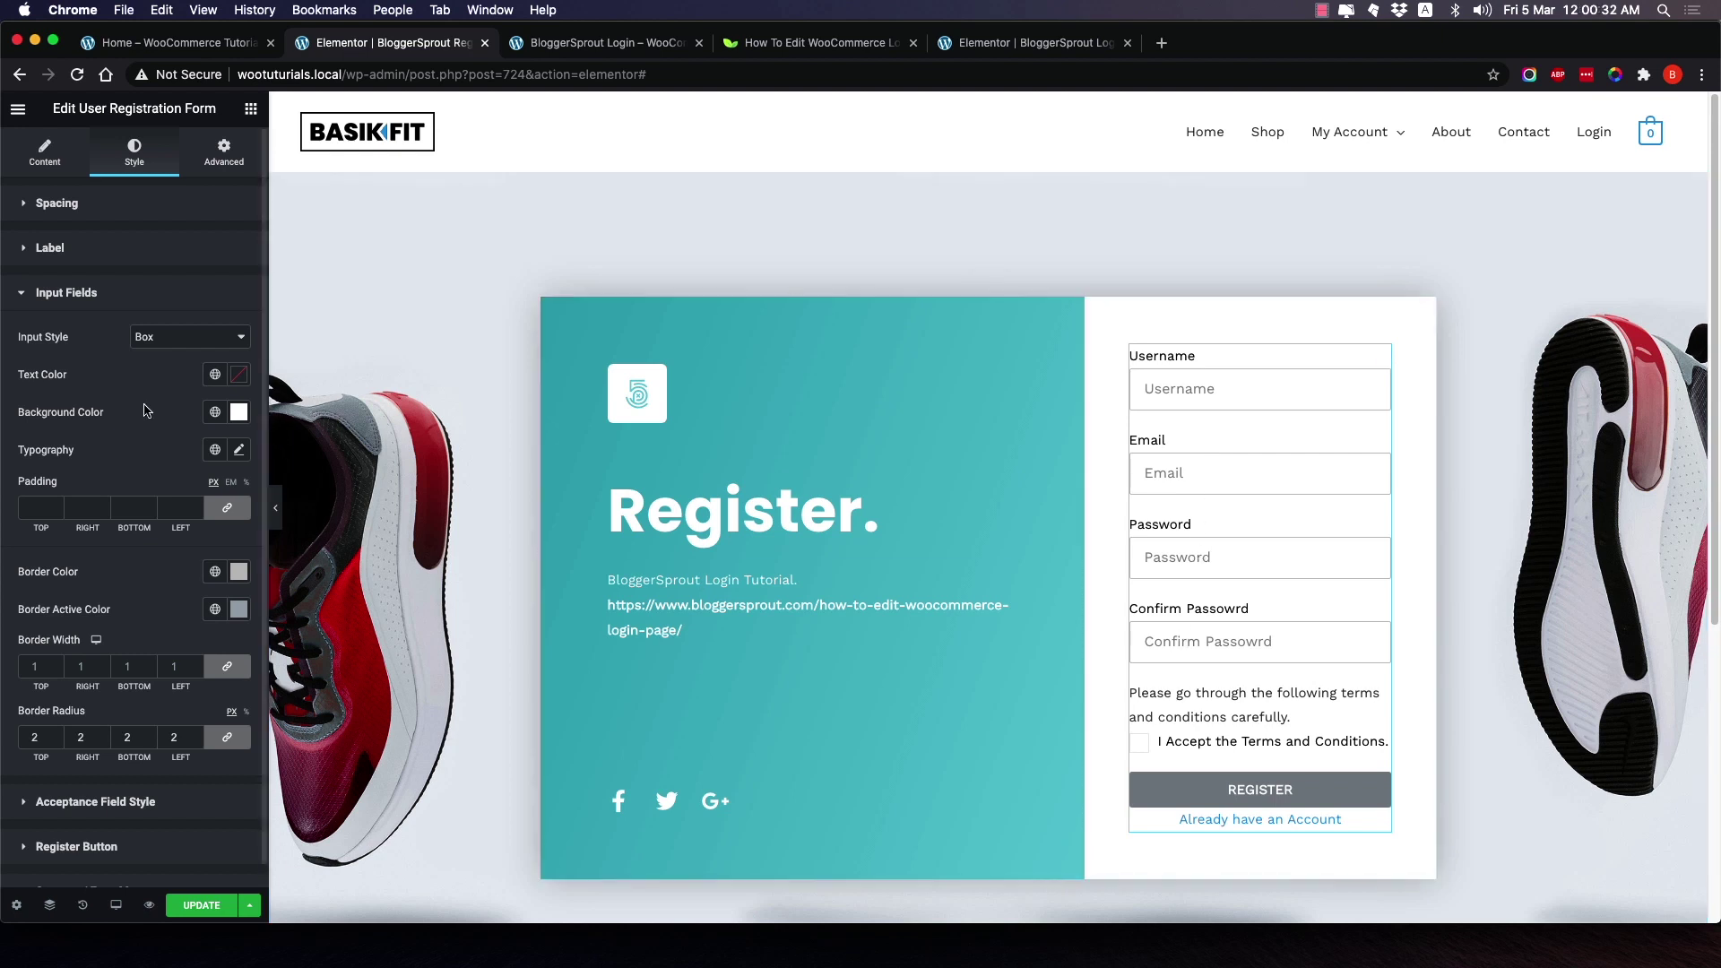
pyautogui.click(159, 348)
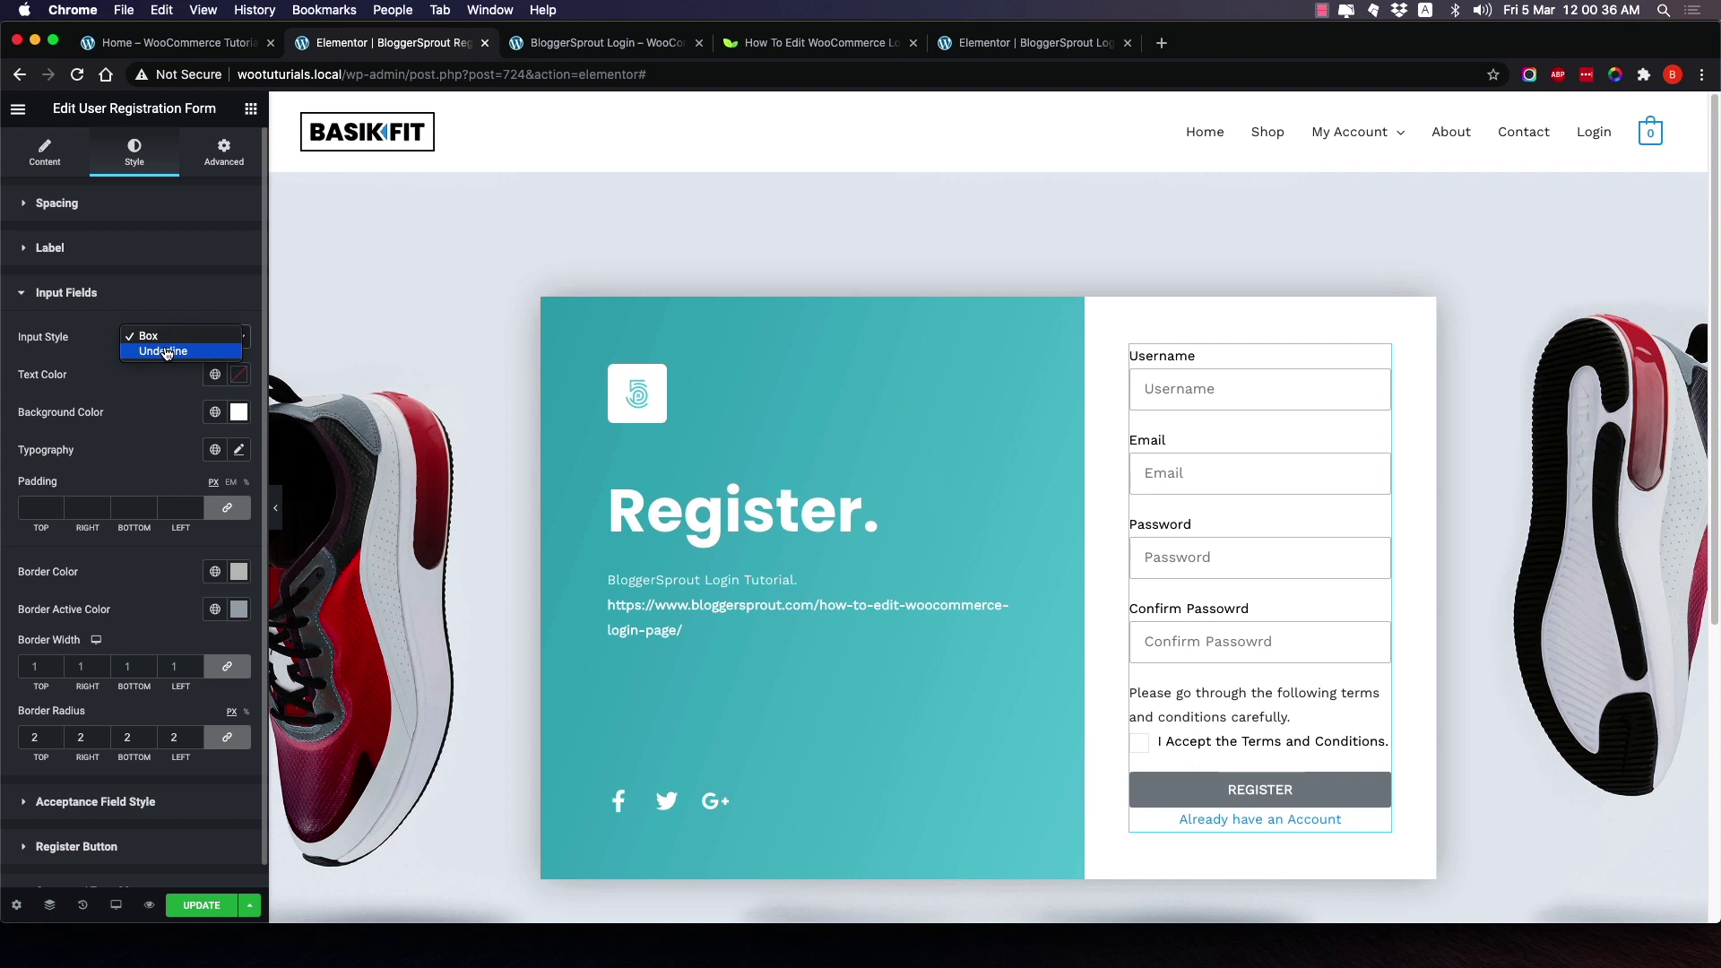
pyautogui.click(159, 360)
pyautogui.click(158, 340)
pyautogui.click(158, 355)
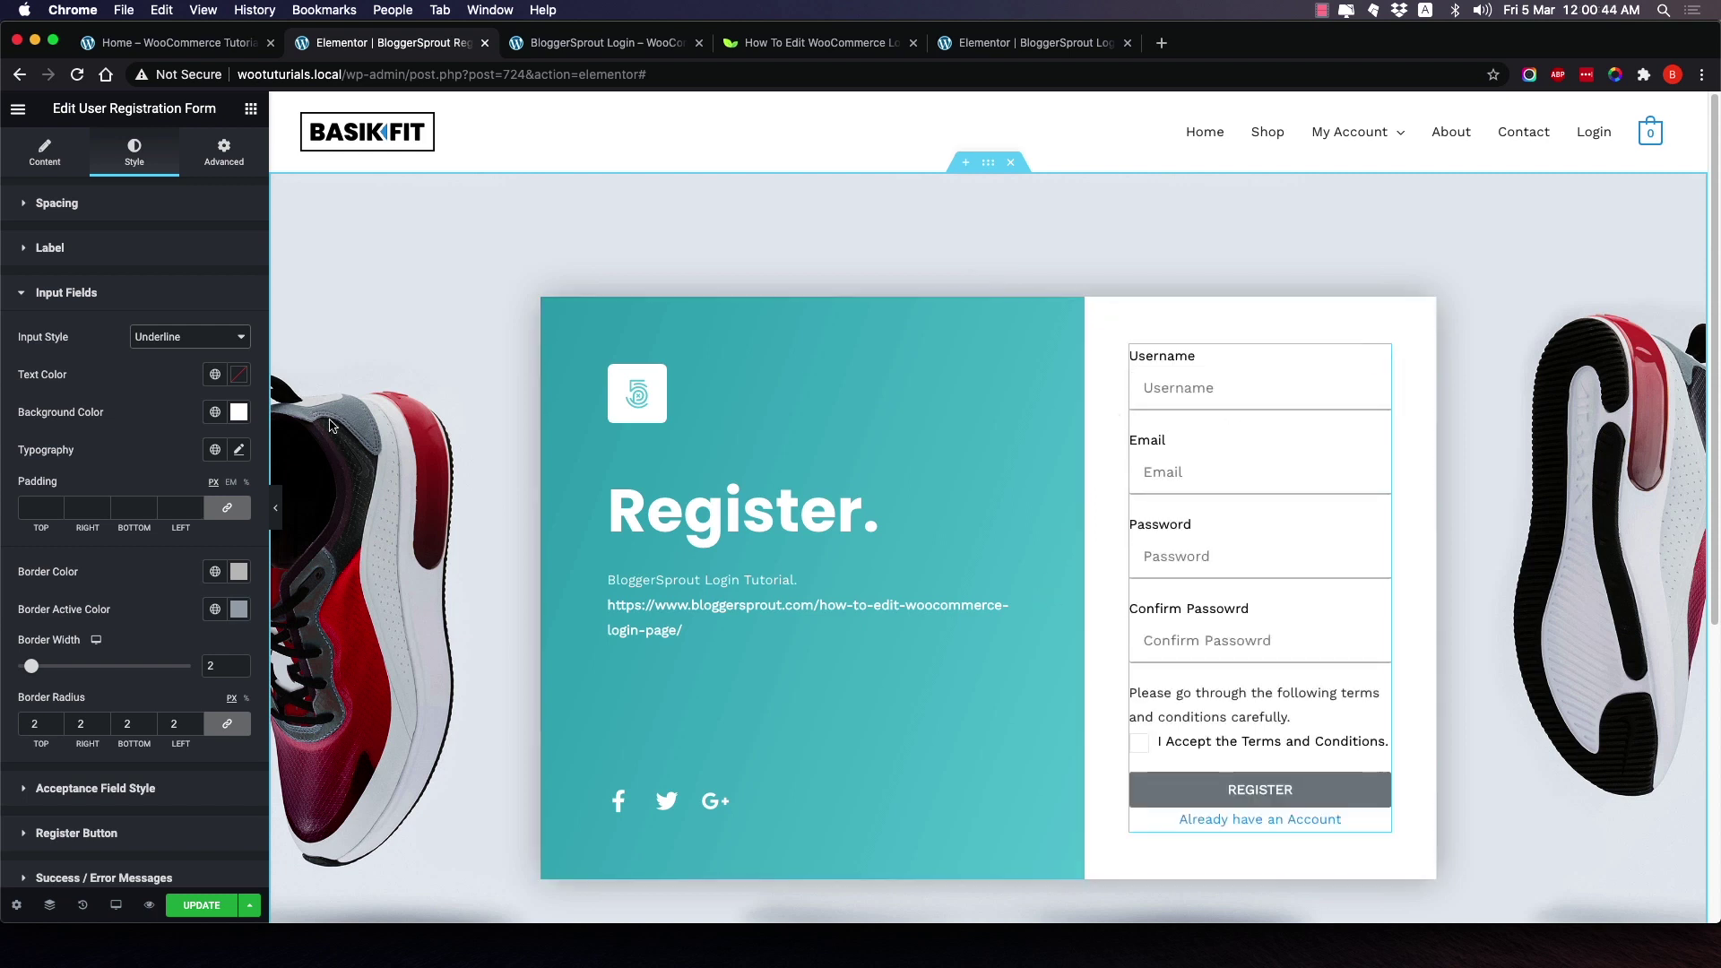
pyautogui.click(171, 336)
pyautogui.click(165, 328)
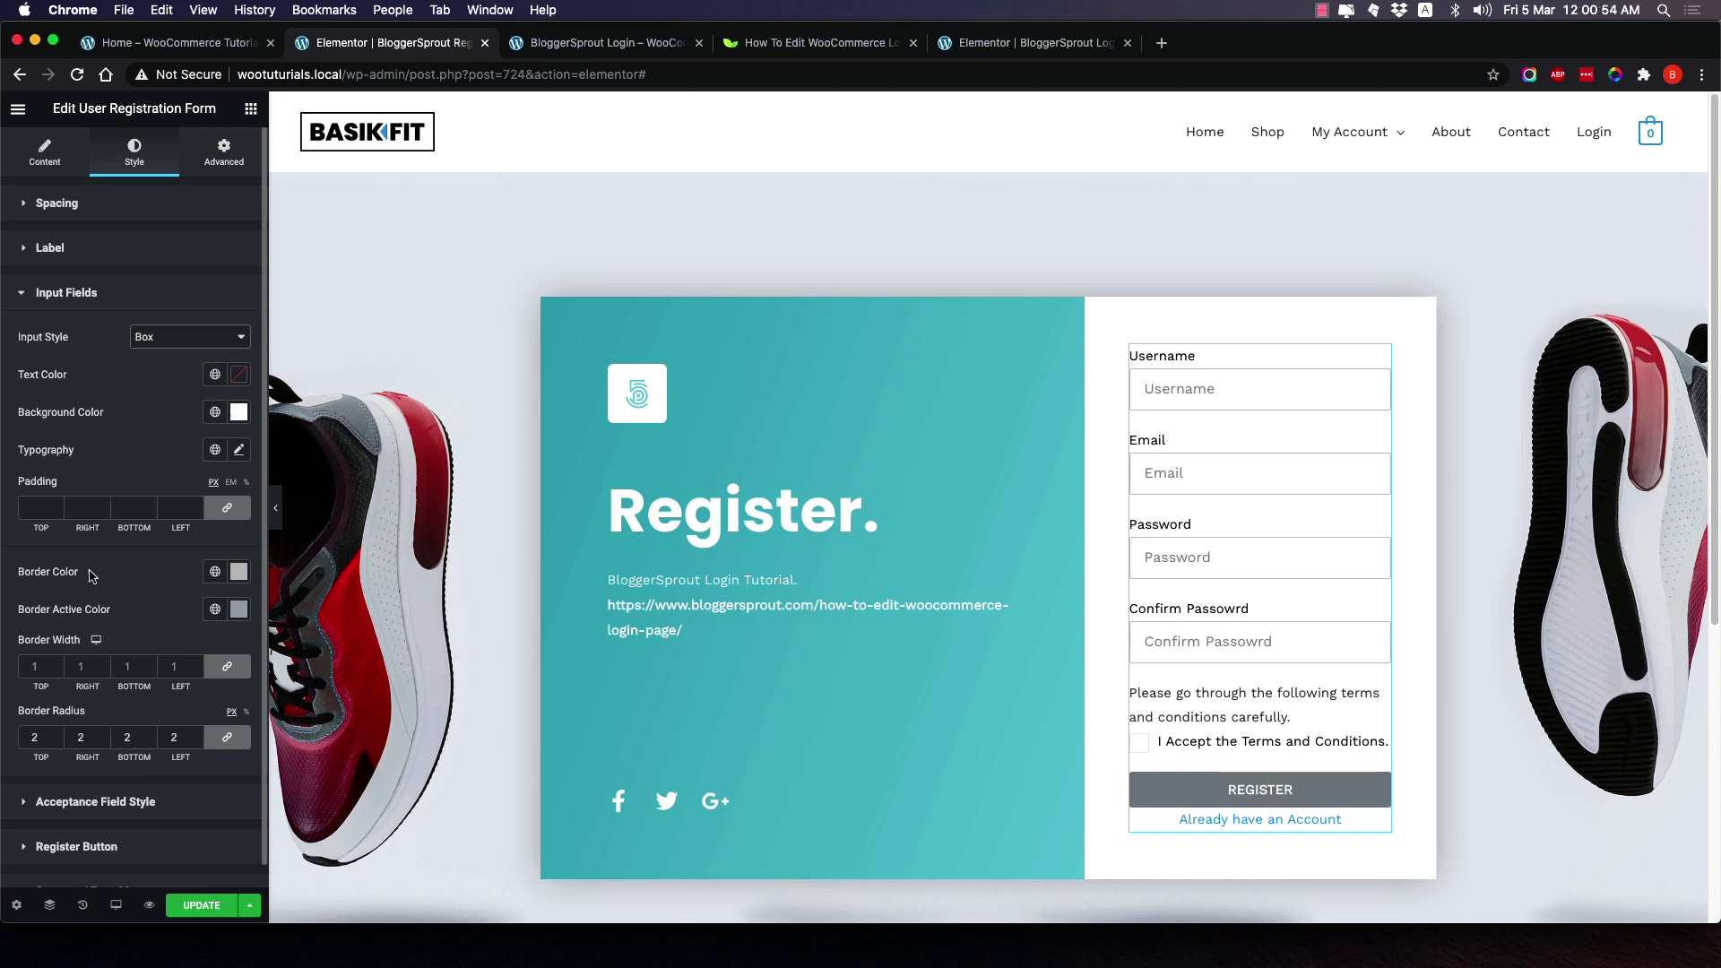
# Darken the border color of the registration form's input fields to gray #878787.
pyautogui.click(238, 572)
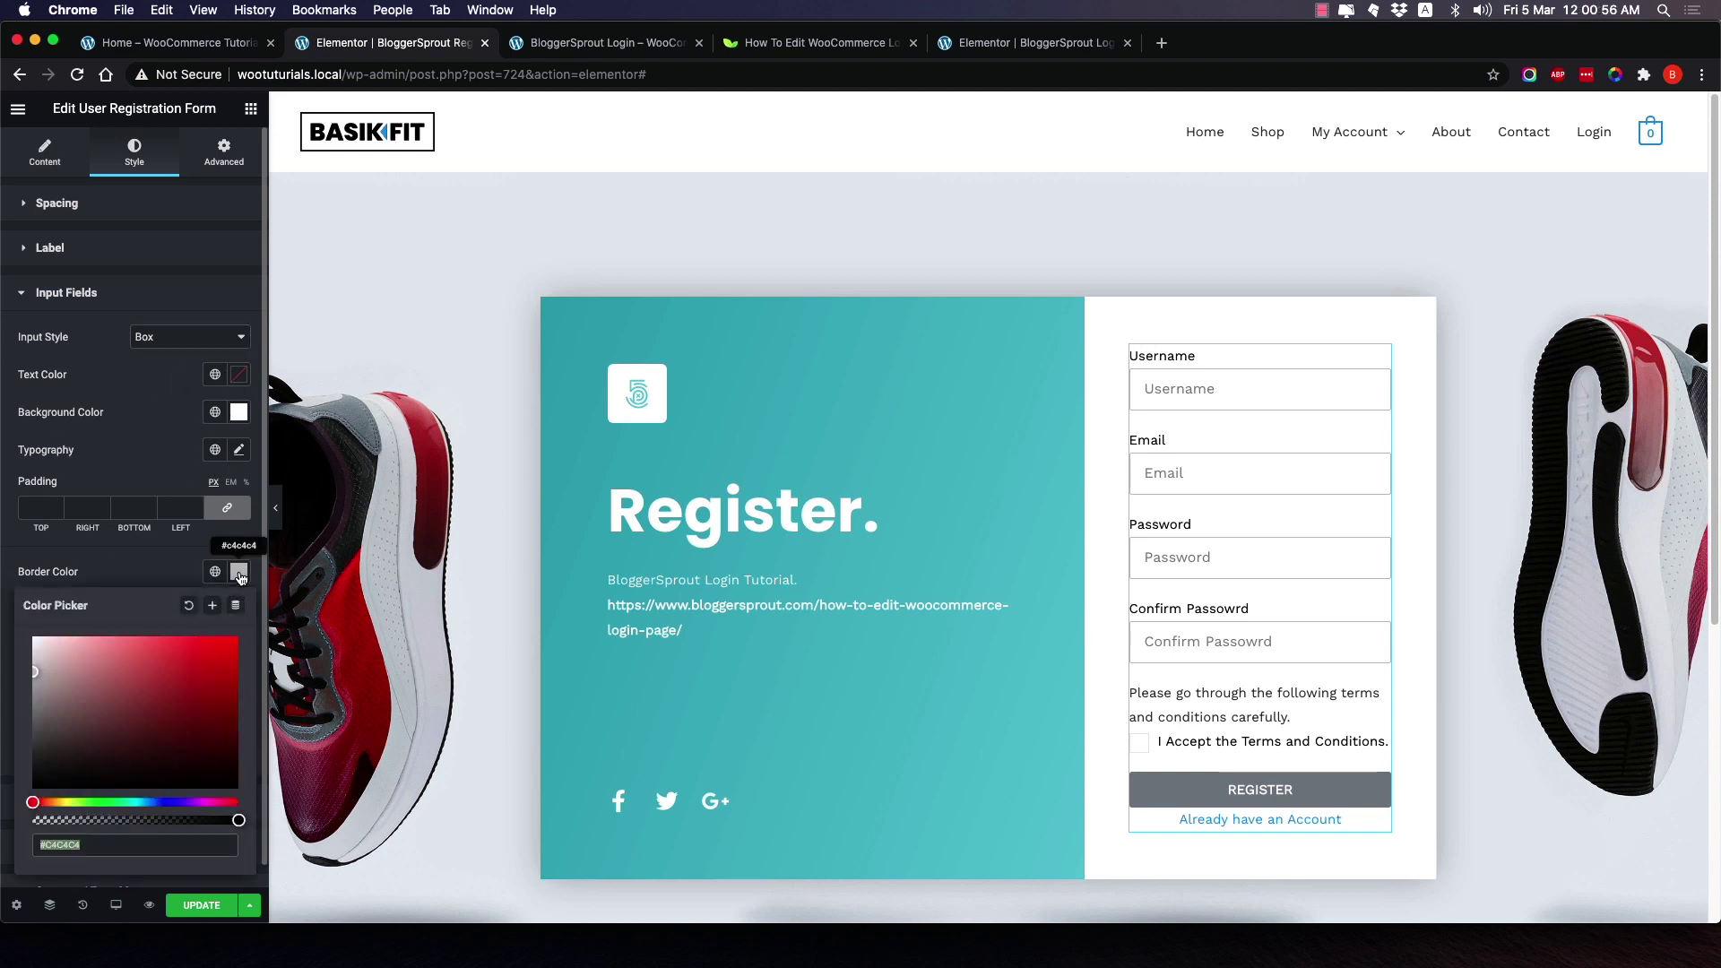
pyautogui.click(32, 693)
pyautogui.moveTo(32, 694); pyautogui.dragTo(30, 710)
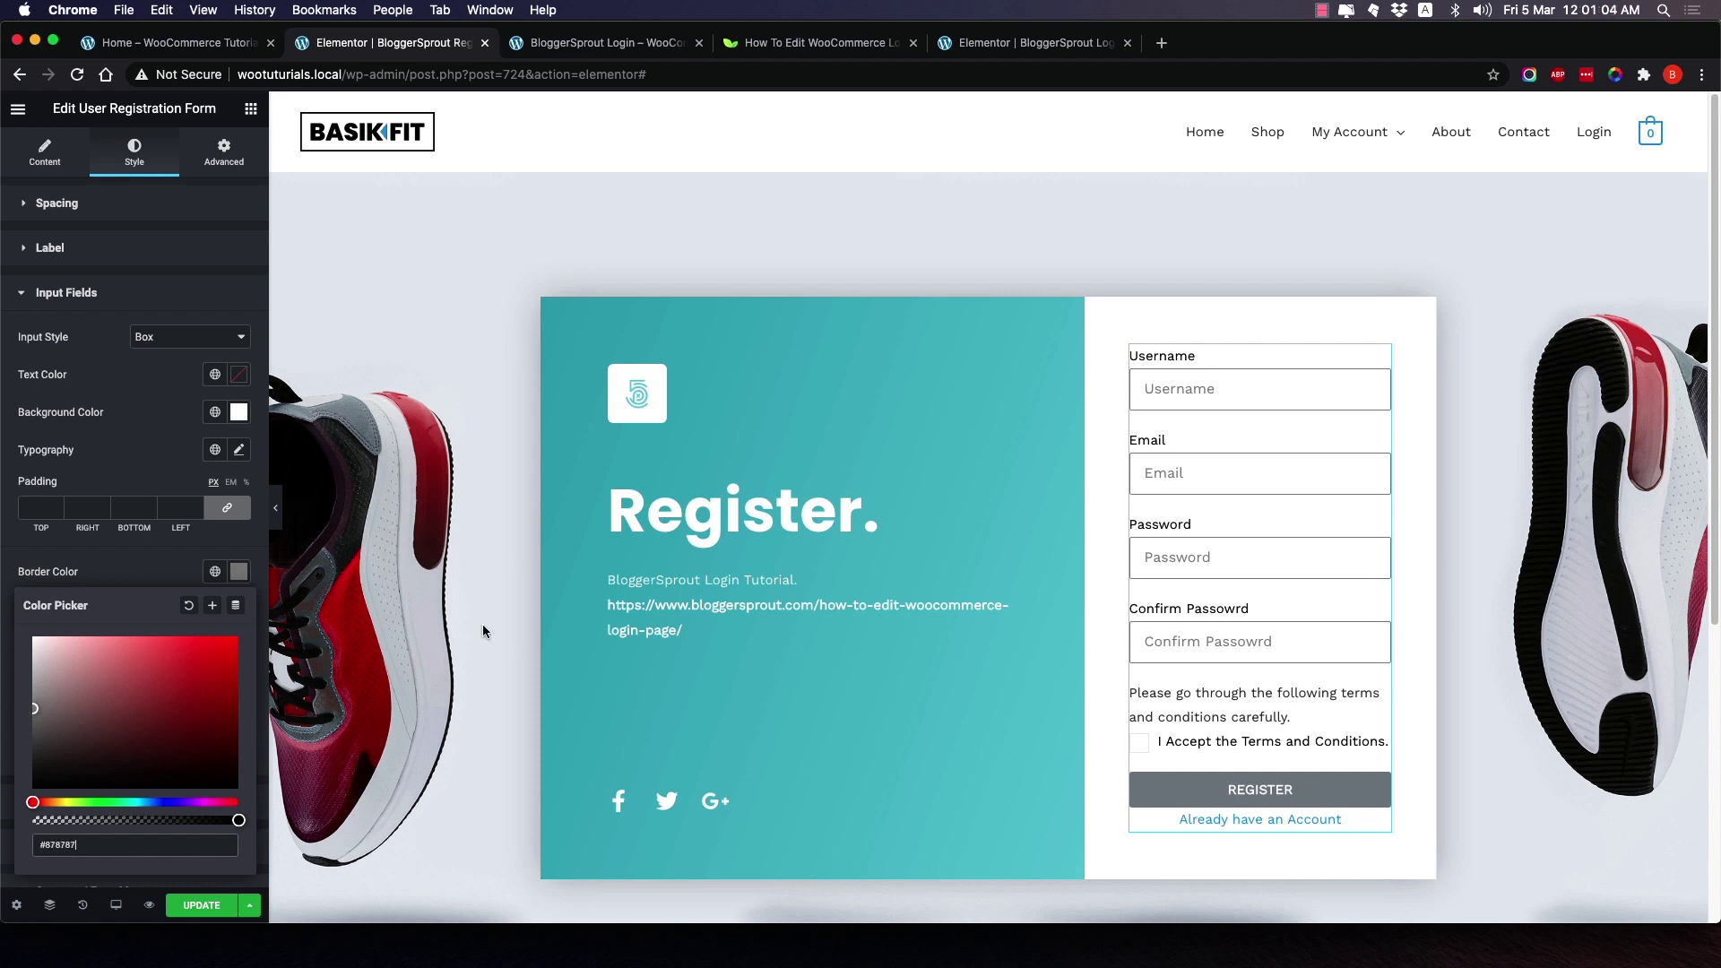
pyautogui.click(173, 557)
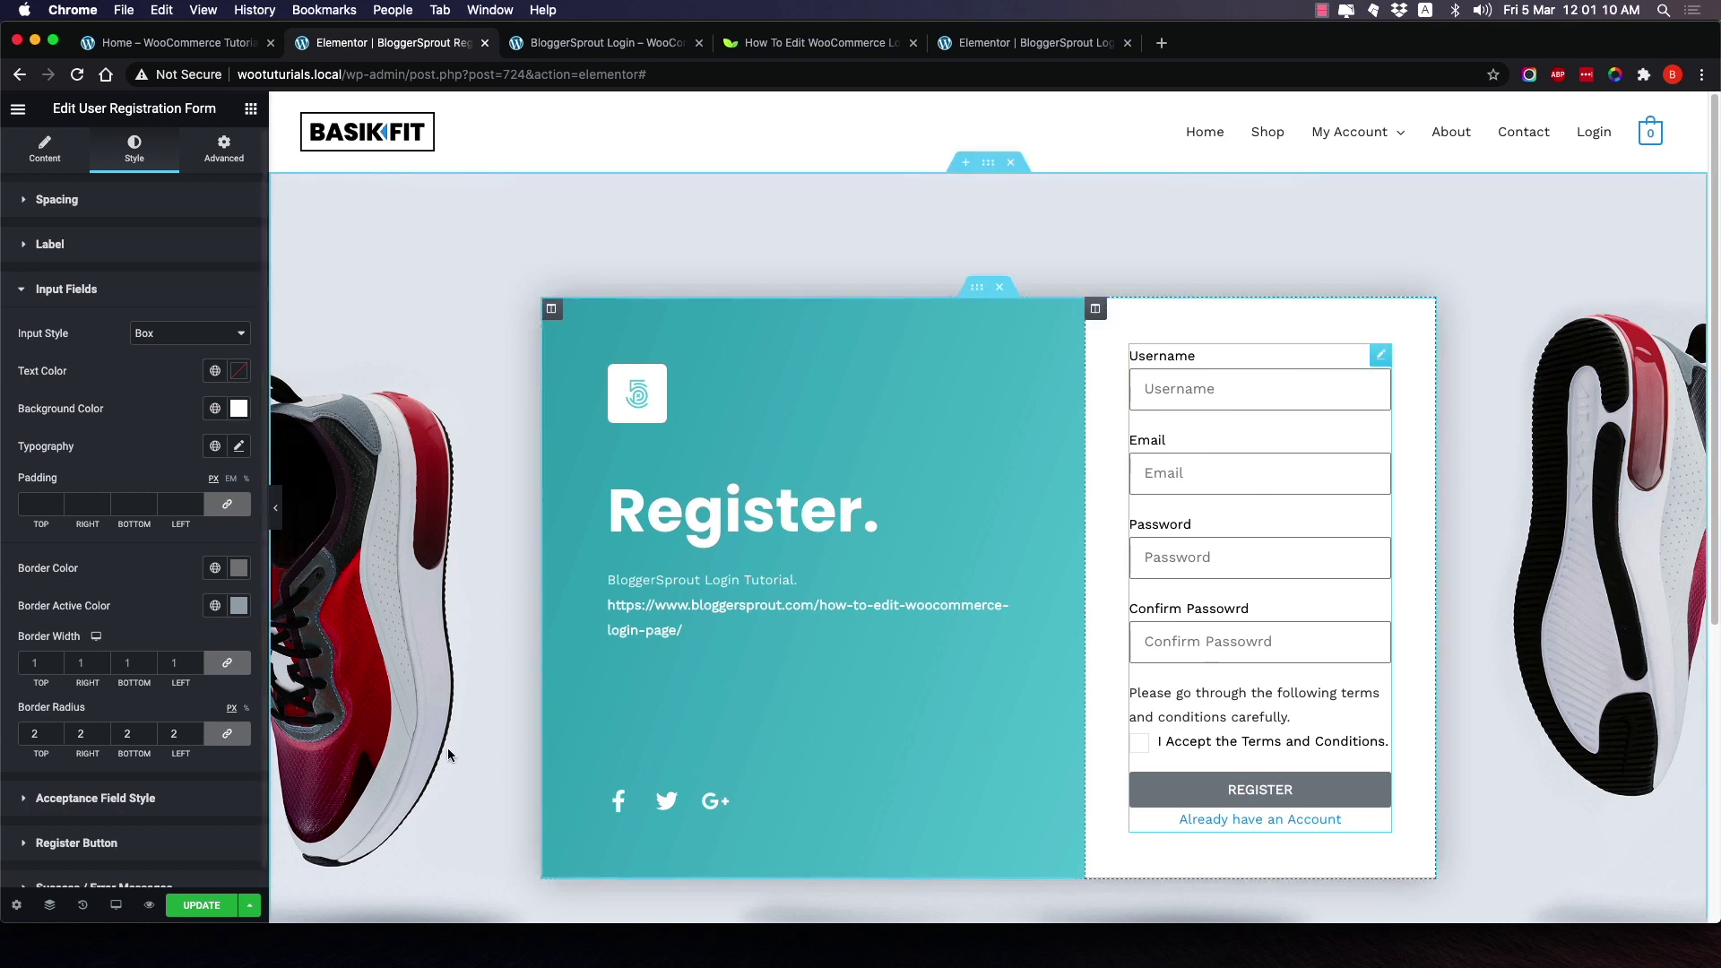
# Give the Register button a Classic background in its normal state with the turquoise color #43C8DC.
pyautogui.scroll(-1, 164, 808)
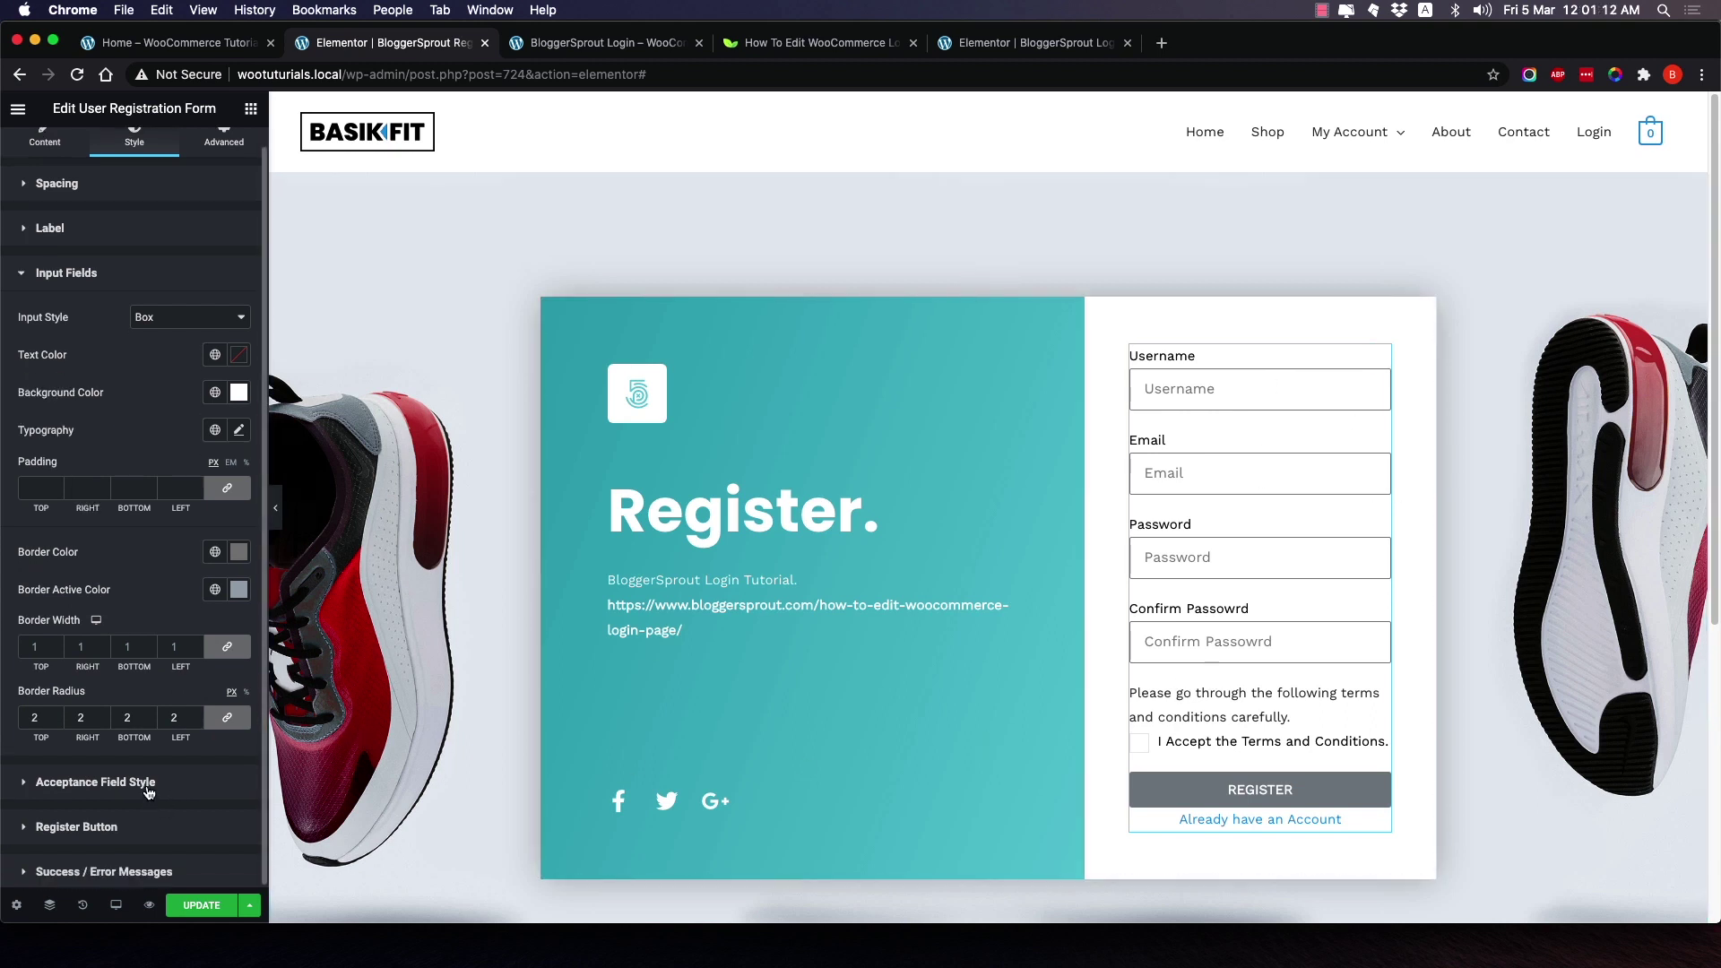
pyautogui.click(148, 782)
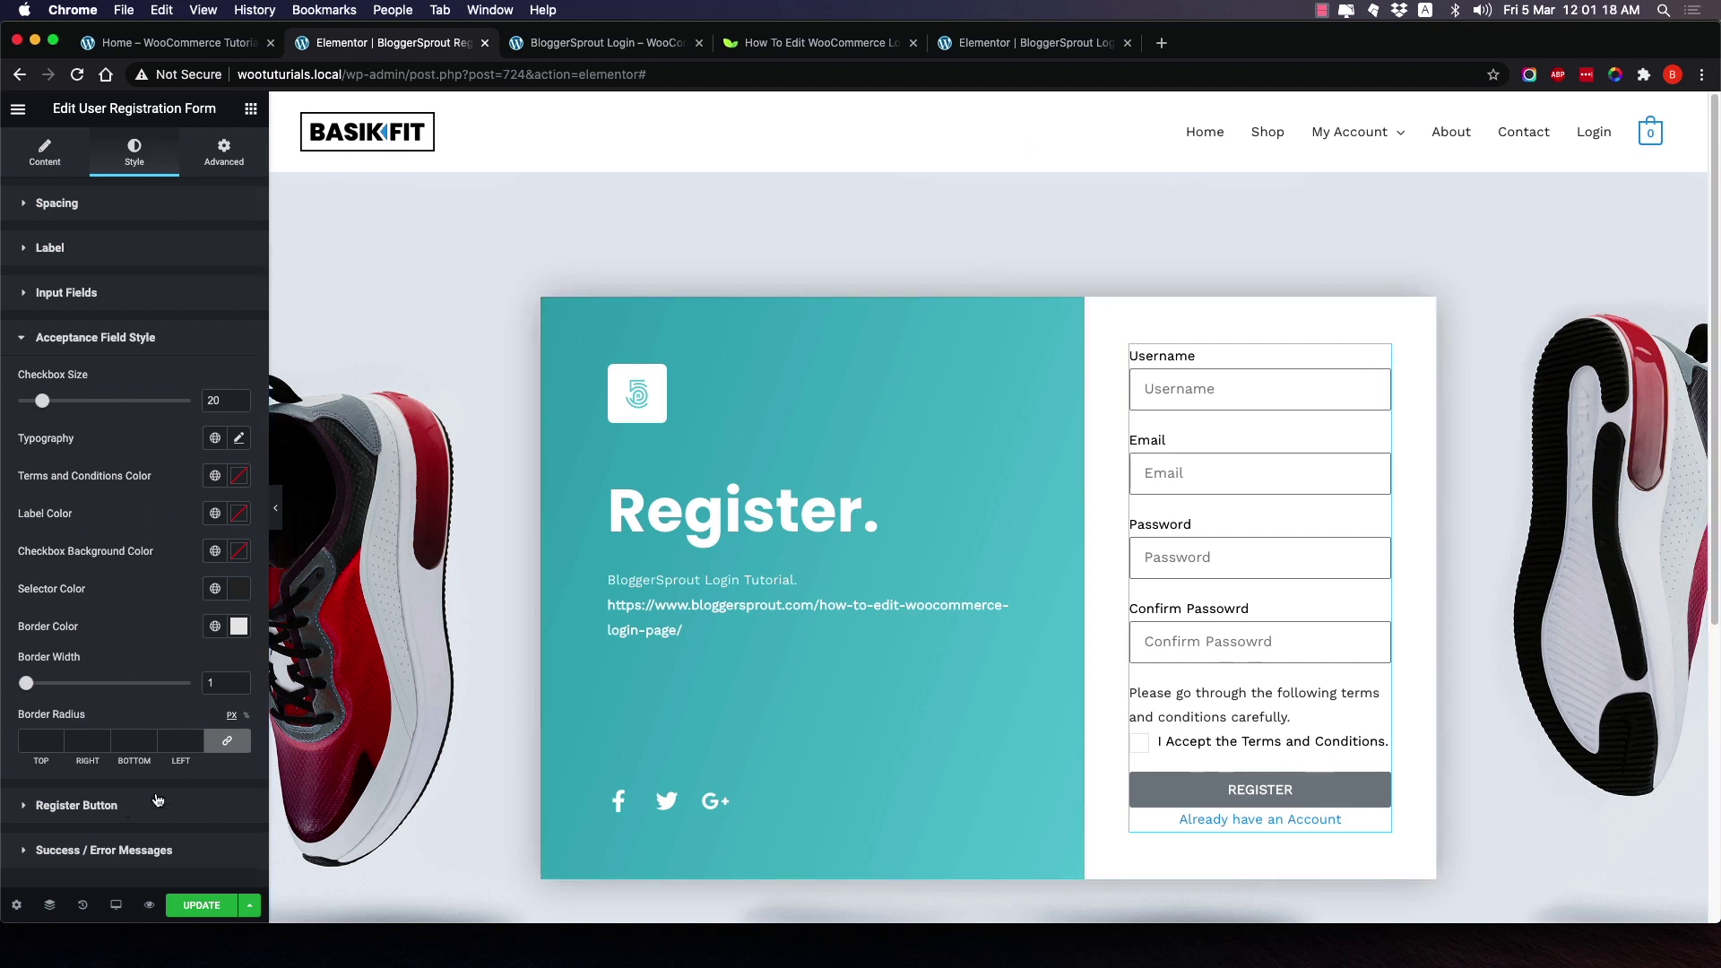
pyautogui.click(111, 807)
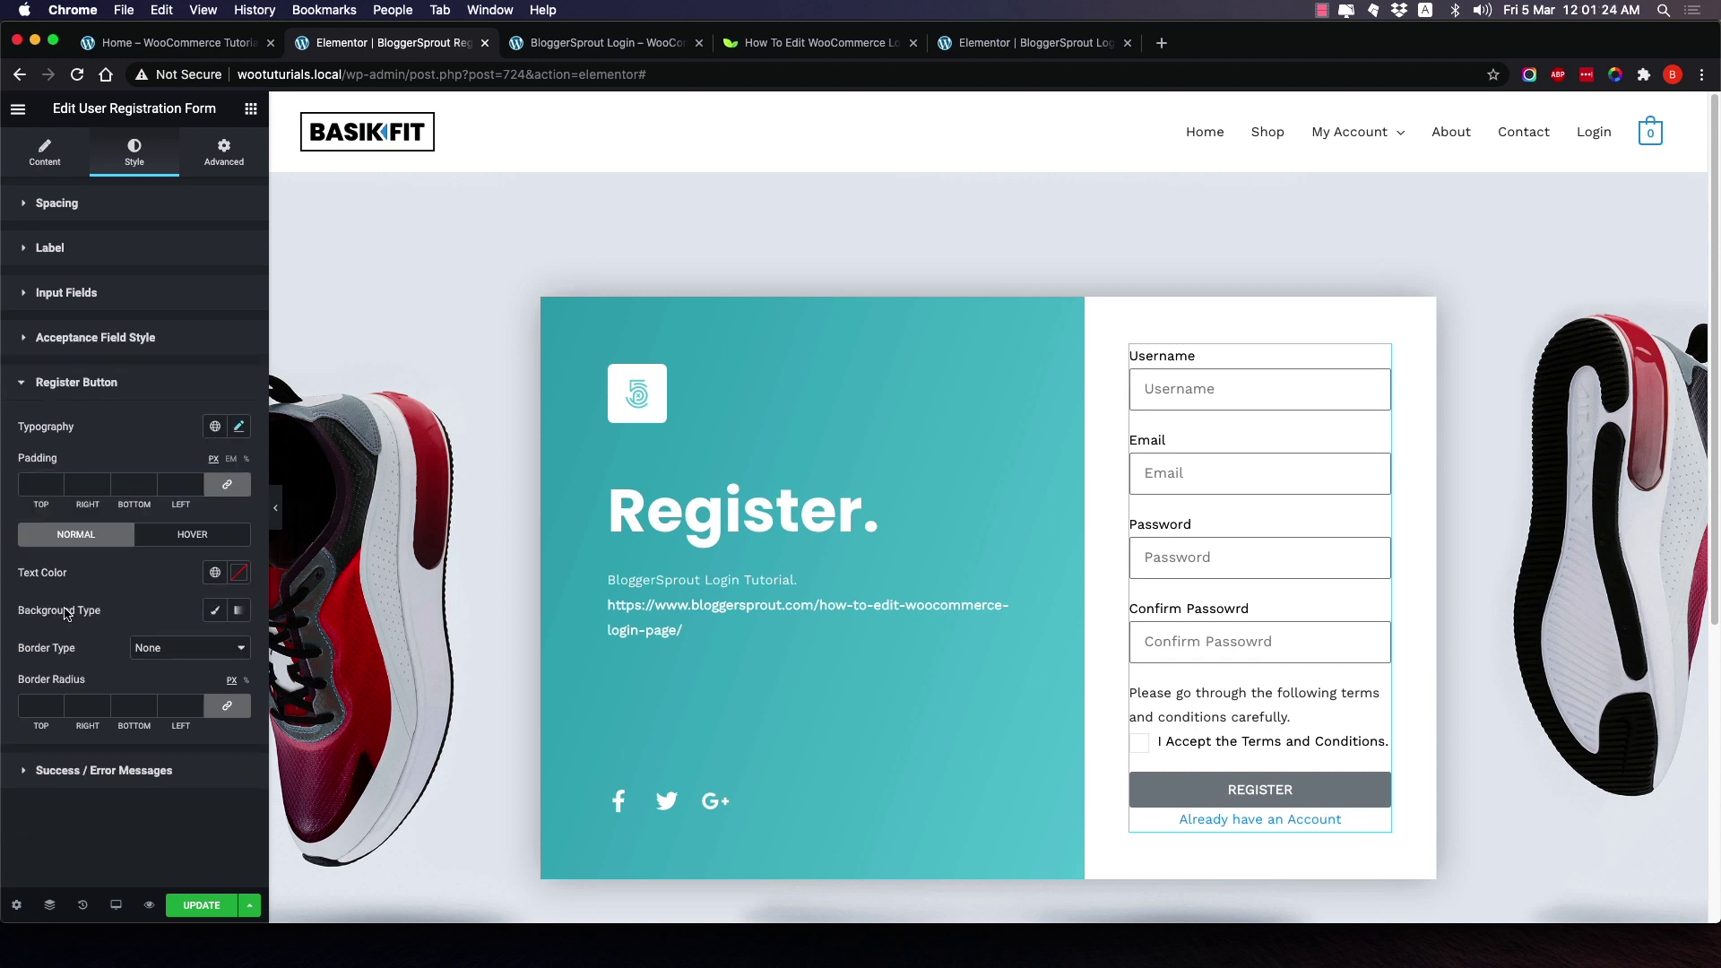
pyautogui.click(215, 613)
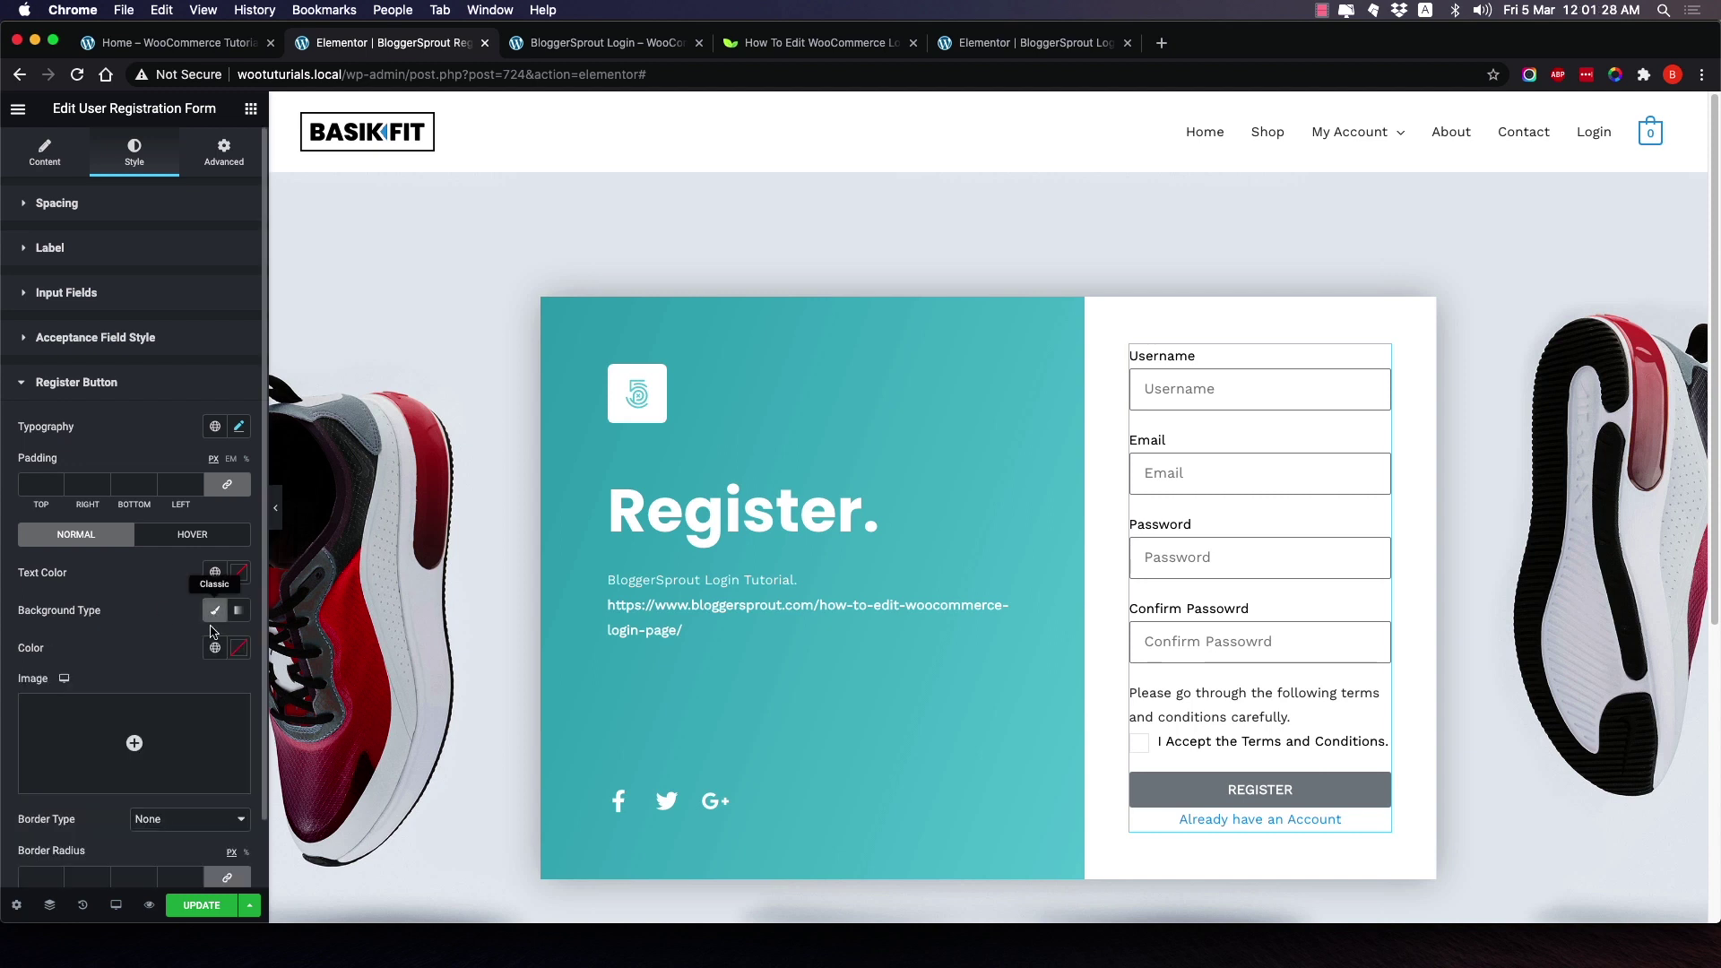
pyautogui.click(239, 656)
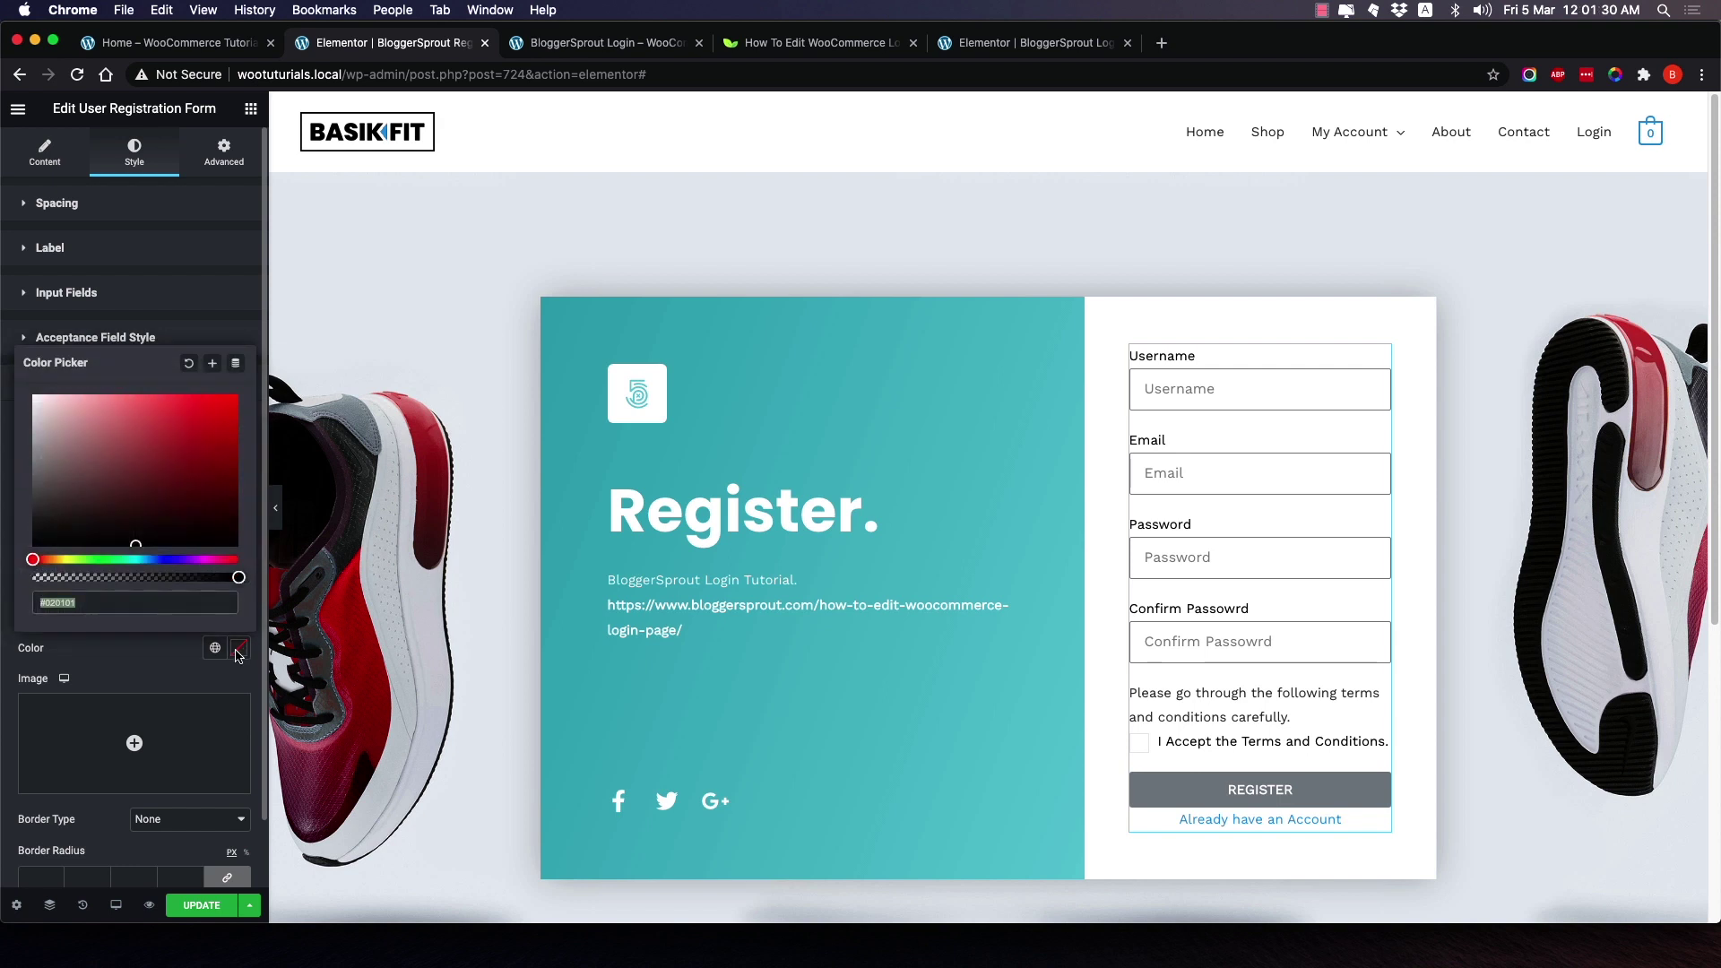
pyautogui.click(153, 559)
pyautogui.click(234, 403)
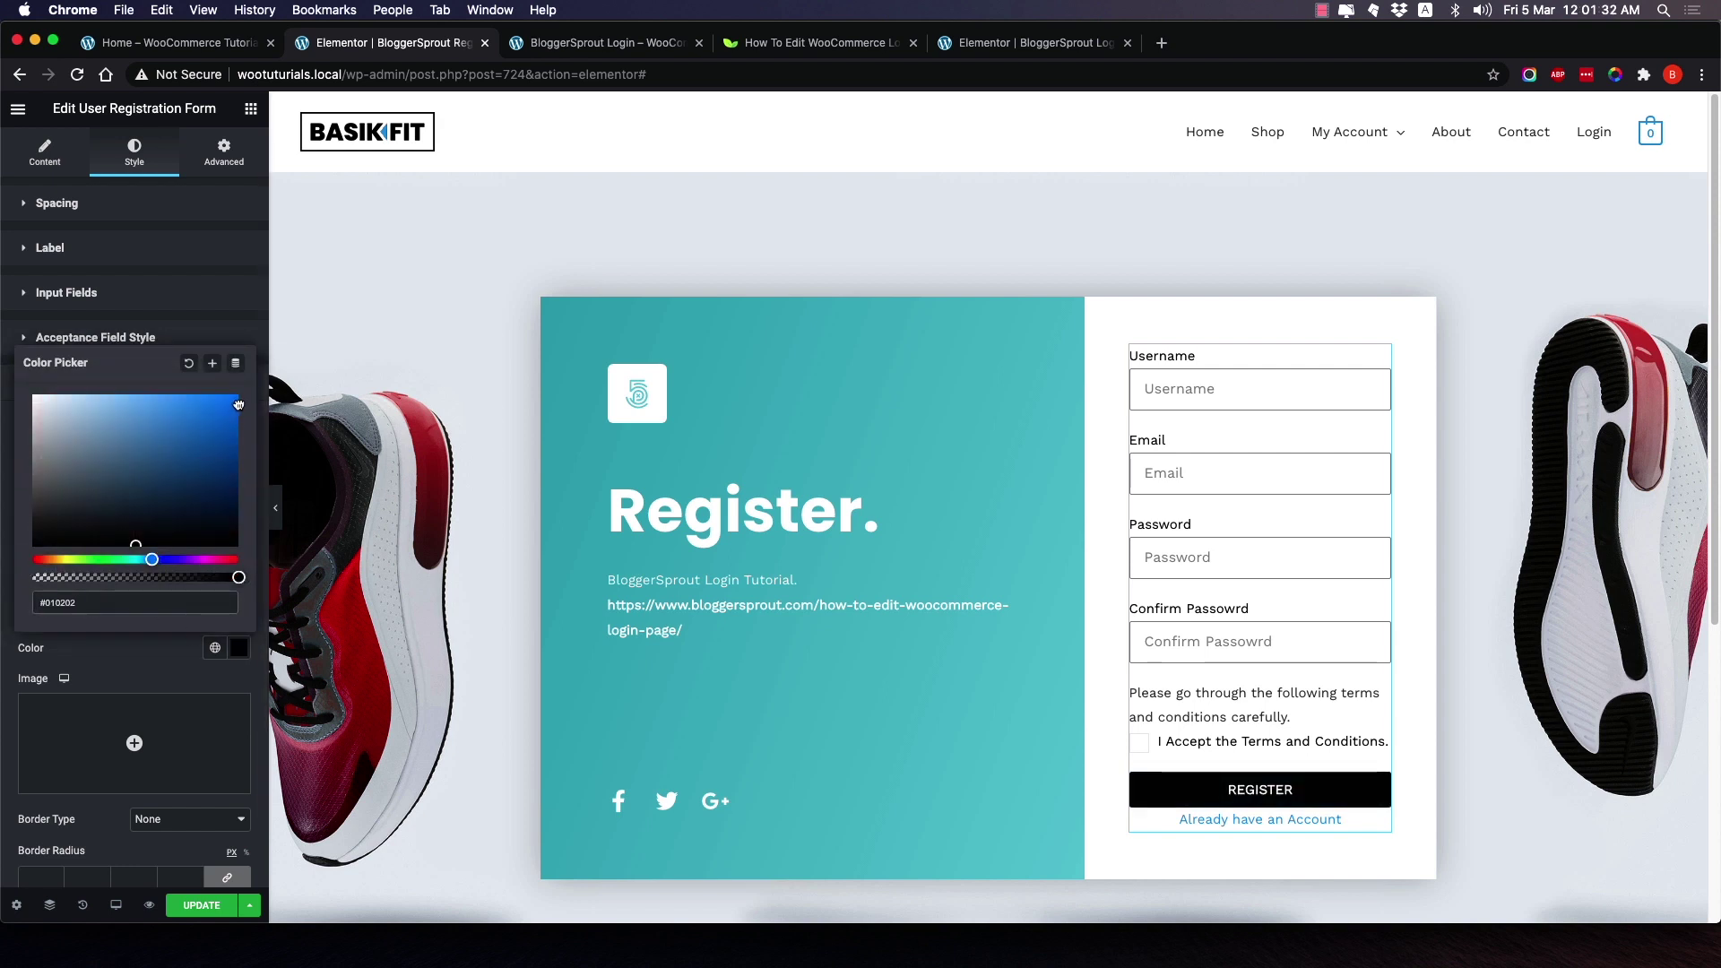
pyautogui.moveTo(149, 562); pyautogui.dragTo(140, 562)
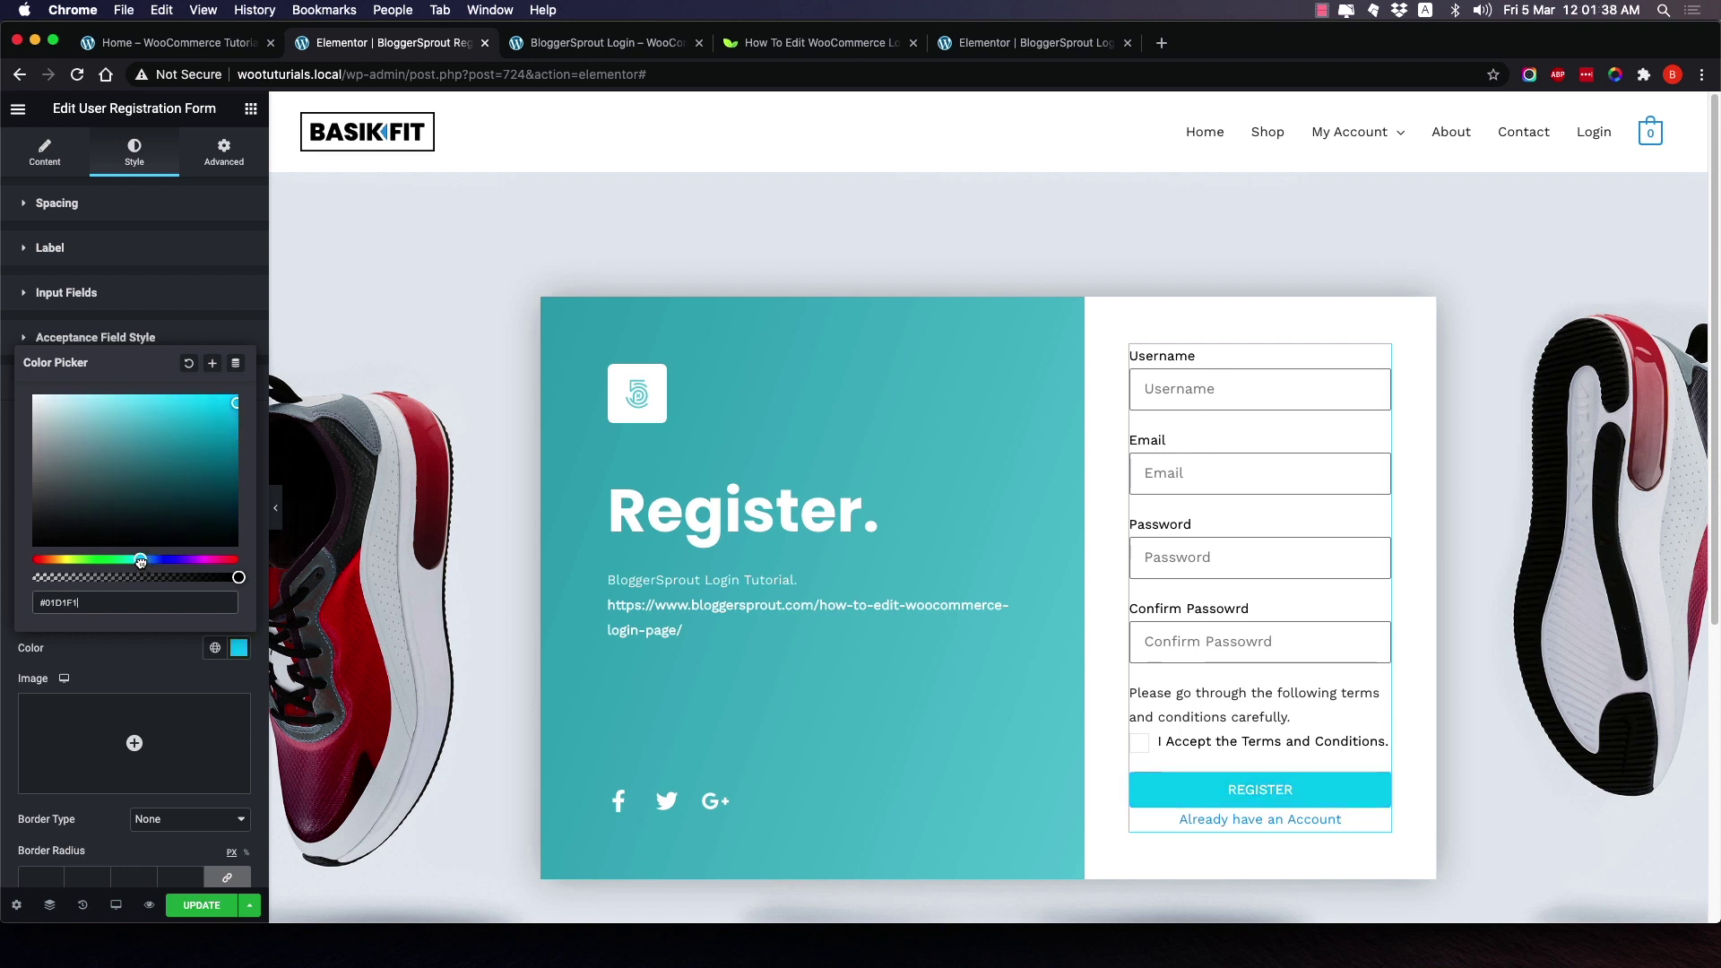
pyautogui.click(151, 435)
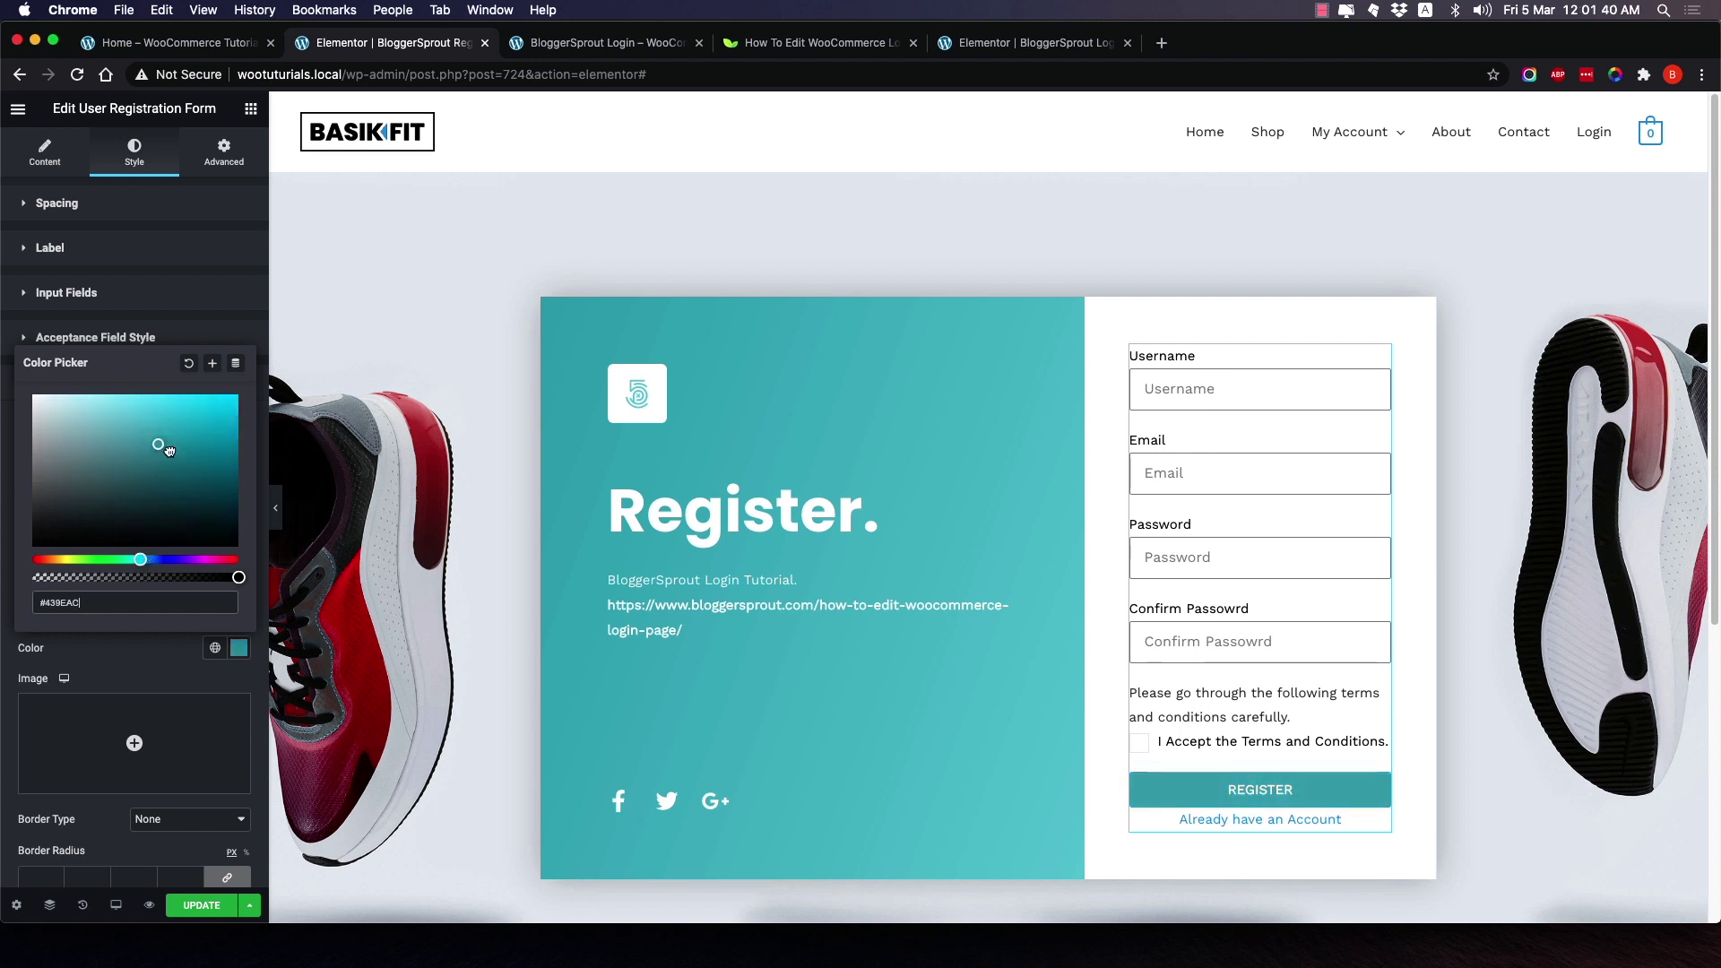
pyautogui.click(172, 448)
pyautogui.moveTo(198, 446)
pyautogui.mouseDown()
pyautogui.moveTo(202, 428)
pyautogui.moveTo(177, 417)
pyautogui.mouseUp()
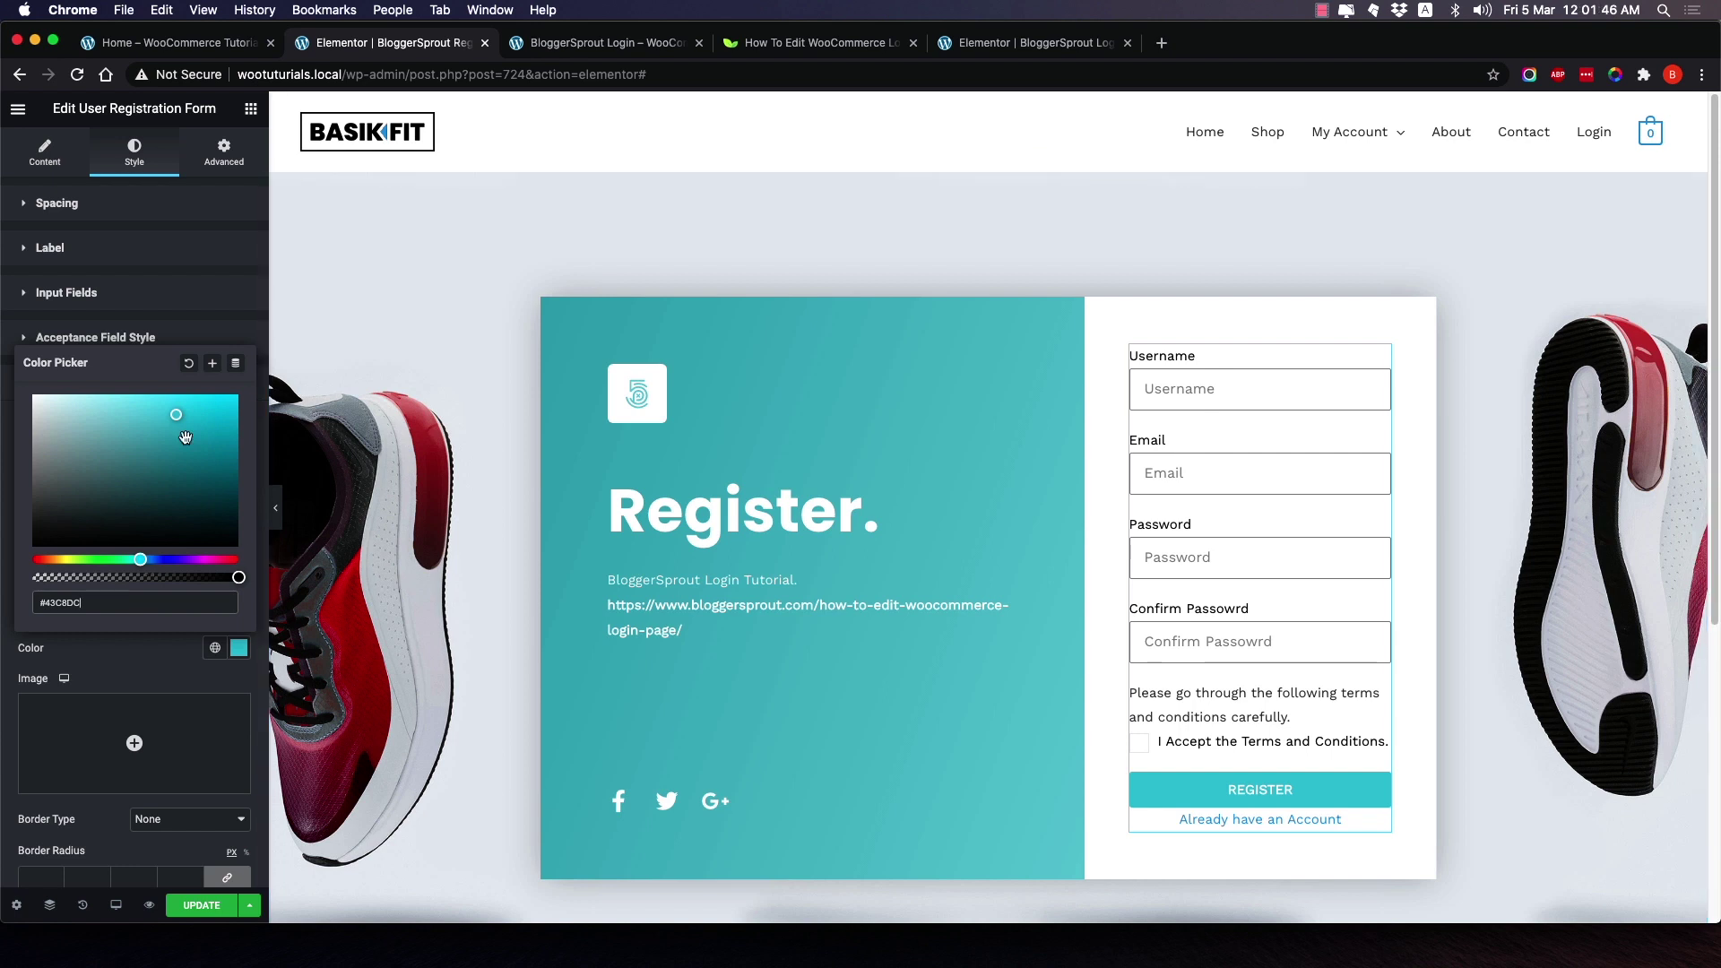
pyautogui.click(114, 649)
# Review the form's Success / Error Messages style options and compare the input fields with those on the BloggerSprout Login page.
pyautogui.scroll(-2, 186, 736)
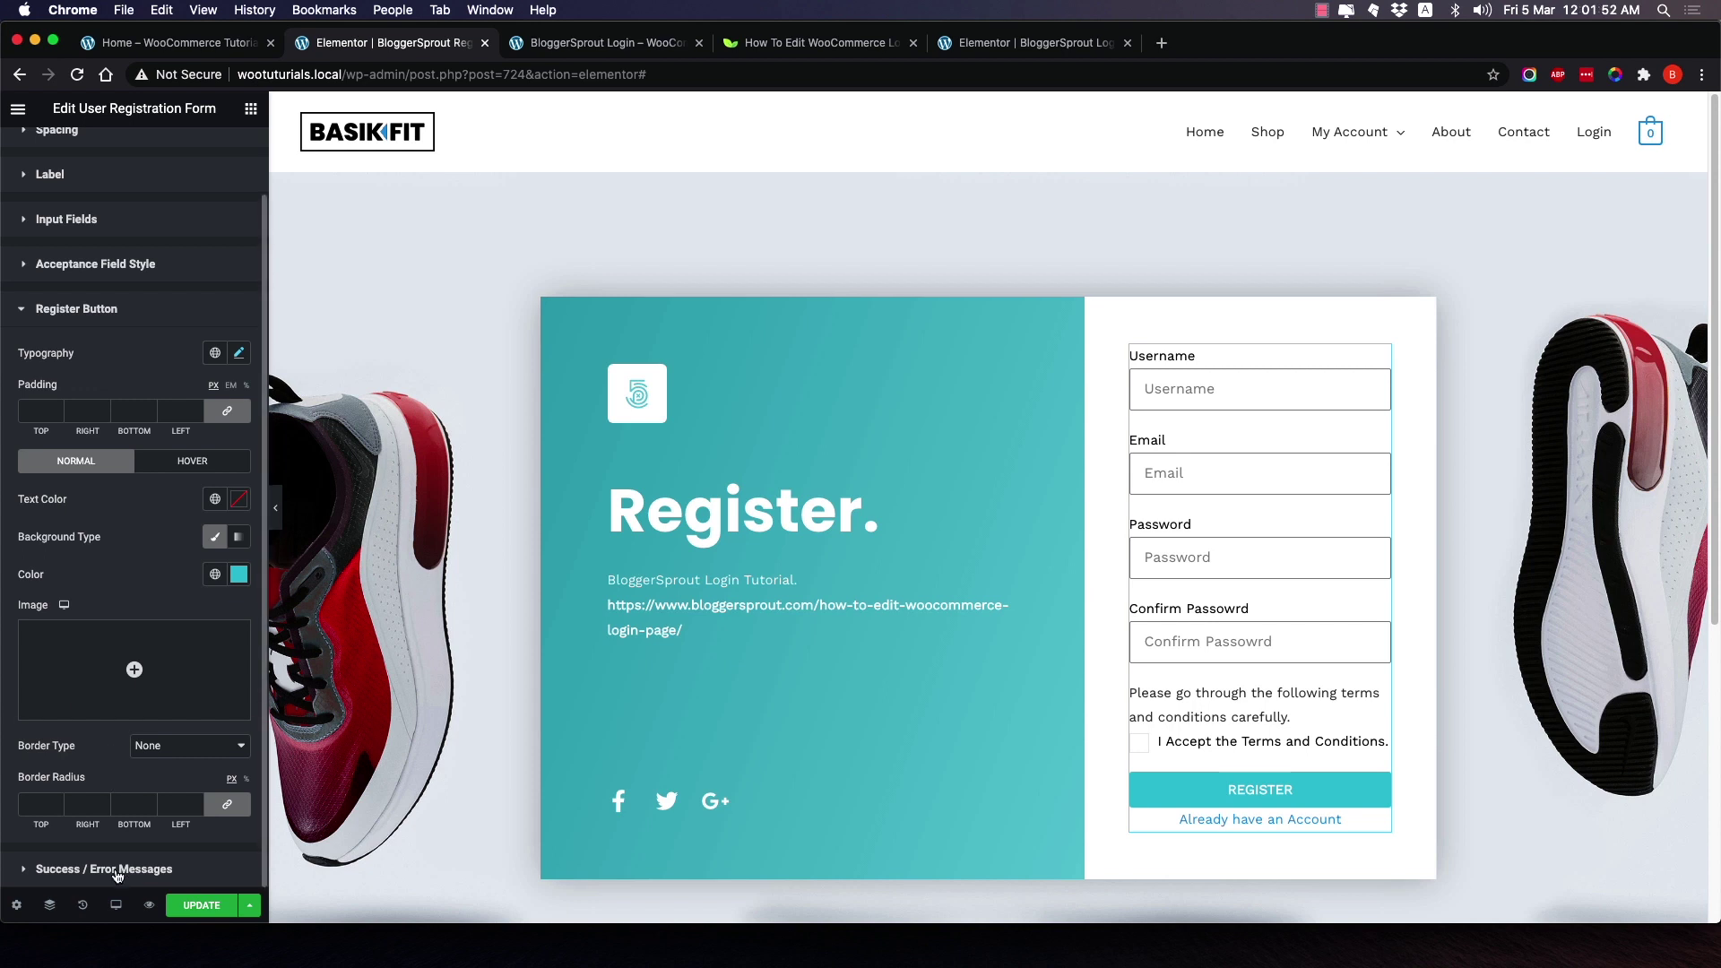
pyautogui.click(1276, 634)
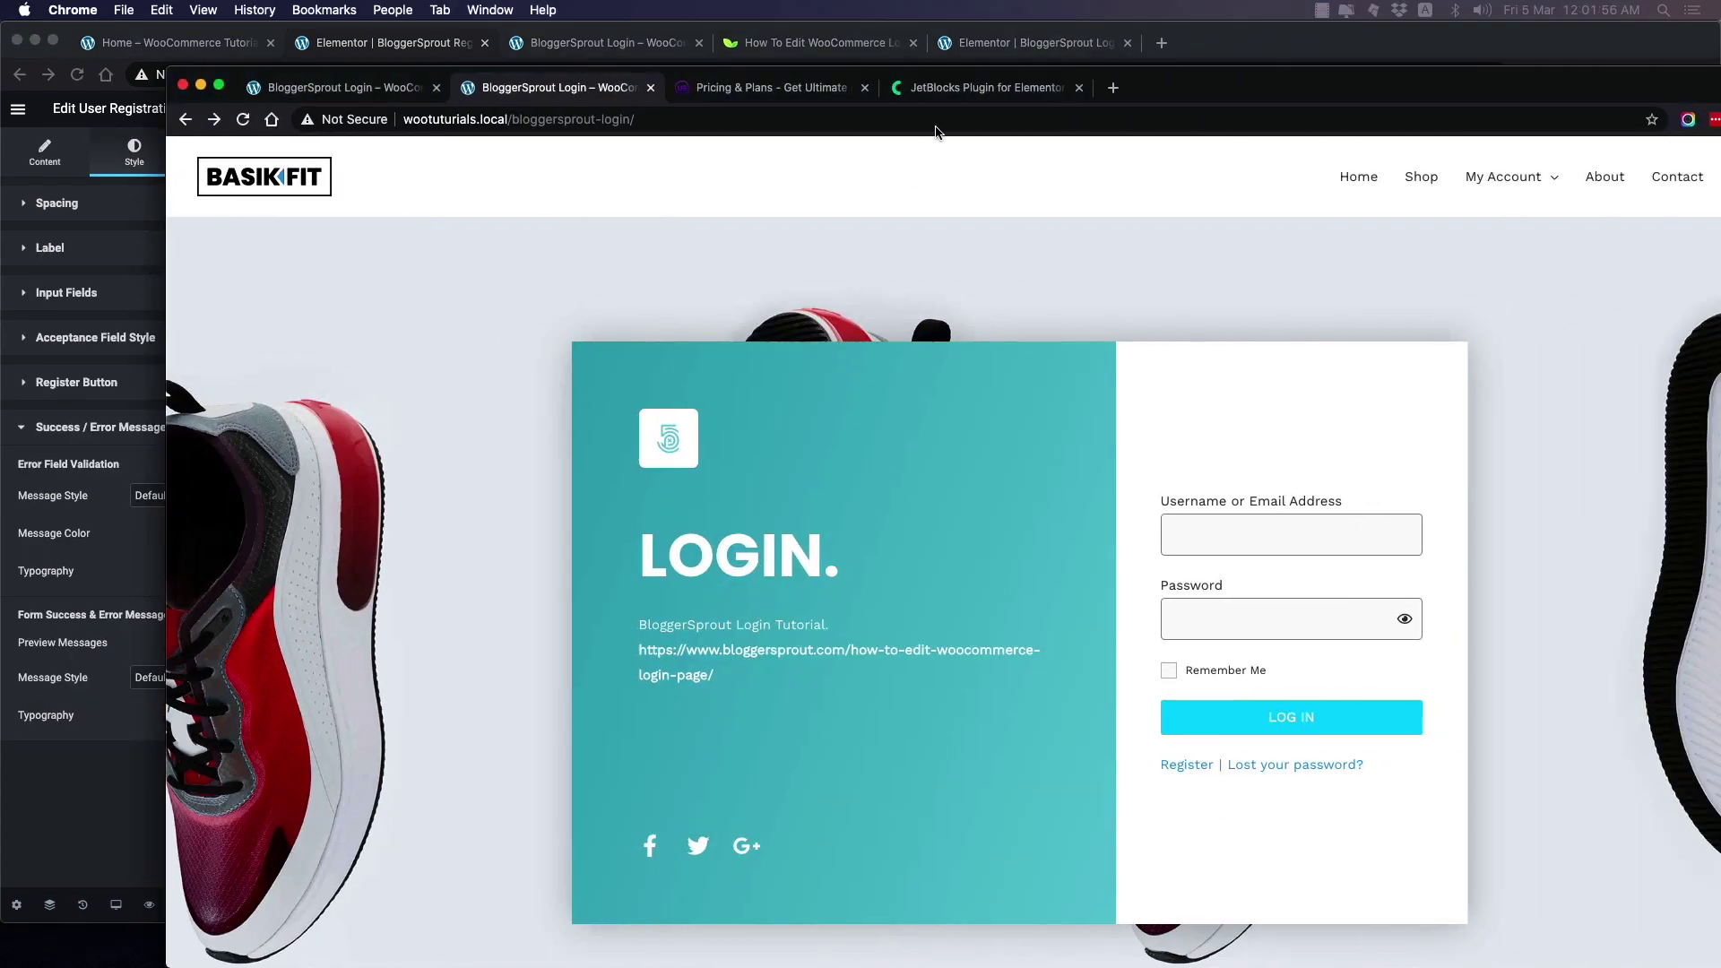
pyautogui.click(1197, 533)
pyautogui.click(1124, 529)
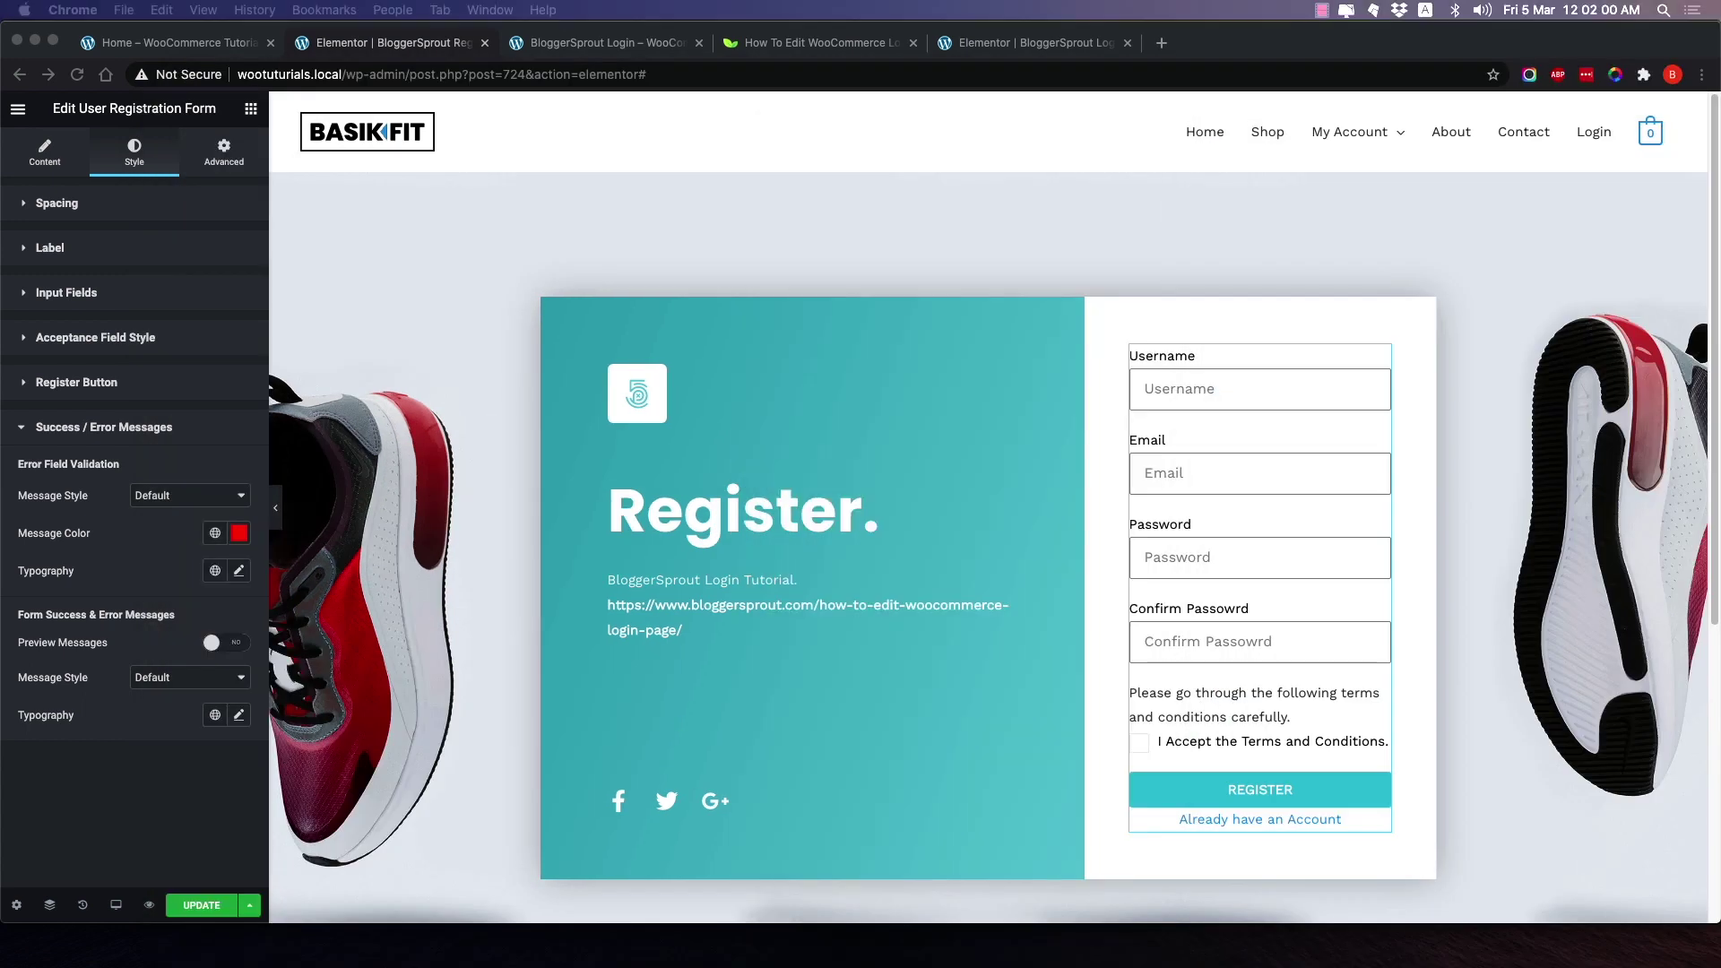
# Remove the placeholder text from the registration form's Username field.
pyautogui.click(1215, 391)
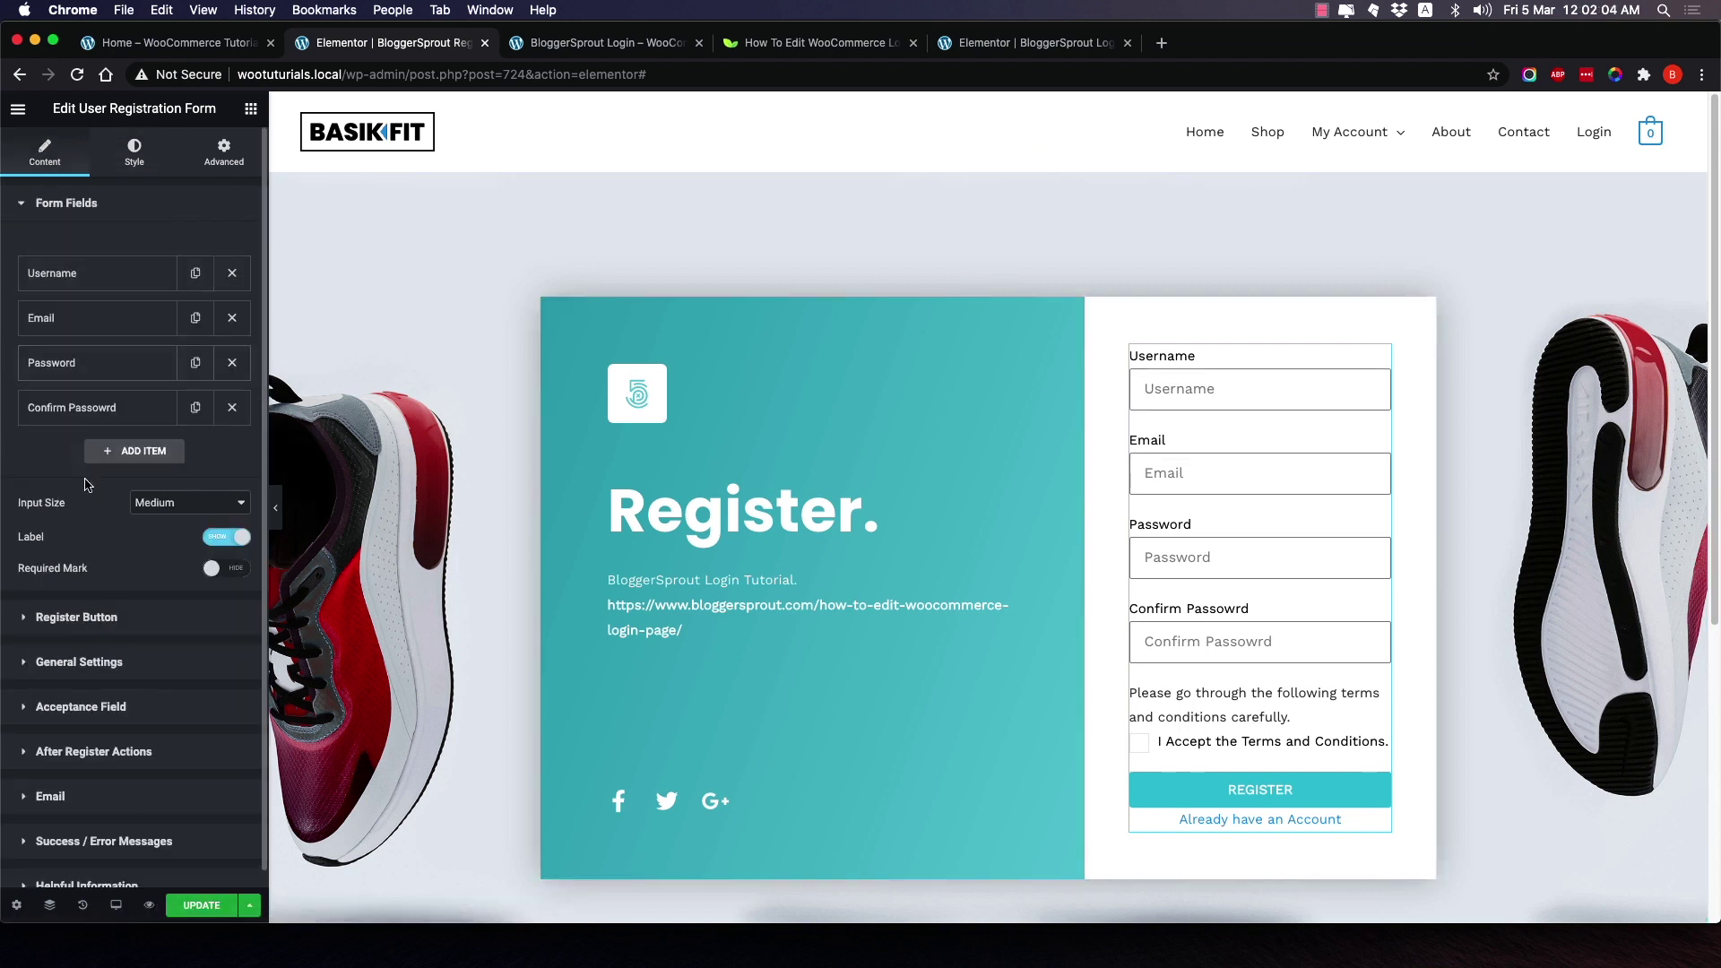
pyautogui.click(70, 273)
pyautogui.doubleClick(184, 386)
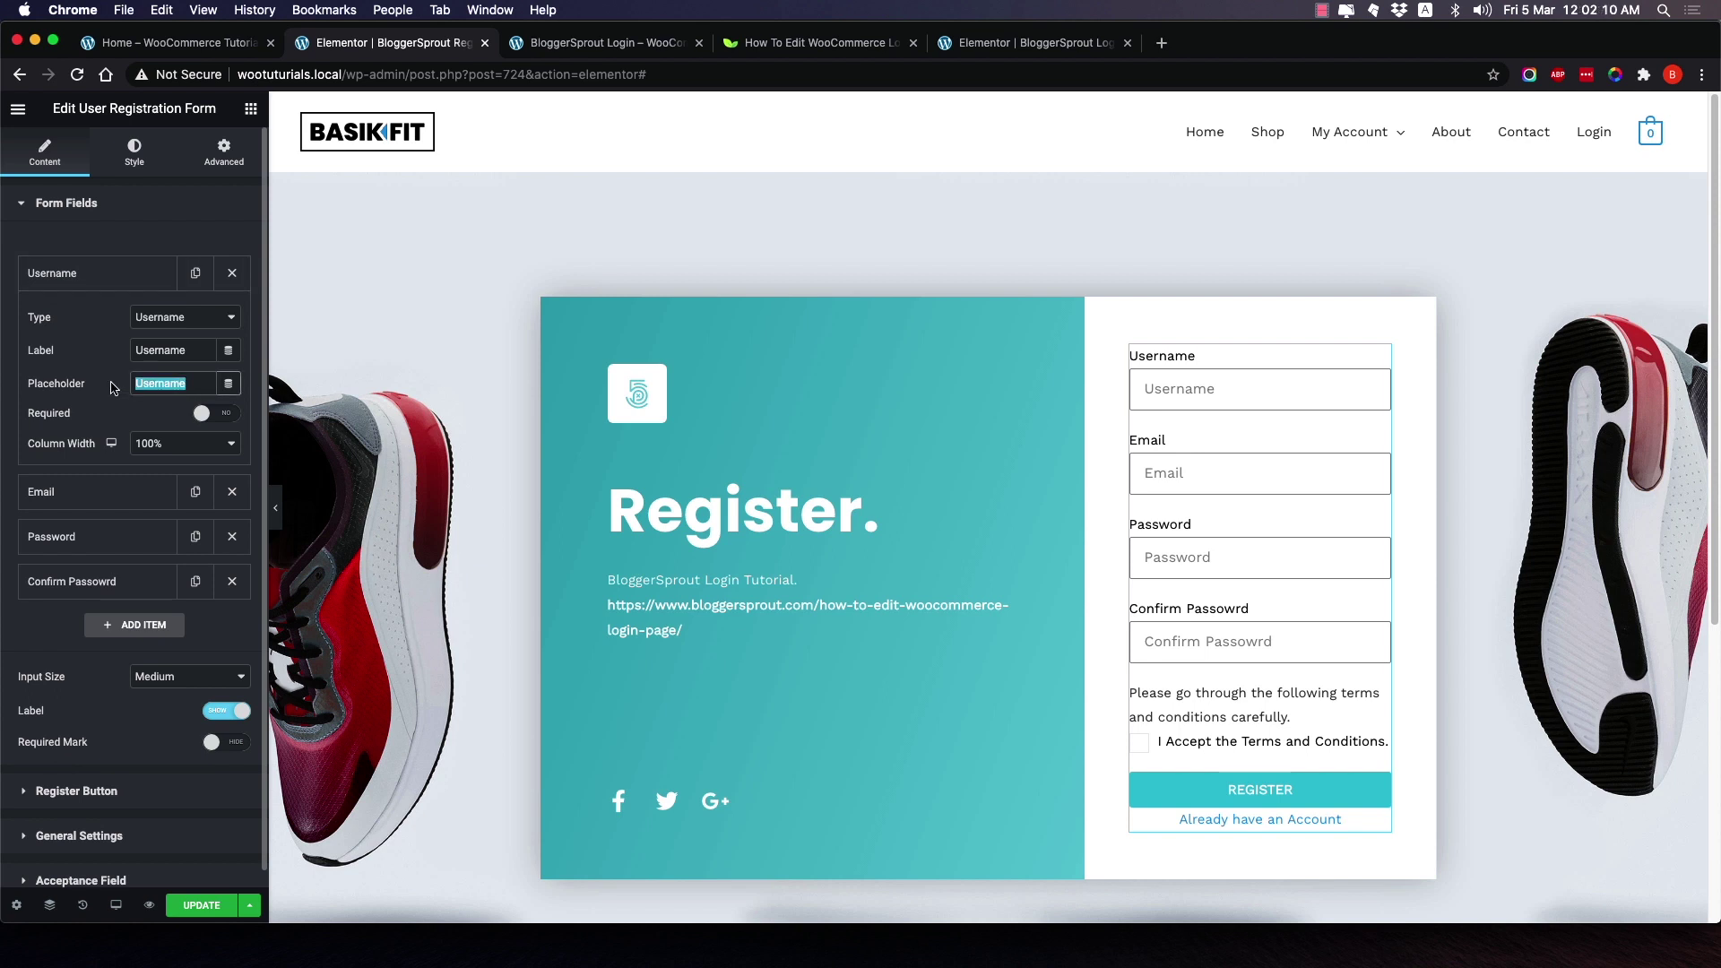
pyautogui.press('BackSpace')
pyautogui.press('Tab')
pyautogui.press('space')
pyautogui.click(111, 289)
# Remove the placeholder text from the registration form's Email and Password fields.
pyautogui.click(89, 317)
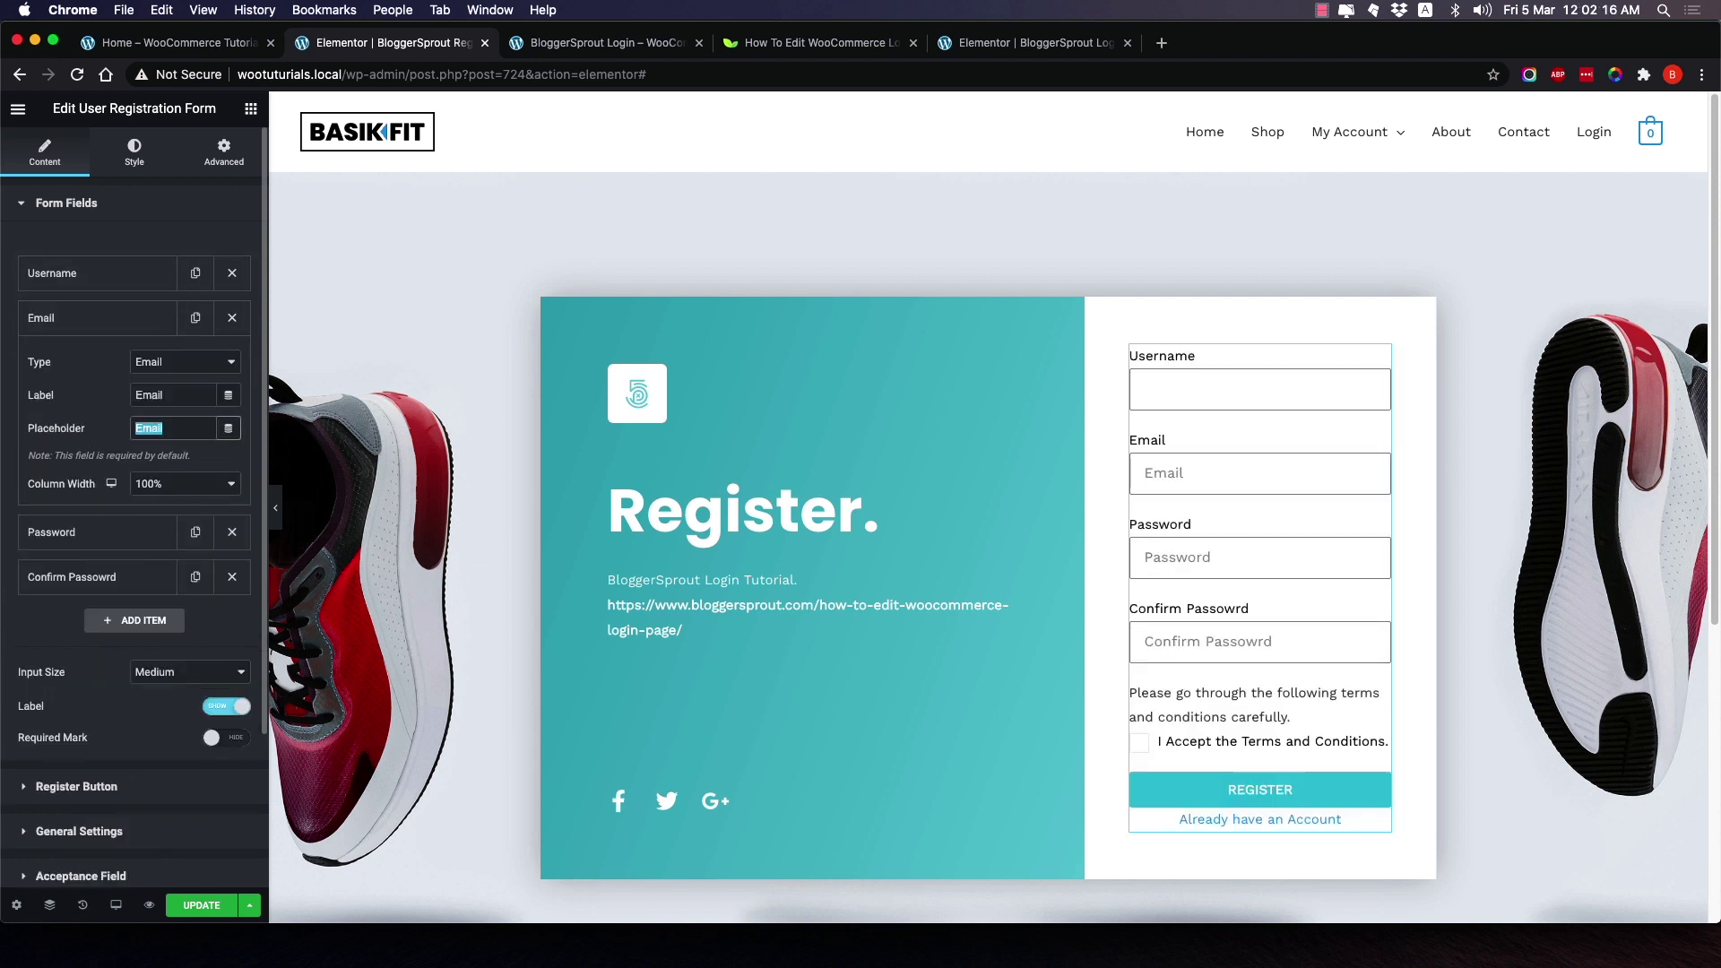
pyautogui.click(94, 317)
pyautogui.click(87, 371)
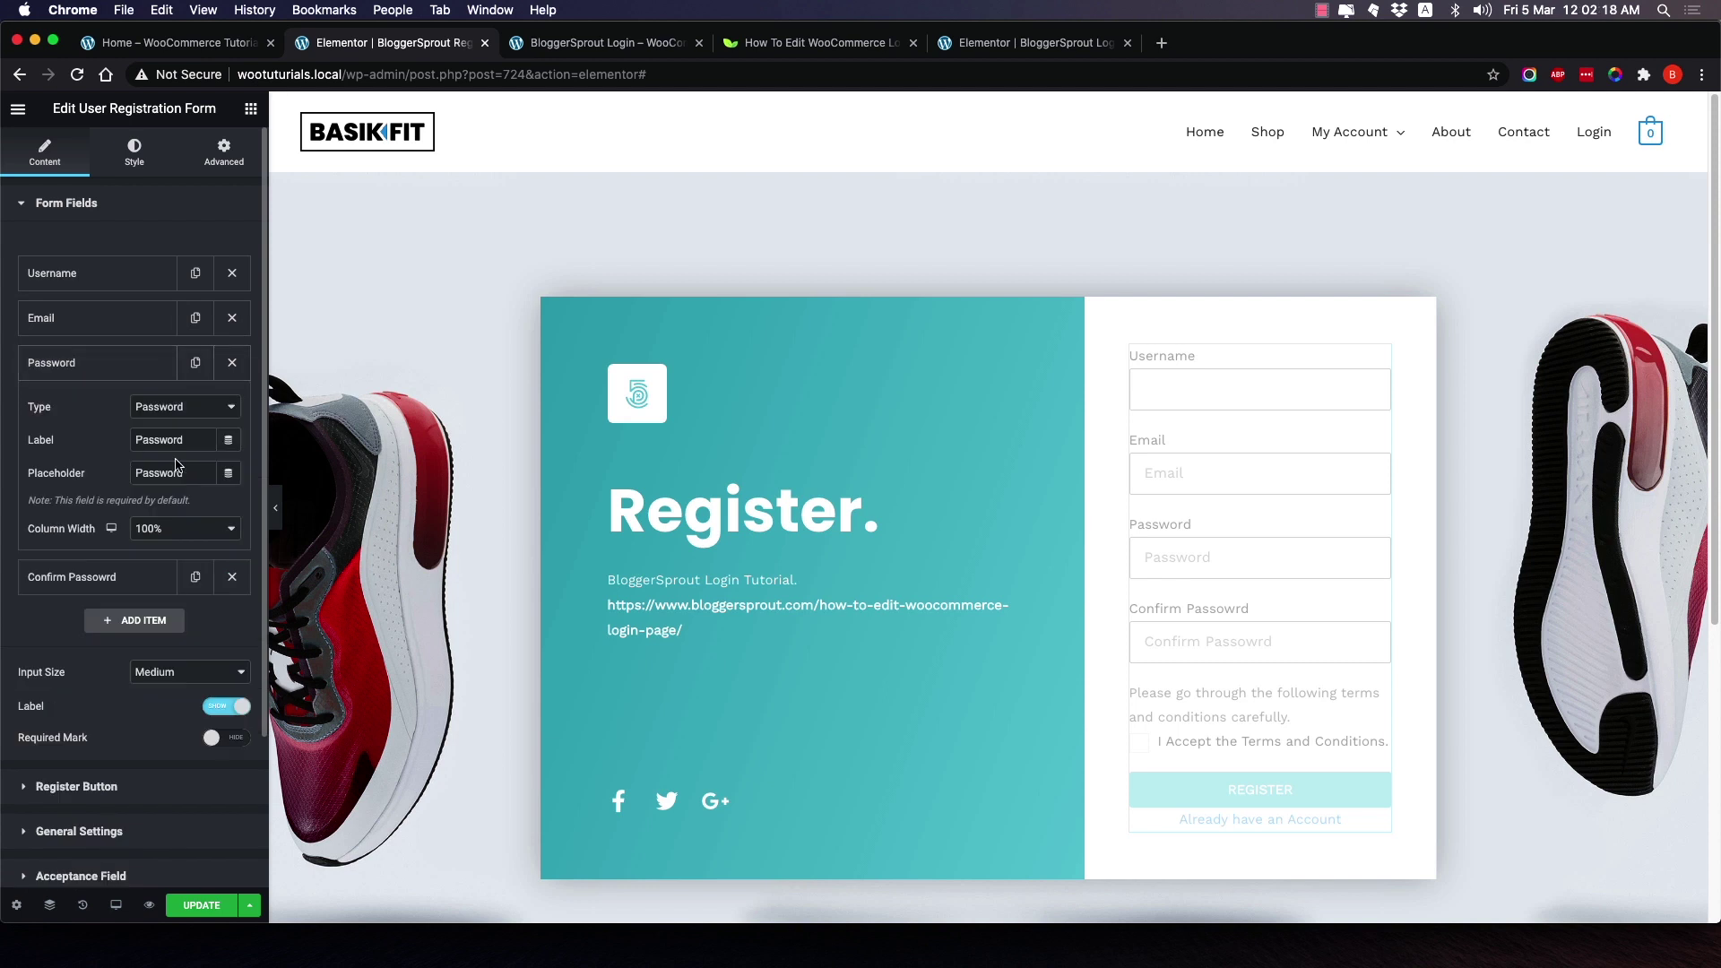
pyautogui.click(100, 370)
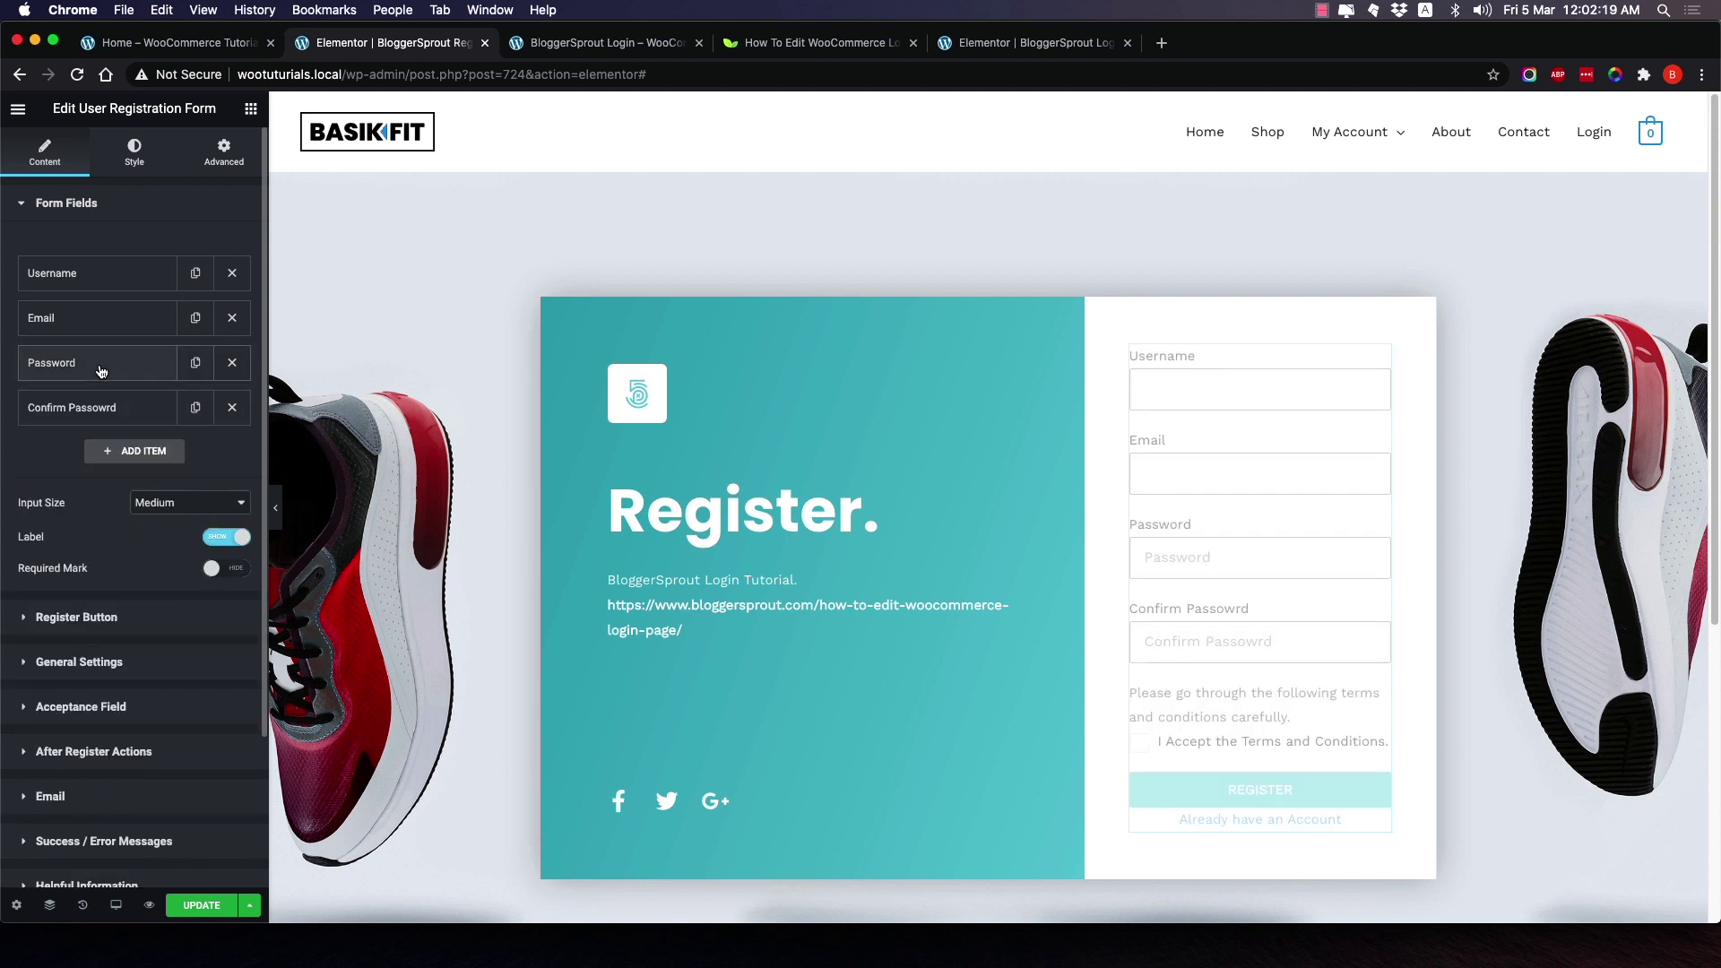
# Remove the placeholder text from the registration form's Confirm Password field.
pyautogui.click(105, 412)
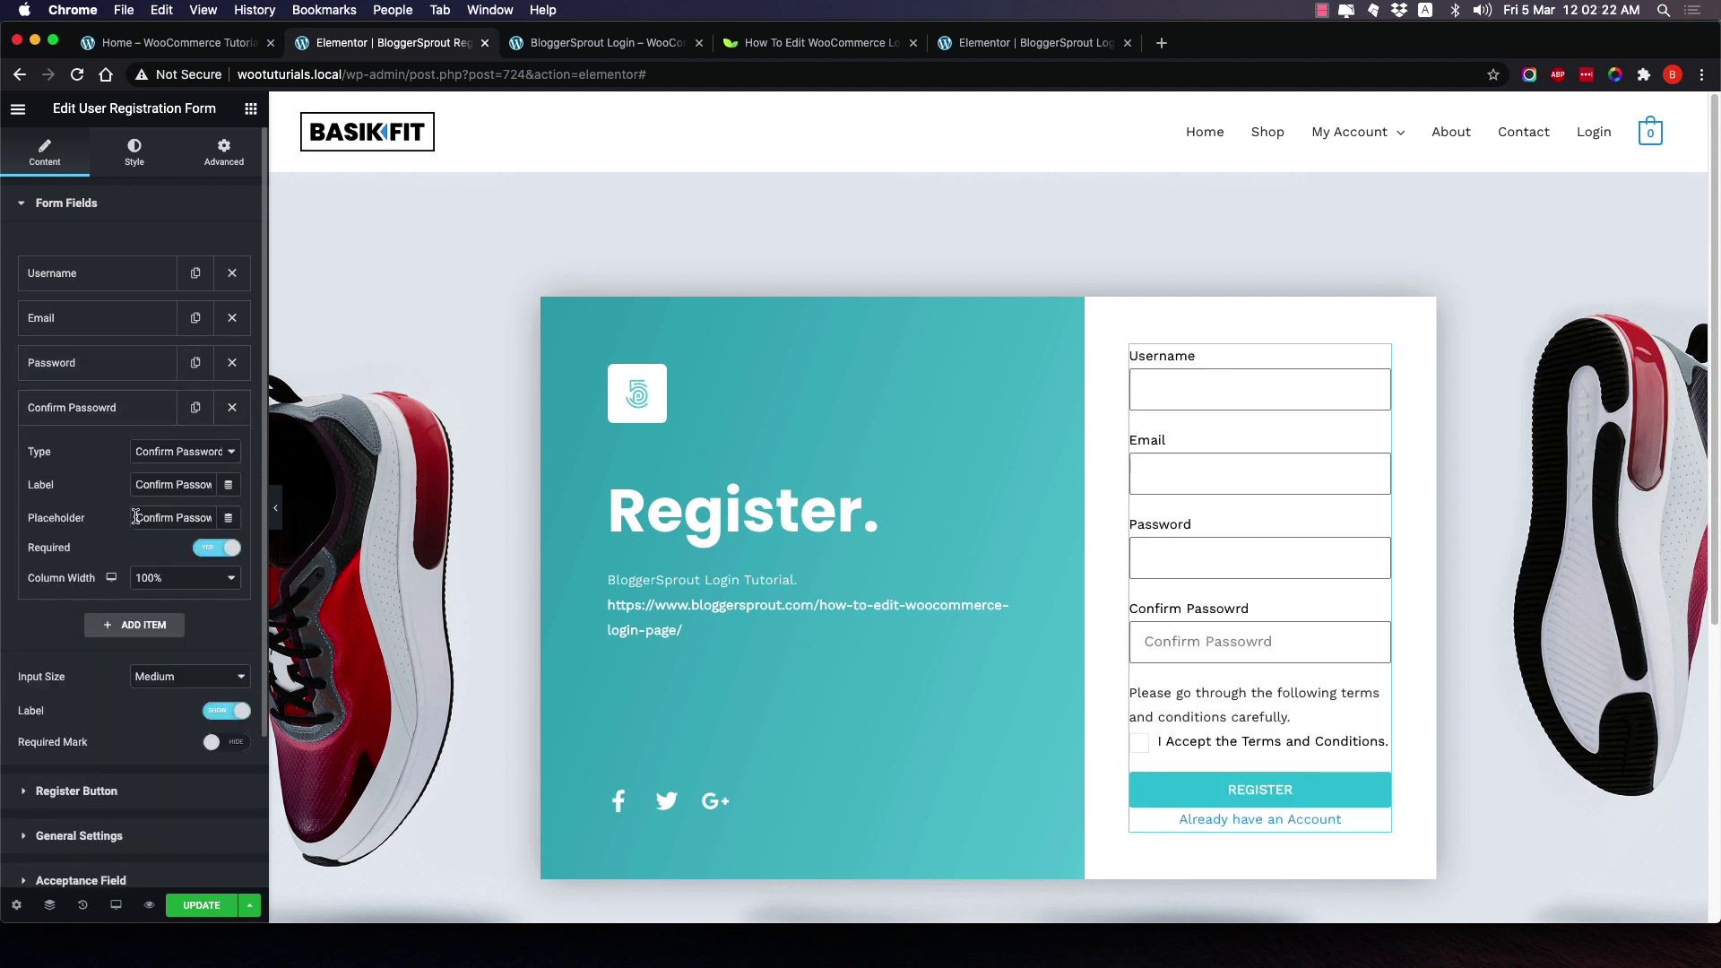
pyautogui.click(132, 413)
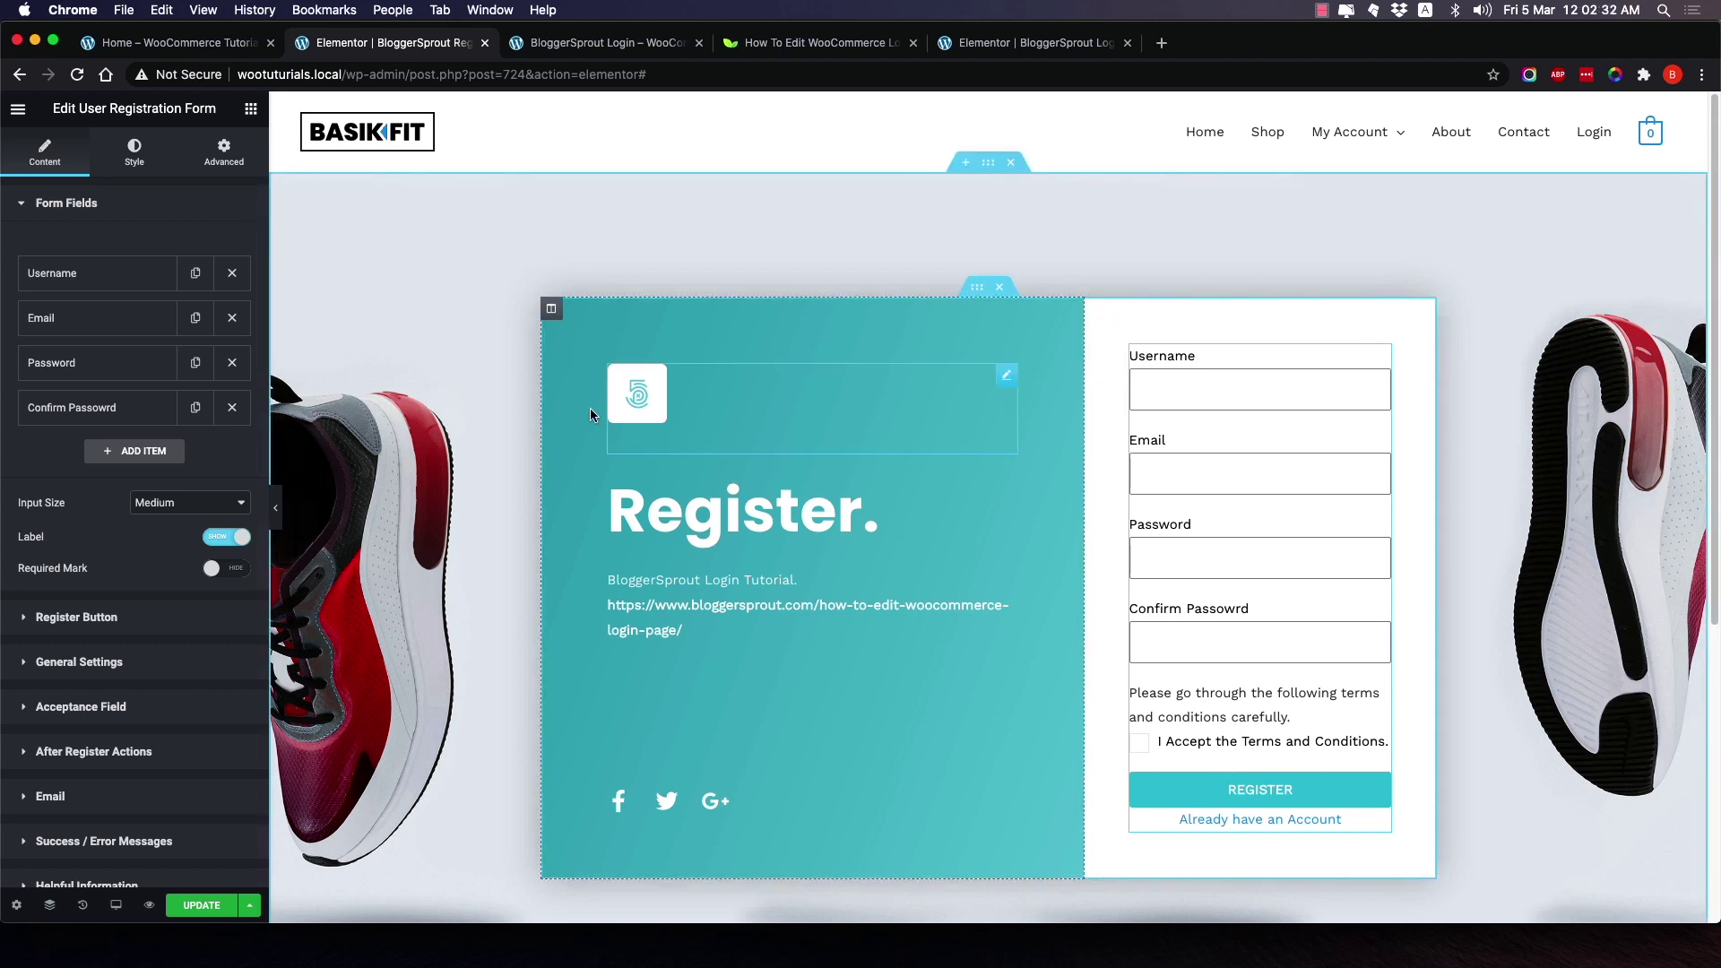
pyautogui.moveTo(1703, 105); pyautogui.dragTo(339, 129)
pyautogui.press('super+grave')
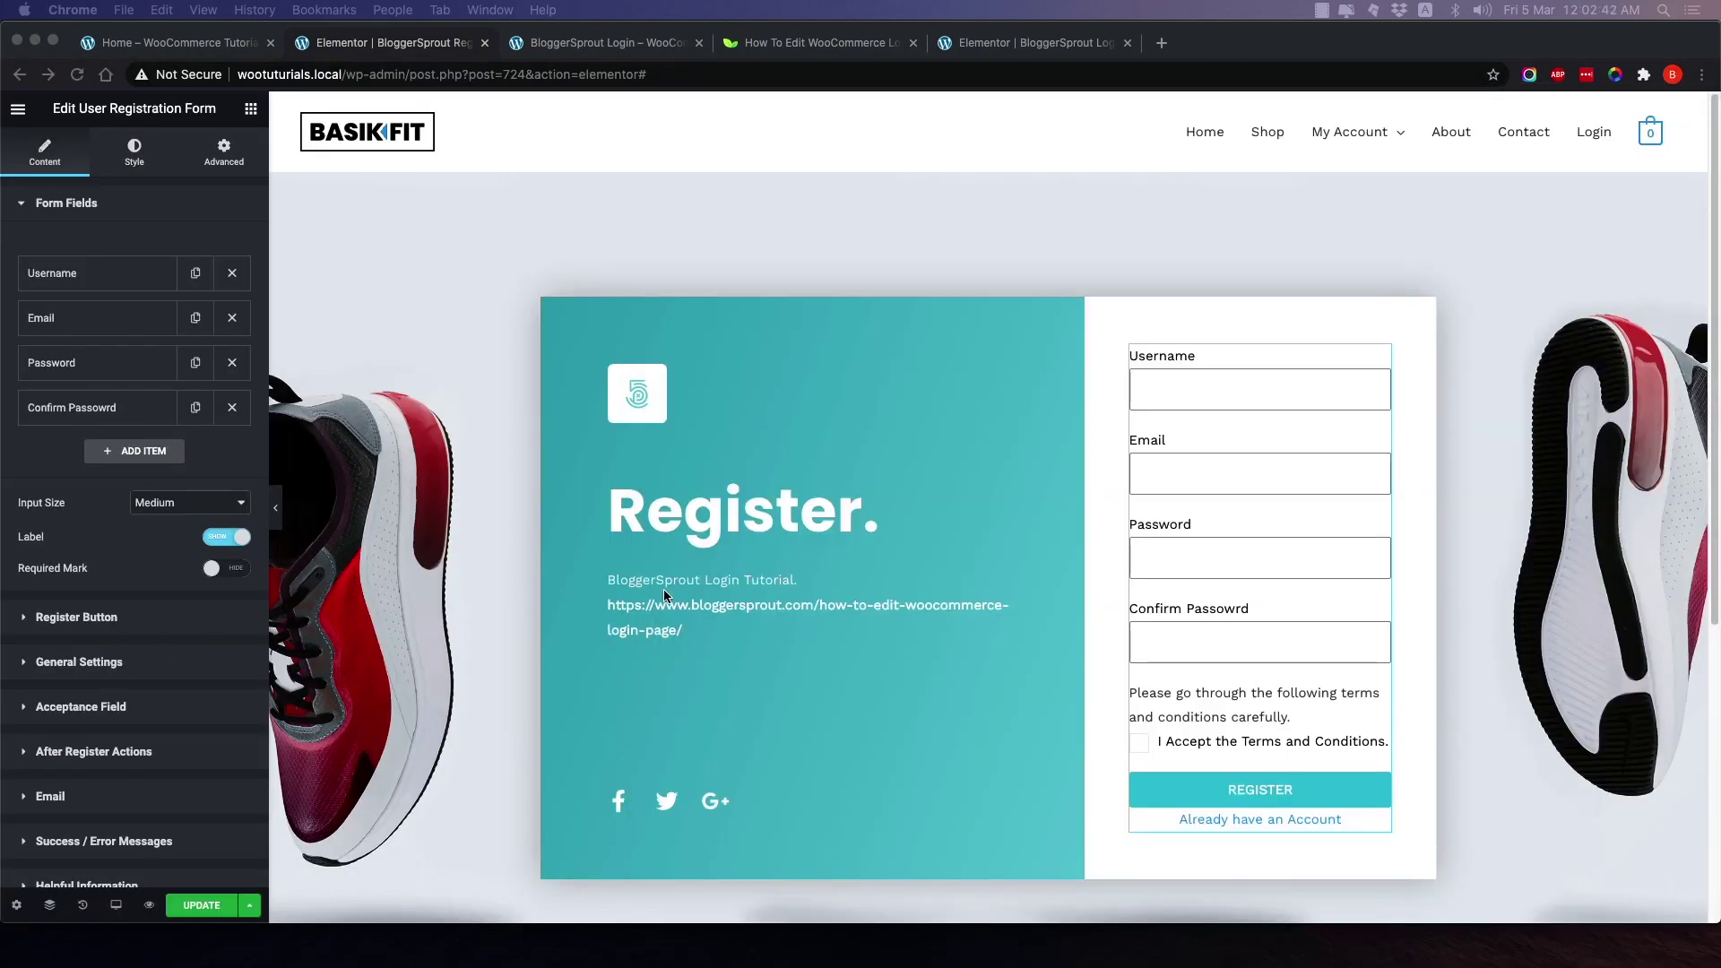
# Delete the Terms and Conditions paragraph from the form's Acceptance Field, keeping the acceptance checkbox enabled.
pyautogui.click(1192, 716)
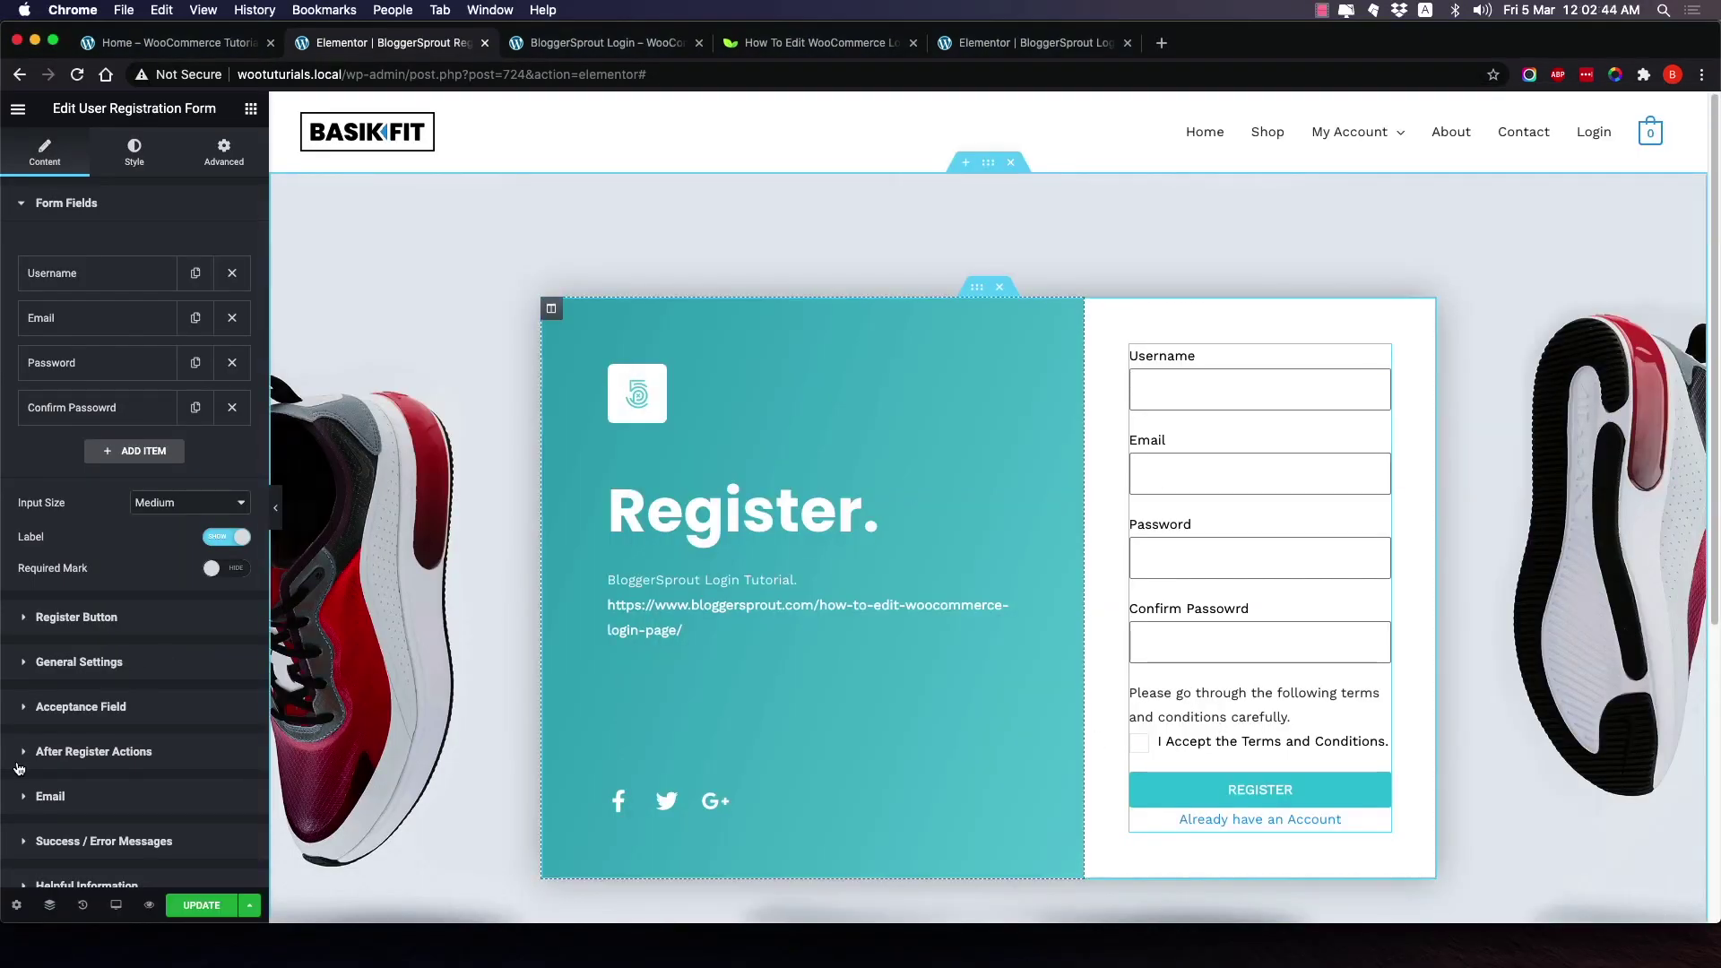
pyautogui.click(84, 717)
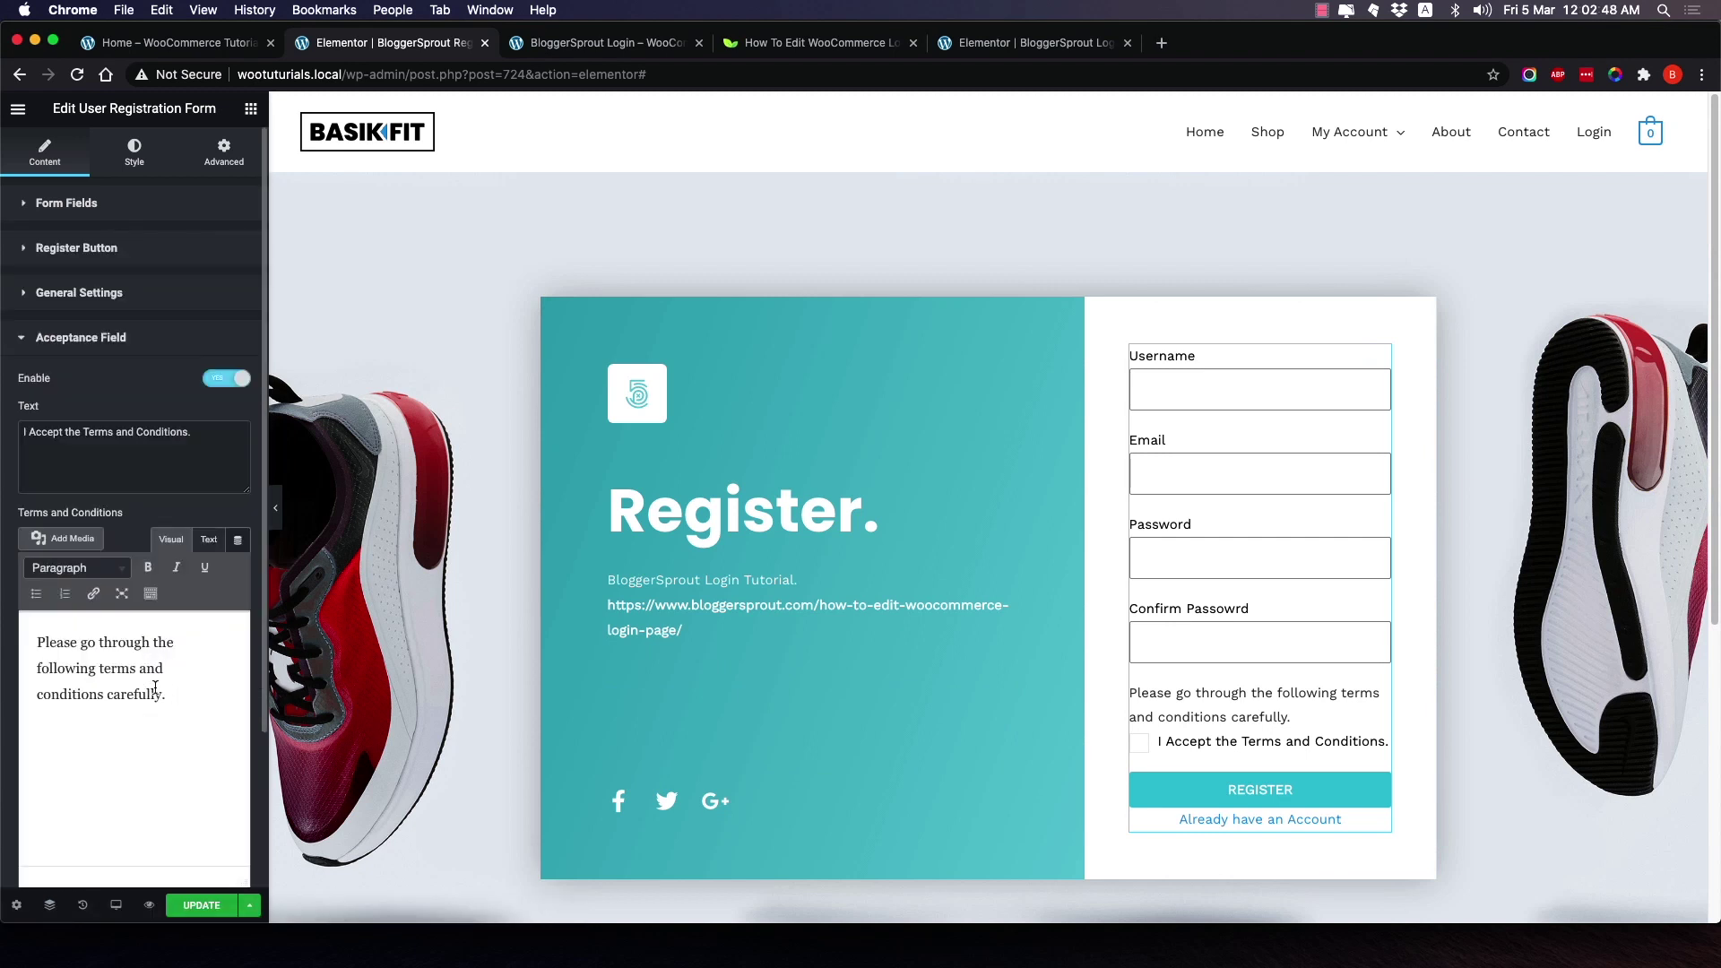
pyautogui.moveTo(166, 696); pyautogui.dragTo(34, 642)
pyautogui.press('BackSpace')
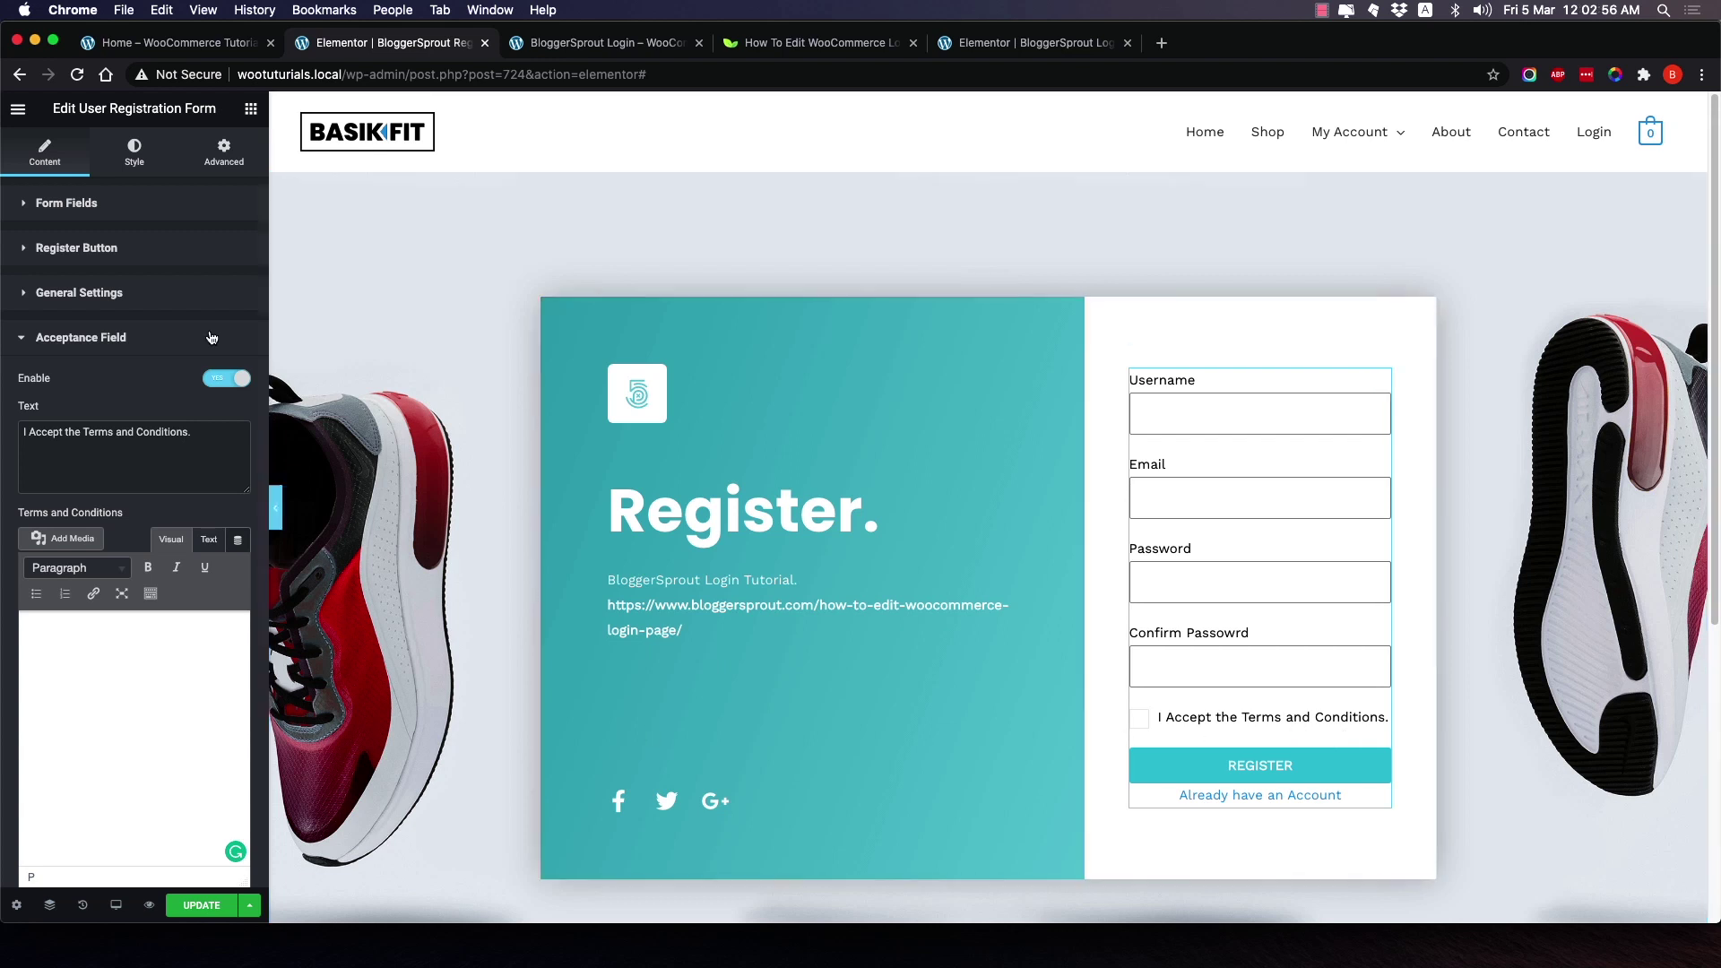
pyautogui.click(121, 349)
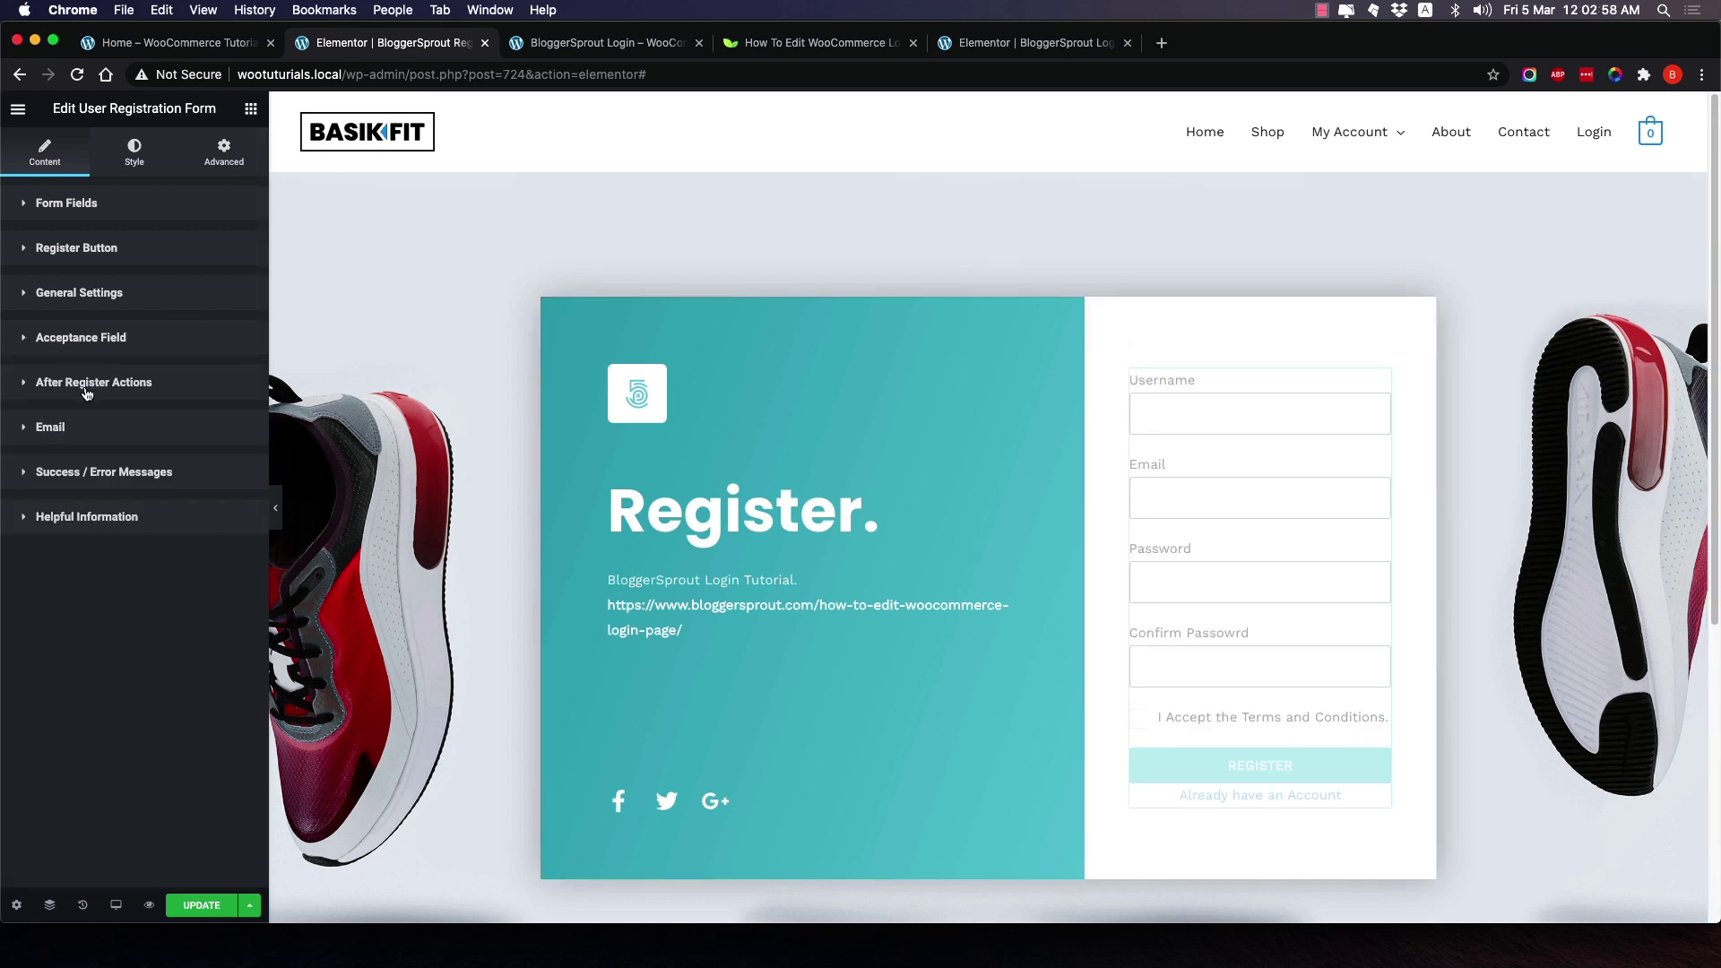
# Set the acceptance checkbox's border radius to 5 px on all four corners and update the page.
pyautogui.click(139, 173)
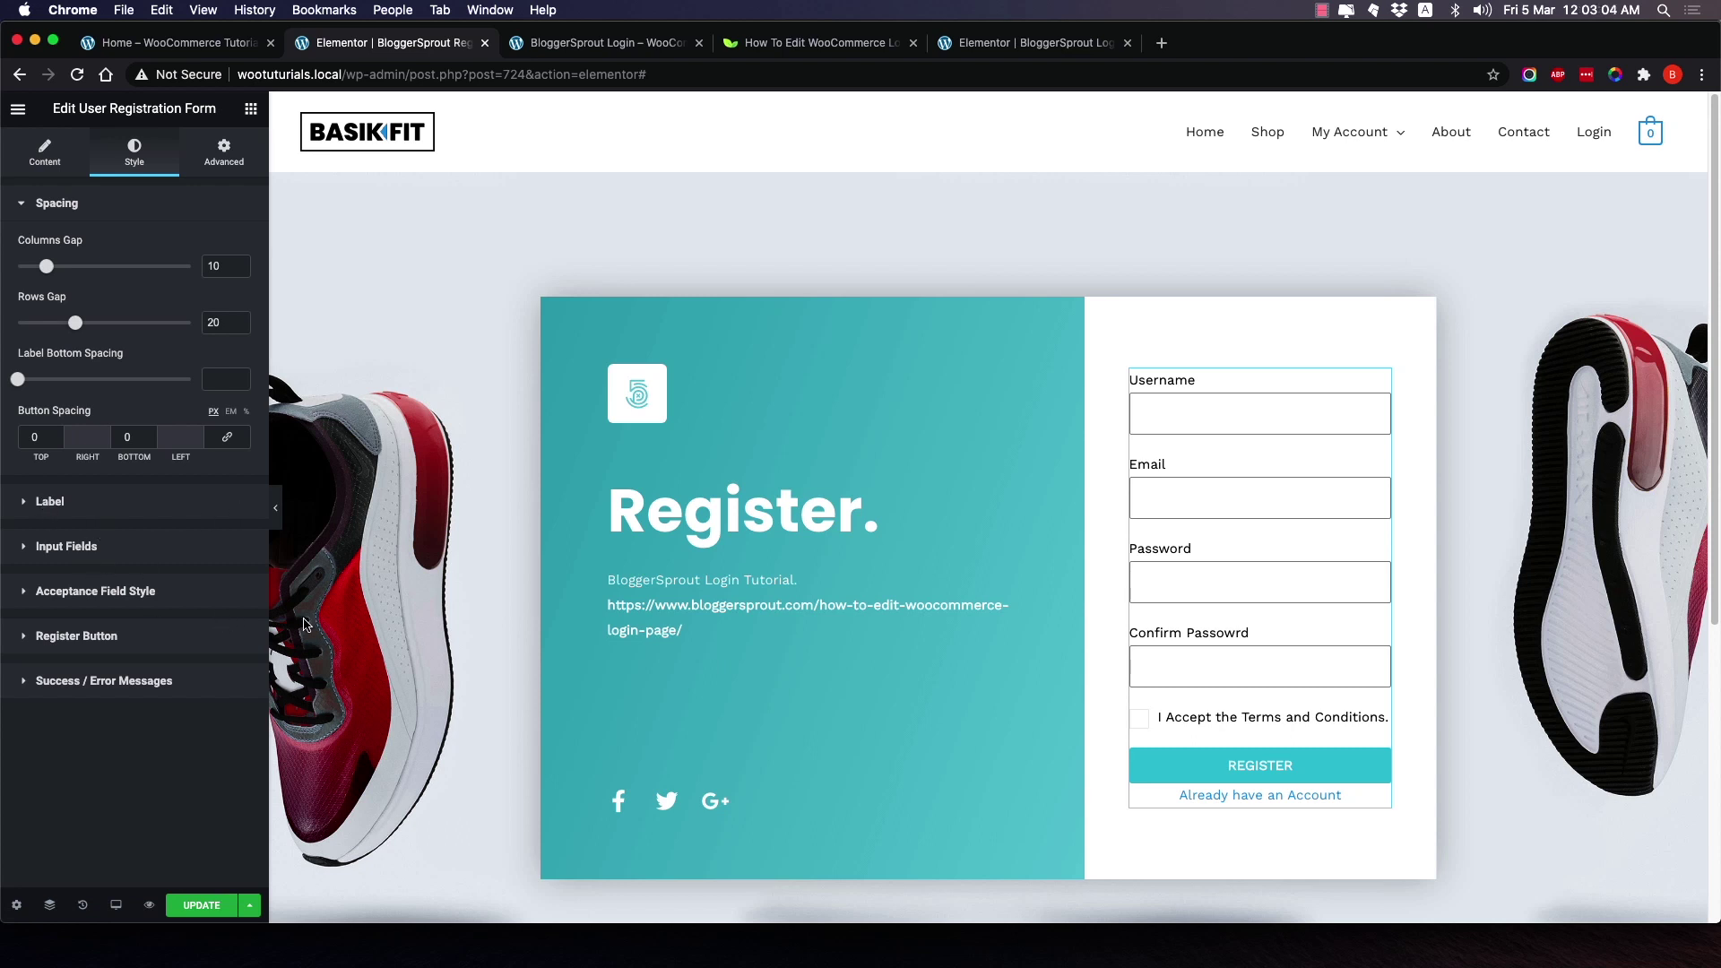
pyautogui.click(141, 590)
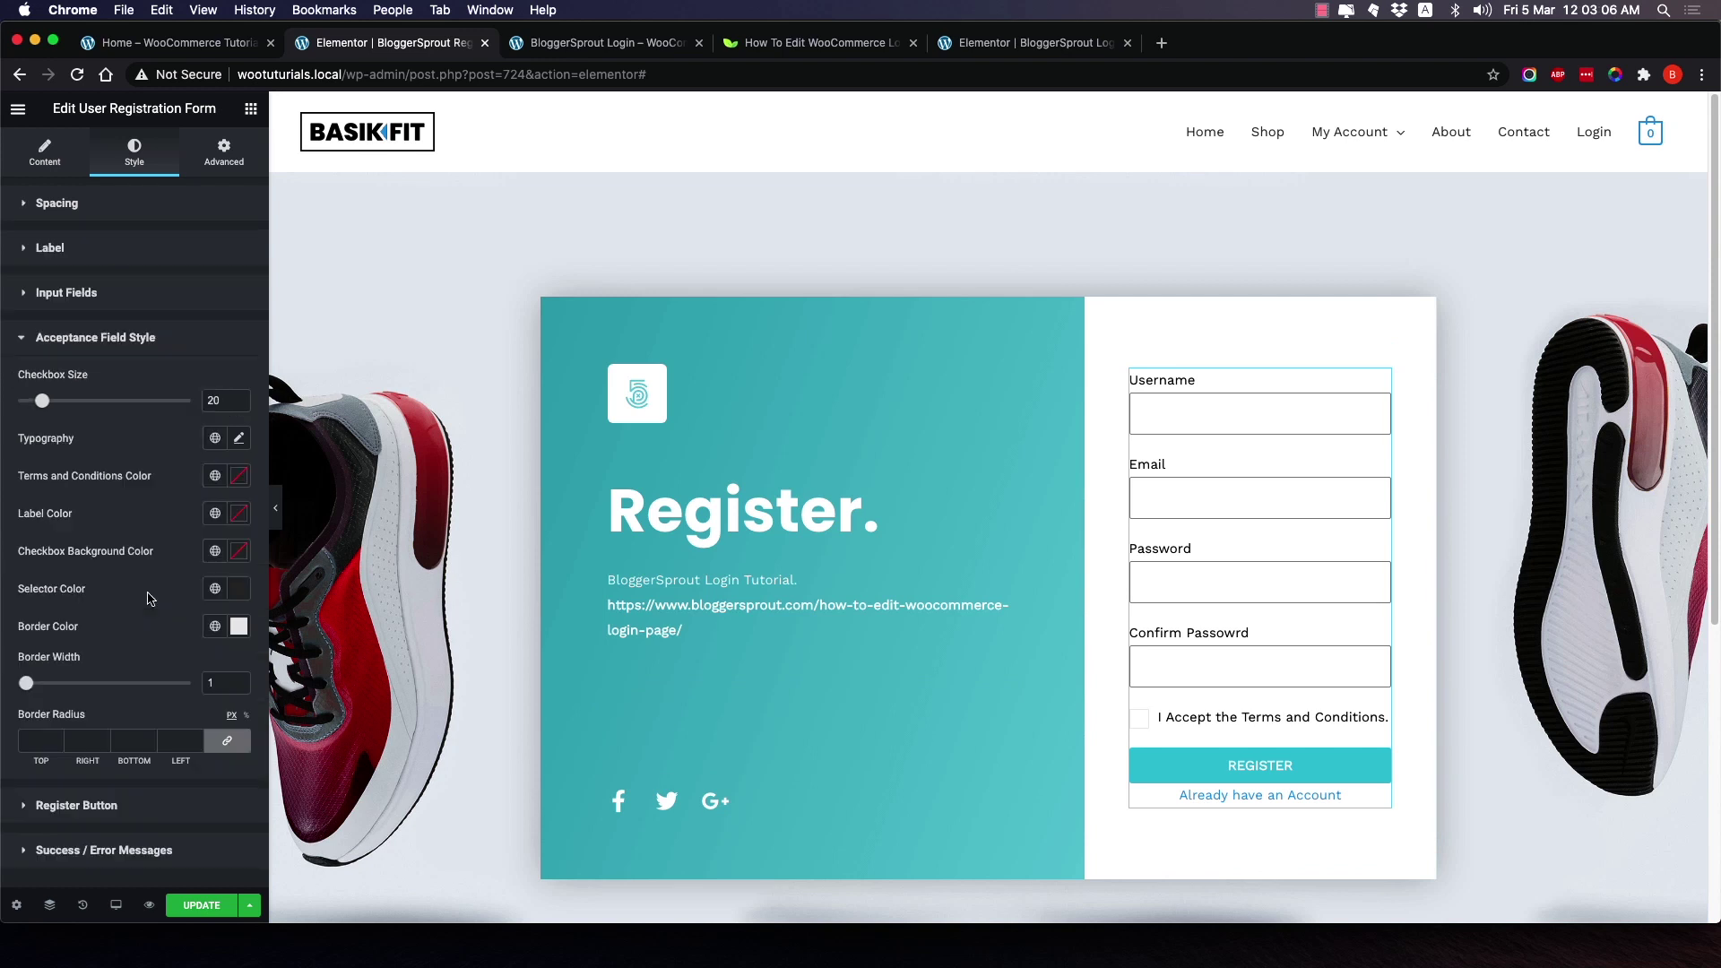
pyautogui.click(38, 740)
pyautogui.write('5')
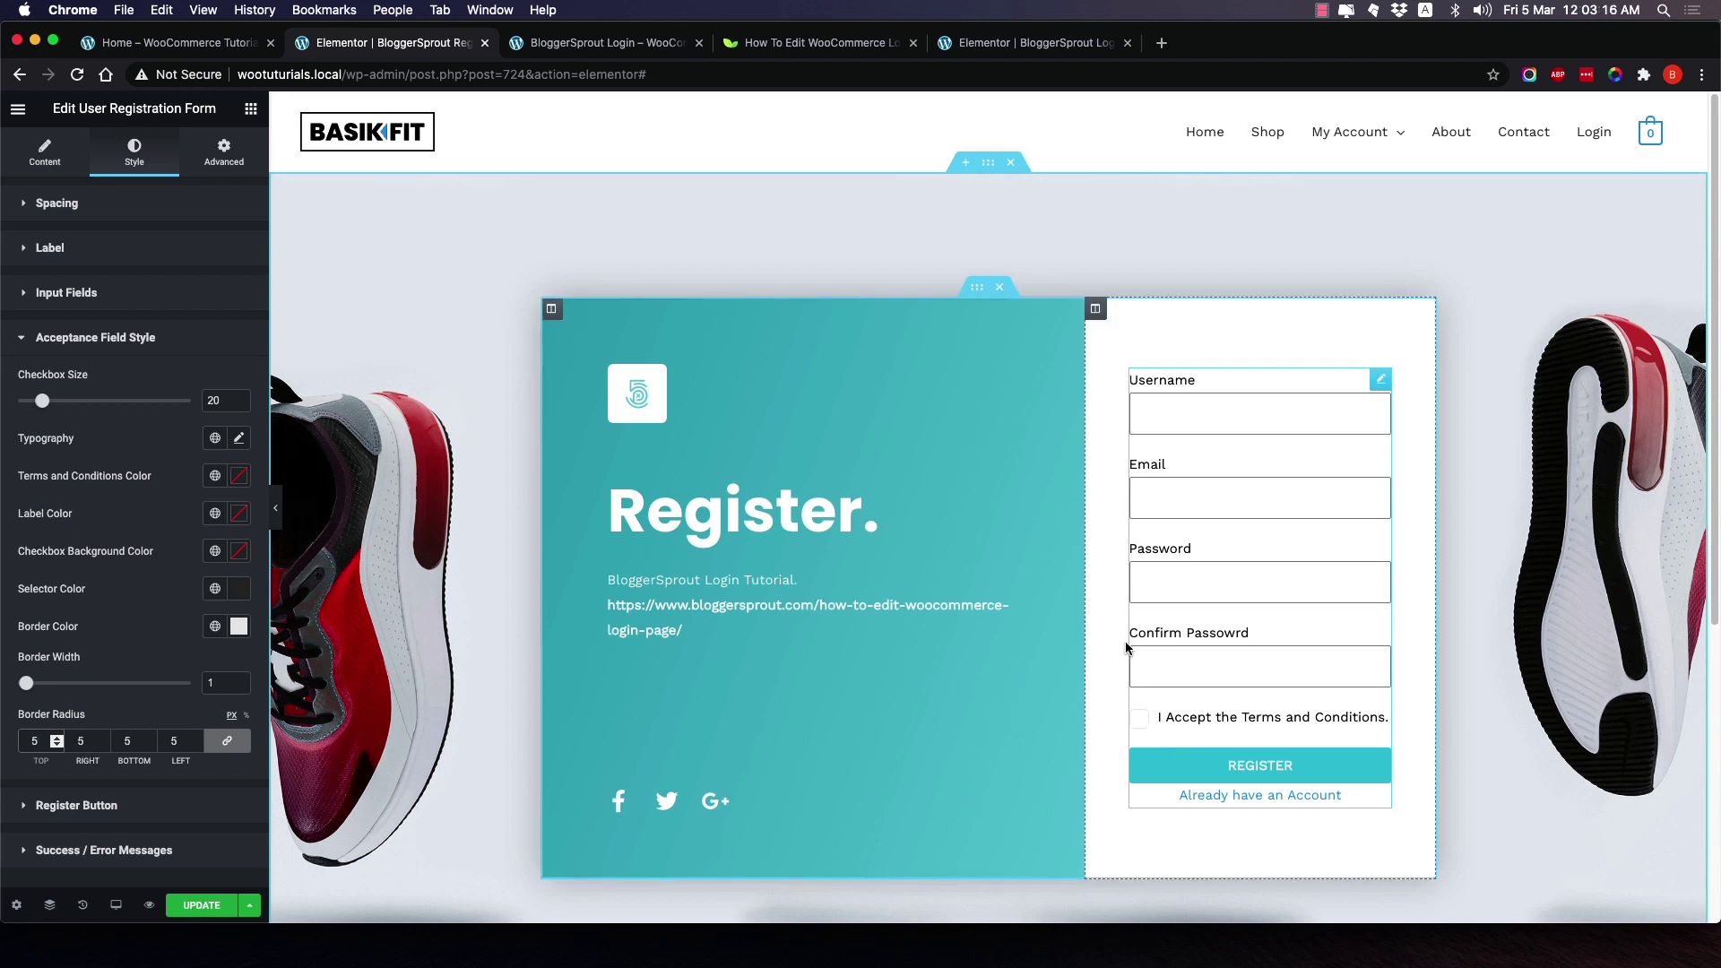
pyautogui.click(202, 905)
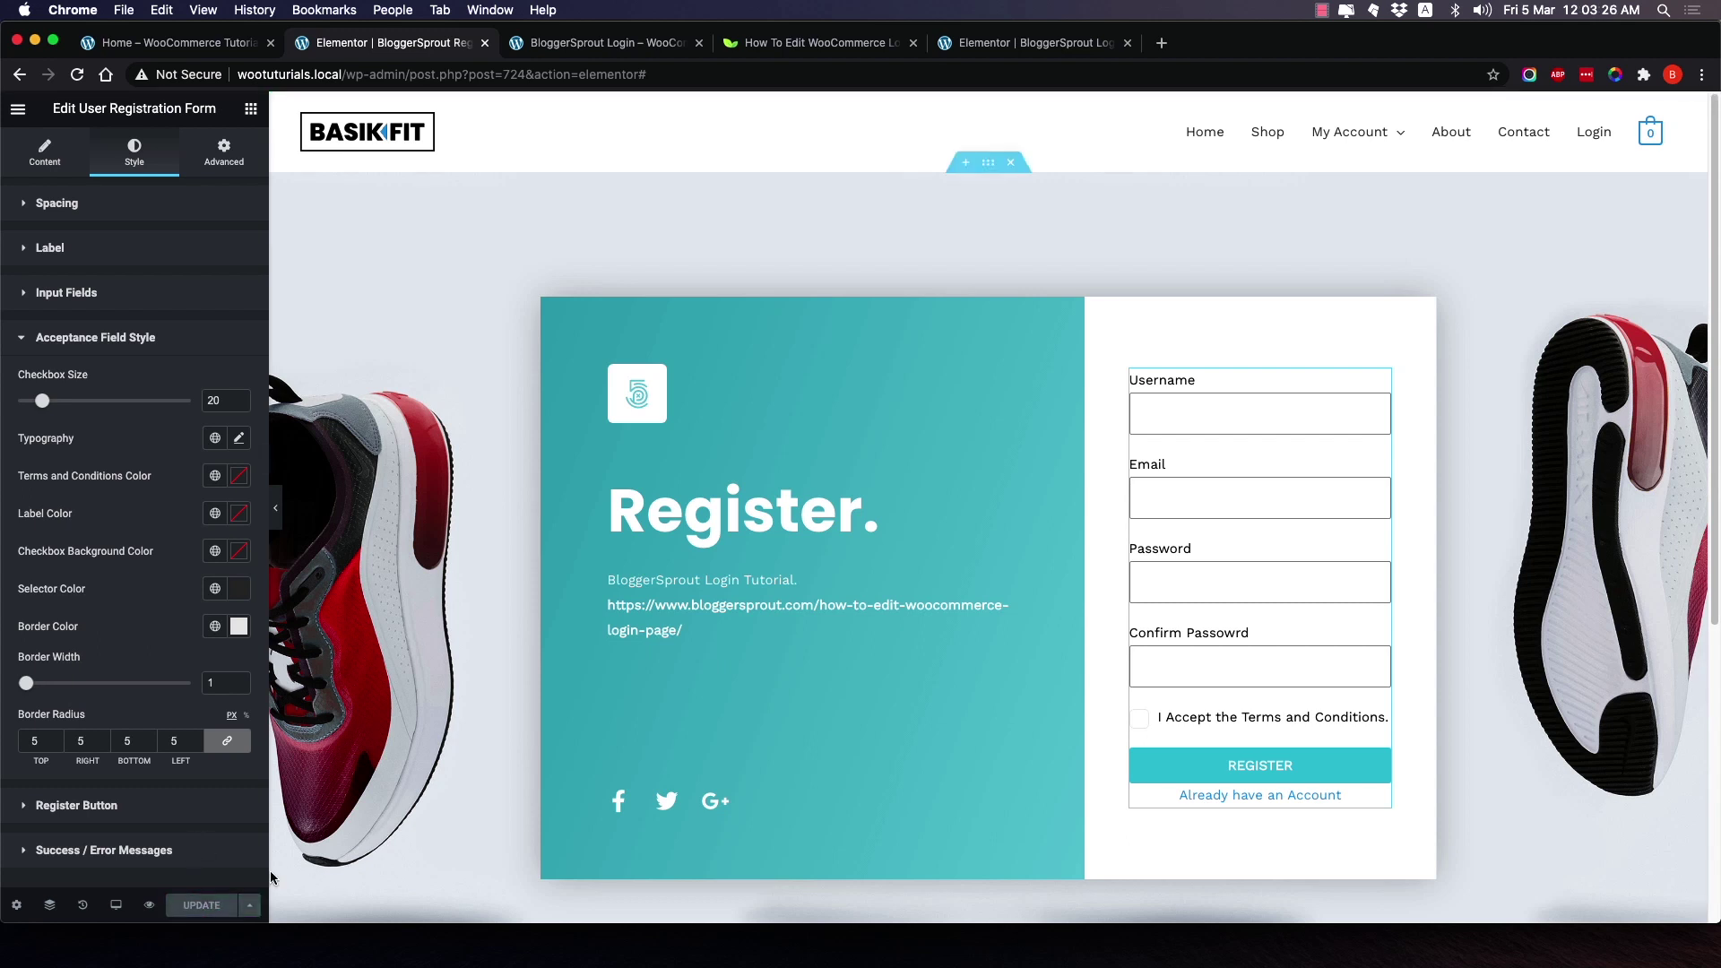
# Preview the registration page and copy its address without the preview parameters.
pyautogui.click(152, 907)
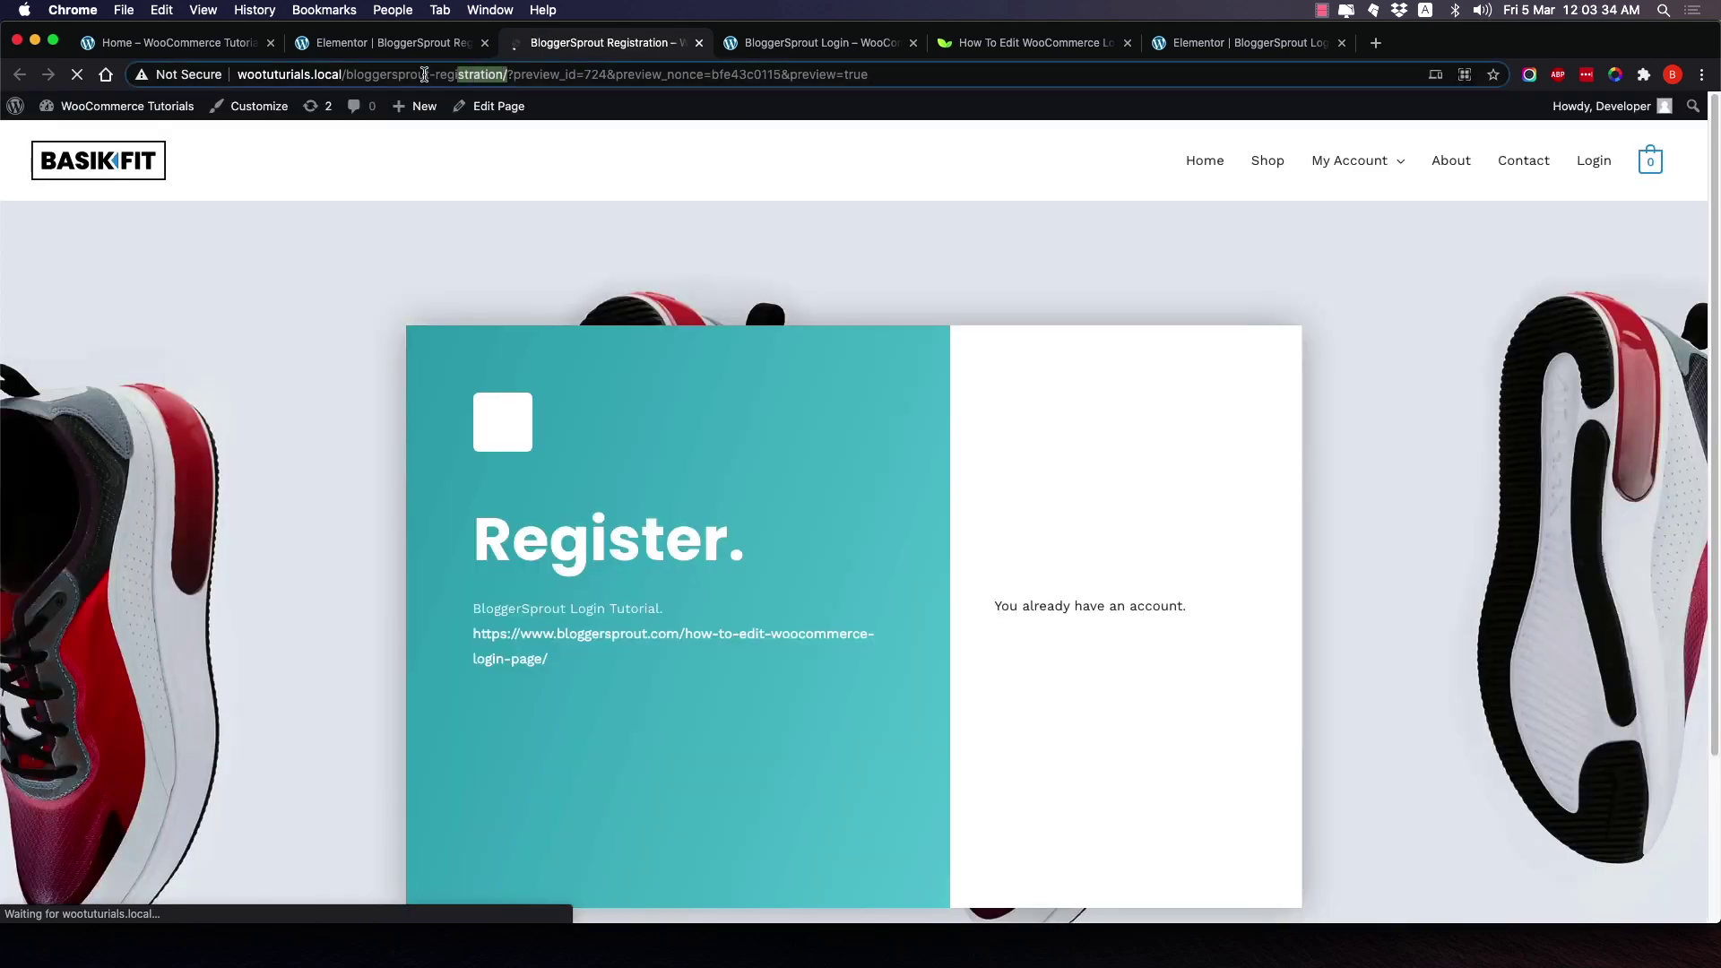
pyautogui.moveTo(507, 74); pyautogui.dragTo(164, 76)
pyautogui.rightClick(281, 73)
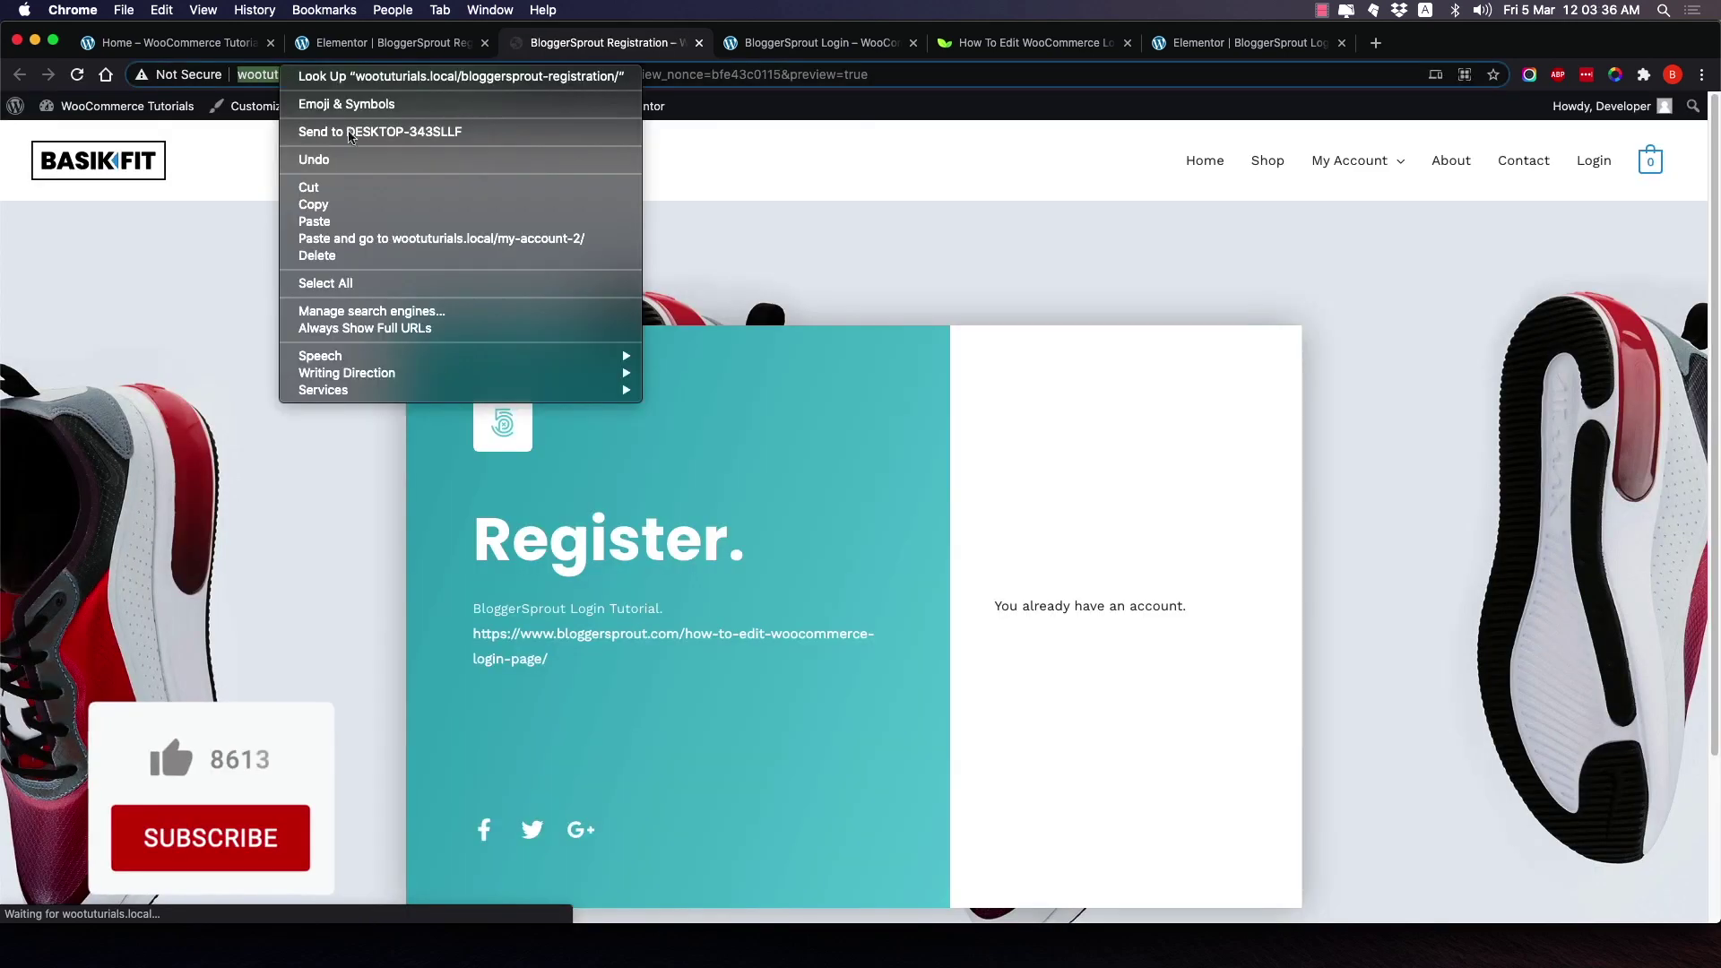
pyautogui.click(367, 198)
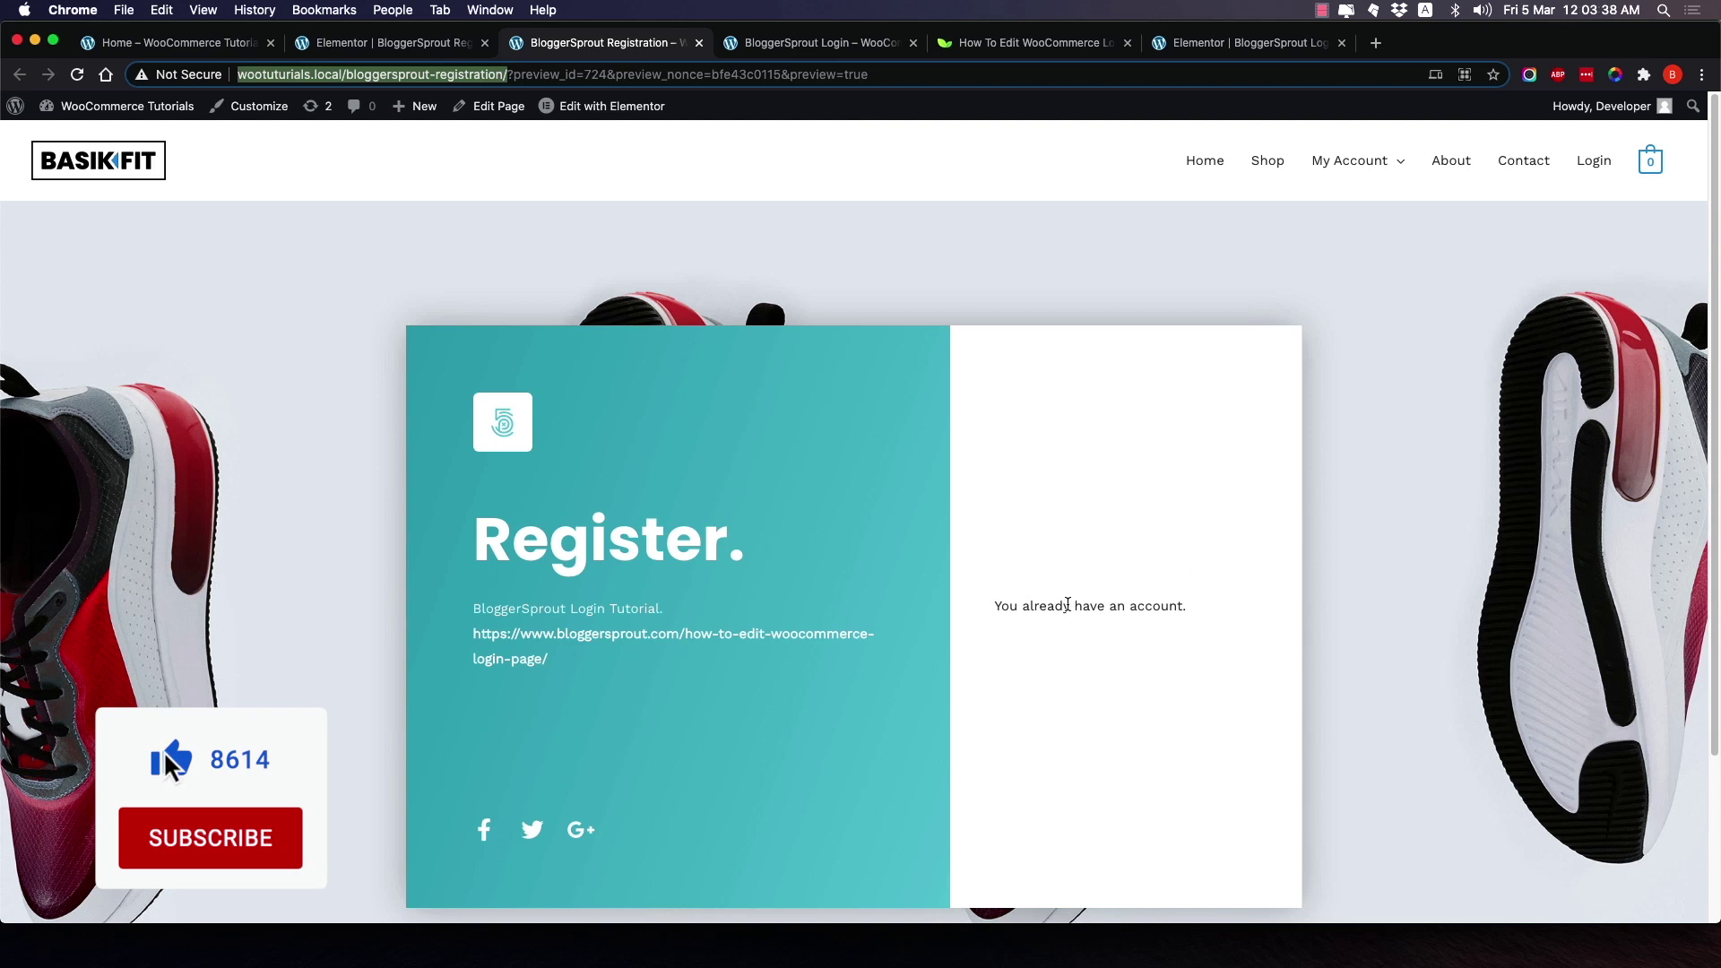
pyautogui.moveTo(995, 605); pyautogui.dragTo(1176, 603)
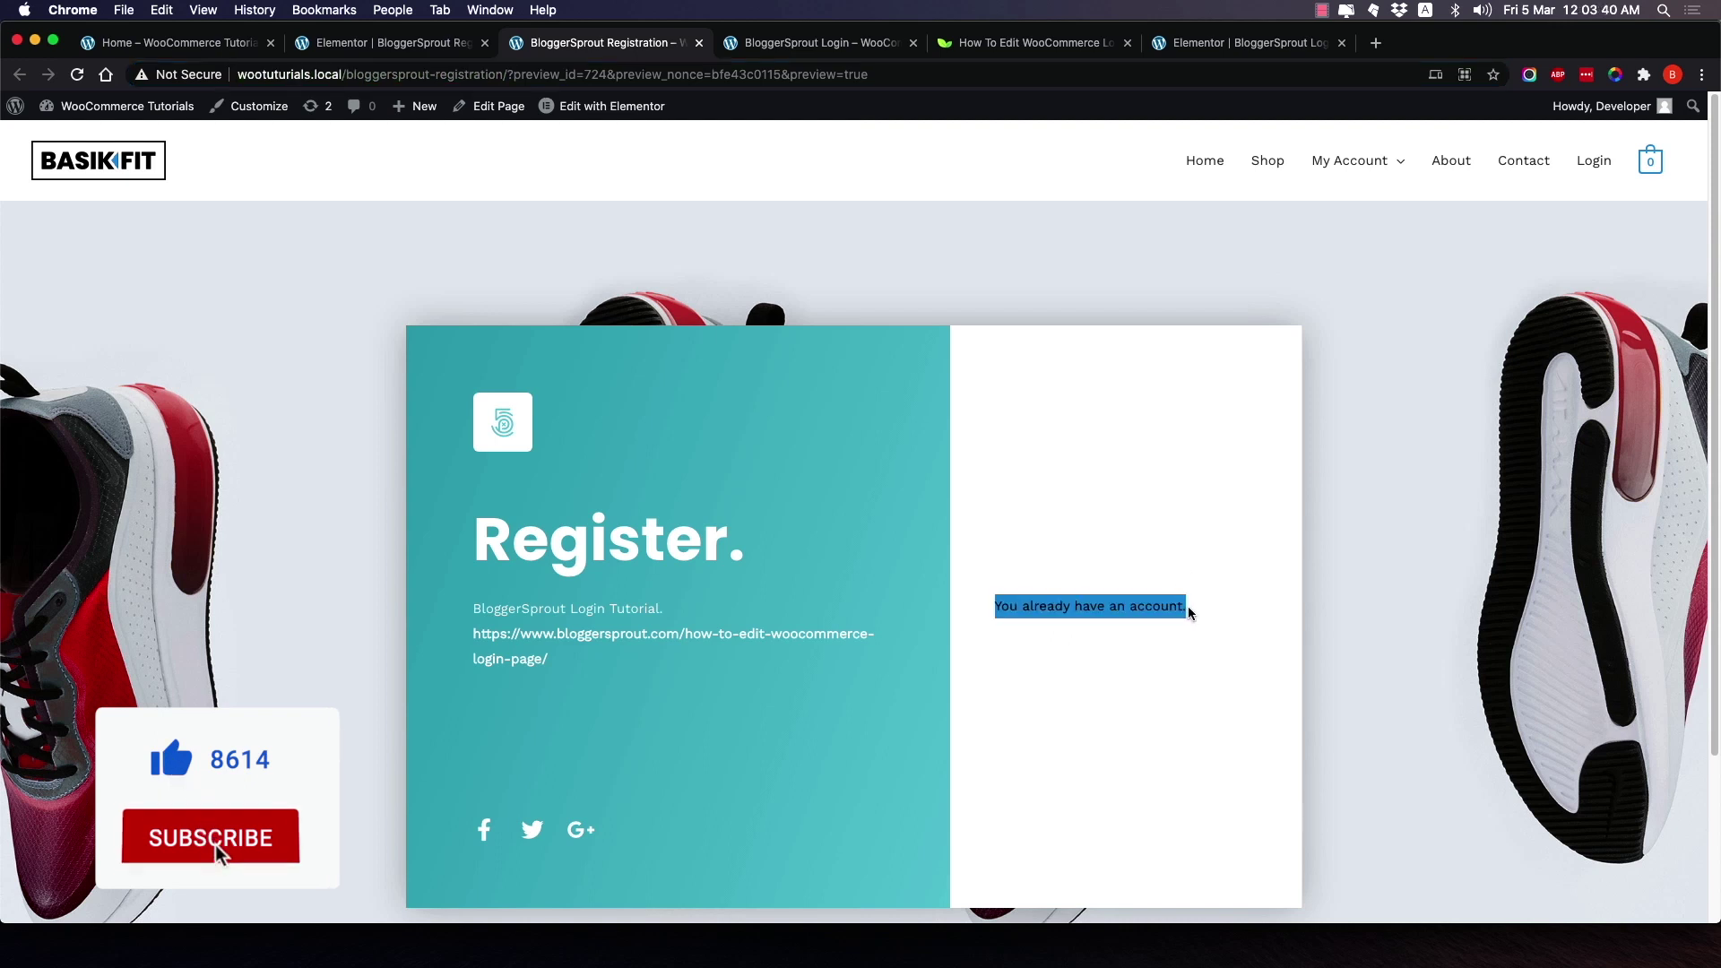
pyautogui.click(1223, 642)
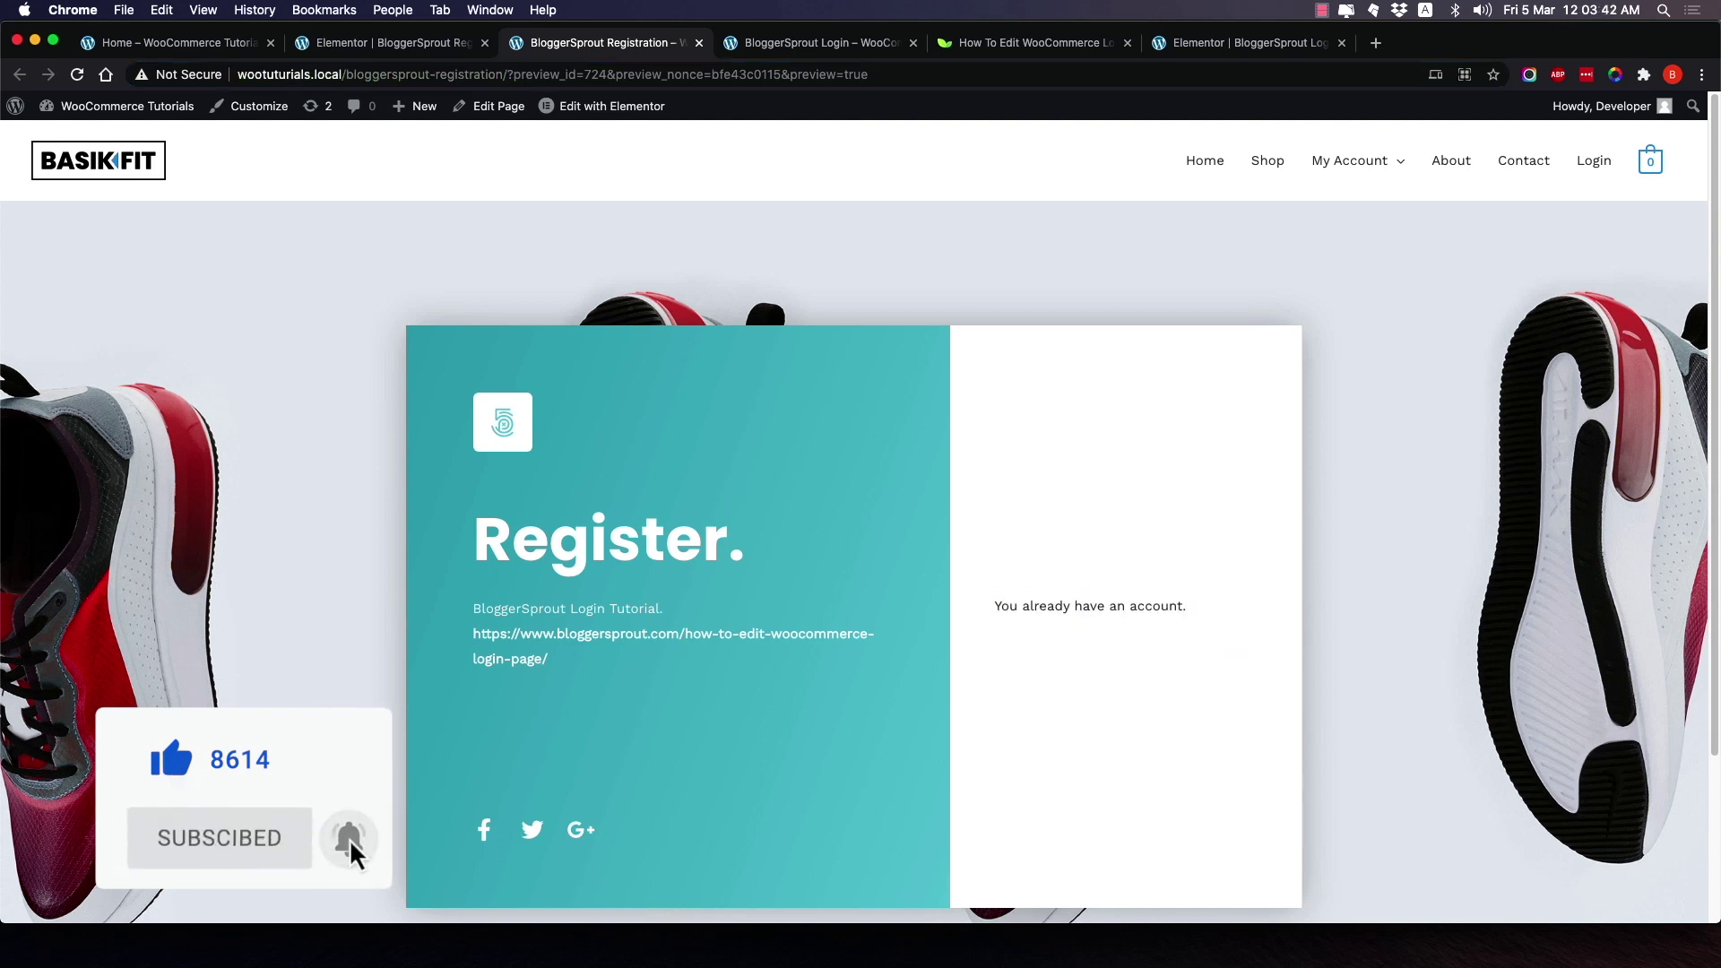
# Switch to the incognito browser window and open the copied registration page address in a new tab.
pyautogui.hotkey('ctrl', 'Right')
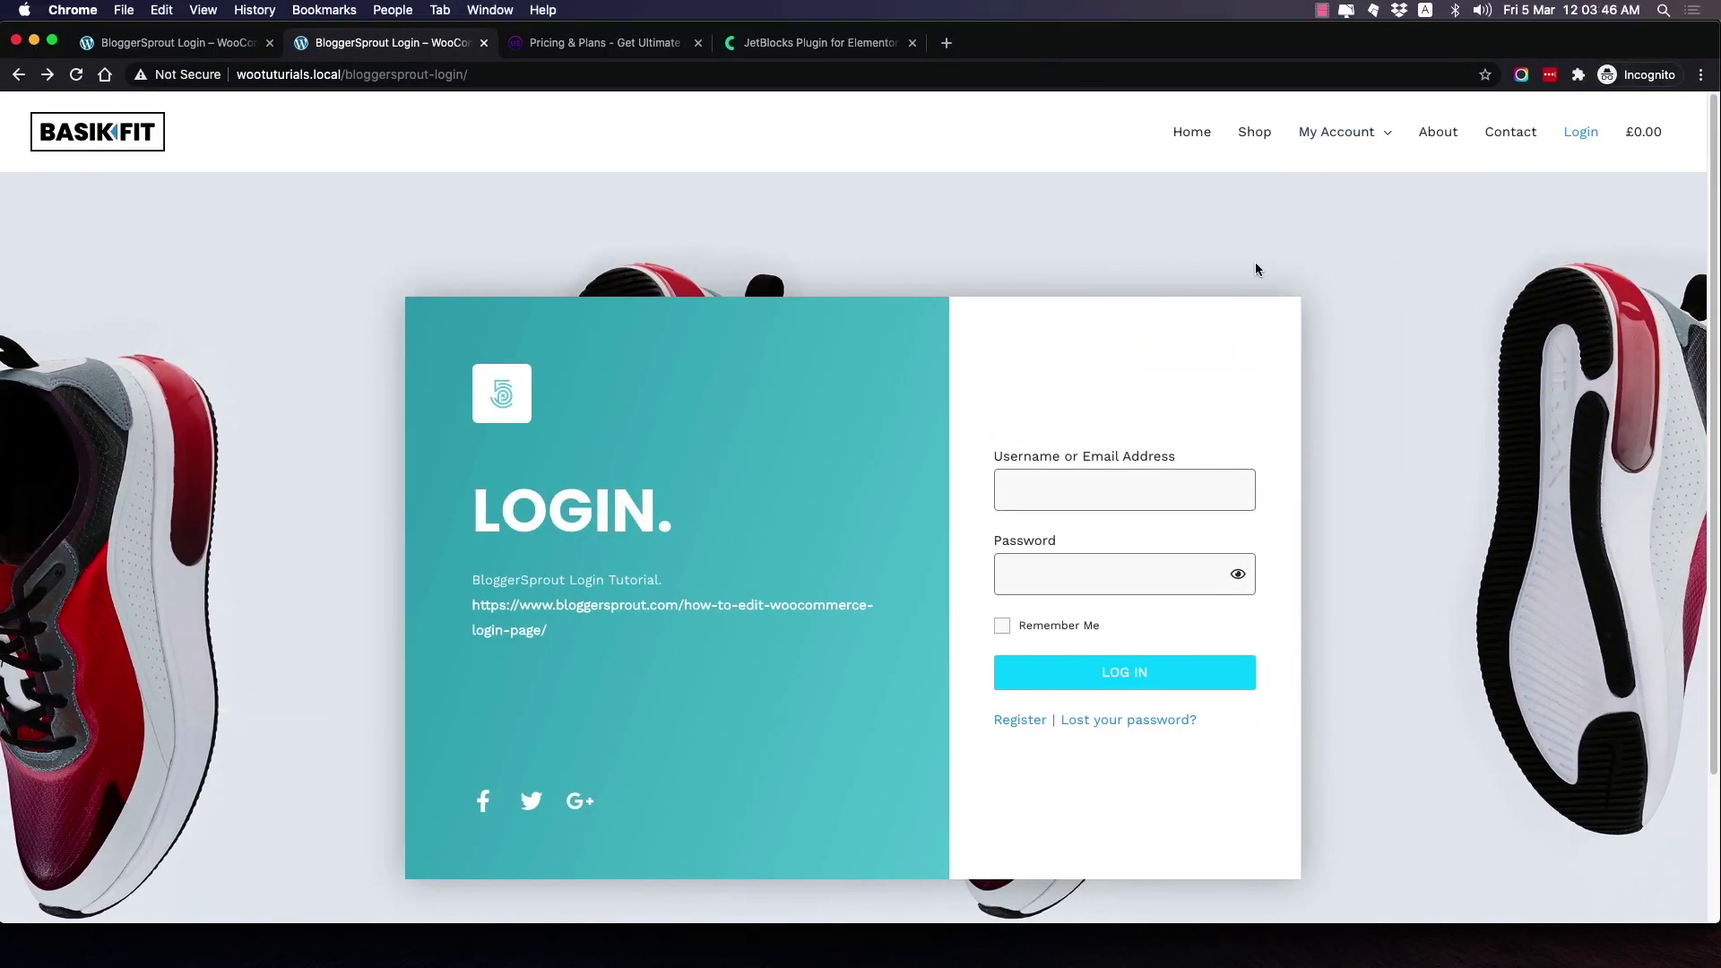
pyautogui.click(947, 43)
pyautogui.rightClick(966, 80)
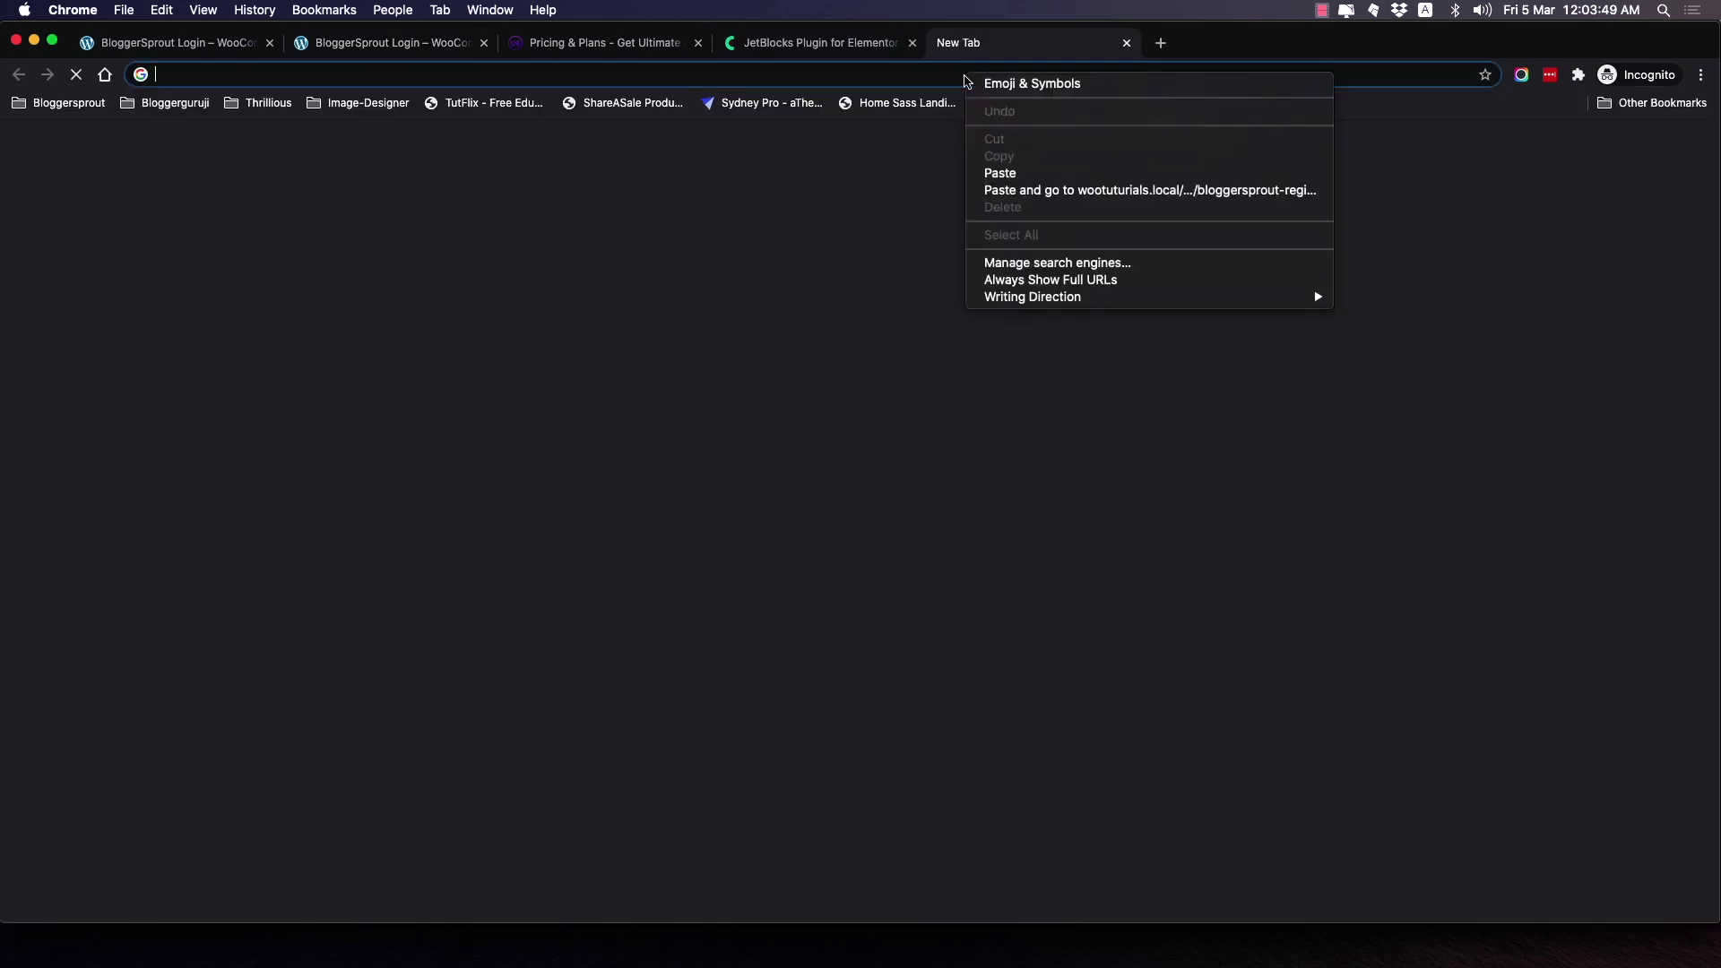
pyautogui.click(1048, 190)
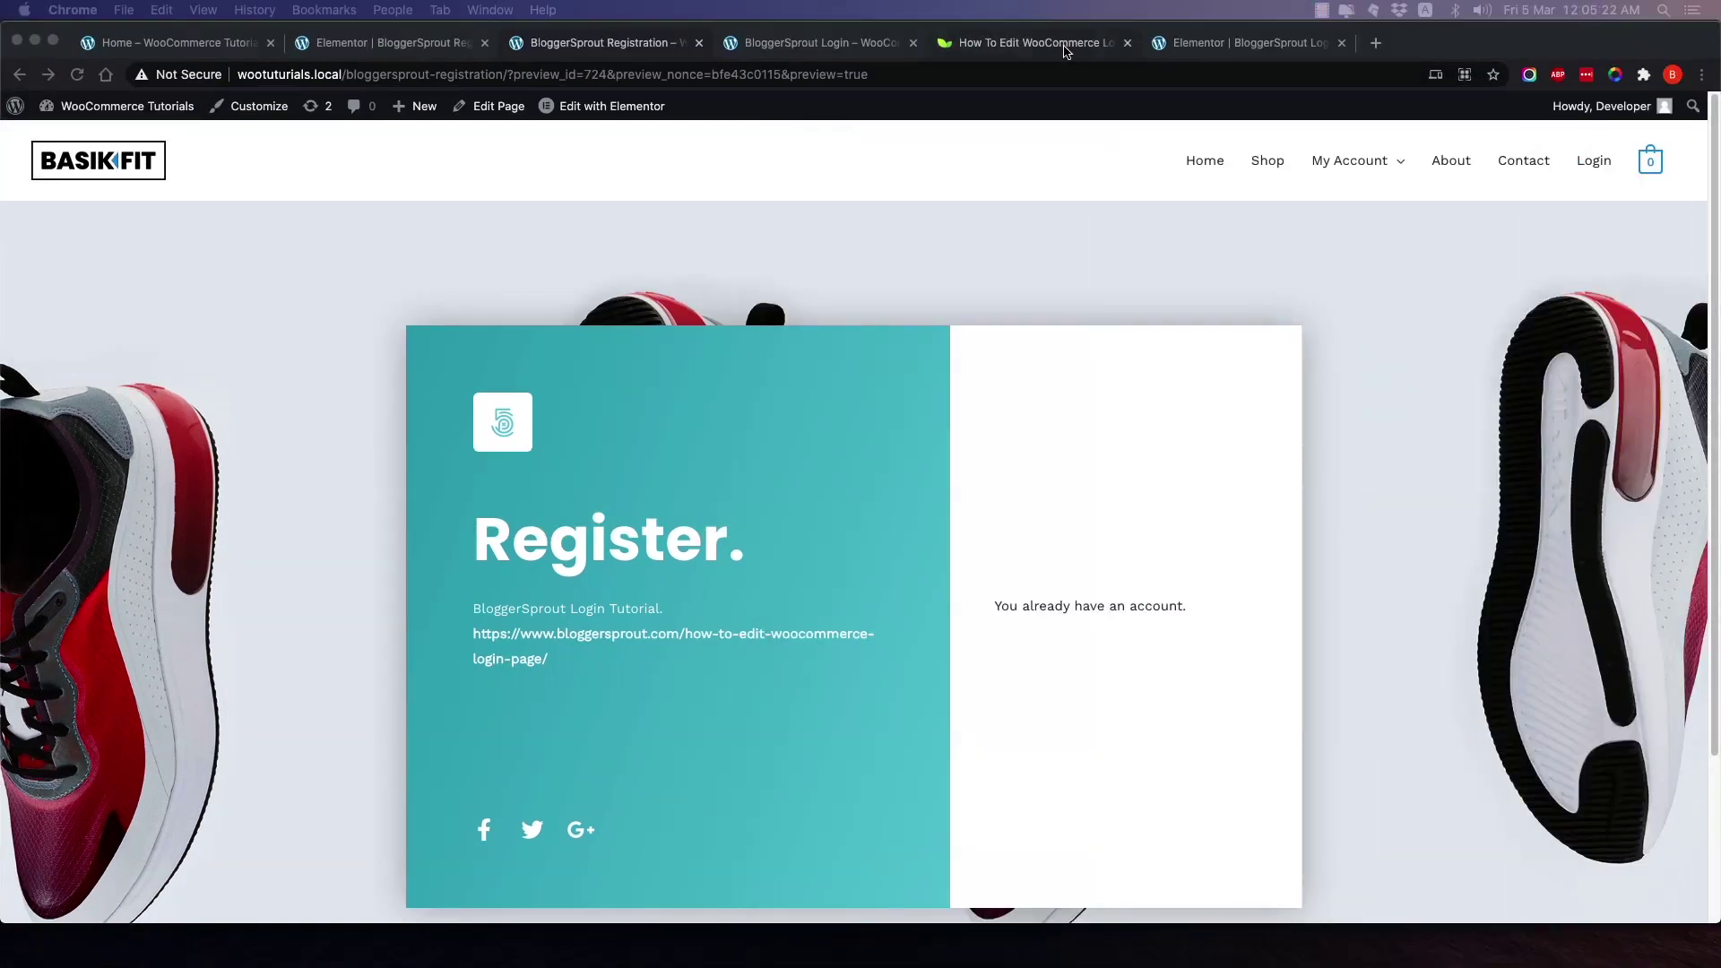
# Look through BloggerSprout's article on editing the WooCommerce login page, down to its comment section.
pyautogui.click(1066, 44)
pyautogui.scroll(20, 929, 282)
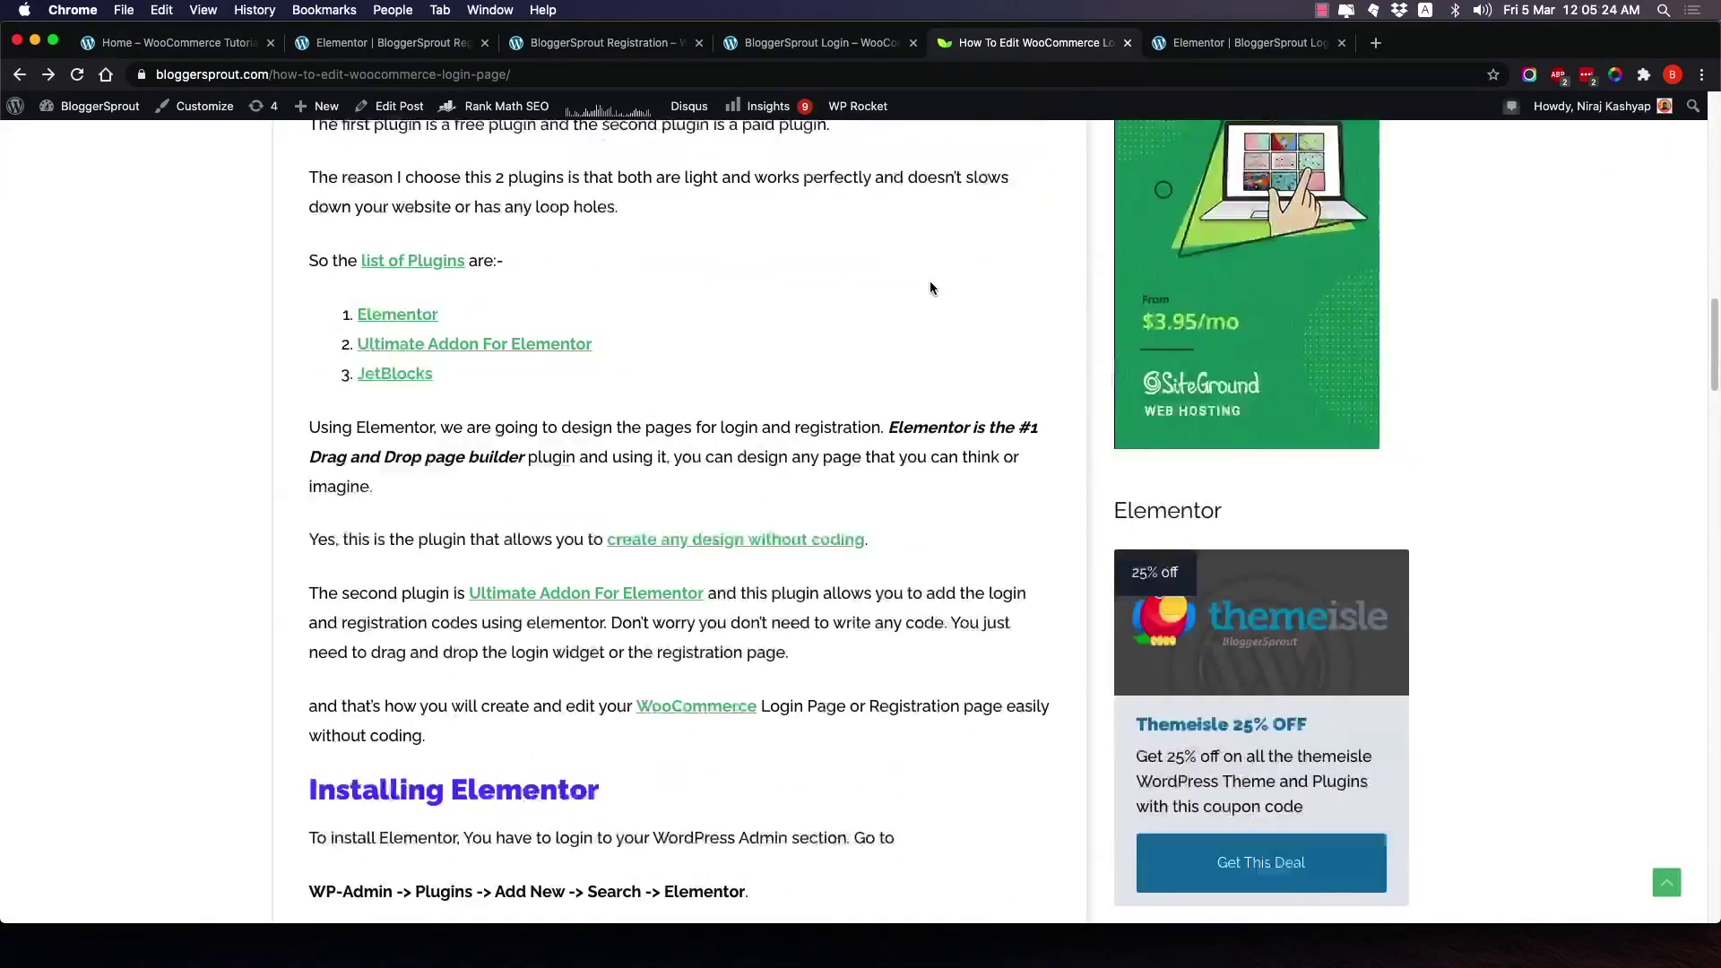
pyautogui.scroll(-12, 928, 282)
pyautogui.scroll(-15, 928, 283)
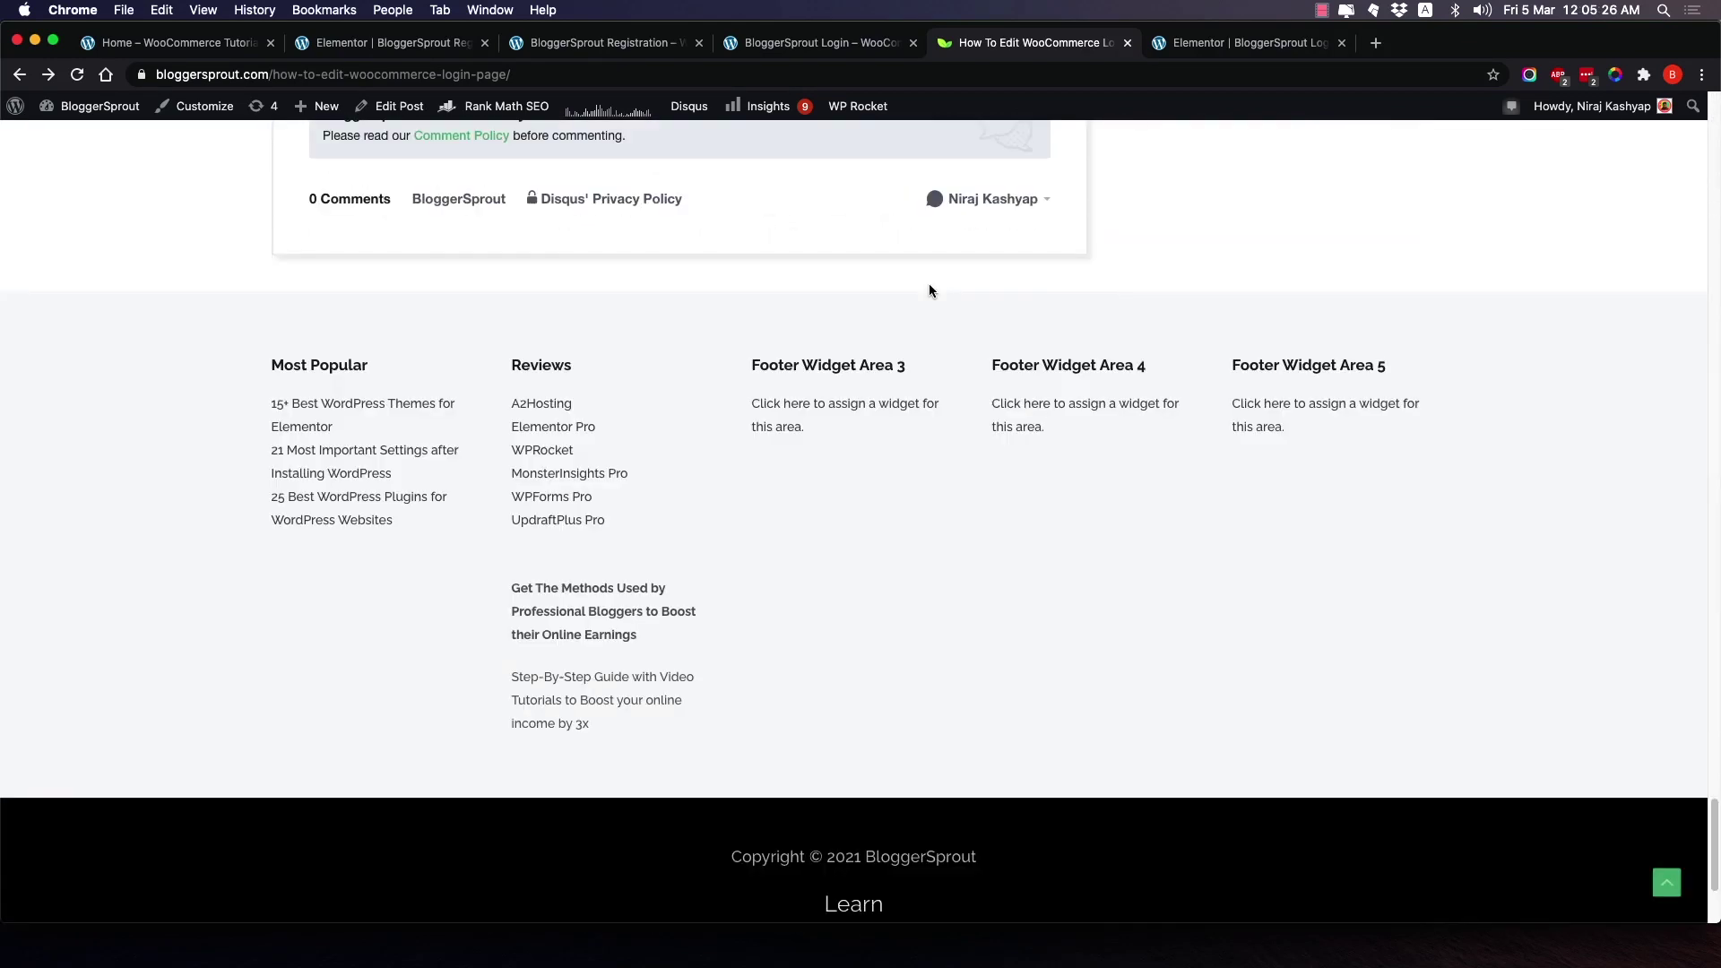
pyautogui.scroll(5, 928, 287)
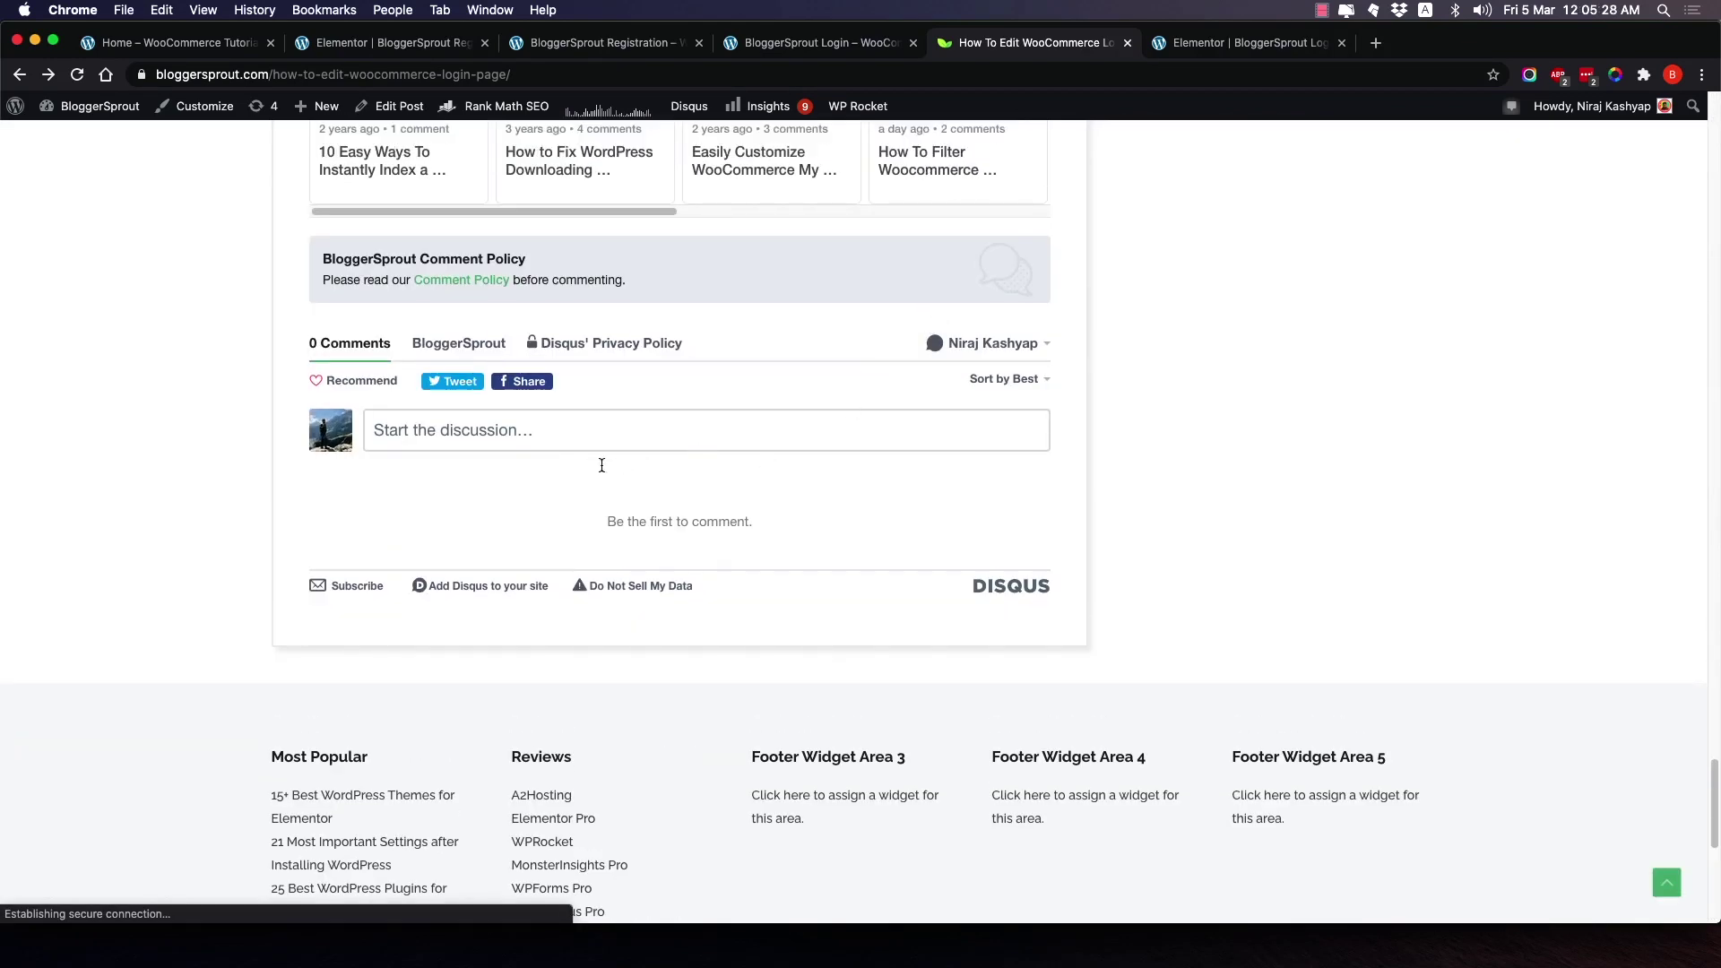